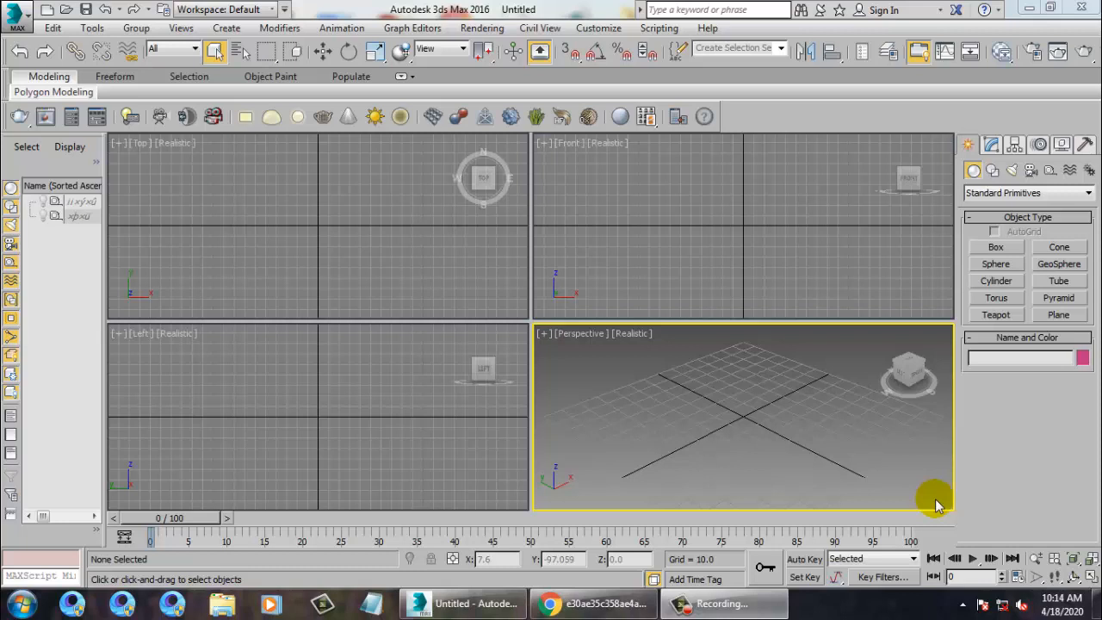
# Open the coffee-stall reference JPG from the Desktop's Coffe Stall folder in an image window.
pyautogui.click(694, 249)
pyautogui.click(376, 243)
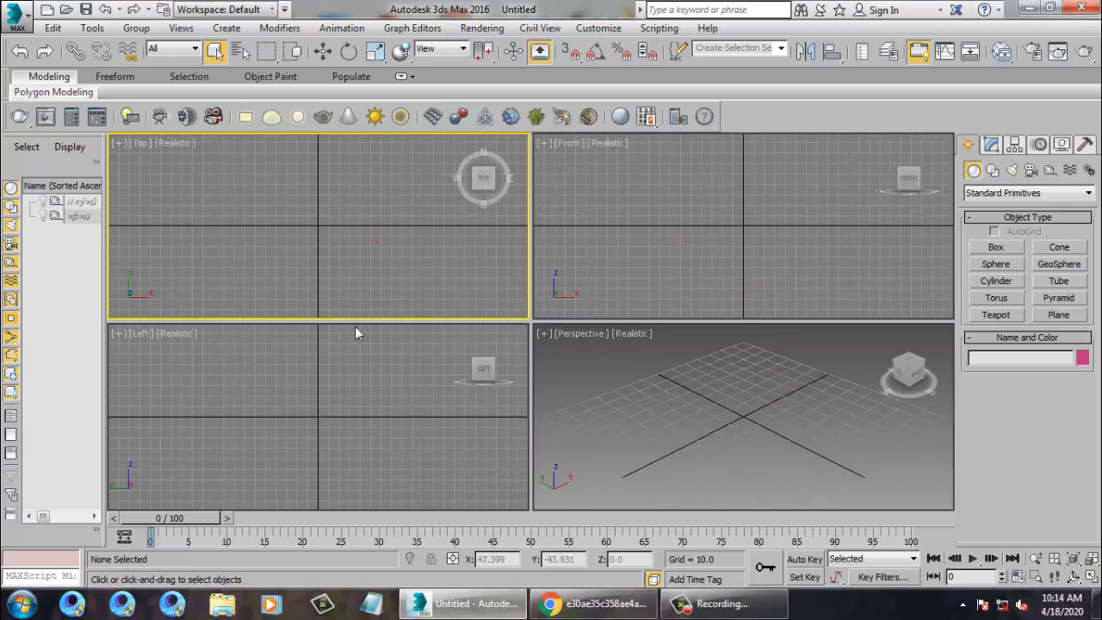
pyautogui.click(884, 435)
pyautogui.click(482, 28)
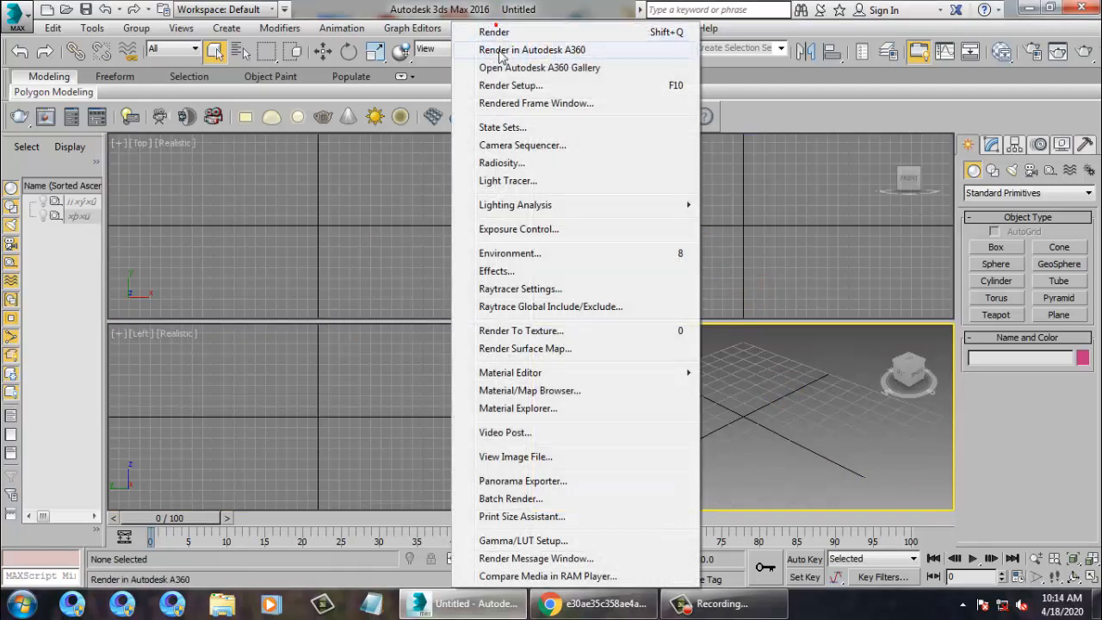
pyautogui.click(551, 458)
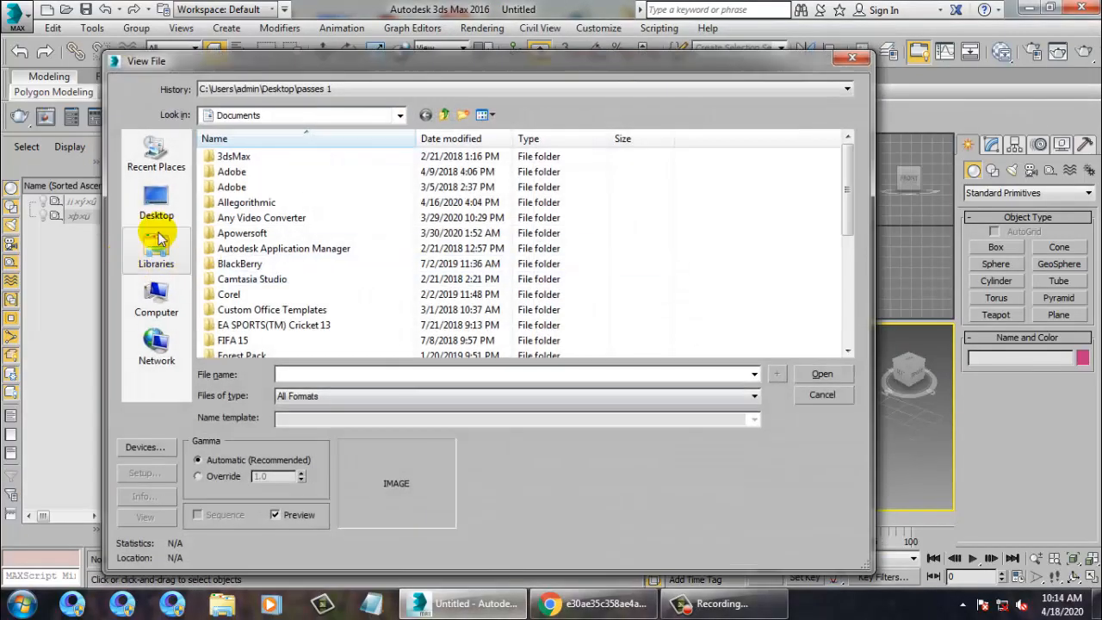
pyautogui.click(157, 203)
pyautogui.click(267, 320)
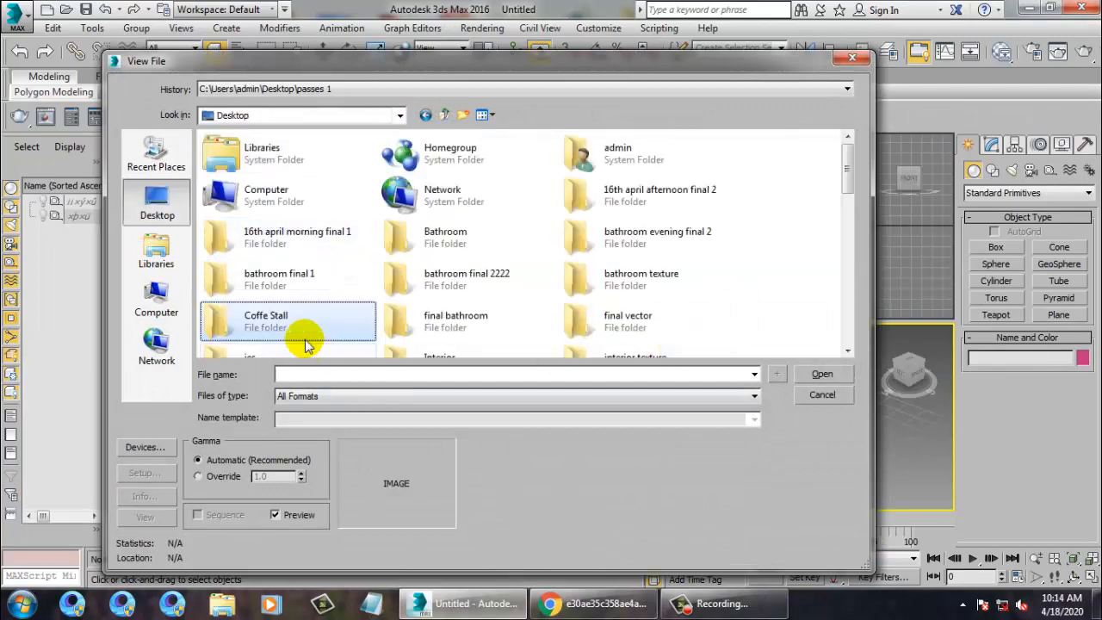
pyautogui.doubleClick(277, 319)
pyautogui.doubleClick(243, 176)
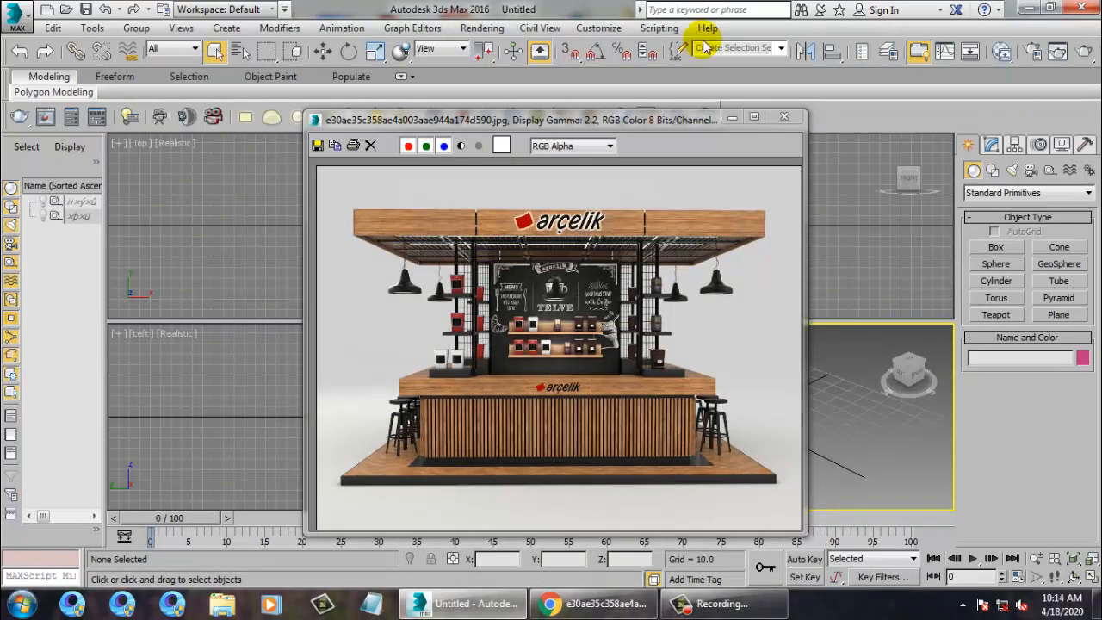
# Move the reference image window to the left edge of the screen.
pyautogui.moveTo(576, 123); pyautogui.dragTo(312, 57)
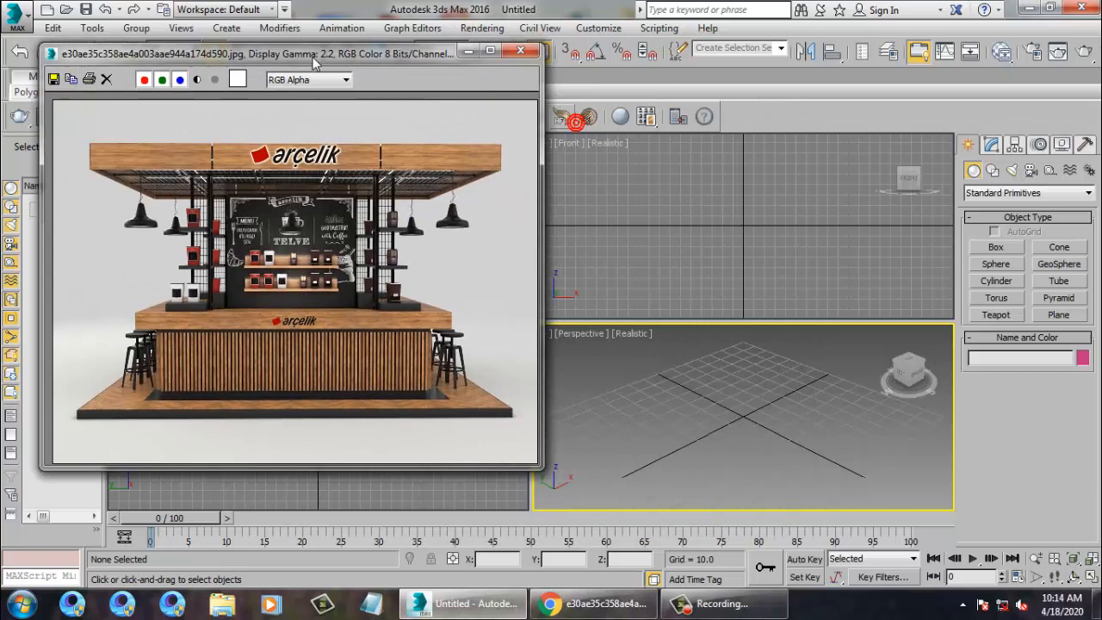
pyautogui.click(261, 187)
pyautogui.scroll(2, 316, 168)
pyautogui.scroll(-2, 303, 242)
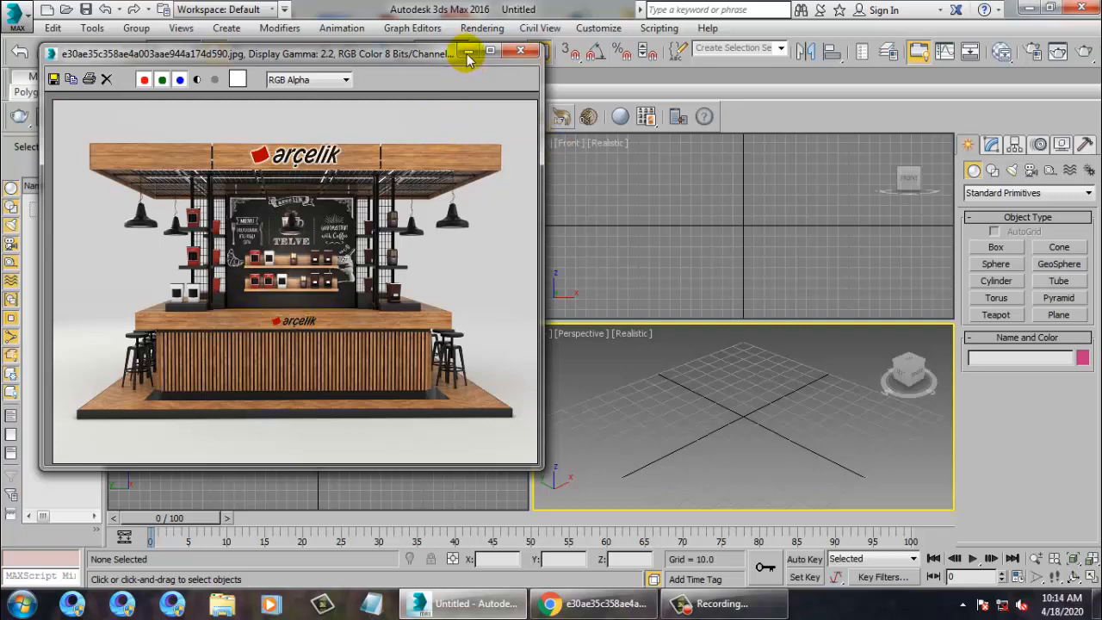
pyautogui.moveTo(356, 51); pyautogui.dragTo(310, 111)
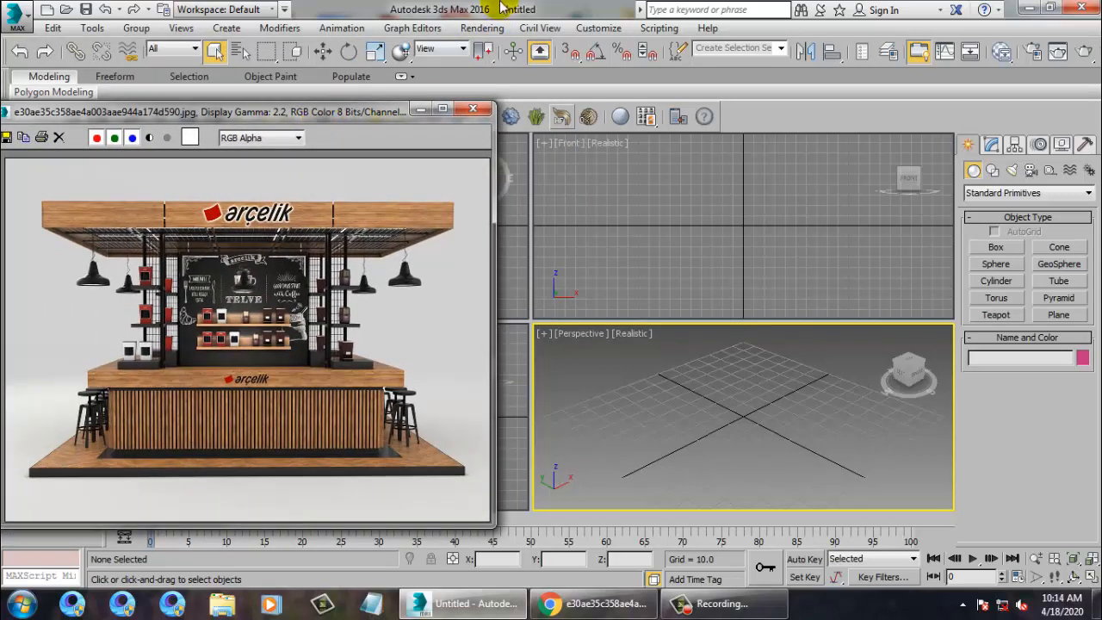
pyautogui.click(486, 28)
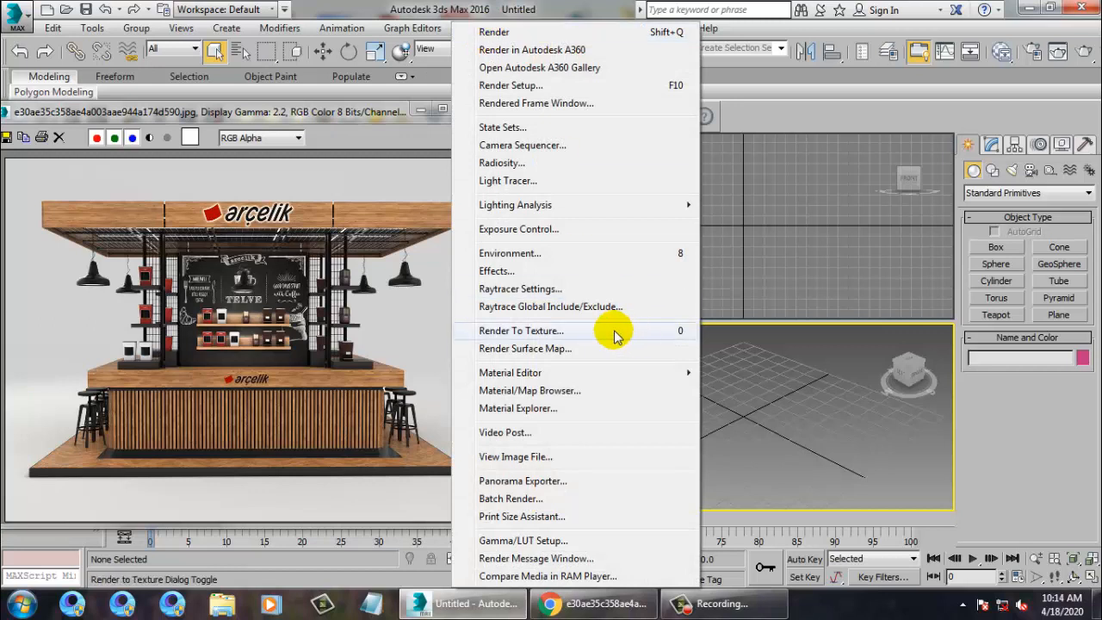
# Set the scene units to US Standard feet with fractional inches.
pyautogui.click(517, 6)
pyautogui.click(600, 29)
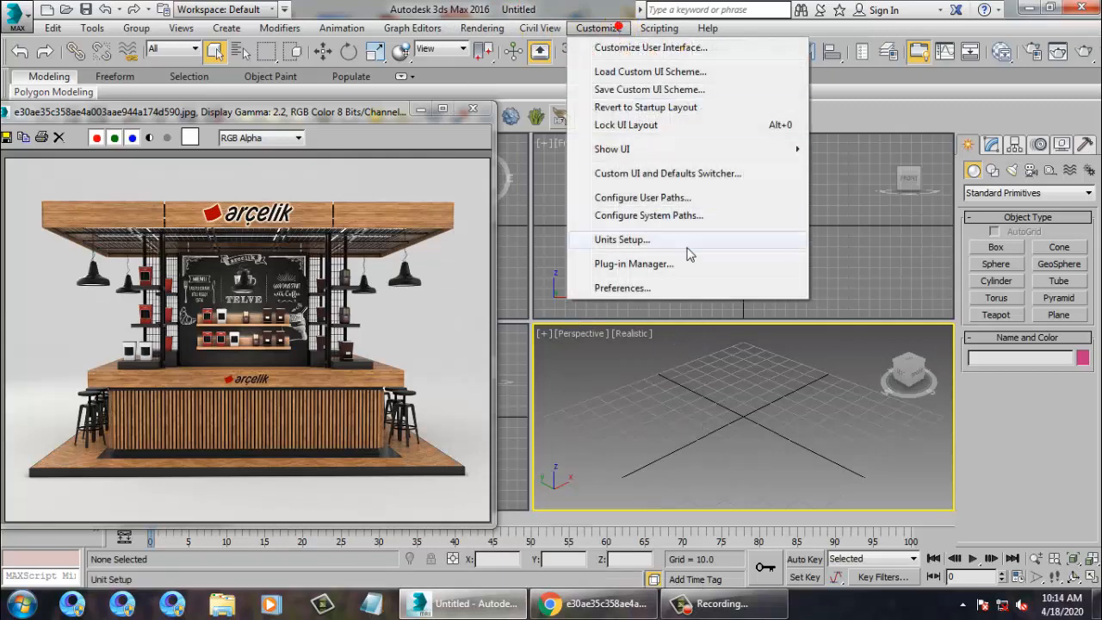
pyautogui.click(648, 248)
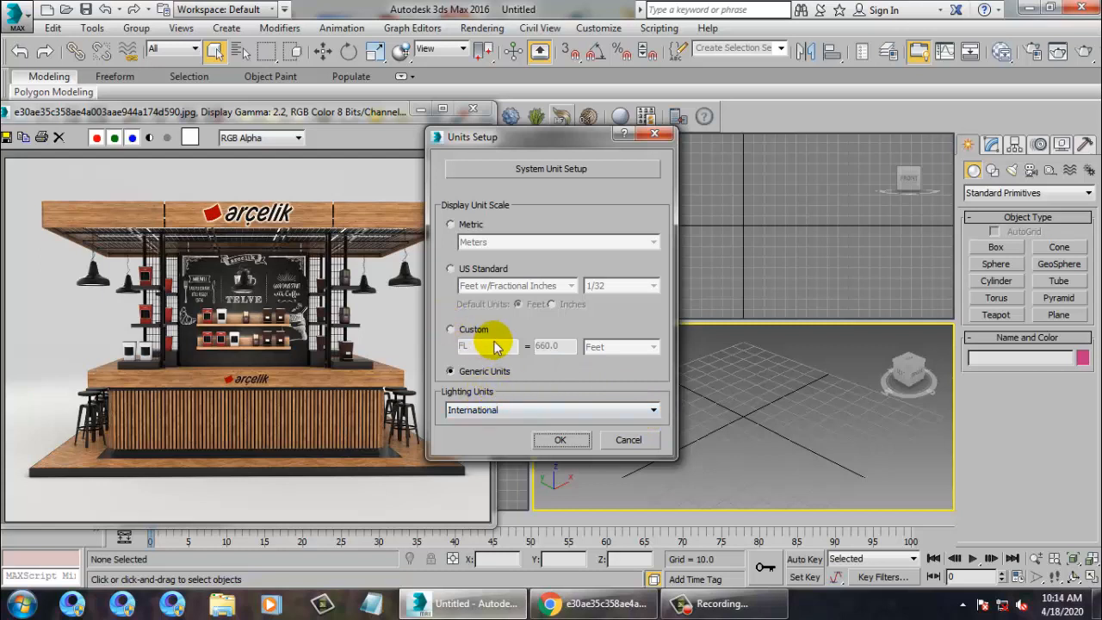
pyautogui.click(469, 269)
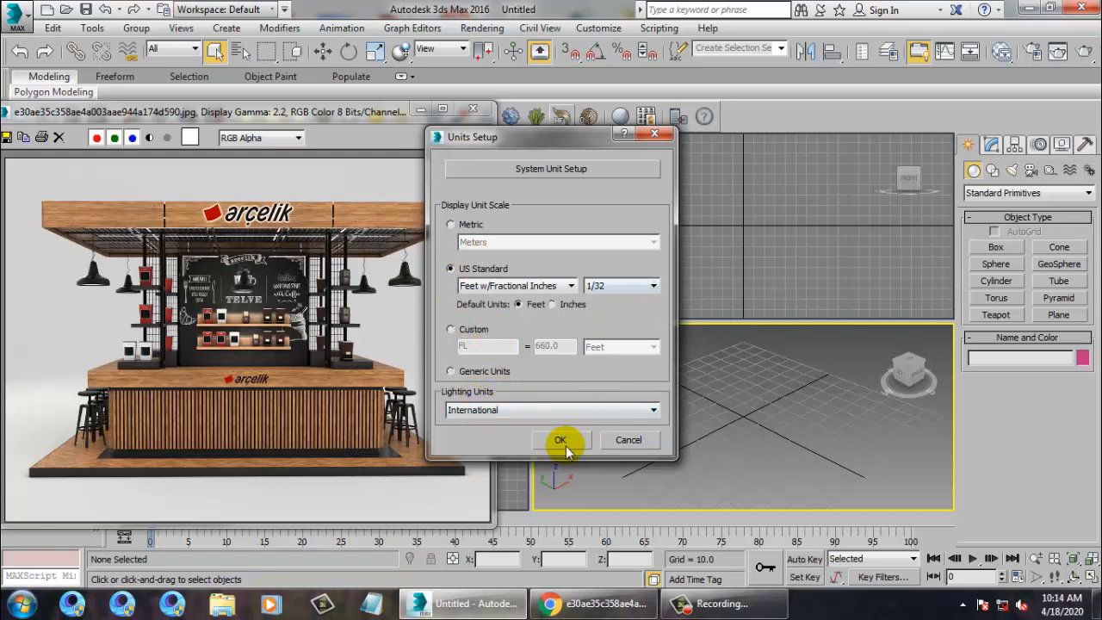
pyautogui.click(560, 440)
# Maximize the Perspective viewport with Alt+W.
pyautogui.keyDown('alt'); pyautogui.moveTo(823, 418); pyautogui.dragTo(792, 335, button='middle'); pyautogui.keyUp('alt')
pyautogui.hotkey('alt', 'w')
pyautogui.scroll(-5, 688, 354)
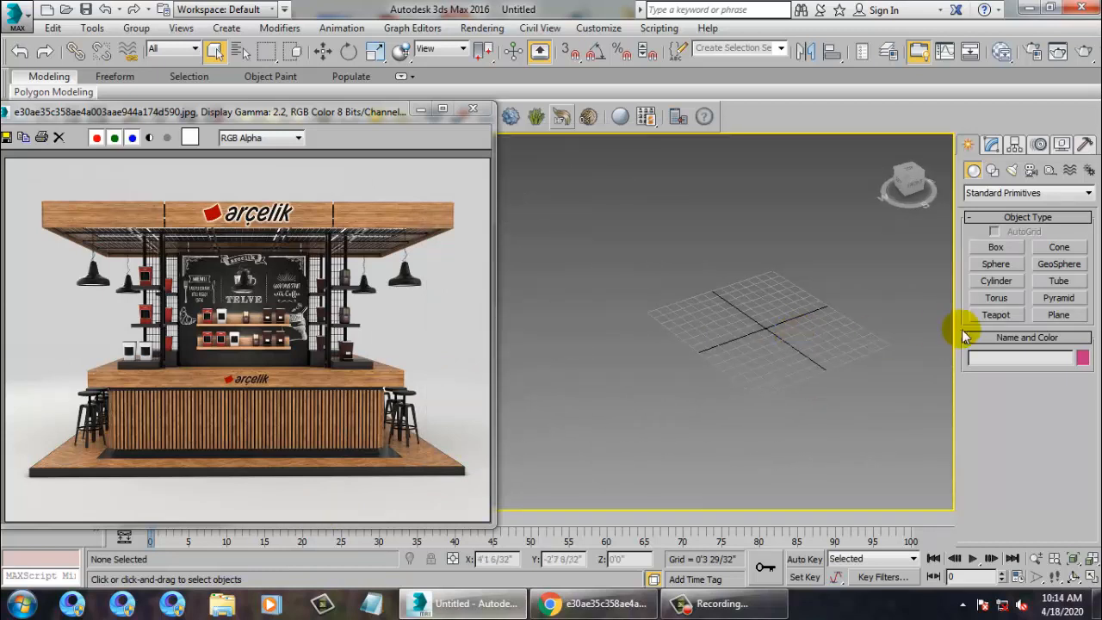
# Draw a floor plane, shift it along Y, and scale it larger.
pyautogui.click(1061, 318)
pyautogui.moveTo(843, 213); pyautogui.dragTo(668, 611)
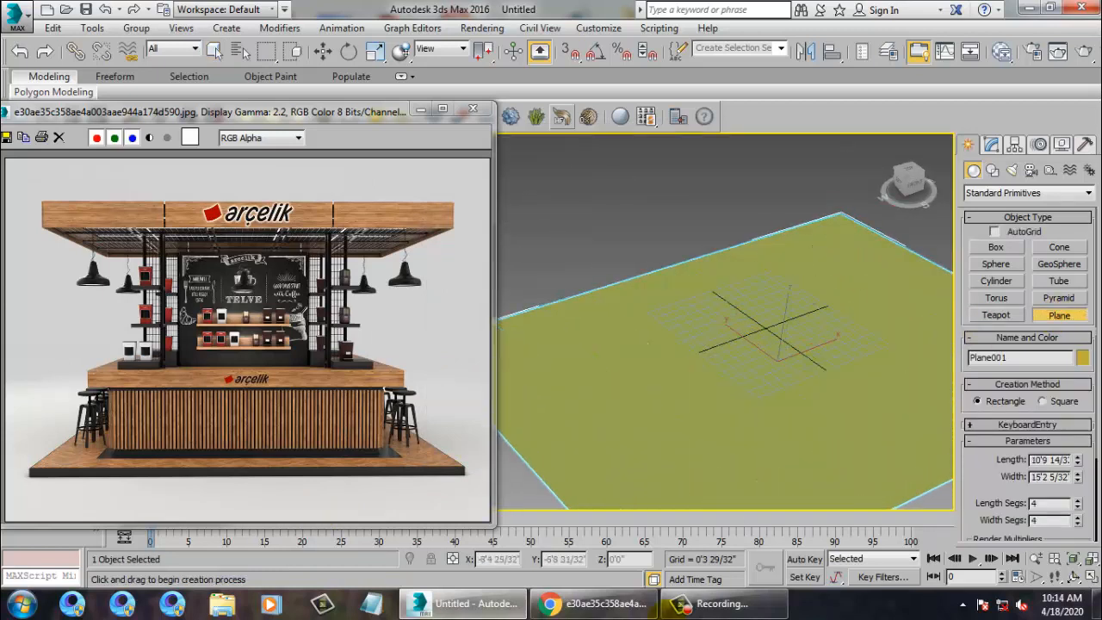
pyautogui.press('w')
pyautogui.moveTo(752, 346); pyautogui.dragTo(719, 328)
pyautogui.press('r')
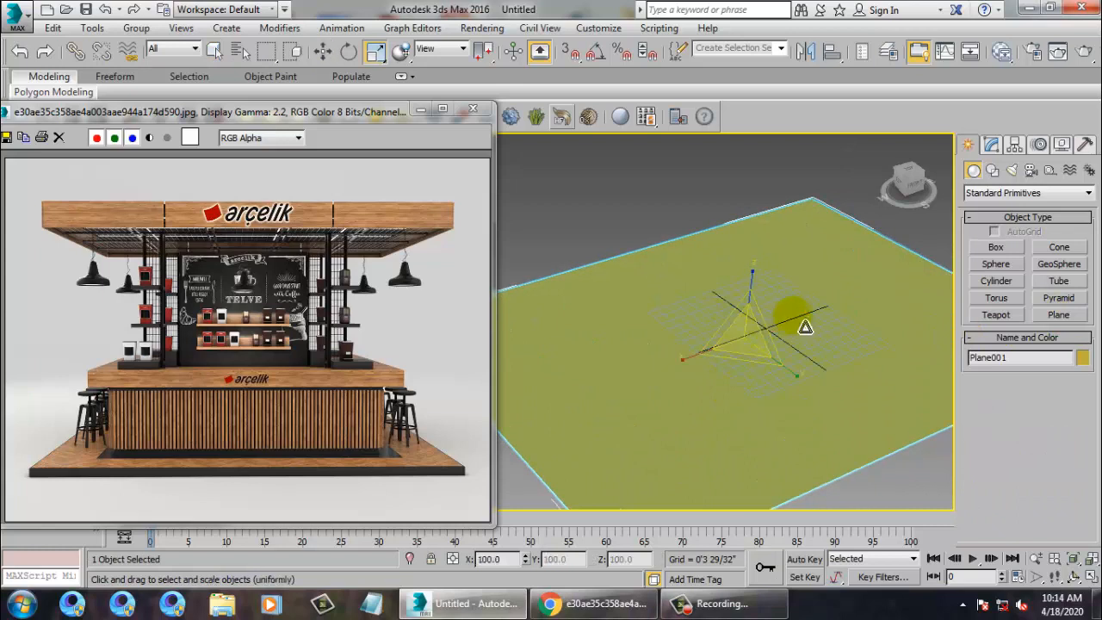
pyautogui.moveTo(693, 375); pyautogui.dragTo(815, 398)
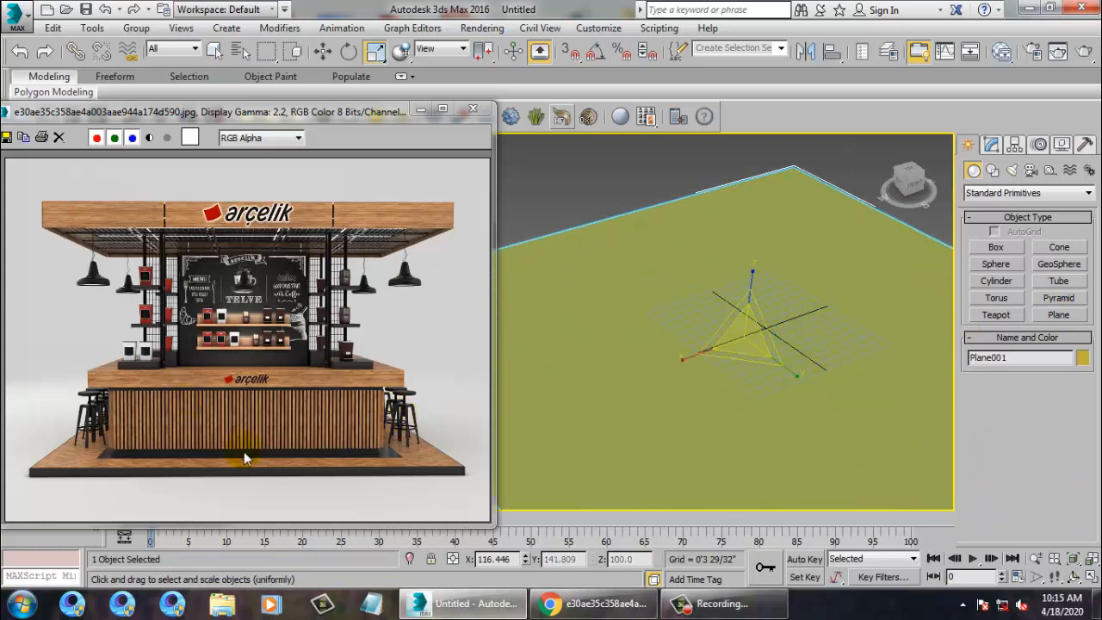
# Draw a box on the floor plane and nudge it right along X.
pyautogui.click(996, 247)
pyautogui.moveTo(792, 232); pyautogui.dragTo(711, 412)
pyautogui.moveTo(697, 461); pyautogui.dragTo(625, 532)
pyautogui.press('w')
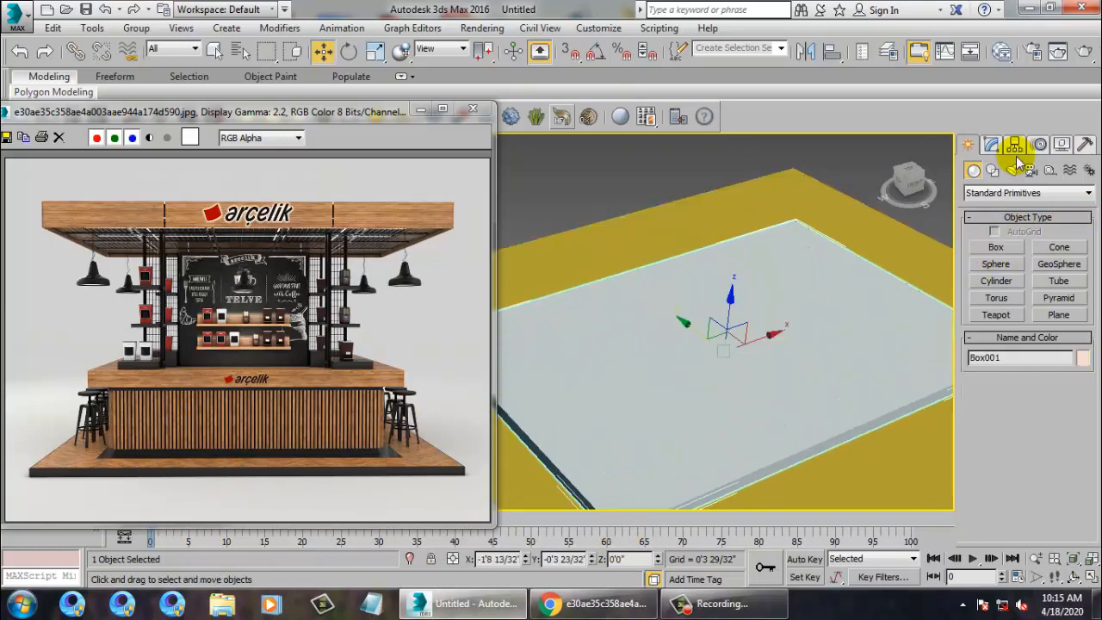
pyautogui.click(992, 146)
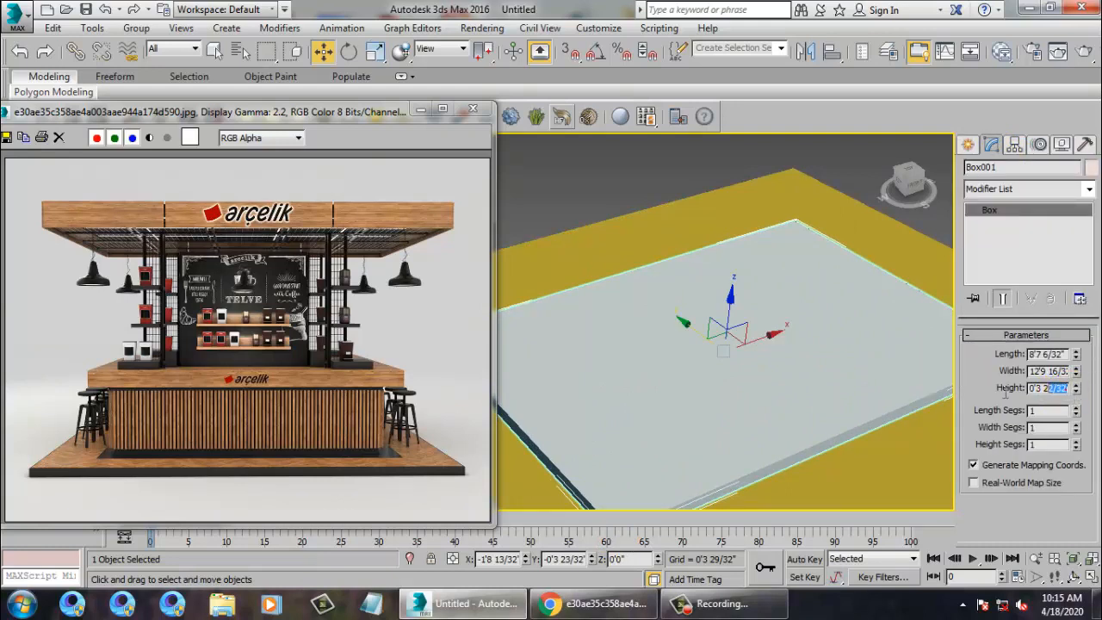
pyautogui.write('12')
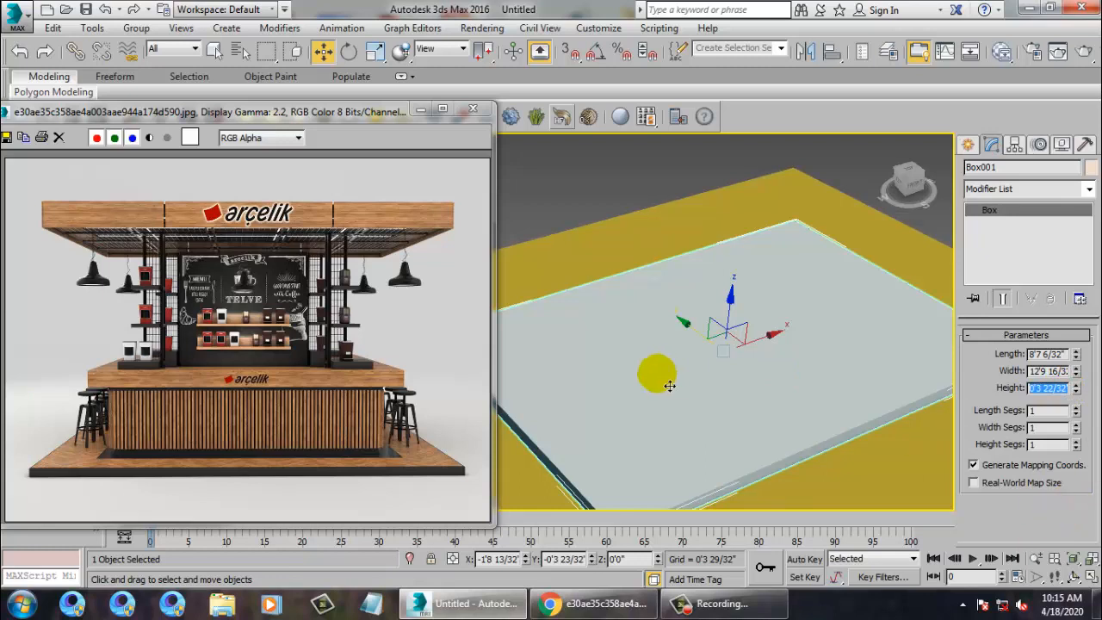
pyautogui.scroll(-5, 662, 361)
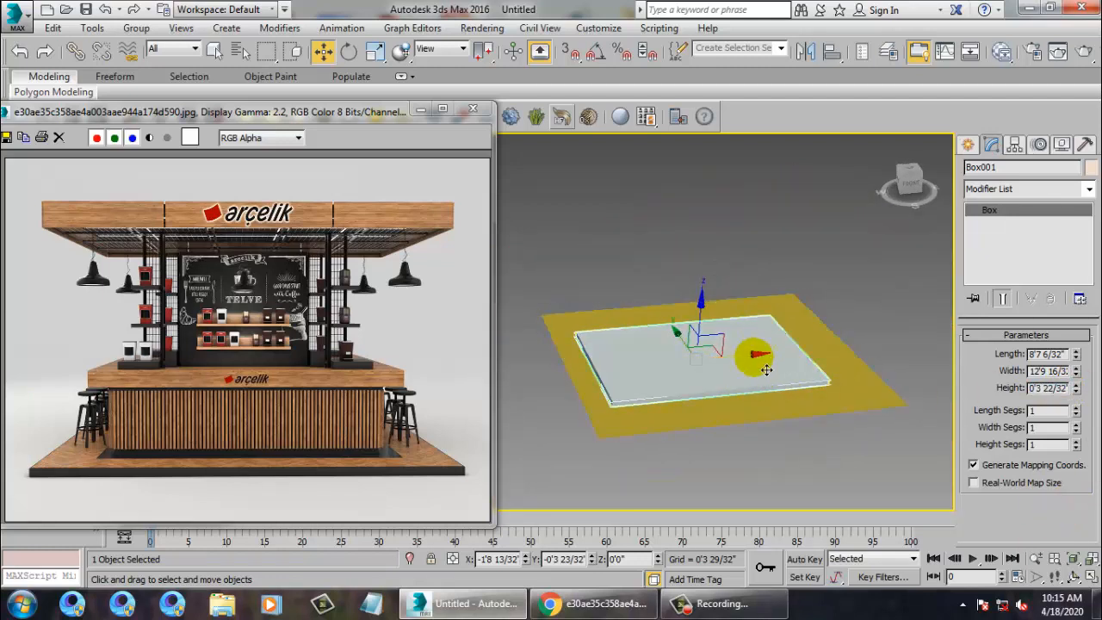
pyautogui.moveTo(755, 357); pyautogui.dragTo(774, 355)
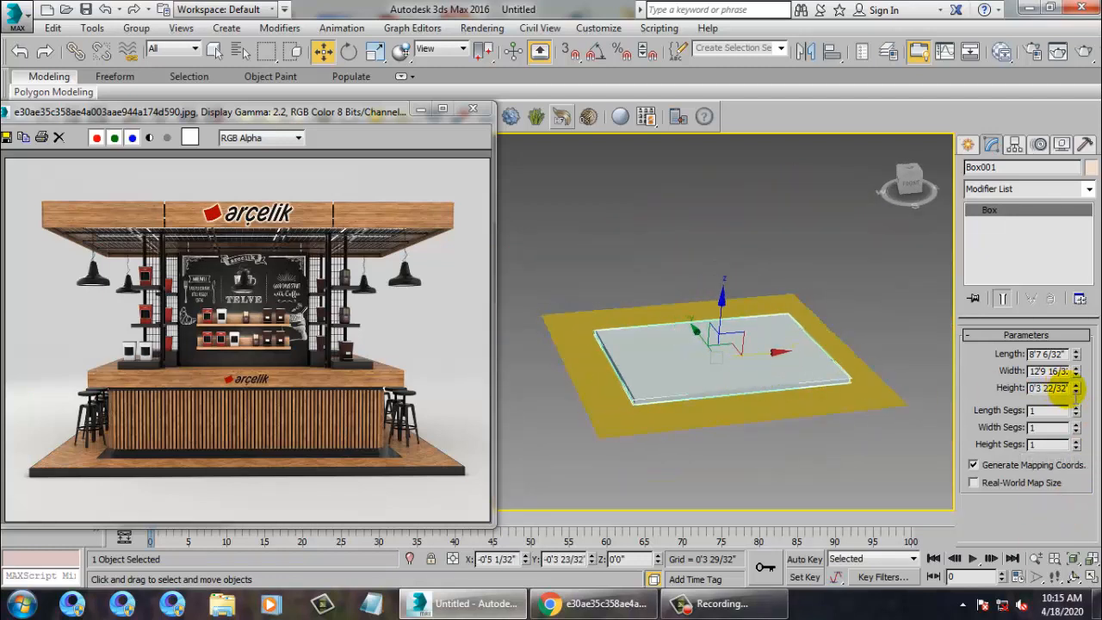
# Set the box height to 10 and its width to 12'0".
pyautogui.doubleClick(1067, 388)
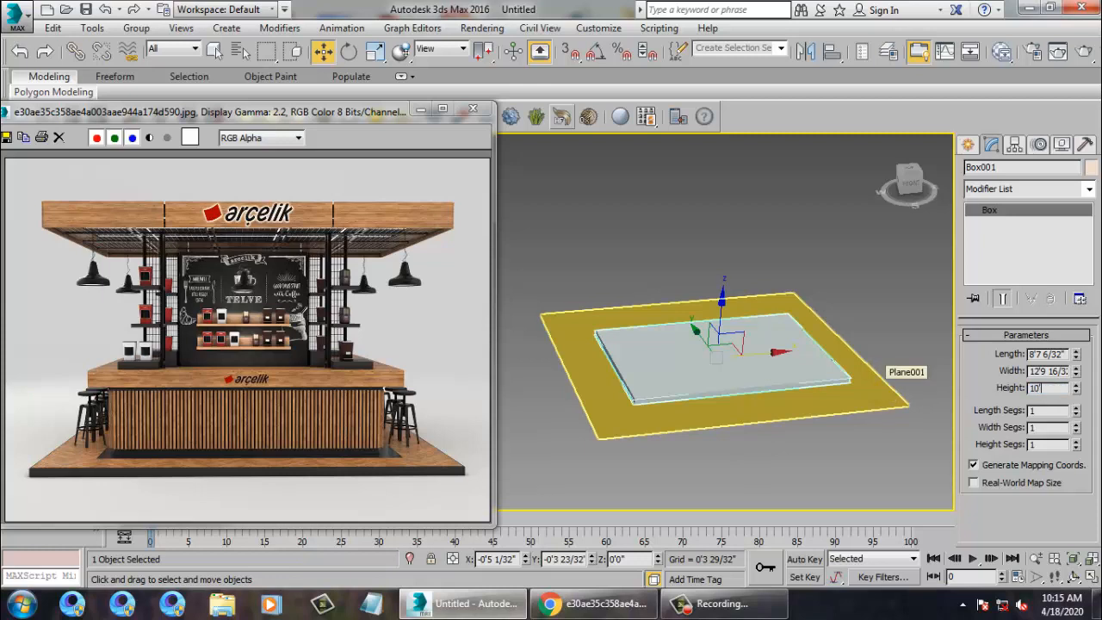
pyautogui.write('10')
pyautogui.press('Return')
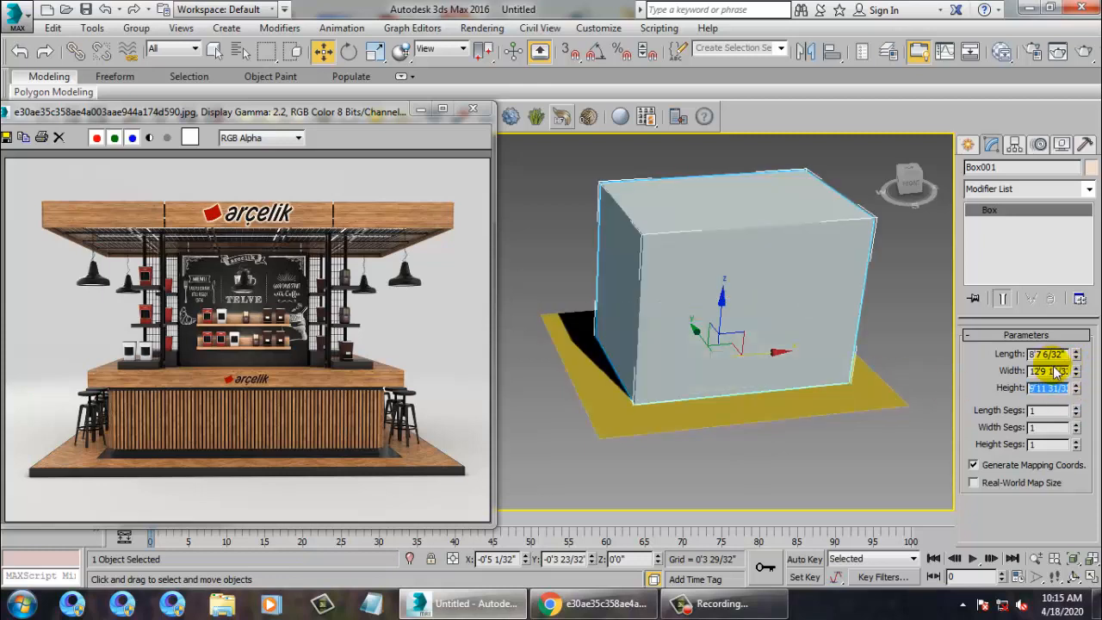
pyautogui.moveTo(1075, 355); pyautogui.dragTo(1071, 315)
pyautogui.hotkey('ctrl', 'z')
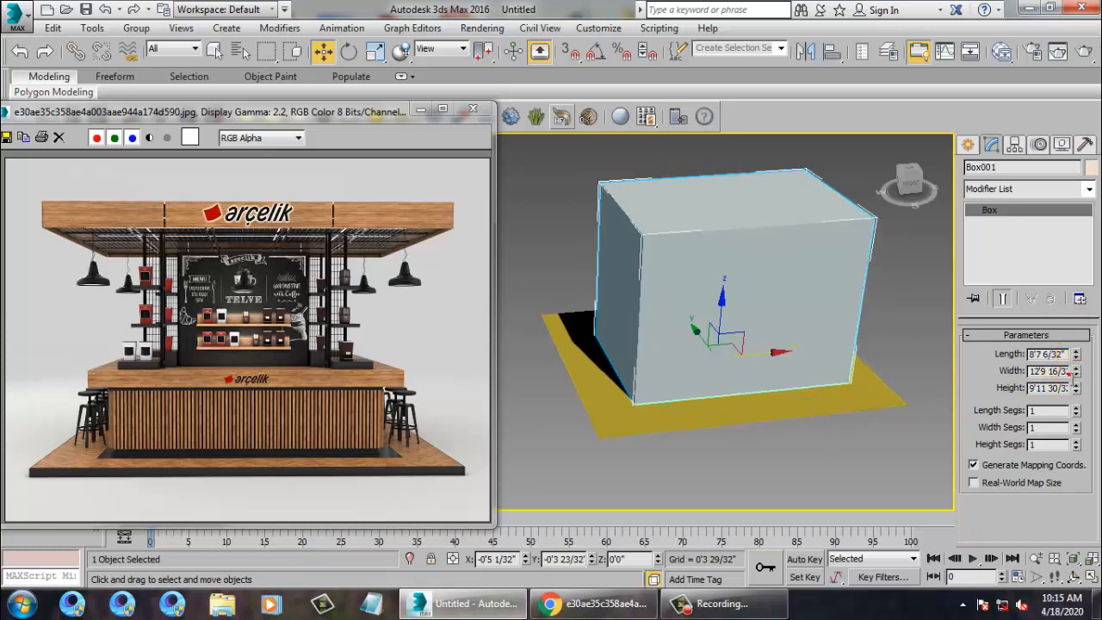
pyautogui.write('102')
pyautogui.press('Return')
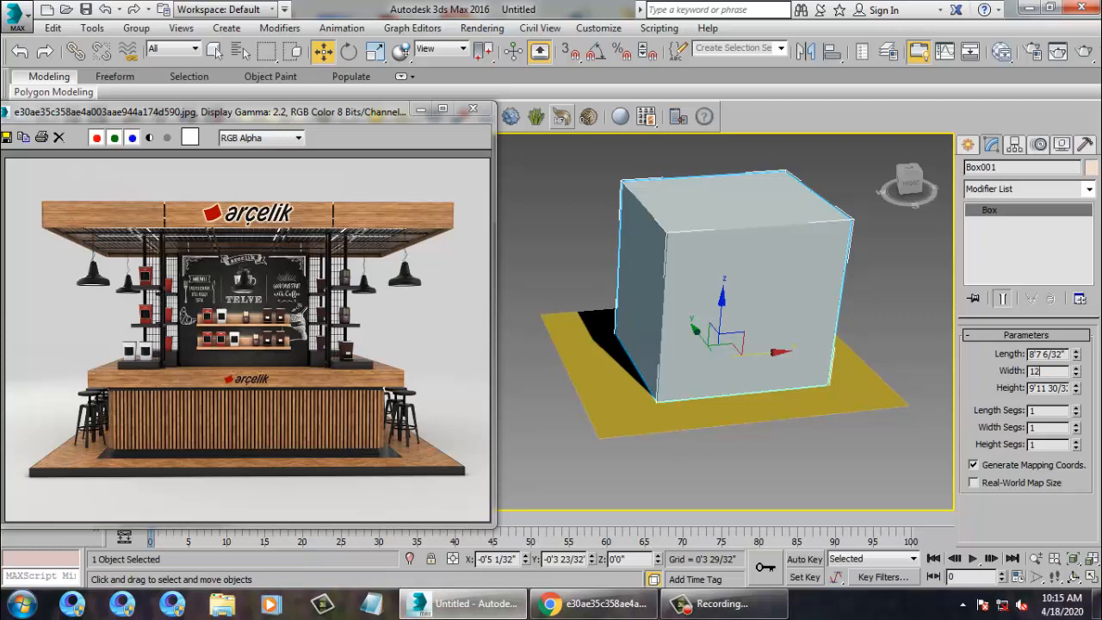
pyautogui.write('12')
pyautogui.press('Return')
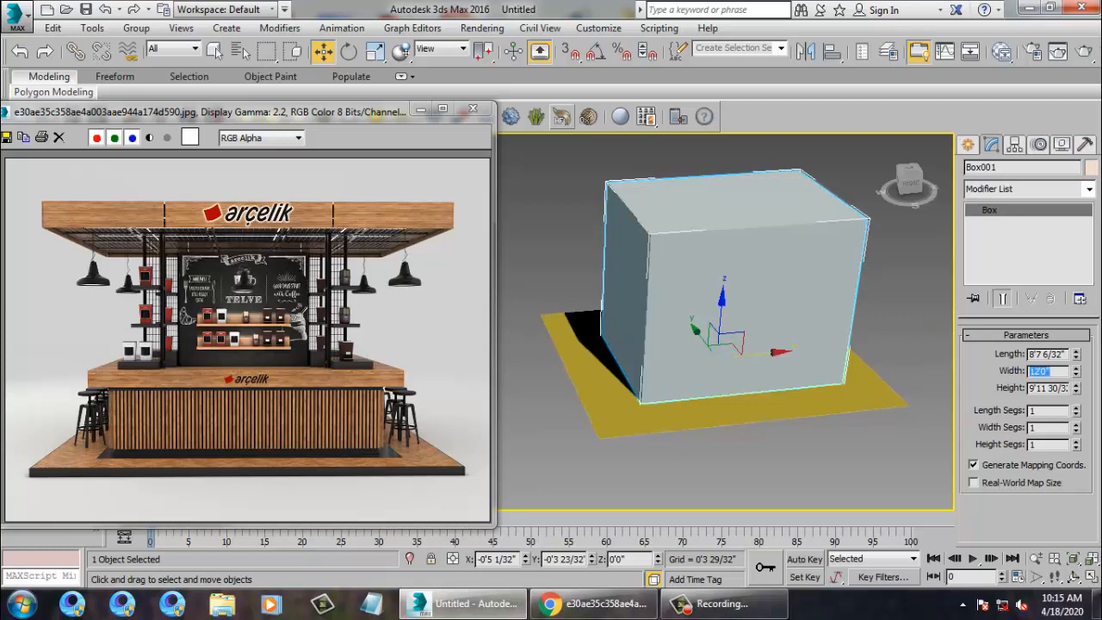
pyautogui.keyDown('alt'); pyautogui.moveTo(798, 313); pyautogui.dragTo(747, 320, button='middle'); pyautogui.keyUp('alt')
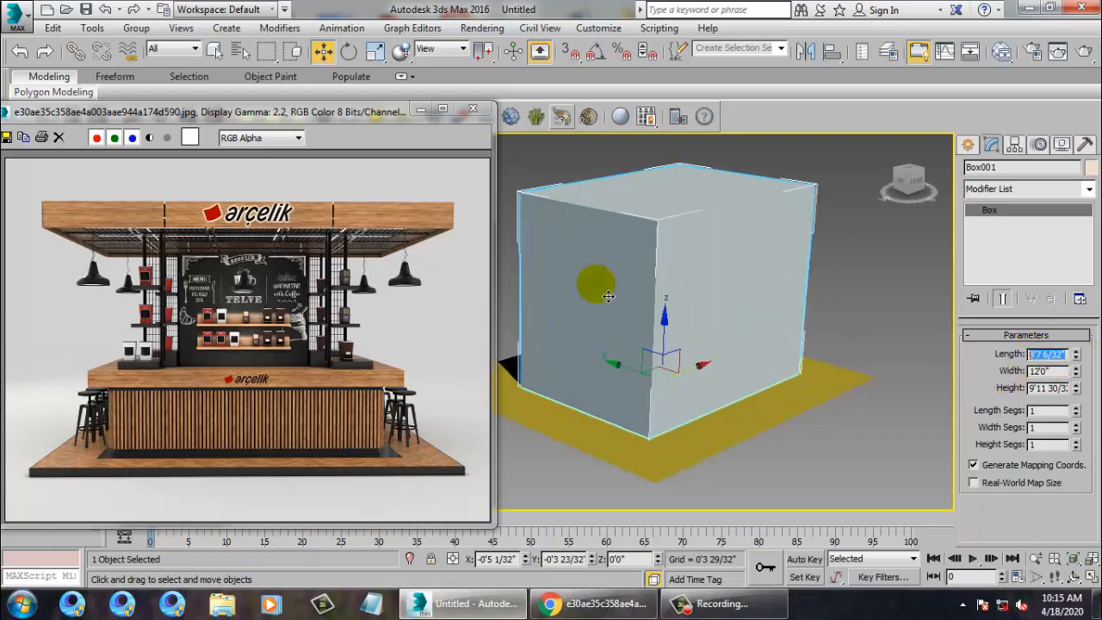
# Set Box001's length to 12'0" and flatten its height to 0'3 19/32".
pyautogui.write('12')
pyautogui.press('Return')
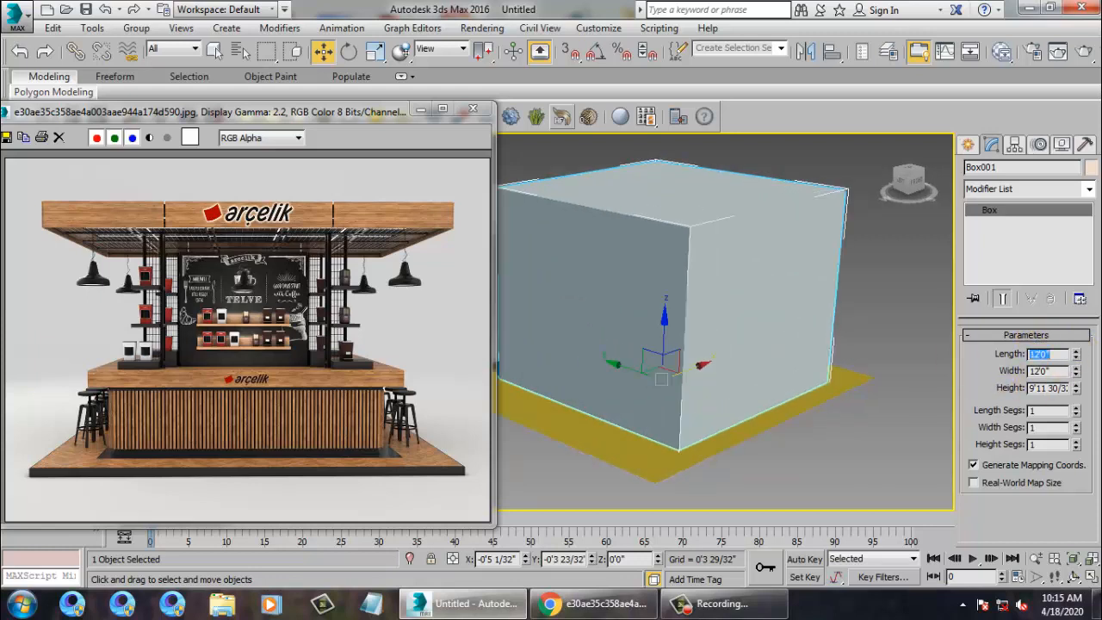
pyautogui.keyDown('alt'); pyautogui.moveTo(890, 287); pyautogui.dragTo(737, 315, button='middle'); pyautogui.keyUp('alt')
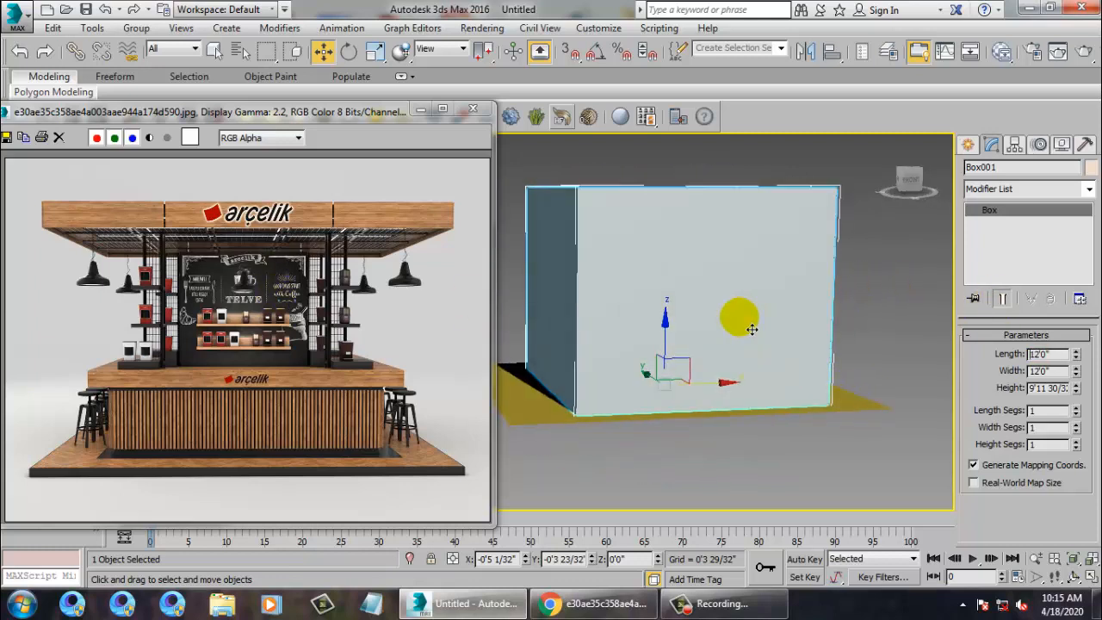
pyautogui.doubleClick(1058, 388)
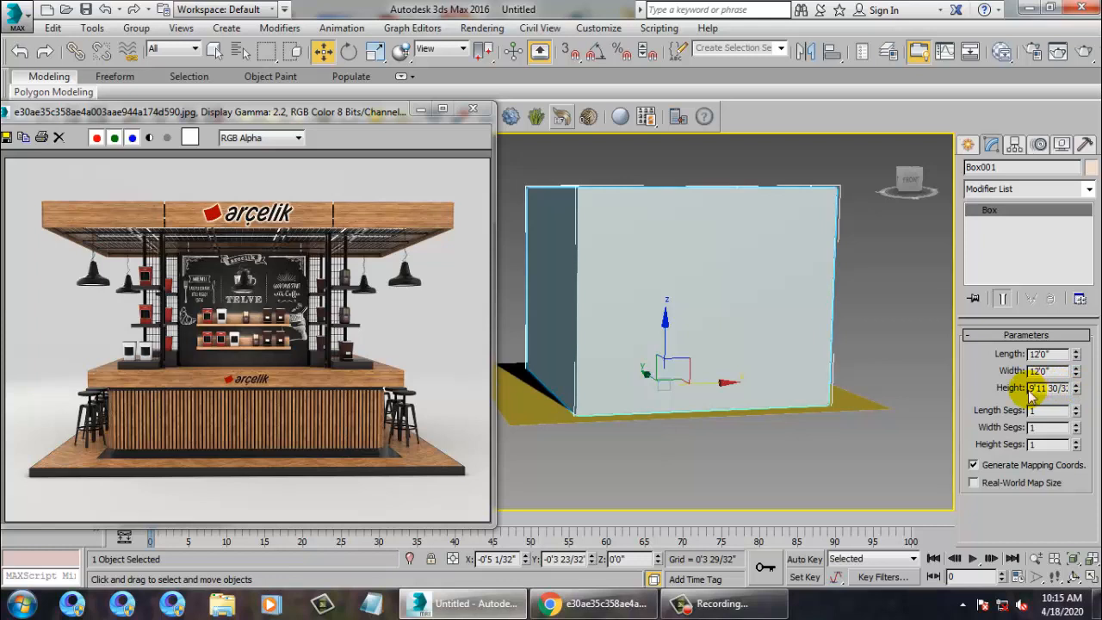
pyautogui.write('1')
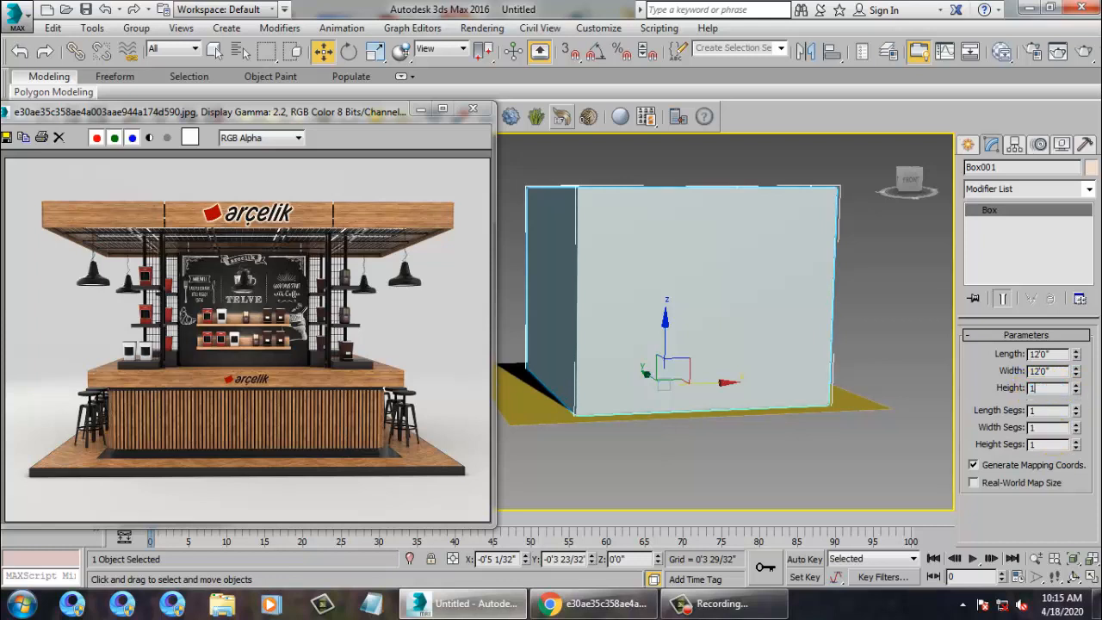
pyautogui.press('Return')
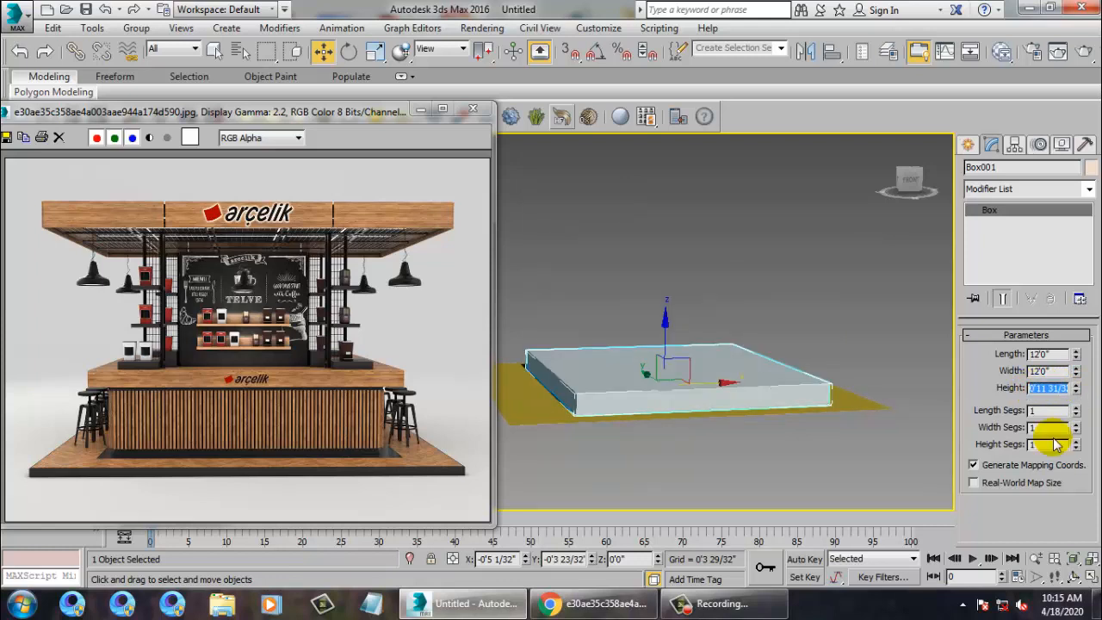
pyautogui.write('0.3')
pyautogui.press('Return')
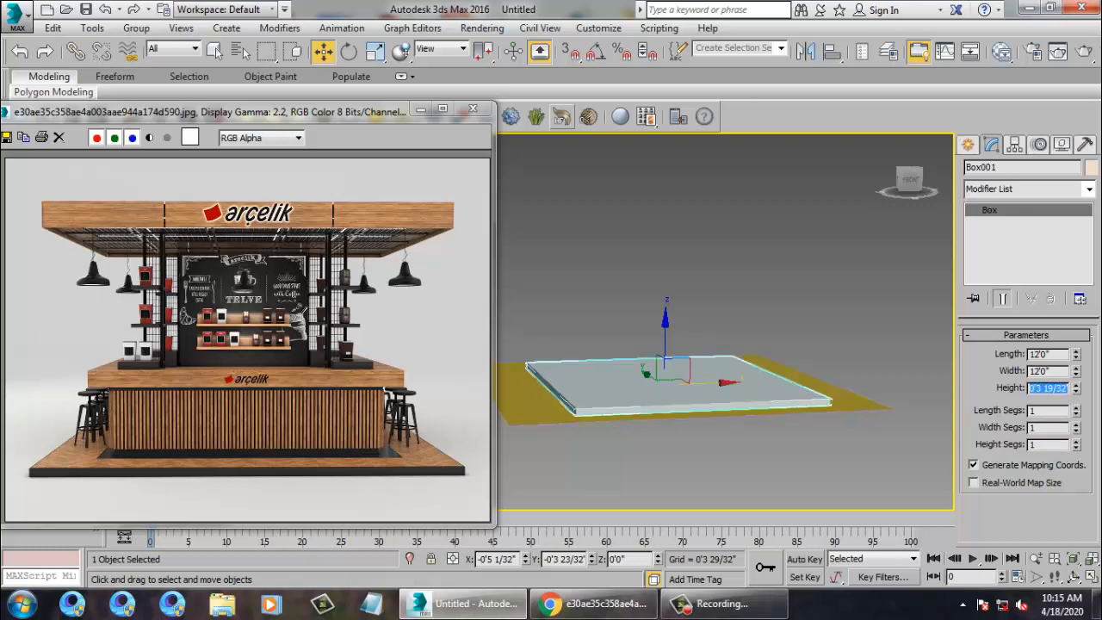
pyautogui.keyDown('alt'); pyautogui.moveTo(749, 364); pyautogui.dragTo(706, 352, button='middle'); pyautogui.keyUp('alt')
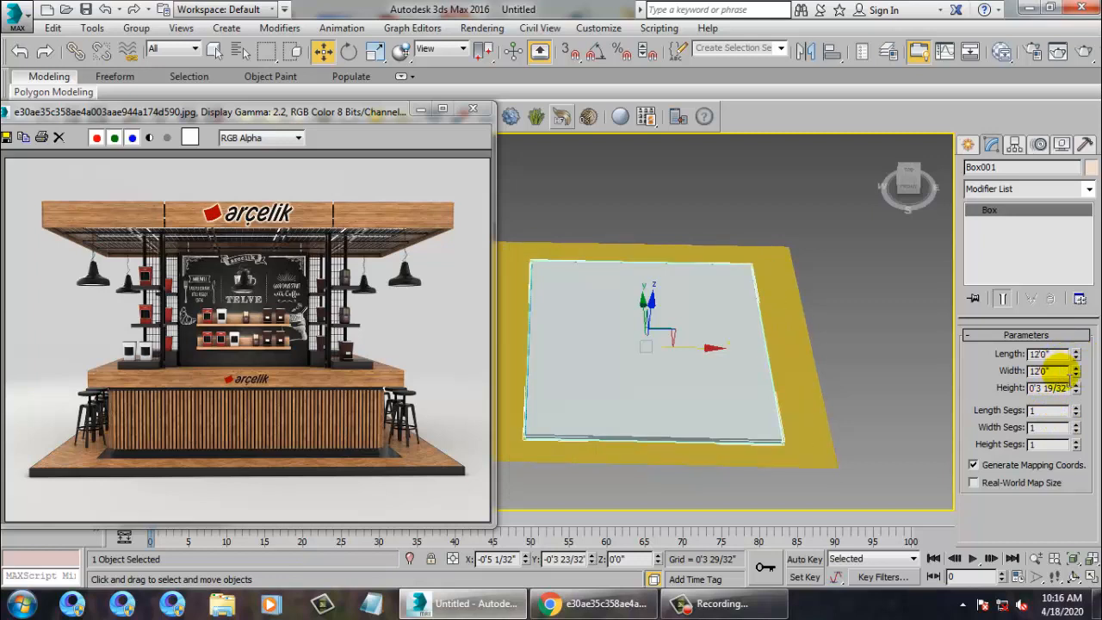
# Set the slab width to 15'0" and orbit around it.
pyautogui.write('15')
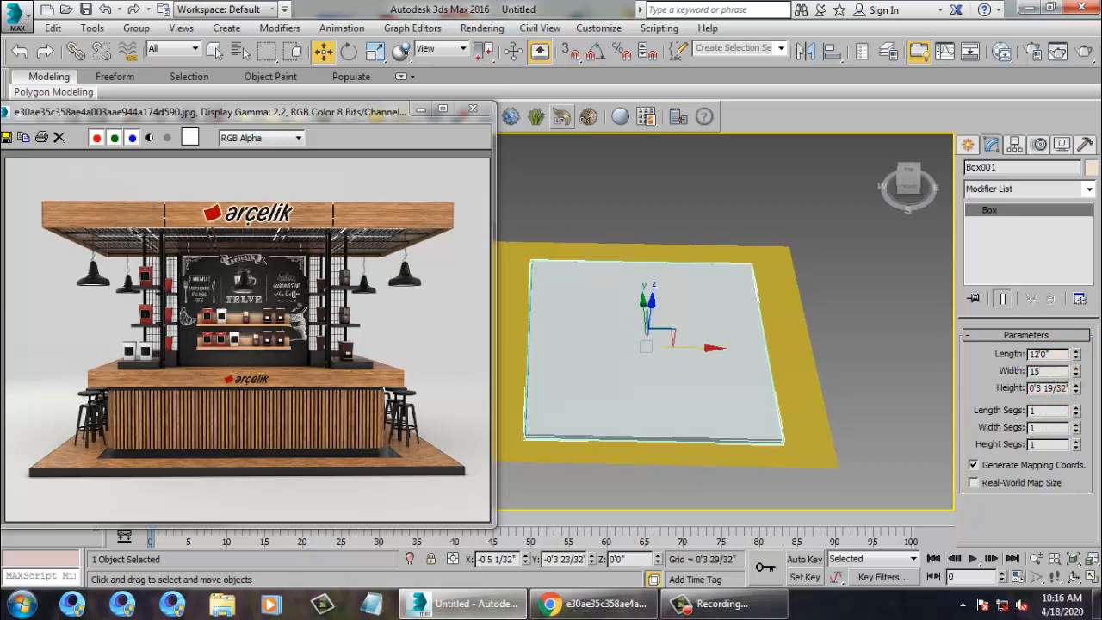
pyautogui.press('Return')
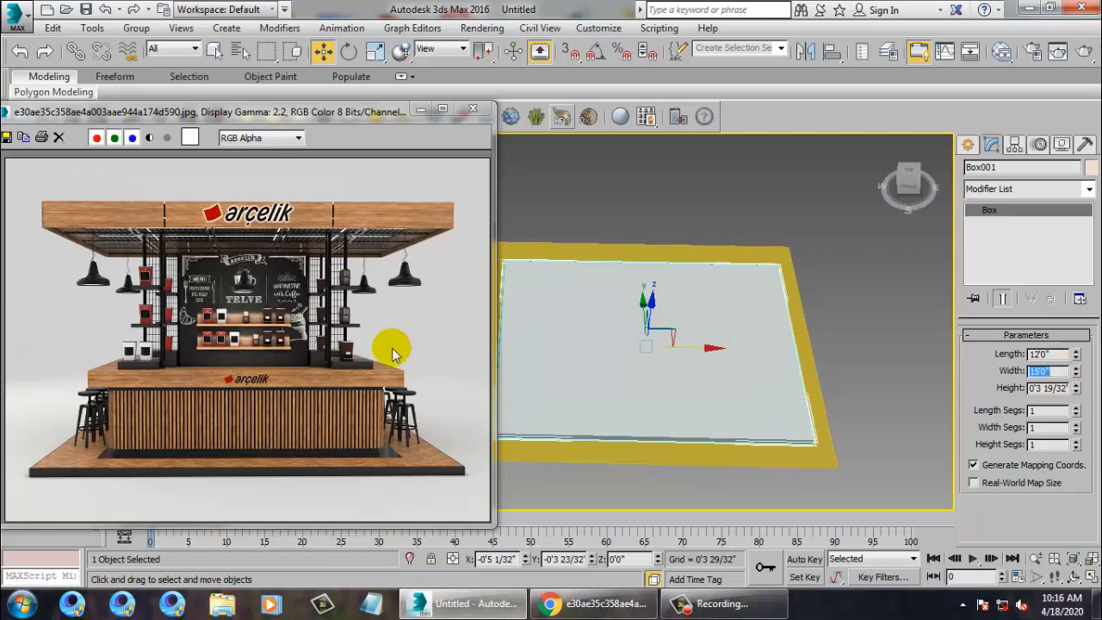
pyautogui.keyDown('alt'); pyautogui.moveTo(709, 344); pyautogui.dragTo(780, 347, button='middle'); pyautogui.keyUp('alt')
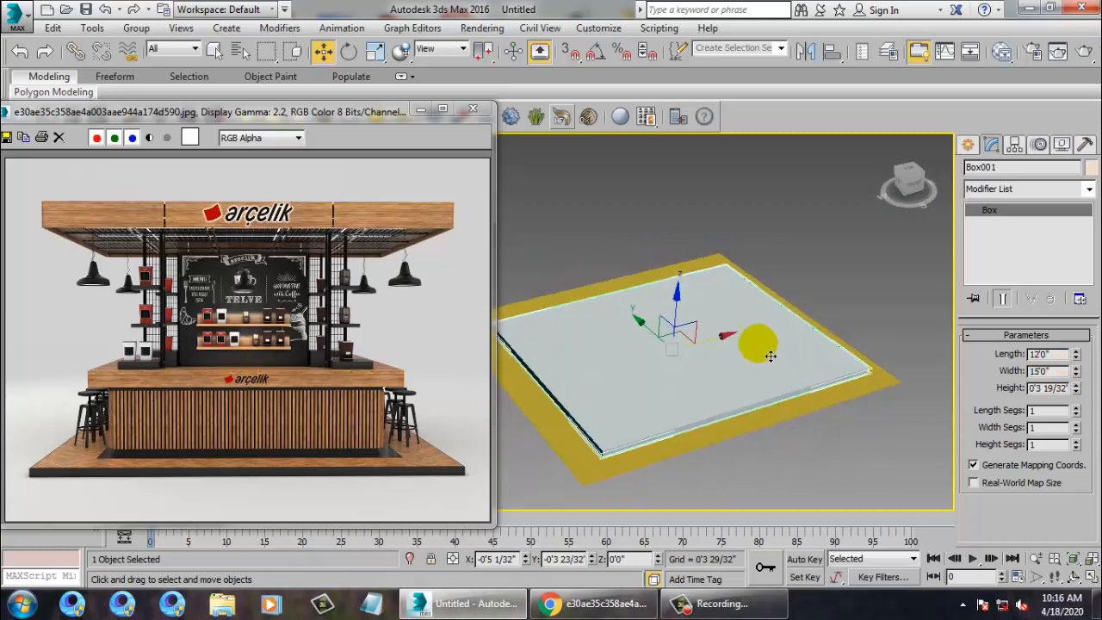
pyautogui.keyDown('alt'); pyautogui.moveTo(676, 404); pyautogui.dragTo(528, 253, button='middle'); pyautogui.keyUp('alt')
pyautogui.keyDown('alt'); pyautogui.moveTo(663, 319); pyautogui.dragTo(702, 311, button='middle'); pyautogui.keyUp('alt')
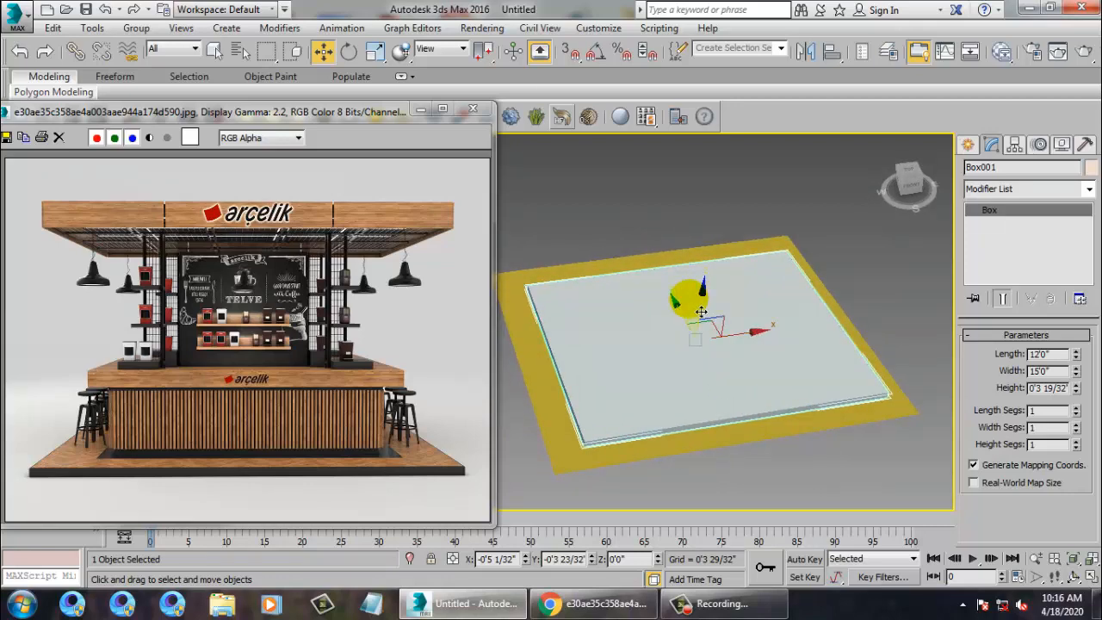
pyautogui.hotkey('alt', 'w')
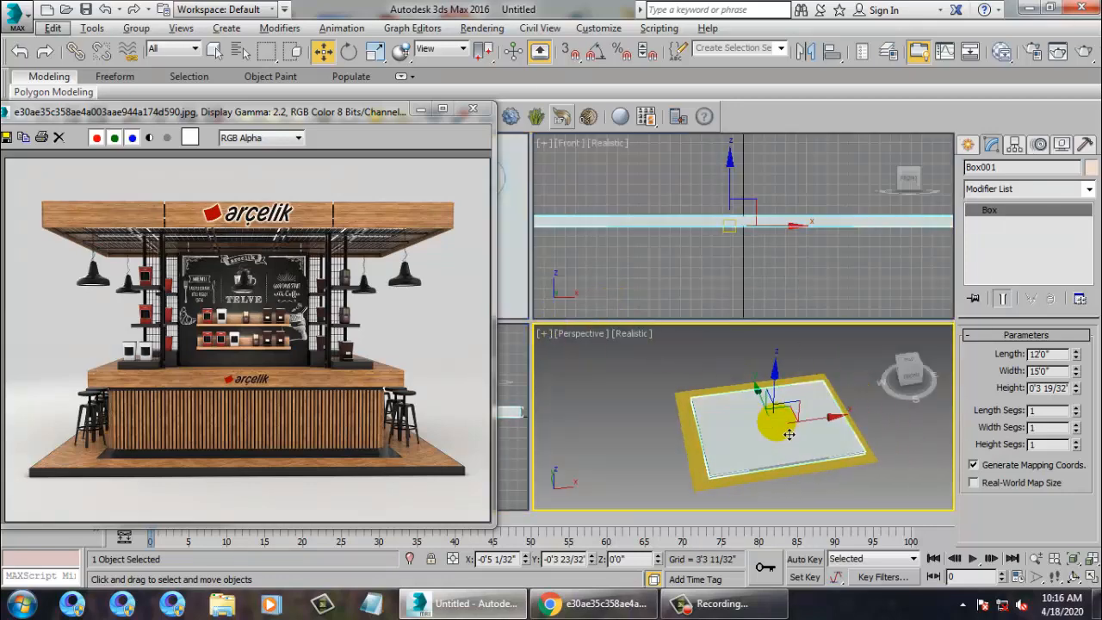
pyautogui.hotkey('alt', 'w')
pyautogui.keyDown('alt'); pyautogui.moveTo(679, 392); pyautogui.dragTo(761, 398, button='middle'); pyautogui.keyUp('alt')
# In the maximized Top view, Shift-scale a uniform copy of the slab down to about 68%.
pyautogui.hotkey('alt', 'w')
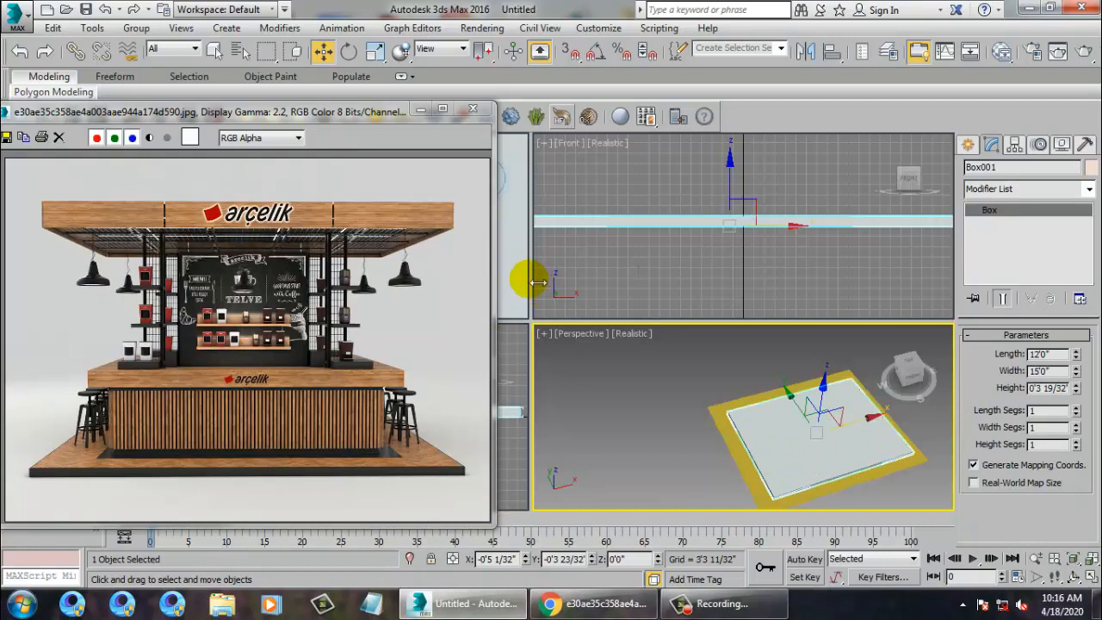
pyautogui.middleClick(524, 287)
pyautogui.hotkey('alt', 'w')
pyautogui.scroll(-9, 692, 271)
pyautogui.moveTo(667, 283); pyautogui.dragTo(617, 334, button='middle')
pyautogui.scroll(6, 802, 320)
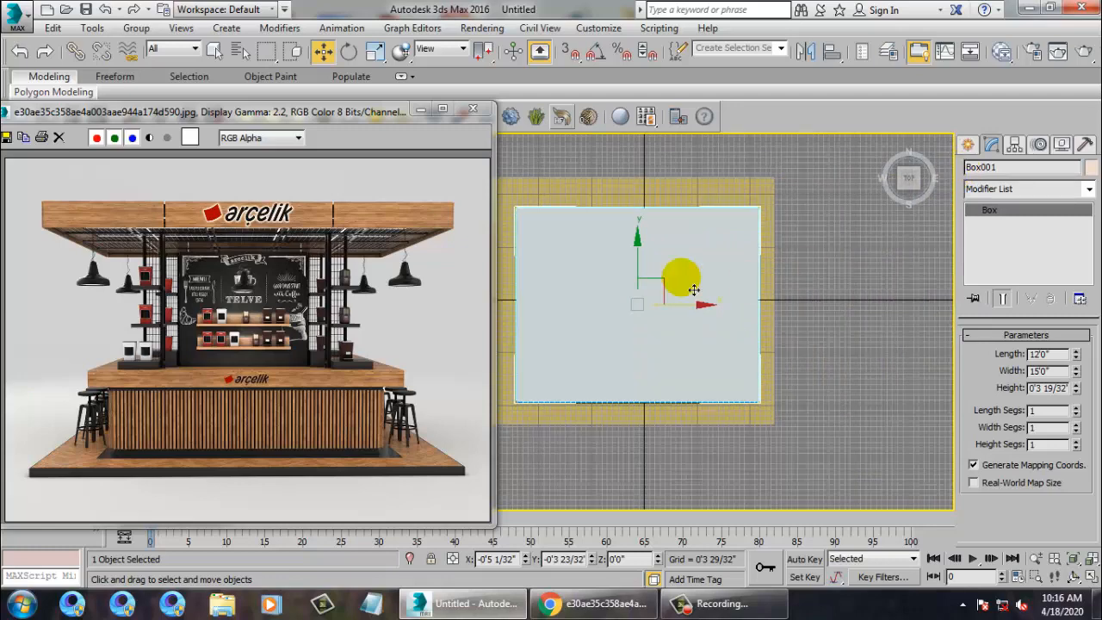
pyautogui.press('r')
pyautogui.moveTo(652, 312); pyautogui.dragTo(672, 355)
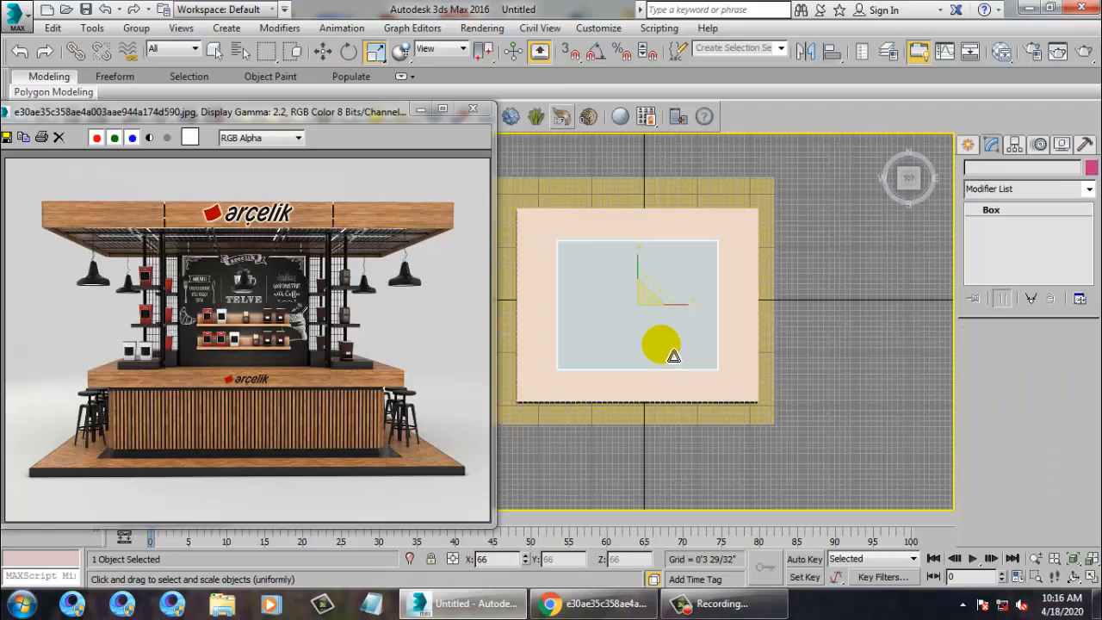
# Finish shrinking the copy to about 64% and accept it as Box002.
pyautogui.moveTo(673, 355); pyautogui.dragTo(678, 362)
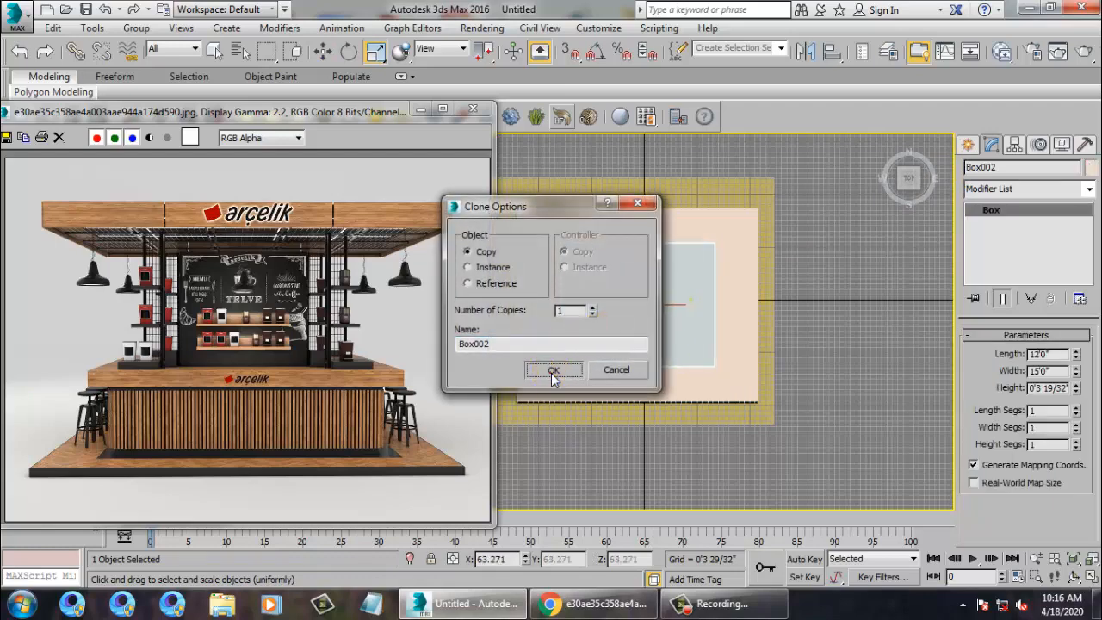
pyautogui.click(553, 372)
pyautogui.hotkey('alt', 'w')
pyautogui.rightClick(746, 444)
pyautogui.hotkey('alt', 'w')
pyautogui.keyDown('alt'); pyautogui.moveTo(746, 441); pyautogui.dragTo(734, 405, button='middle'); pyautogui.keyUp('alt')
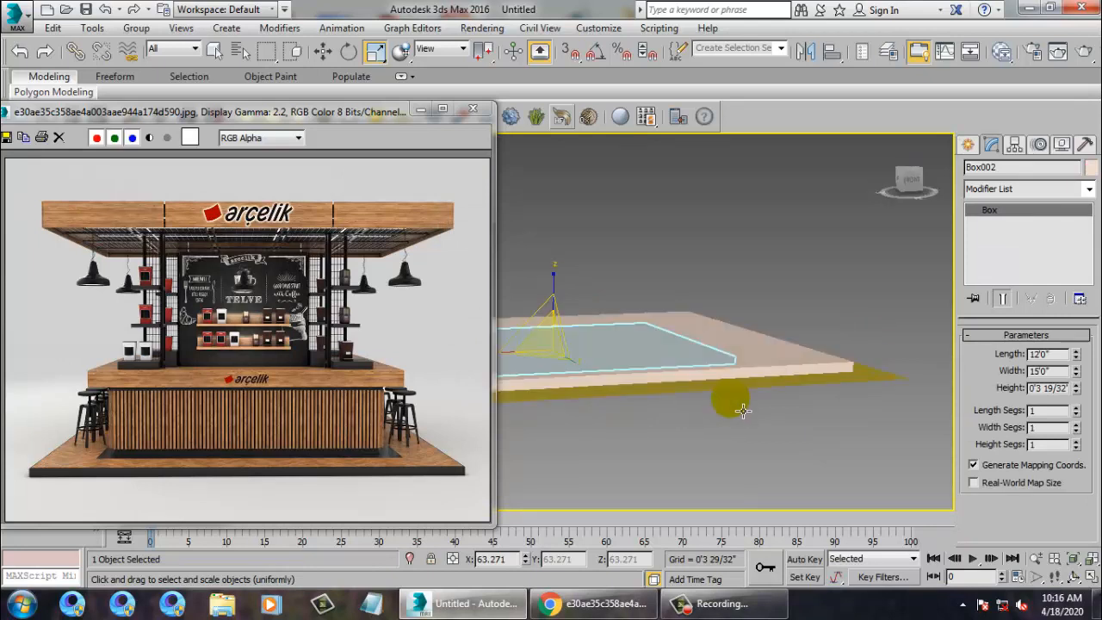
# In the Front view, raise Box002 to Z 0'3 19/32" on top of the base slab.
pyautogui.hotkey('alt', 'w')
pyautogui.rightClick(757, 285)
pyautogui.hotkey('alt', 'w')
pyautogui.moveTo(846, 299); pyautogui.dragTo(911, 303, button='middle')
pyautogui.press('w')
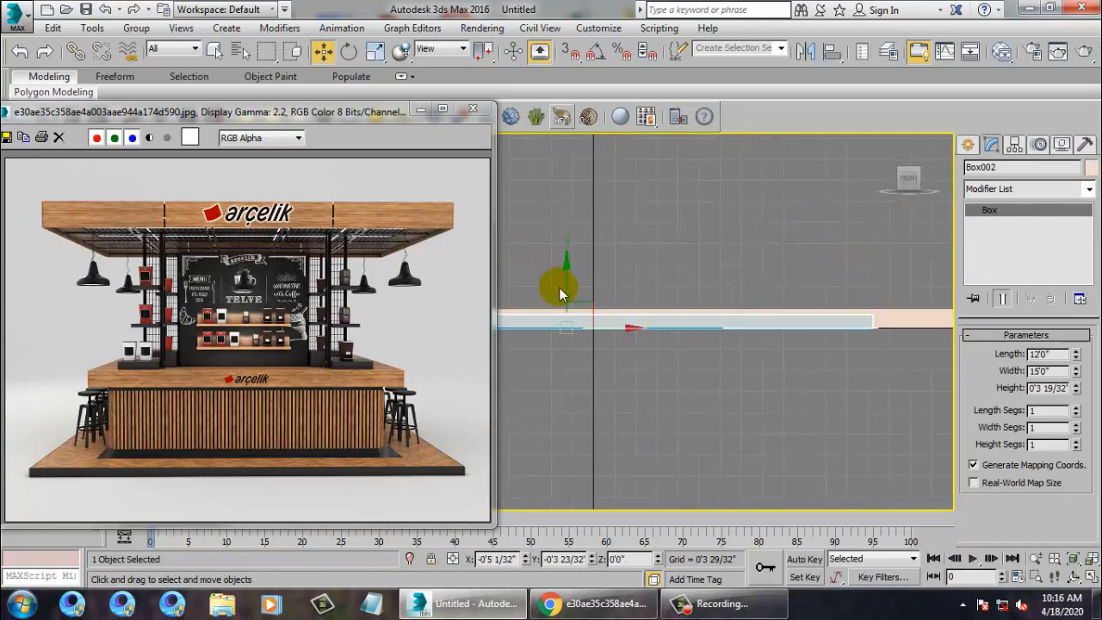
pyautogui.moveTo(568, 301); pyautogui.dragTo(593, 268)
pyautogui.hotkey('alt', 'w')
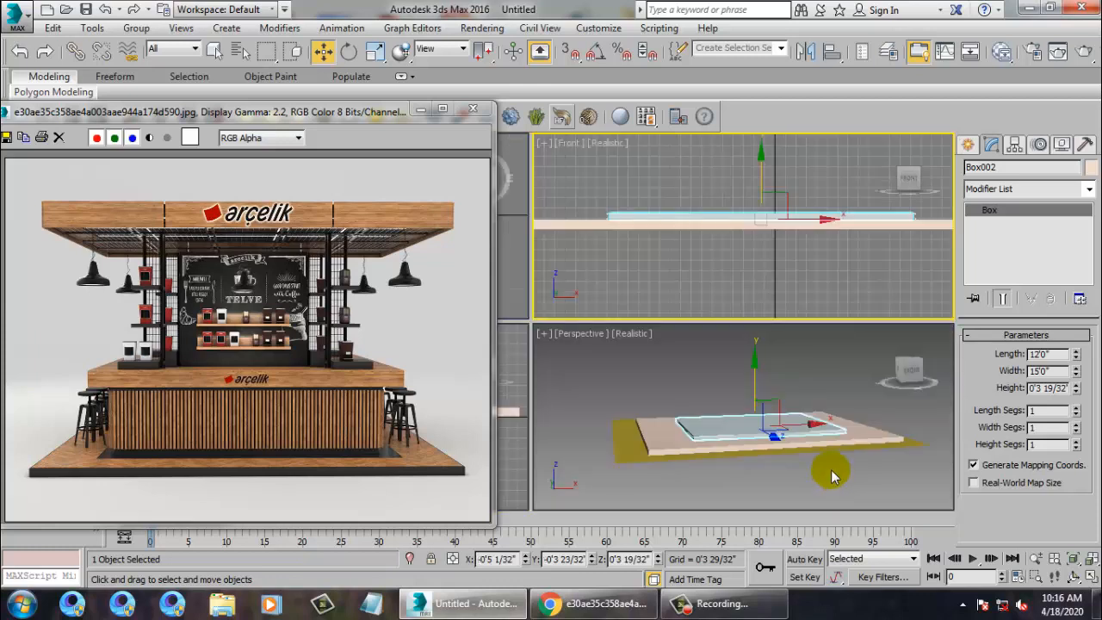
pyautogui.rightClick(832, 476)
pyautogui.hotkey('alt', 'w')
pyautogui.keyDown('alt'); pyautogui.moveTo(755, 425); pyautogui.dragTo(706, 377, button='middle'); pyautogui.keyUp('alt')
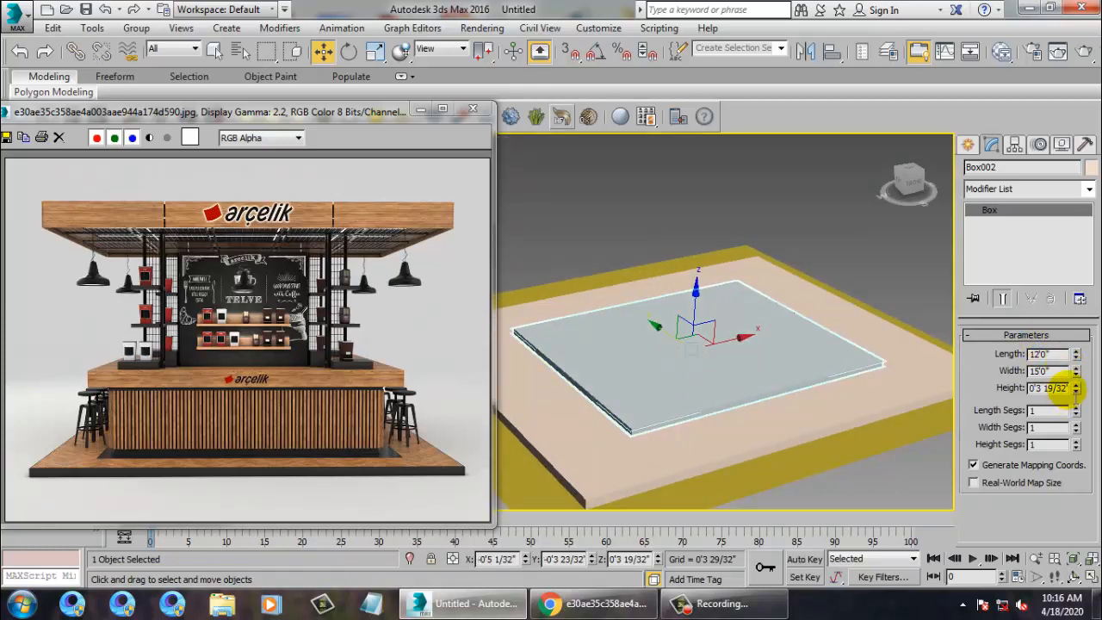
# Set Box002's height to 4 feet and view the block from a low front angle.
pyautogui.doubleClick(1058, 388)
pyautogui.write('4')
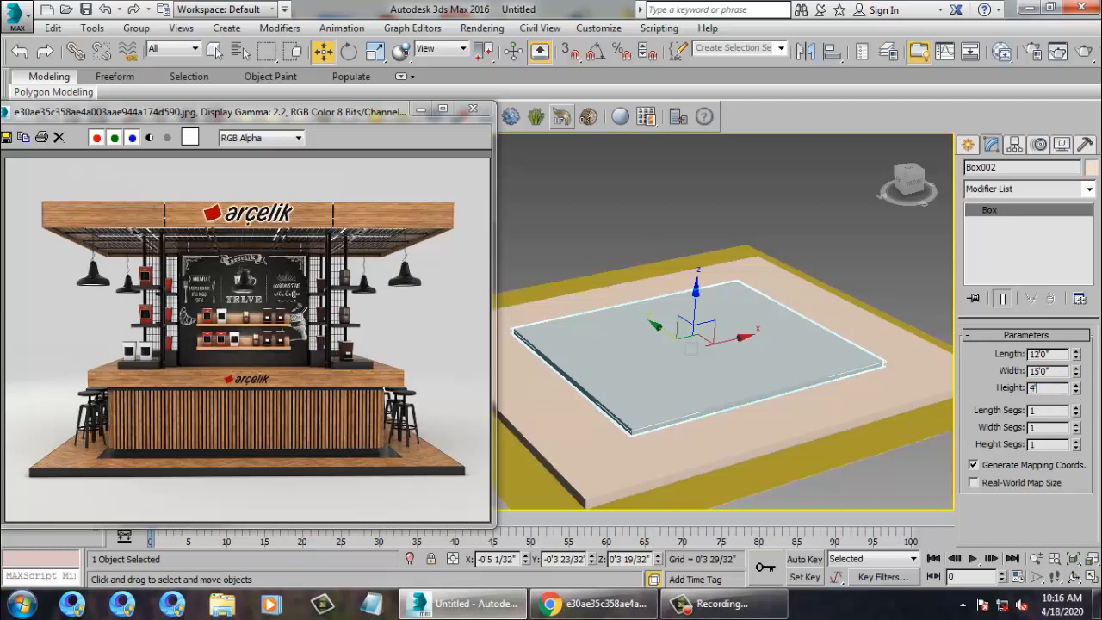
pyautogui.press('Return')
pyautogui.keyDown('alt'); pyautogui.moveTo(767, 248); pyautogui.dragTo(842, 353, button='middle'); pyautogui.keyUp('alt')
pyautogui.scroll(6, 842, 353)
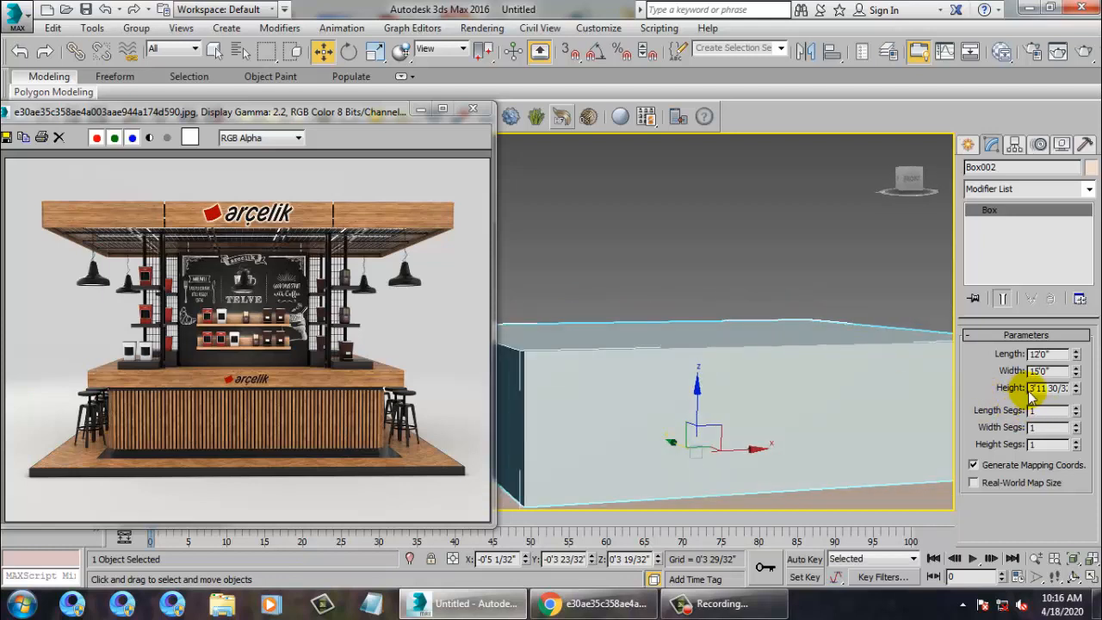
pyautogui.scroll(1, 764, 364)
pyautogui.scroll(-5, 765, 364)
pyautogui.moveTo(764, 364)
pyautogui.keyDown('alt'); pyautogui.mouseDown(button='middle')
pyautogui.moveTo(785, 388)
pyautogui.moveTo(773, 347)
pyautogui.mouseUp(button='middle'); pyautogui.keyUp('alt')
# Inspect the block from its left side, then select all three objects.
pyautogui.keyDown('alt'); pyautogui.moveTo(773, 347); pyautogui.dragTo(983, 396, button='middle'); pyautogui.keyUp('alt')
pyautogui.scroll(3, 792, 368)
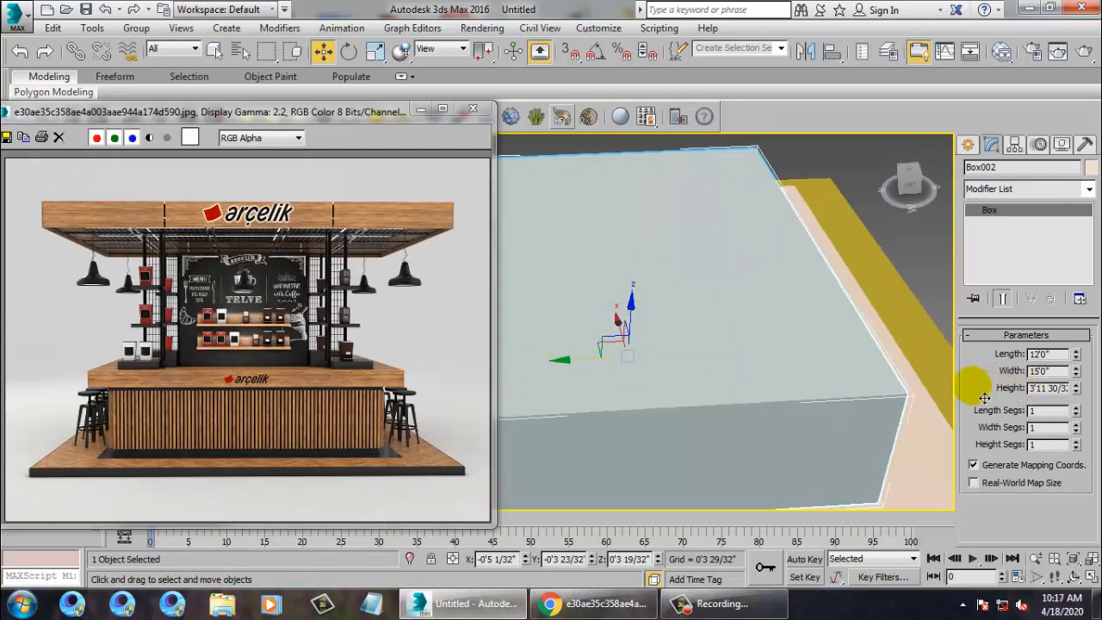
pyautogui.scroll(-3, 835, 365)
pyautogui.moveTo(835, 366); pyautogui.dragTo(723, 288, button='middle')
pyautogui.scroll(3, 722, 289)
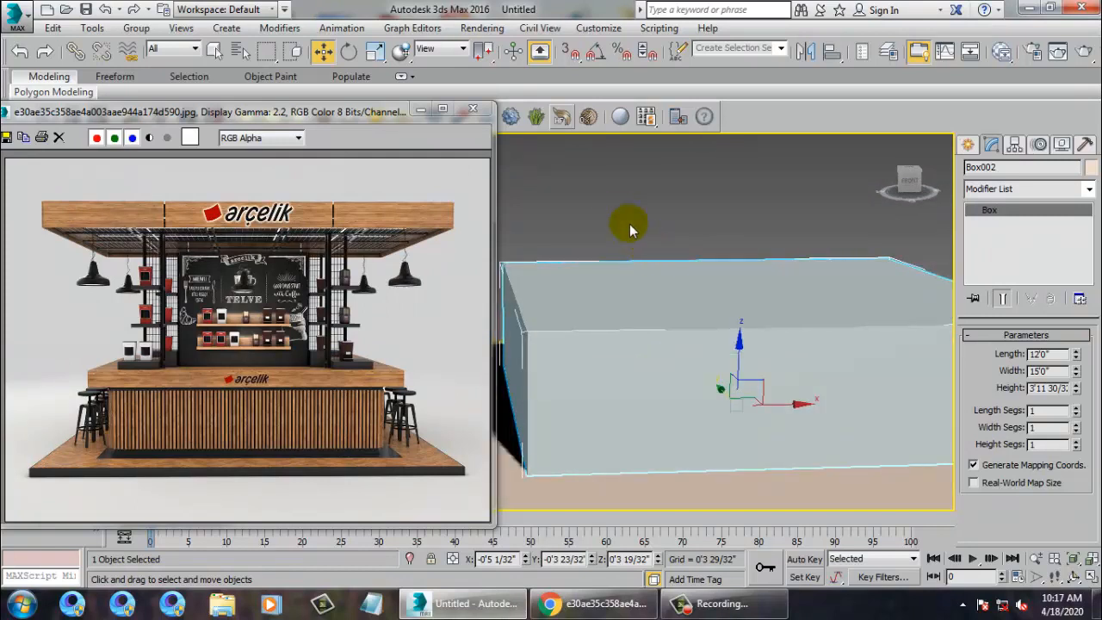
pyautogui.moveTo(560, 143); pyautogui.dragTo(946, 484)
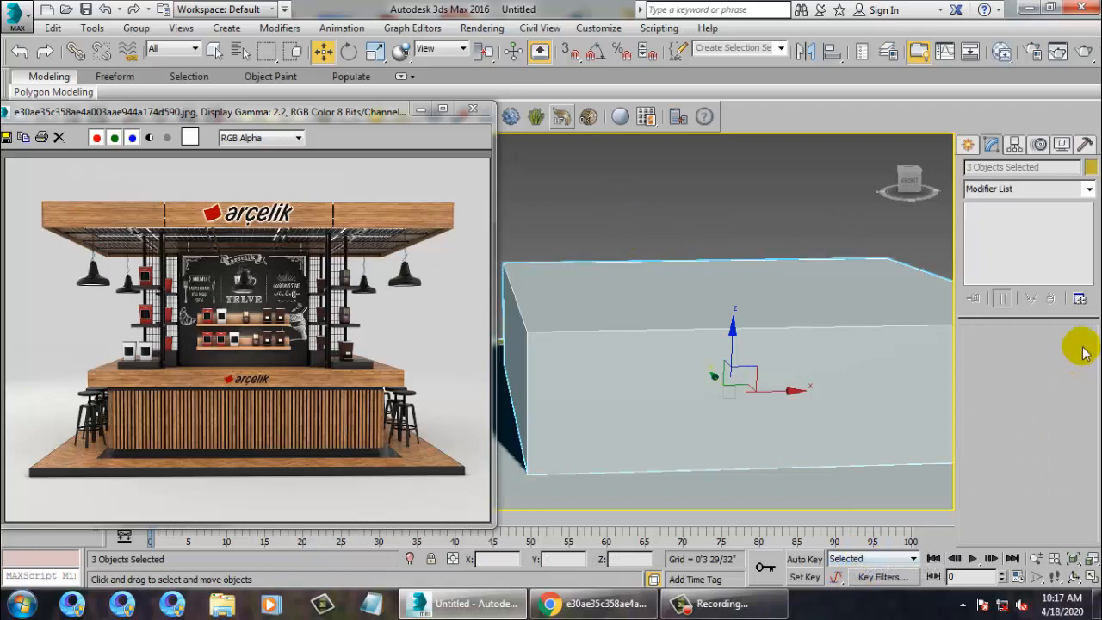
# Set the object colour of all selected objects to grey.
pyautogui.click(1090, 167)
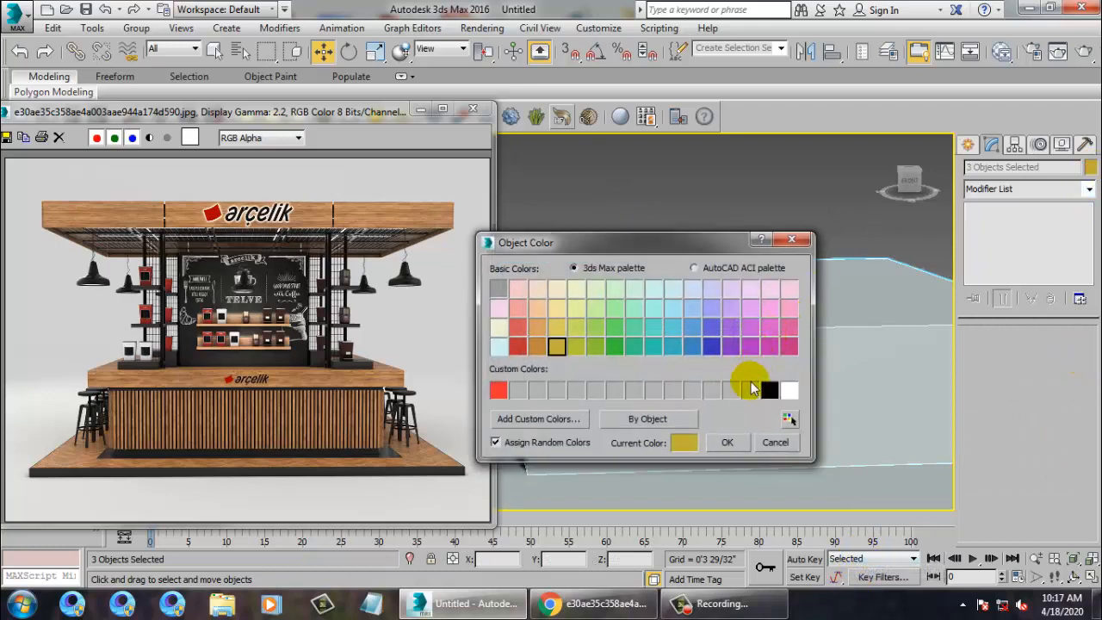
pyautogui.click(750, 390)
pyautogui.click(725, 442)
pyautogui.click(739, 173)
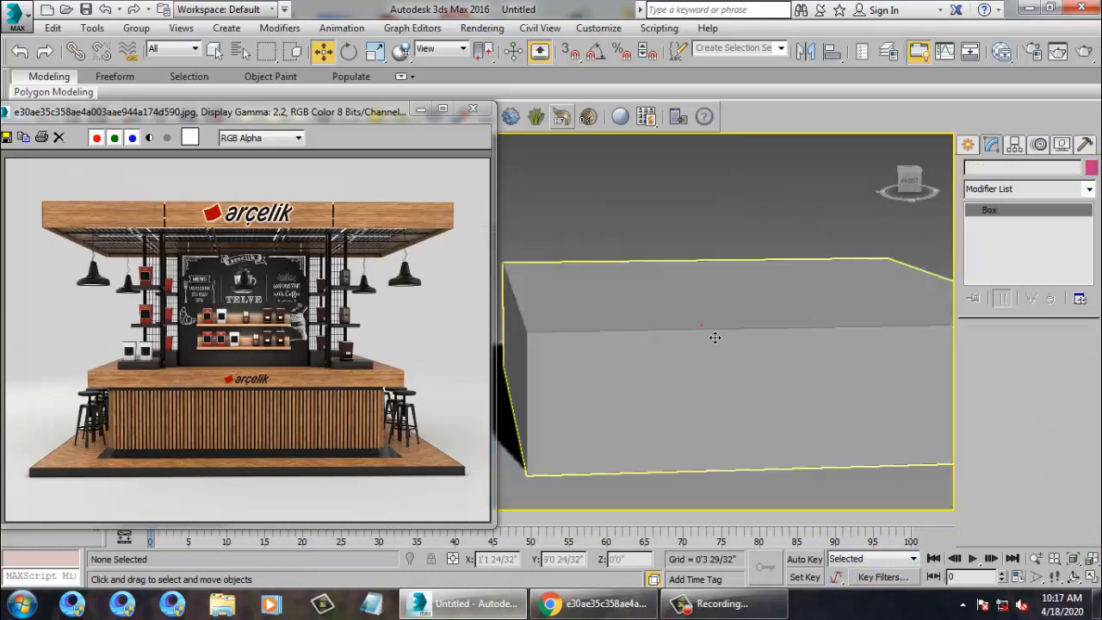
# Convert Box002 to an editable poly and select its horizontal edges.
pyautogui.click(704, 331)
pyautogui.rightClick(704, 332)
pyautogui.moveTo(732, 481)
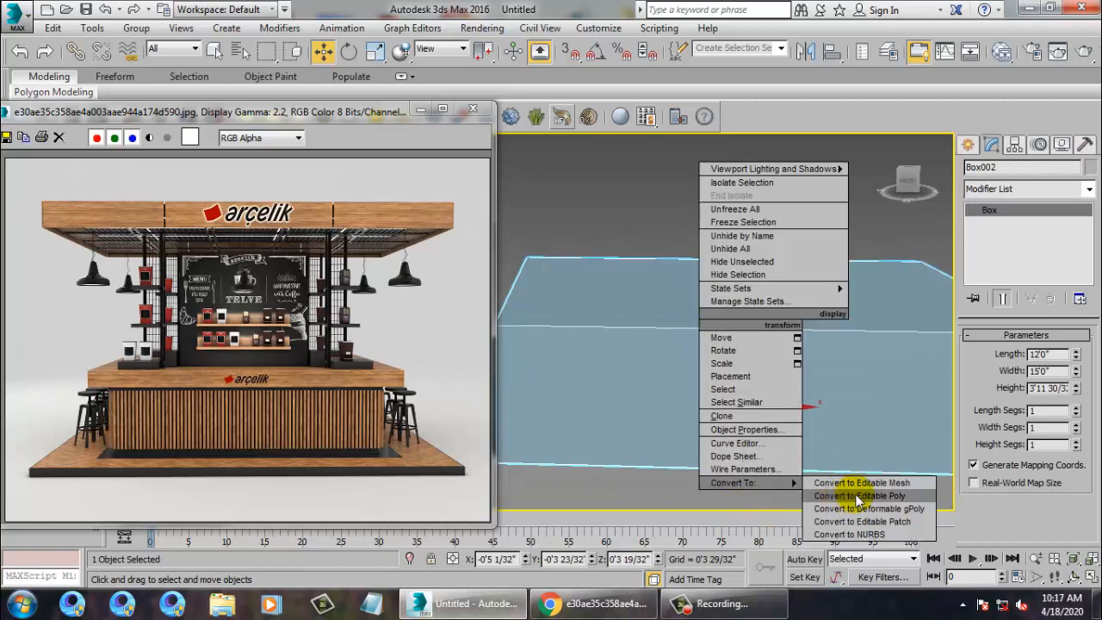
pyautogui.click(848, 497)
pyautogui.click(972, 209)
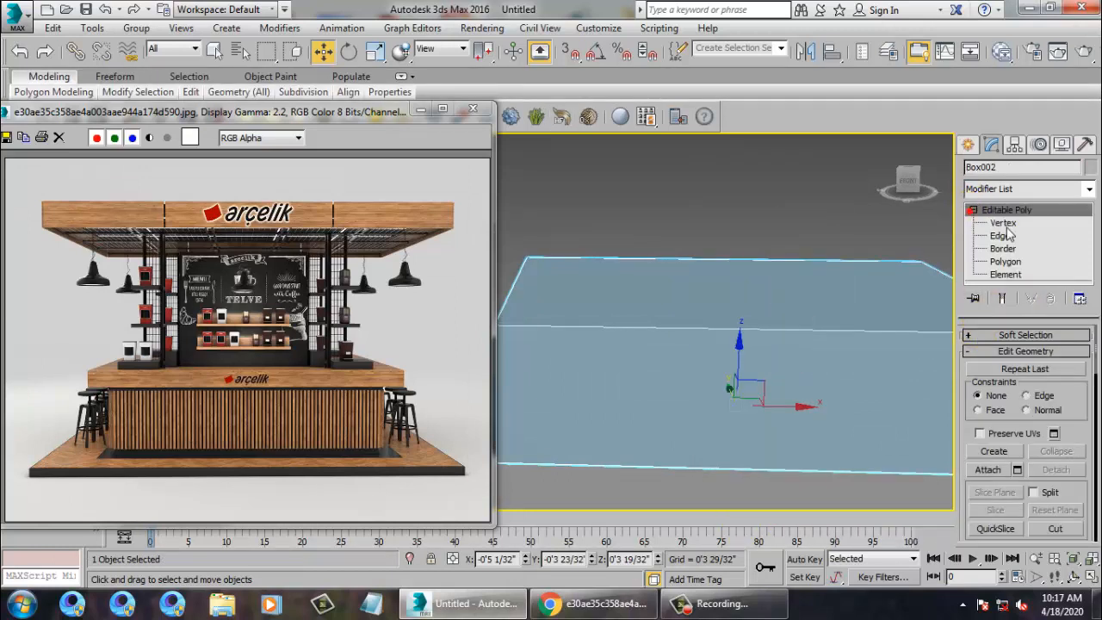
pyautogui.click(999, 235)
pyautogui.moveTo(699, 160); pyautogui.dragTo(658, 526)
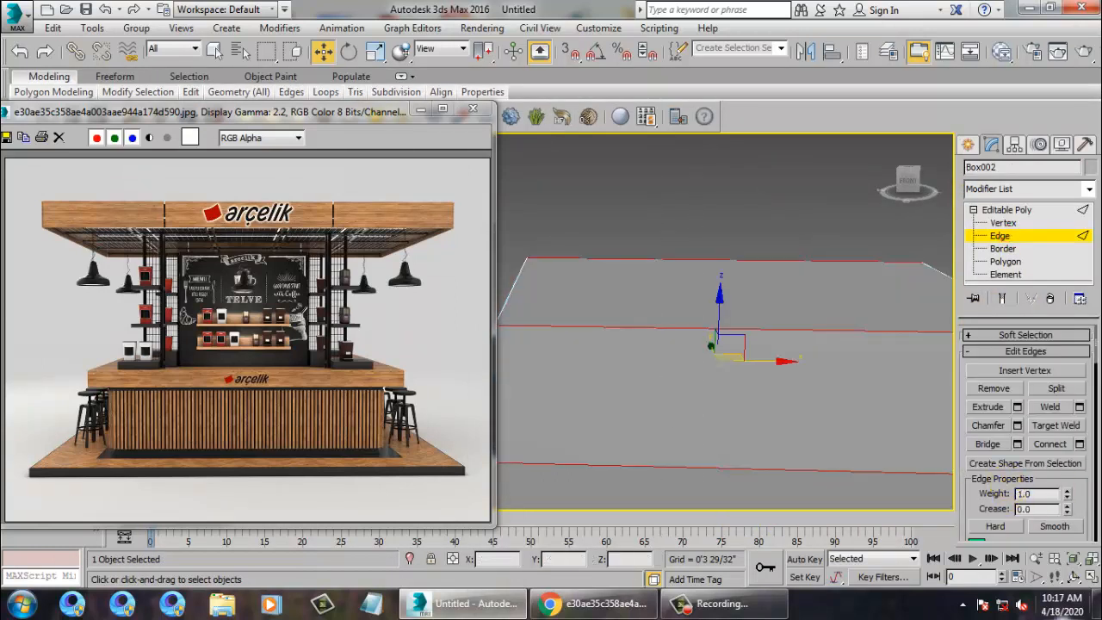
# Connect the selected edges with 81 vertical divisions, slide 0.
pyautogui.click(1079, 444)
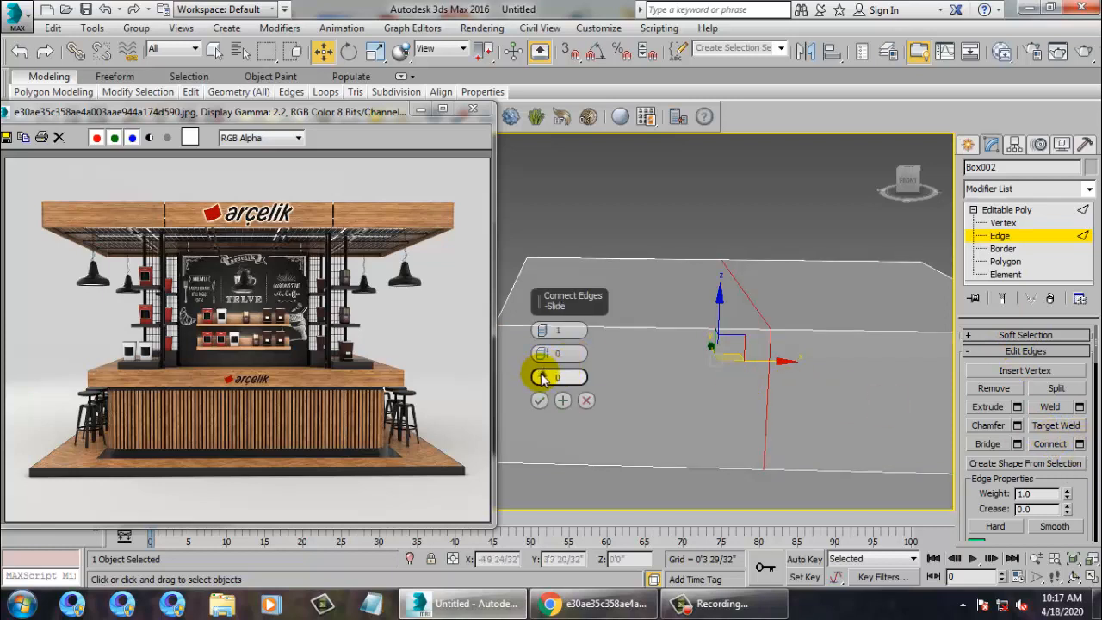
pyautogui.moveTo(542, 379); pyautogui.dragTo(531, 234)
pyautogui.hotkey('ctrl', 'z')
pyautogui.moveTo(510, 158); pyautogui.dragTo(502, 76)
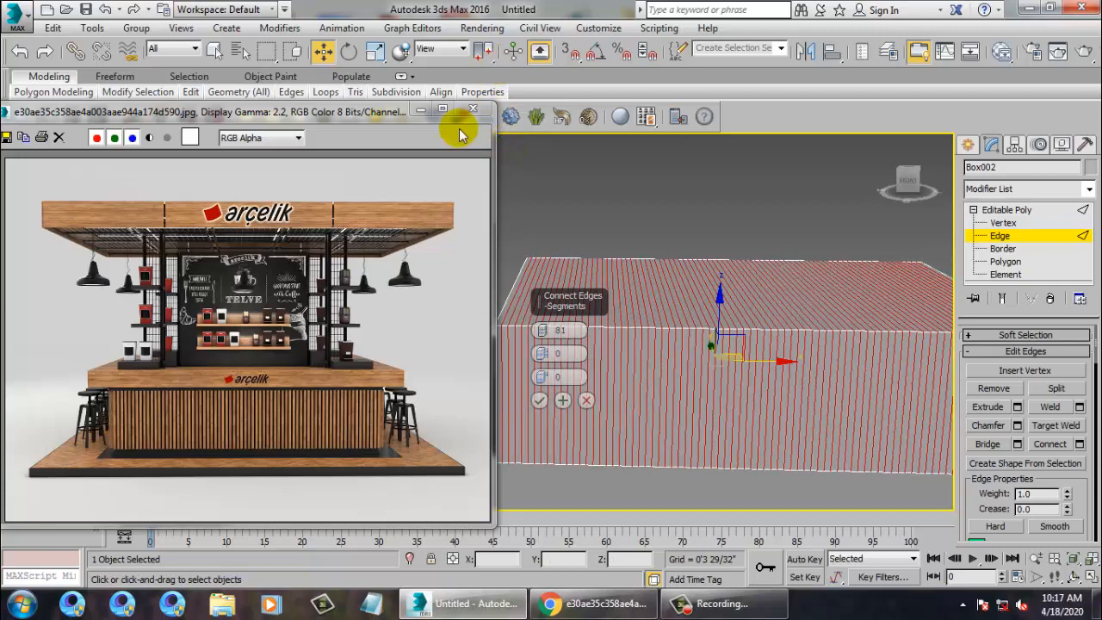
pyautogui.click(540, 402)
pyautogui.keyDown('alt'); pyautogui.moveTo(560, 298); pyautogui.dragTo(814, 337, button='middle'); pyautogui.keyUp('alt')
pyautogui.scroll(4, 639, 319)
# In Polygon mode, select the first alternate vertical strips at one end of the counter's side.
pyautogui.press('4')
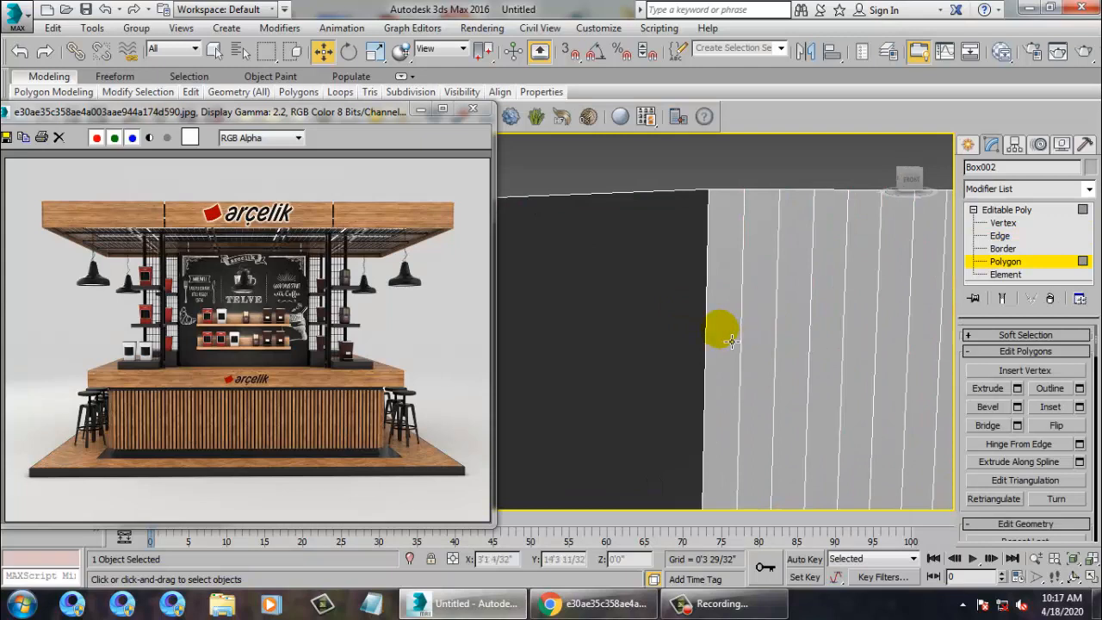
pyautogui.click(732, 341)
pyautogui.keyDown('ctrl'); pyautogui.click(807, 343); pyautogui.keyUp('ctrl')
pyautogui.press('F2')
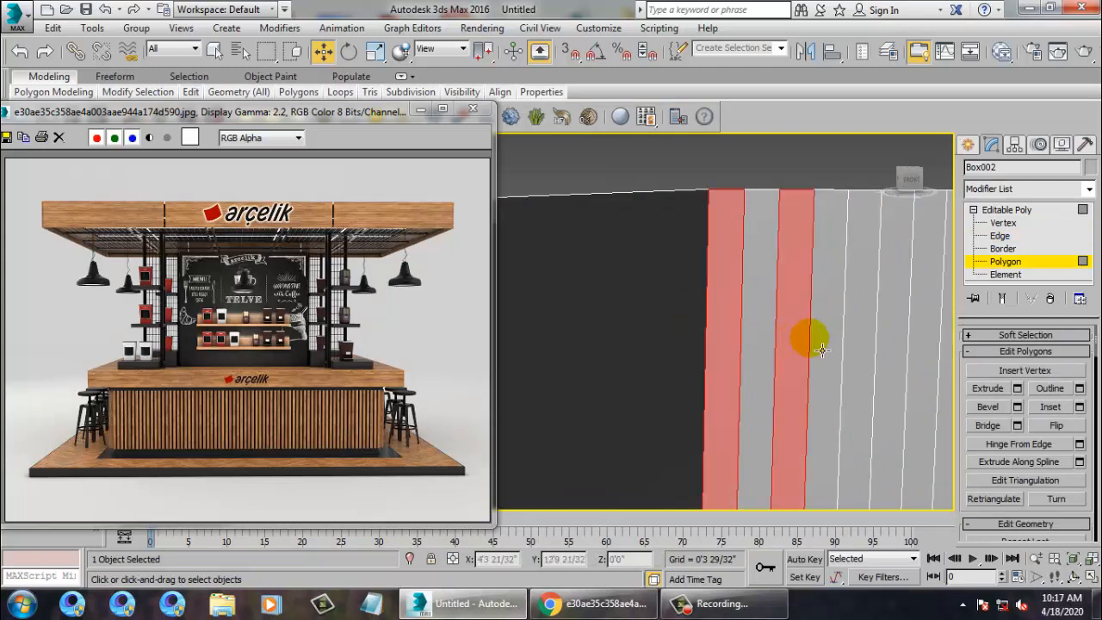
pyautogui.keyDown('ctrl'); pyautogui.click(865, 343); pyautogui.keyUp('ctrl')
pyautogui.moveTo(865, 342); pyautogui.dragTo(796, 323, button='middle')
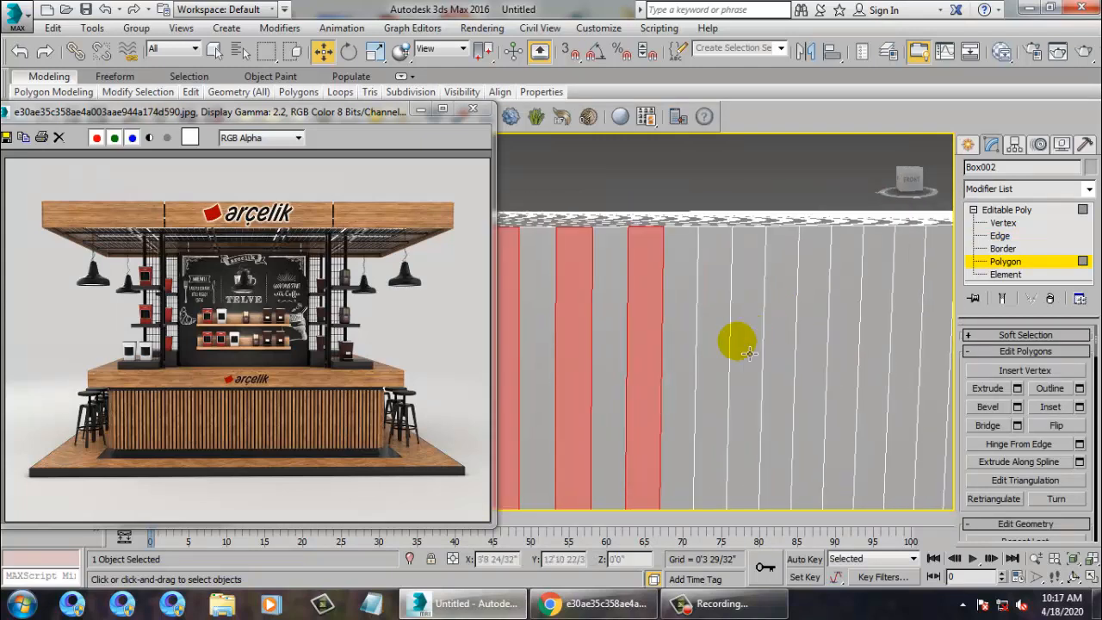
pyautogui.keyDown('ctrl'); pyautogui.click(710, 341); pyautogui.keyUp('ctrl')
pyautogui.keyDown('ctrl'); pyautogui.click(788, 351); pyautogui.keyUp('ctrl')
pyautogui.keyDown('ctrl'); pyautogui.click(851, 345); pyautogui.keyUp('ctrl')
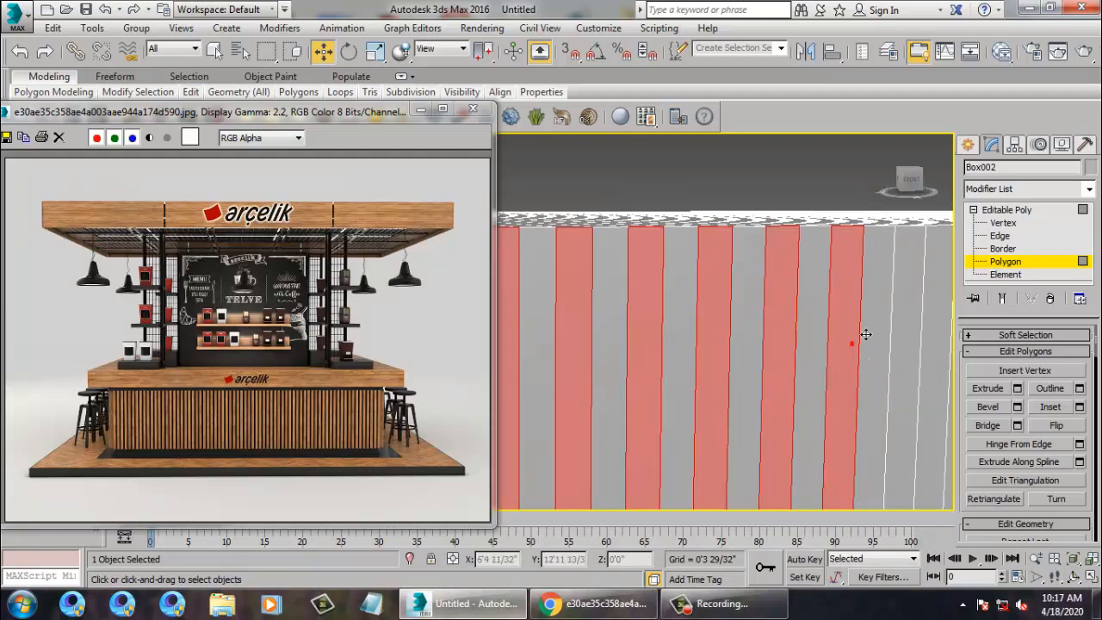
# Add every other strip along the middle stretch of the counter's side to the selection.
pyautogui.moveTo(928, 308); pyautogui.dragTo(765, 349, button='middle')
pyautogui.keyDown('ctrl'); pyautogui.click(829, 332); pyautogui.keyUp('ctrl')
pyautogui.keyDown('ctrl'); pyautogui.click(897, 355); pyautogui.keyUp('ctrl')
pyautogui.keyDown('ctrl'); pyautogui.click(763, 366); pyautogui.keyUp('ctrl')
pyautogui.keyDown('ctrl'); pyautogui.click(822, 373); pyautogui.keyUp('ctrl')
pyautogui.keyDown('ctrl'); pyautogui.click(887, 375); pyautogui.keyUp('ctrl')
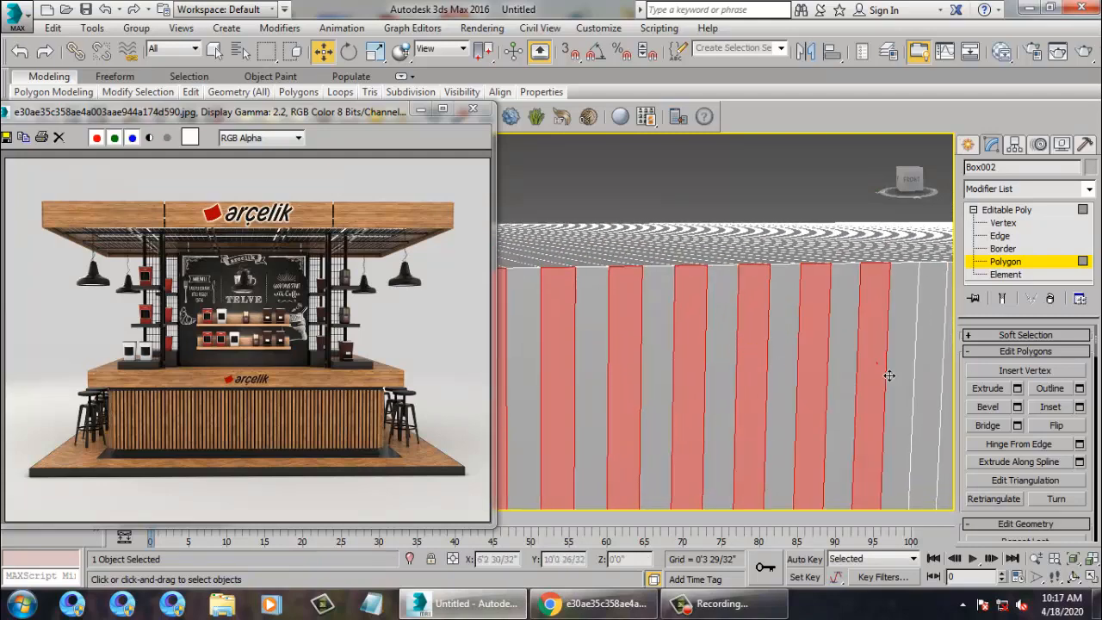
pyautogui.moveTo(941, 371); pyautogui.dragTo(762, 311, button='middle')
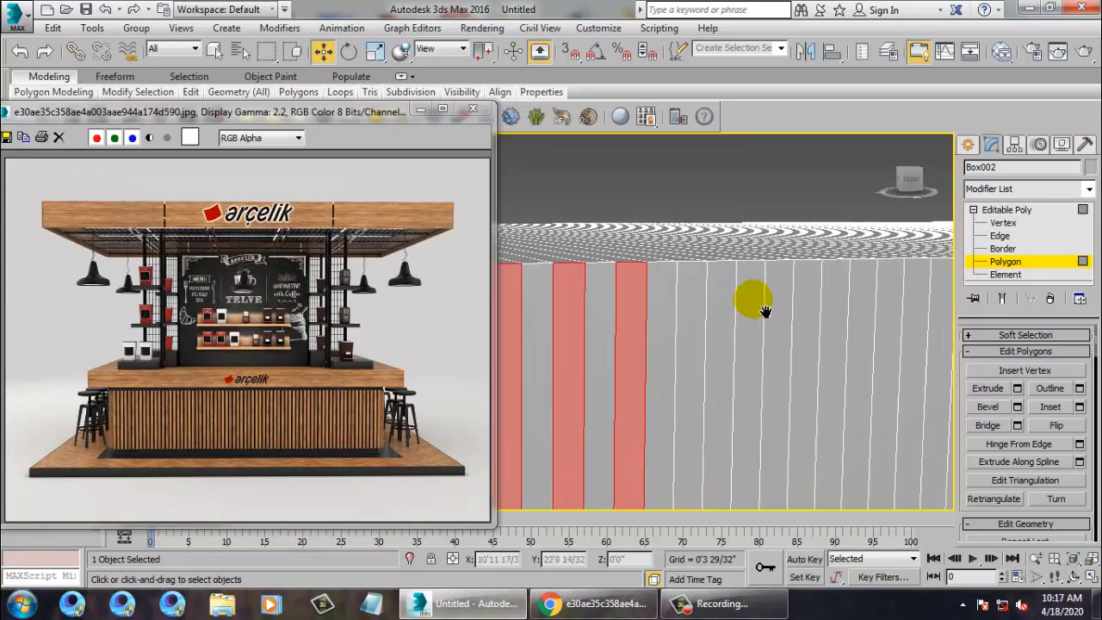
pyautogui.keyDown('ctrl'); pyautogui.click(701, 349); pyautogui.keyUp('ctrl')
pyautogui.keyDown('ctrl'); pyautogui.click(752, 337); pyautogui.keyUp('ctrl')
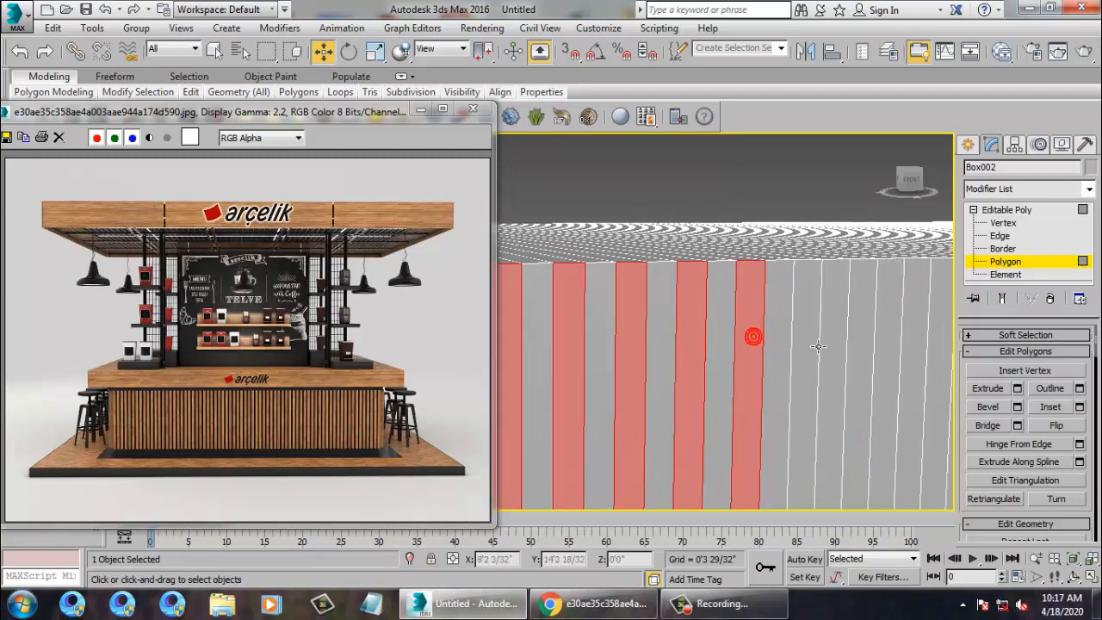
pyautogui.keyDown('ctrl'); pyautogui.click(804, 338); pyautogui.keyUp('ctrl')
pyautogui.keyDown('ctrl'); pyautogui.click(859, 338); pyautogui.keyUp('ctrl')
# Add further alternate strips, removing one strip picked by mistake.
pyautogui.moveTo(859, 337); pyautogui.dragTo(741, 294, button='middle')
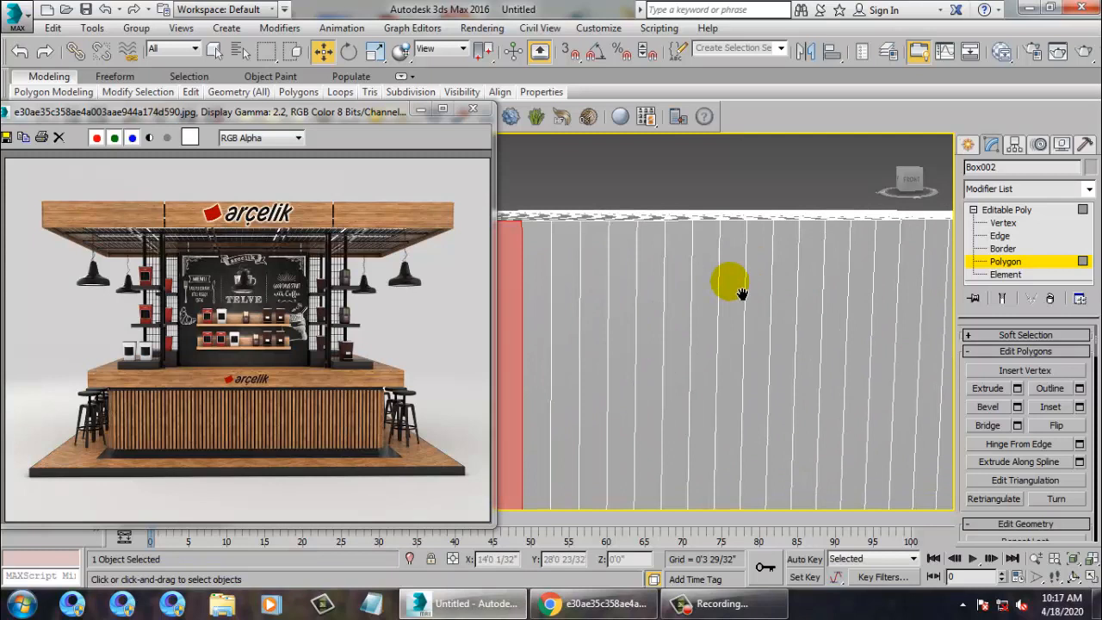
pyautogui.keyDown('ctrl'); pyautogui.click(572, 334); pyautogui.keyUp('ctrl')
pyautogui.keyDown('ctrl'); pyautogui.click(650, 339); pyautogui.keyUp('ctrl')
pyautogui.keyDown('alt'); pyautogui.click(639, 345); pyautogui.keyUp('alt')
pyautogui.keyDown('ctrl'); pyautogui.click(624, 345); pyautogui.keyUp('ctrl')
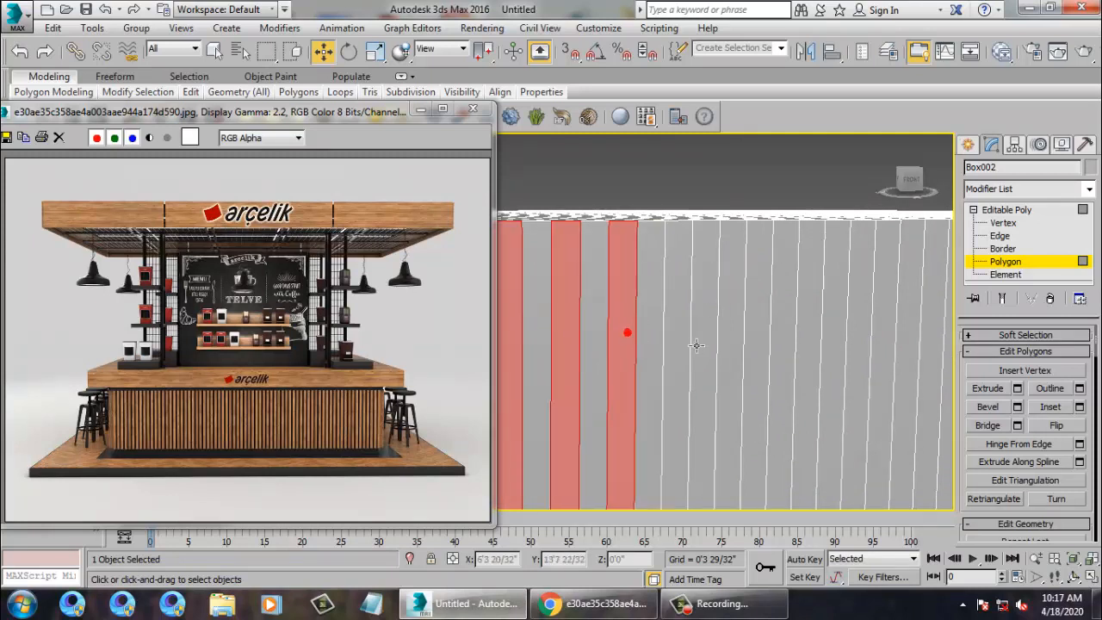
pyautogui.keyDown('ctrl'); pyautogui.click(676, 344); pyautogui.keyUp('ctrl')
pyautogui.keyDown('ctrl'); pyautogui.click(729, 345); pyautogui.keyUp('ctrl')
pyautogui.keyDown('ctrl'); pyautogui.click(783, 342); pyautogui.keyUp('ctrl')
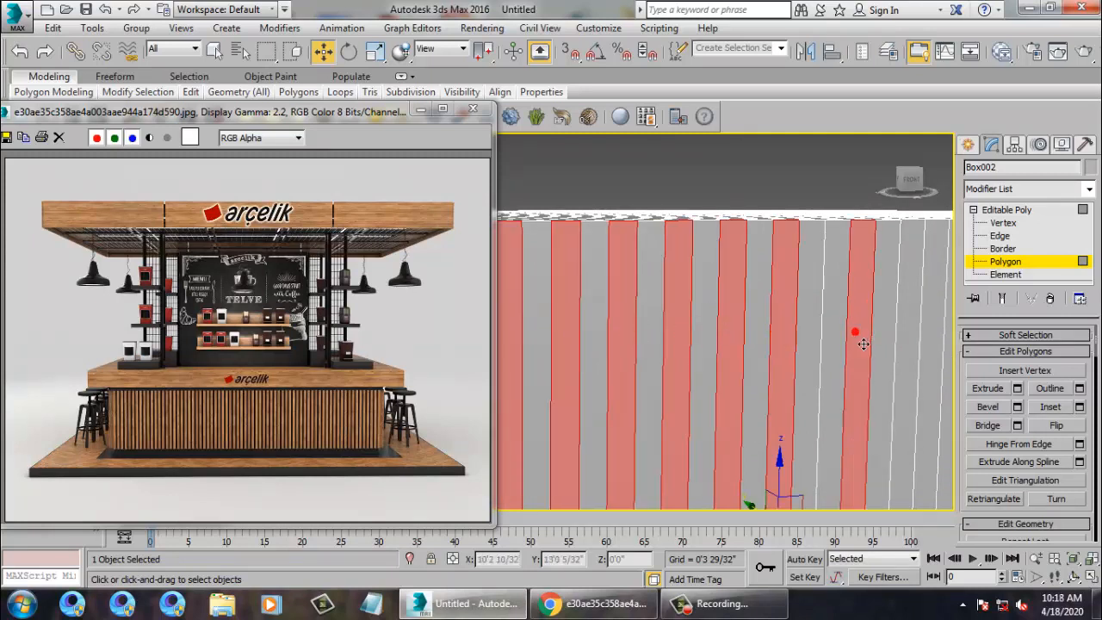
pyautogui.keyDown('ctrl'); pyautogui.click(841, 340); pyautogui.keyUp('ctrl')
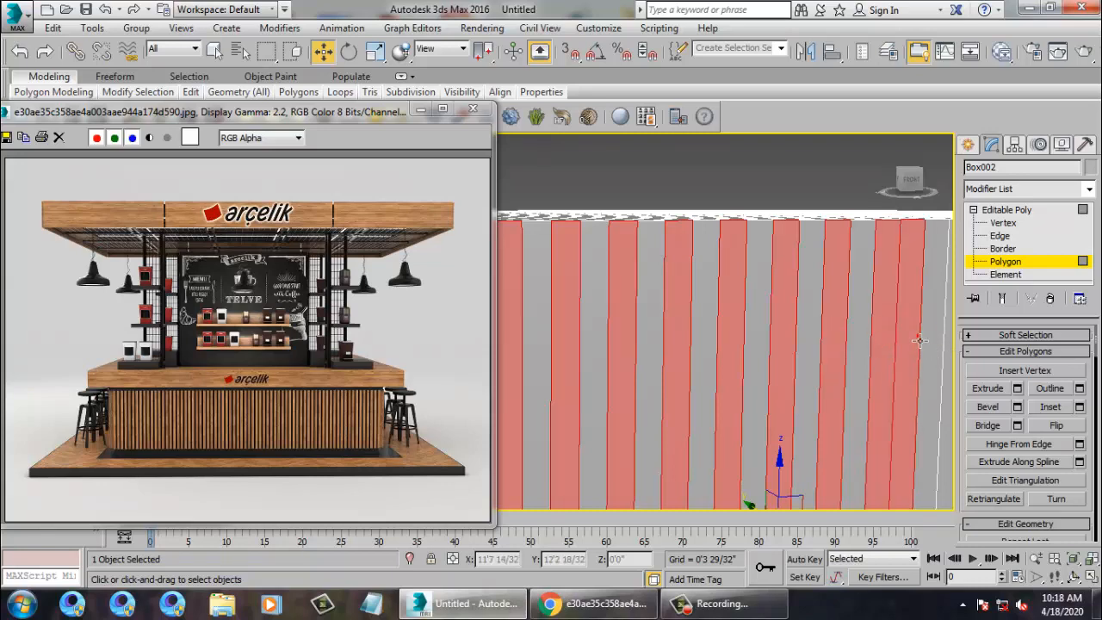
pyautogui.moveTo(910, 315); pyautogui.dragTo(737, 312, button='middle')
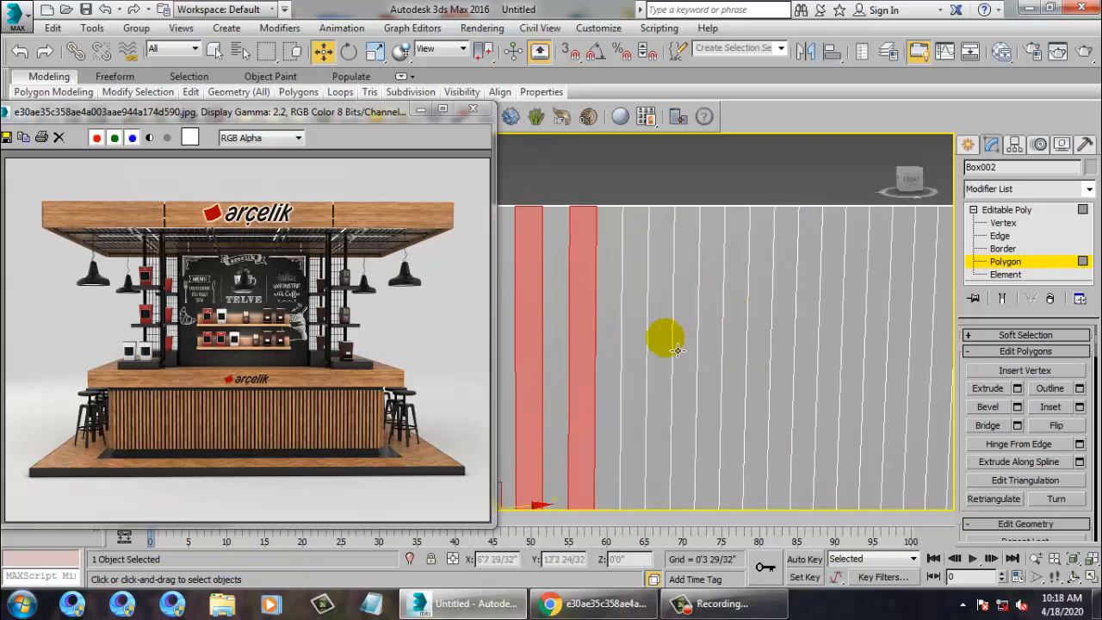
pyautogui.keyDown('ctrl'); pyautogui.click(643, 345); pyautogui.keyUp('ctrl')
pyautogui.keyDown('ctrl'); pyautogui.click(684, 345); pyautogui.keyUp('ctrl')
pyautogui.keyDown('ctrl'); pyautogui.click(736, 353); pyautogui.keyUp('ctrl')
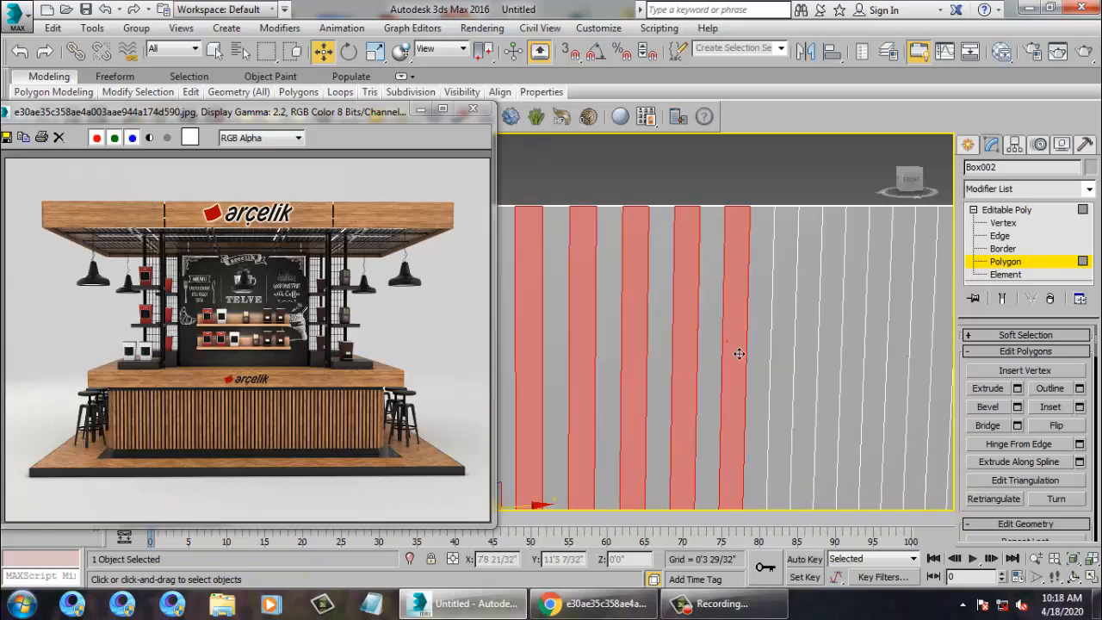
pyautogui.keyDown('ctrl'); pyautogui.click(789, 346); pyautogui.keyUp('ctrl')
pyautogui.keyDown('ctrl'); pyautogui.click(843, 357); pyautogui.keyUp('ctrl')
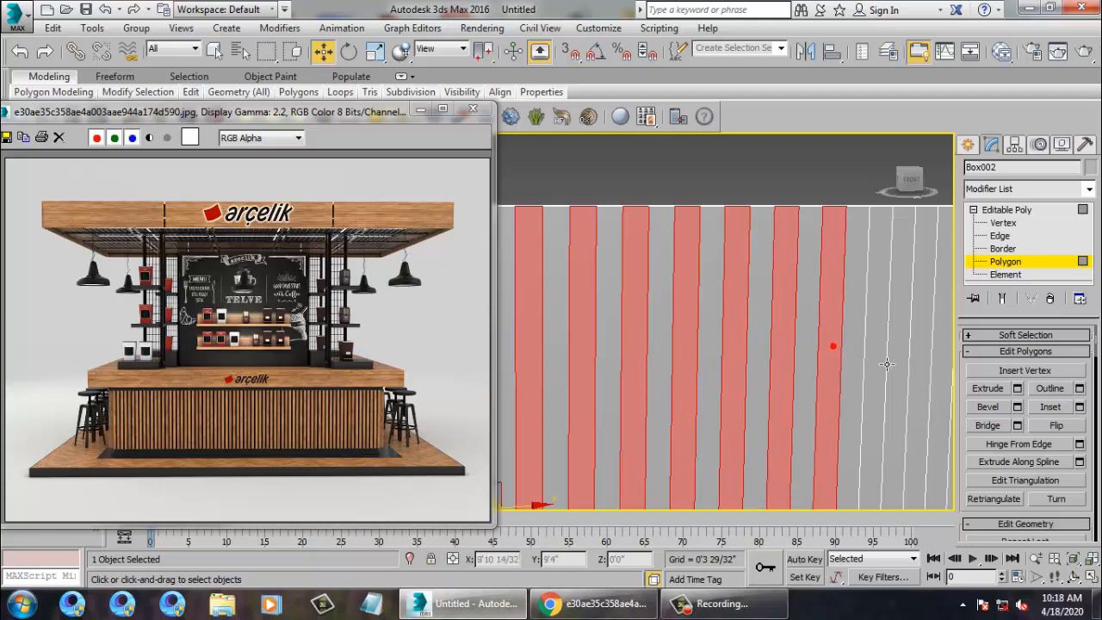
pyautogui.keyDown('ctrl'); pyautogui.click(886, 364); pyautogui.keyUp('ctrl')
pyautogui.keyDown('ctrl'); pyautogui.click(920, 364); pyautogui.keyUp('ctrl')
# Finish selecting the remaining alternate strips up to the box corner.
pyautogui.scroll(-5, 914, 355)
pyautogui.scroll(2, 731, 310)
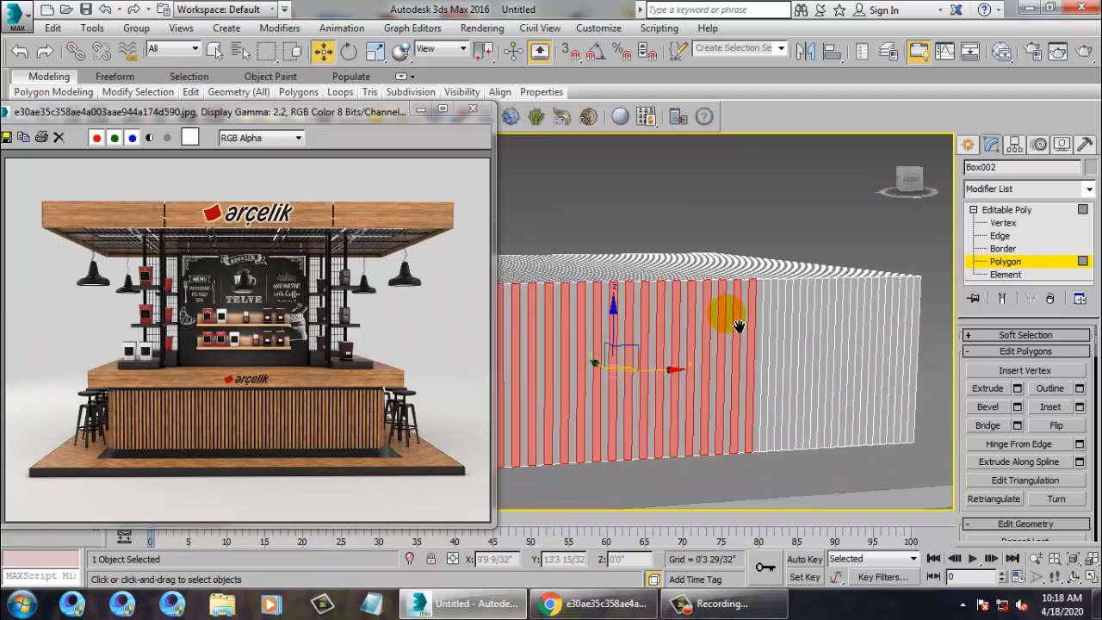
pyautogui.scroll(4, 718, 313)
pyautogui.keyDown('ctrl'); pyautogui.click(739, 336); pyautogui.keyUp('ctrl')
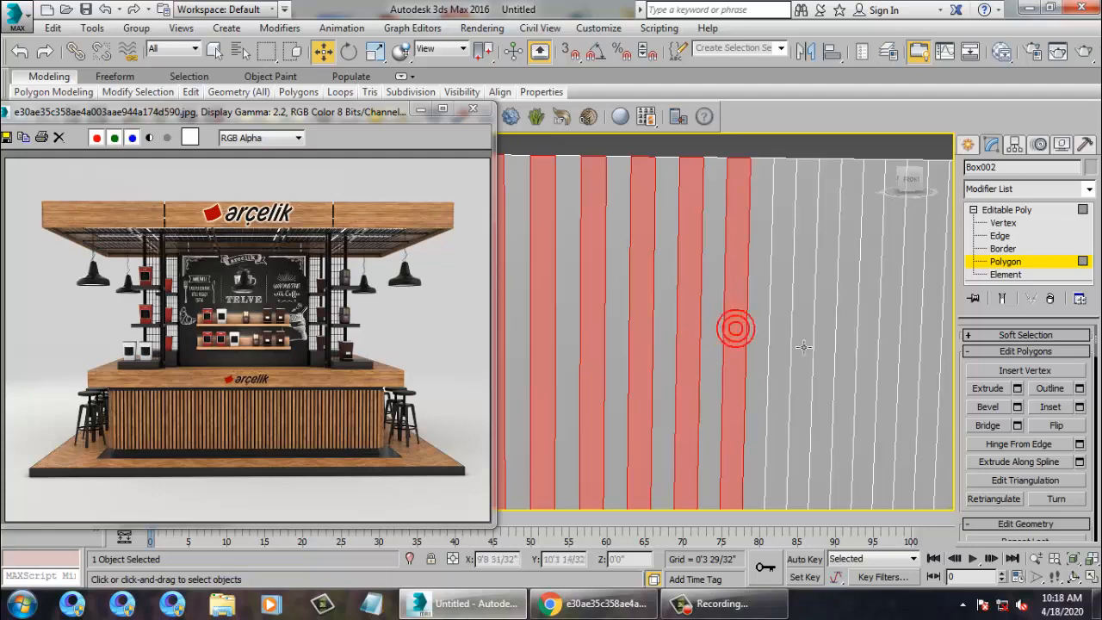
pyautogui.keyDown('ctrl'); pyautogui.click(786, 337); pyautogui.keyUp('ctrl')
pyautogui.keyDown('ctrl'); pyautogui.click(838, 344); pyautogui.keyUp('ctrl')
pyautogui.keyDown('ctrl'); pyautogui.click(877, 340); pyautogui.keyUp('ctrl')
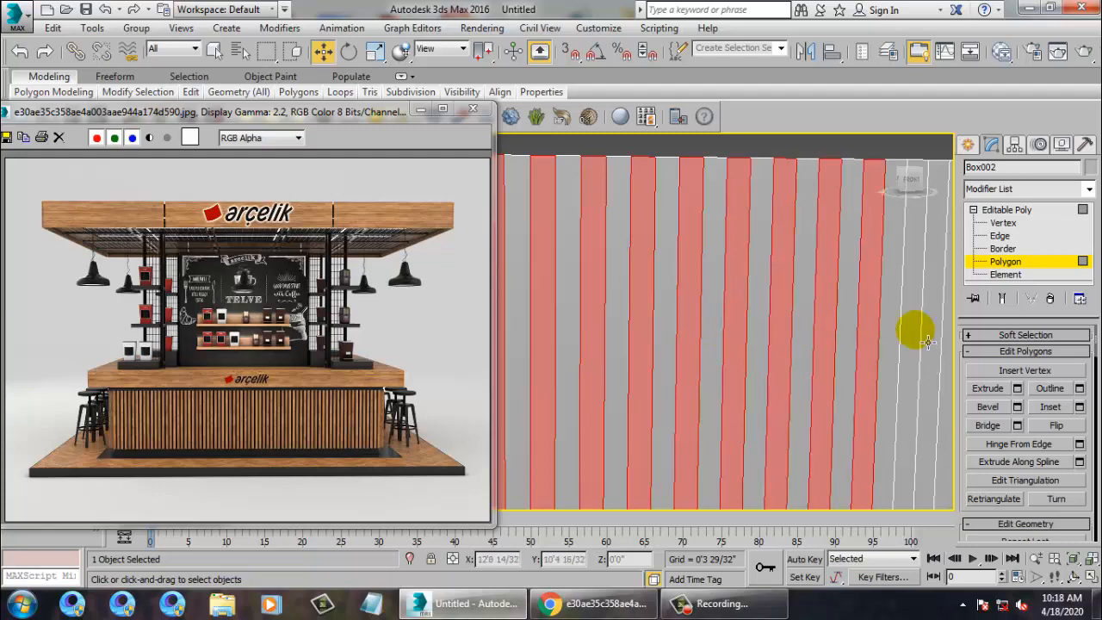
pyautogui.keyDown('ctrl'); pyautogui.click(916, 328); pyautogui.keyUp('ctrl')
pyautogui.moveTo(922, 324); pyautogui.dragTo(672, 328, button='middle')
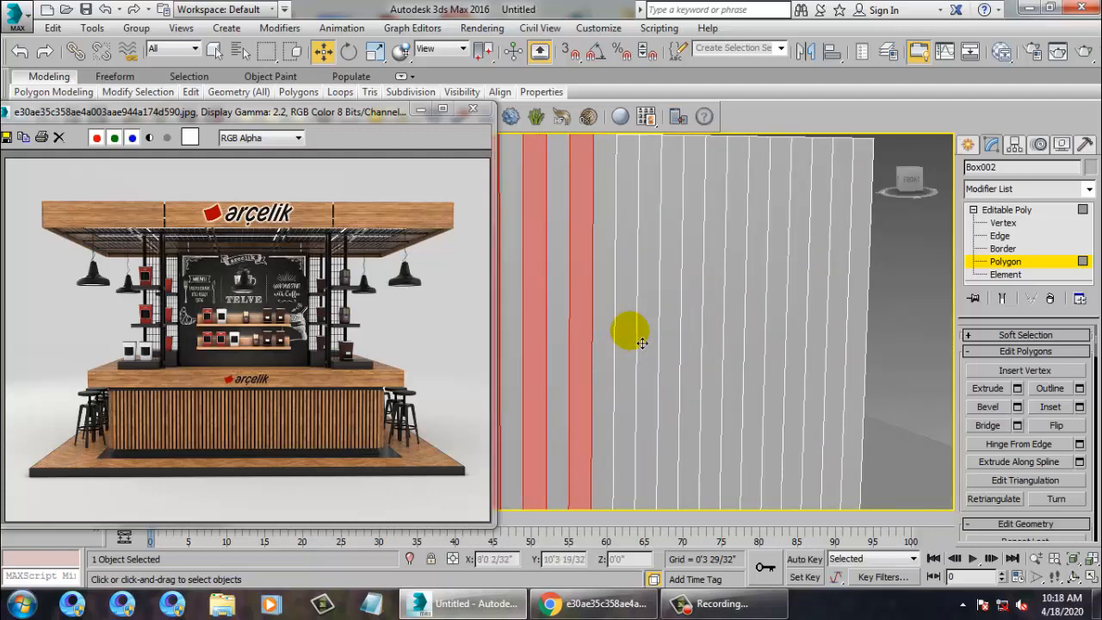
pyautogui.keyDown('ctrl'); pyautogui.click(631, 333); pyautogui.keyUp('ctrl')
pyautogui.keyDown('ctrl'); pyautogui.click(677, 332); pyautogui.keyUp('ctrl')
pyautogui.keyDown('ctrl'); pyautogui.click(710, 344); pyautogui.keyUp('ctrl')
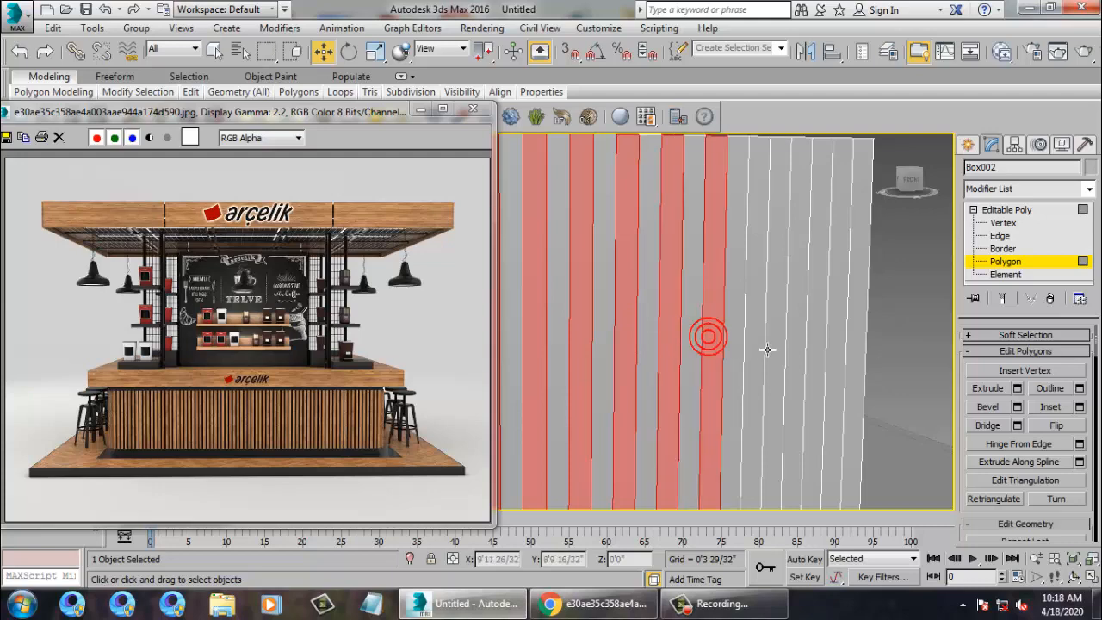
pyautogui.keyDown('ctrl'); pyautogui.click(755, 337); pyautogui.keyUp('ctrl')
pyautogui.keyDown('ctrl'); pyautogui.click(799, 341); pyautogui.keyUp('ctrl')
pyautogui.keyDown('ctrl'); pyautogui.click(836, 340); pyautogui.keyUp('ctrl')
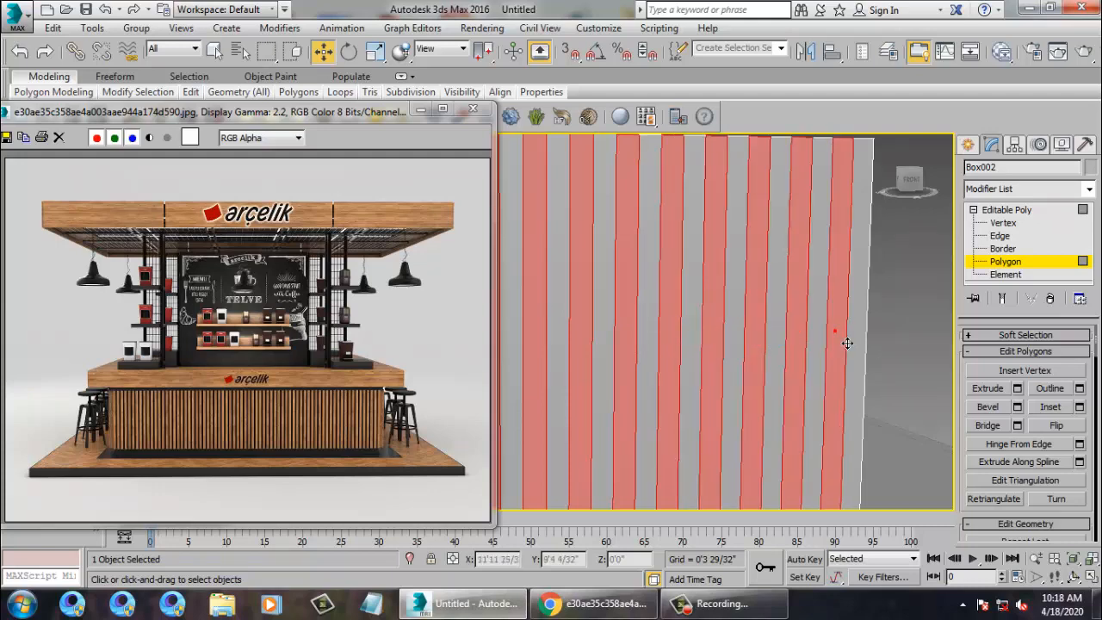
pyautogui.scroll(-6, 801, 327)
pyautogui.scroll(8, 825, 308)
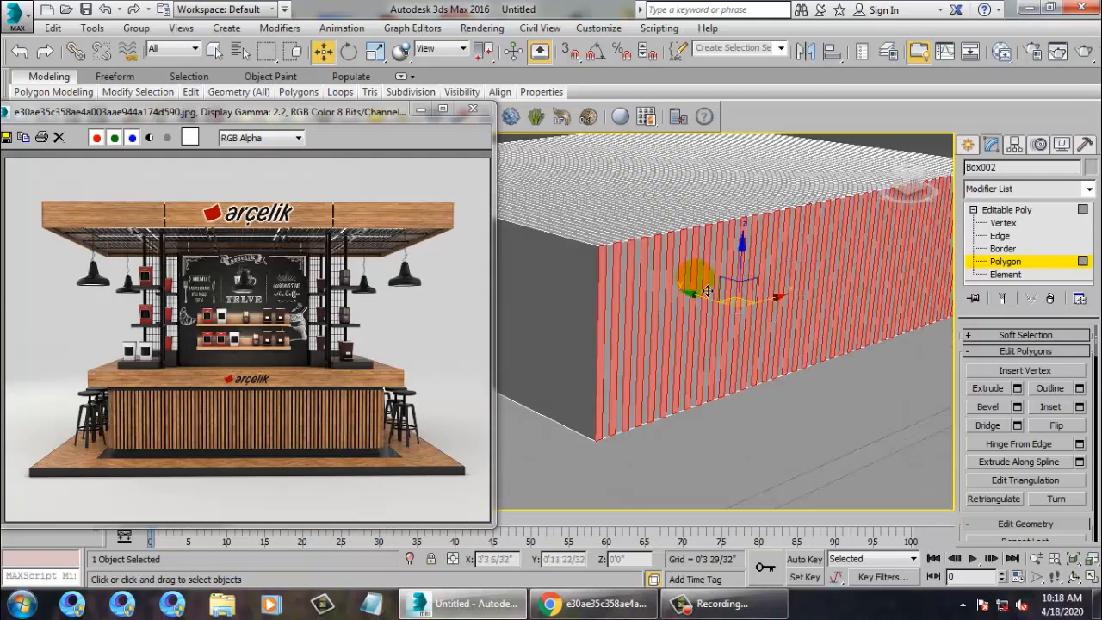
# Extrude the selected strips outward by 0'1 7/32" into slats, then clear the selection.
pyautogui.click(1017, 388)
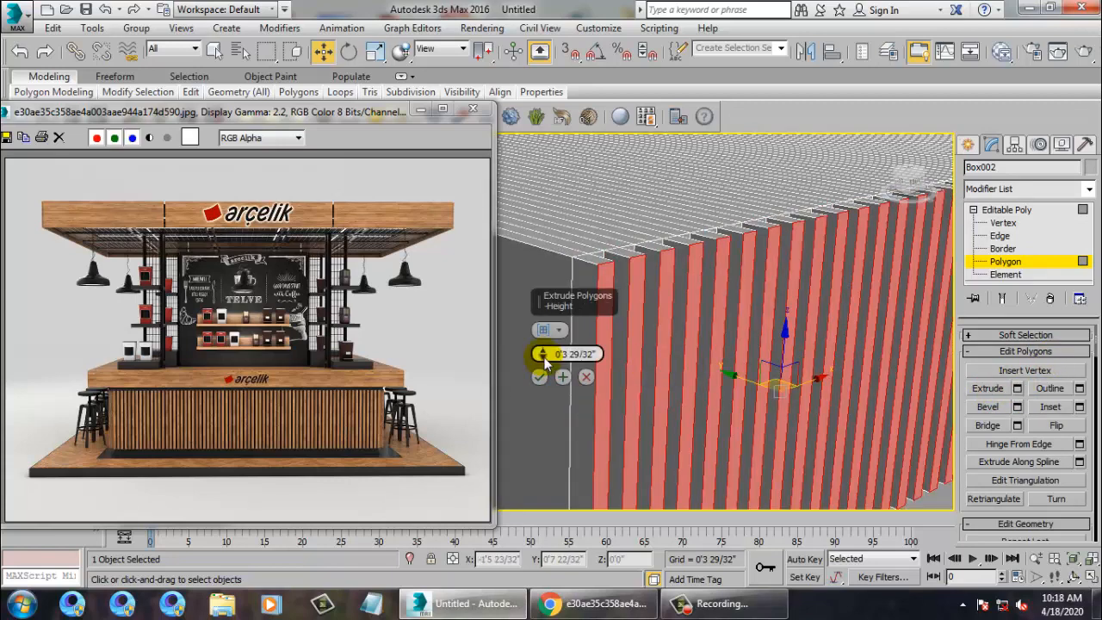
pyautogui.moveTo(542, 353); pyautogui.dragTo(564, 400)
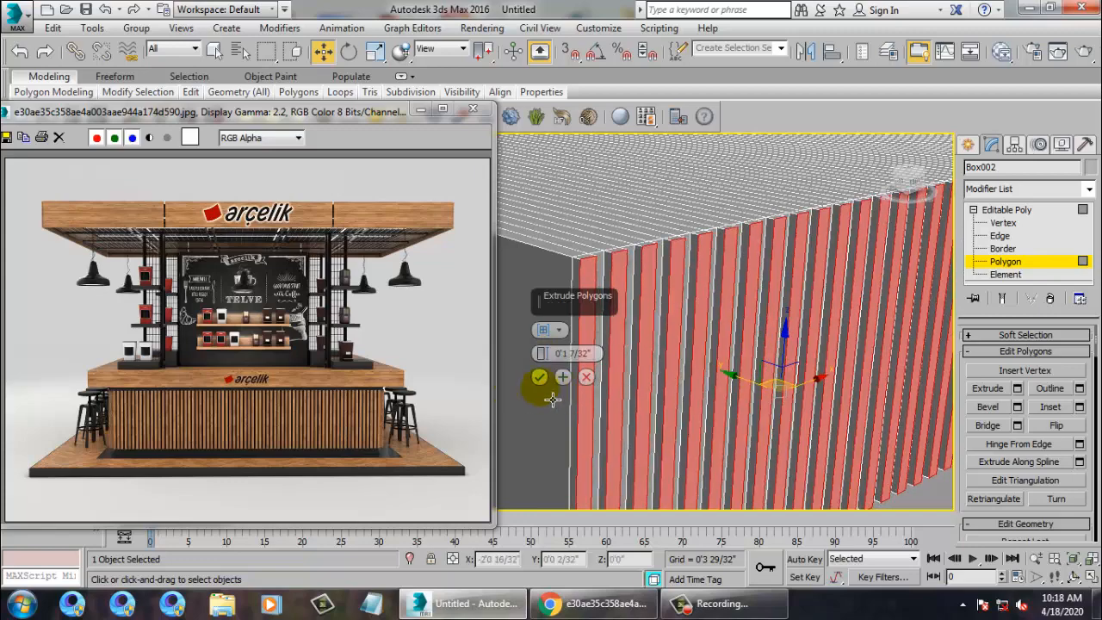
pyautogui.click(538, 376)
pyautogui.scroll(-4, 906, 497)
pyautogui.click(906, 497)
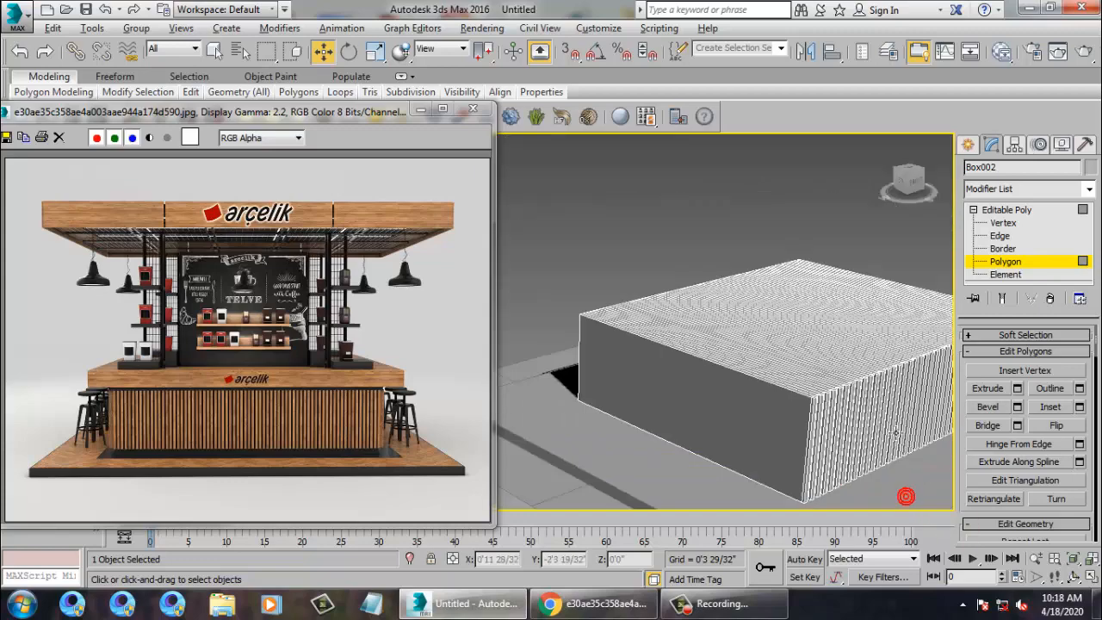
pyautogui.keyDown('alt'); pyautogui.moveTo(861, 434); pyautogui.dragTo(818, 321, button='middle'); pyautogui.keyUp('alt')
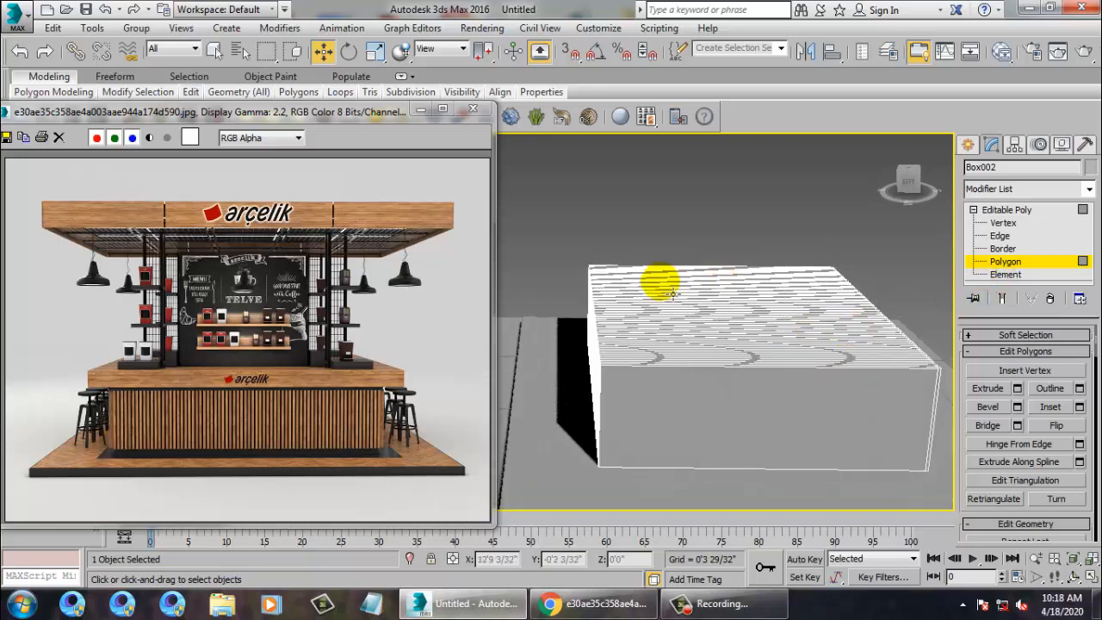
# Select the counter box's top face and extrude it upward by 0'9 21/32".
pyautogui.keyDown('alt'); pyautogui.moveTo(710, 264); pyautogui.dragTo(683, 232, button='middle'); pyautogui.keyUp('alt')
pyautogui.moveTo(723, 383); pyautogui.dragTo(724, 379)
pyautogui.keyDown('alt'); pyautogui.moveTo(725, 379); pyautogui.dragTo(738, 369, button='middle'); pyautogui.keyUp('alt')
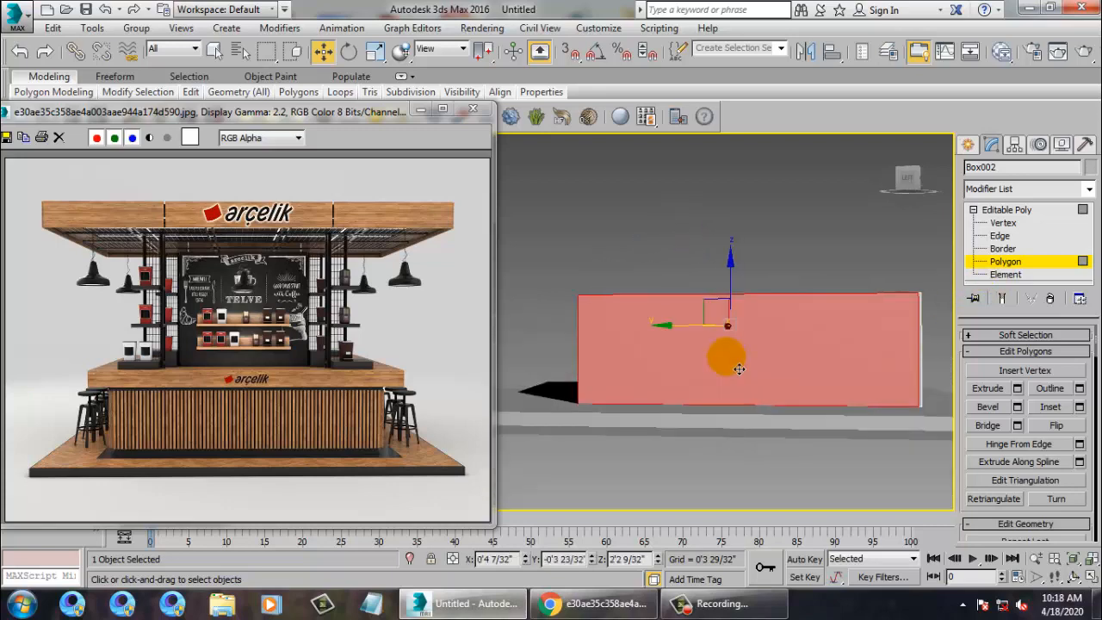
pyautogui.keyDown('alt'); pyautogui.moveTo(522, 352); pyautogui.dragTo(704, 401, button='middle'); pyautogui.keyUp('alt')
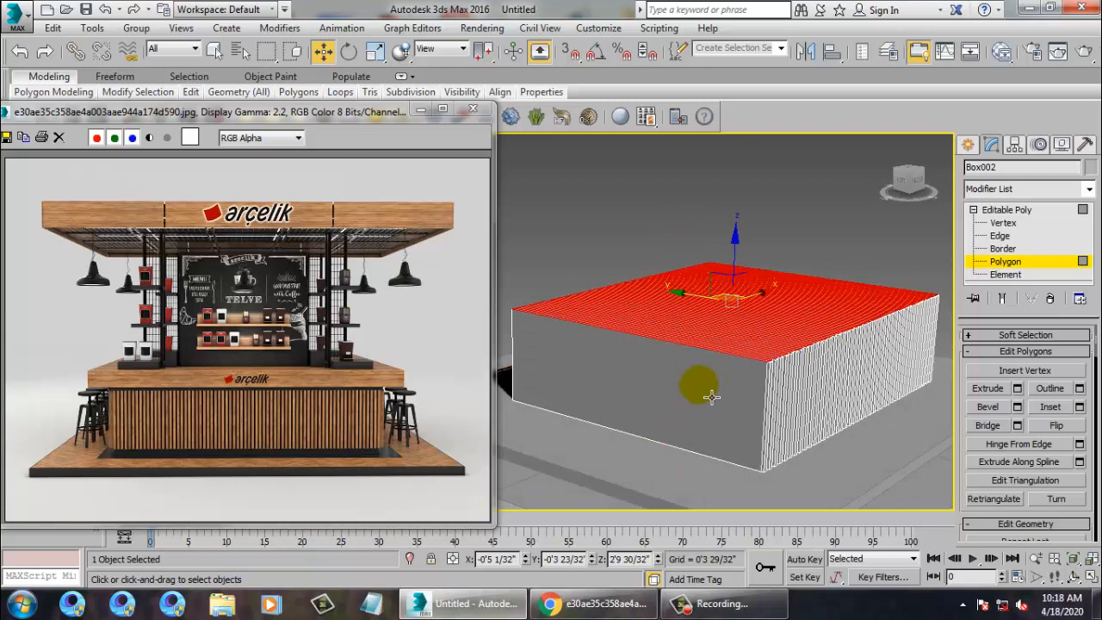
pyautogui.click(1017, 389)
pyautogui.moveTo(543, 354); pyautogui.dragTo(552, 274)
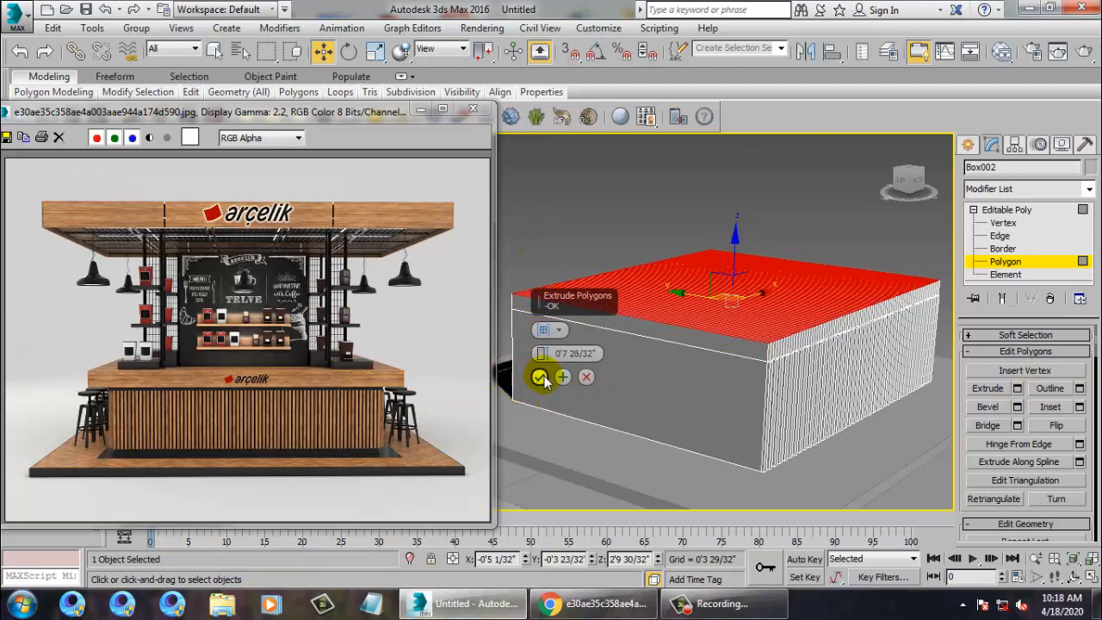
pyautogui.moveTo(545, 356); pyautogui.dragTo(547, 330)
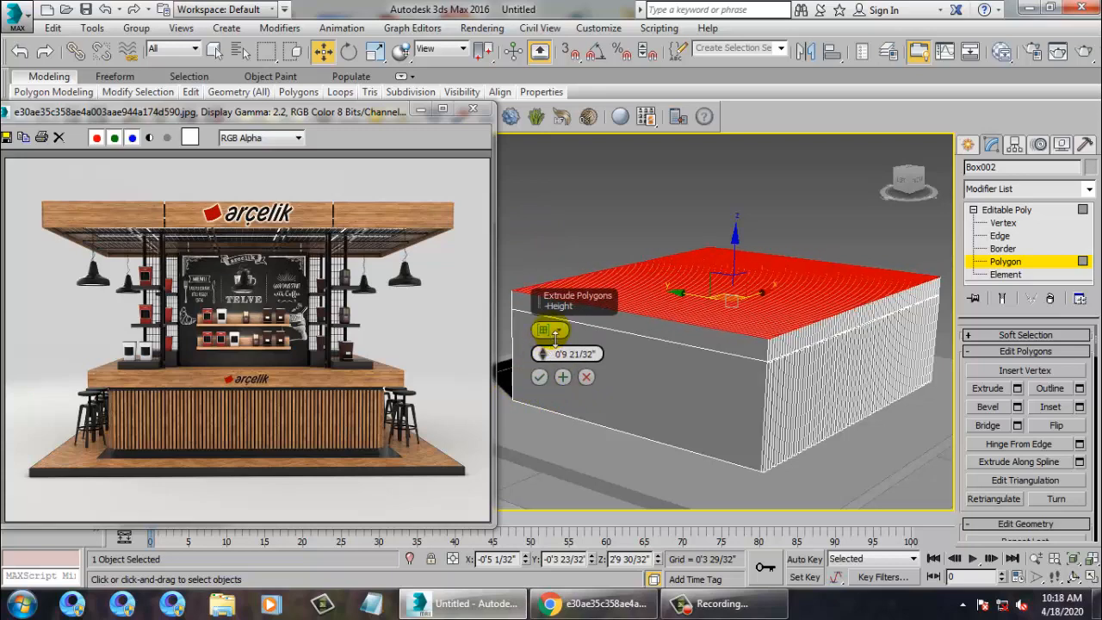
pyautogui.click(542, 379)
# Inspect the counter in a maximized Front view with edged faces shown, then return to Perspective.
pyautogui.hotkey('alt', 'w')
pyautogui.middleClick(743, 263)
pyautogui.hotkey('alt', 'w')
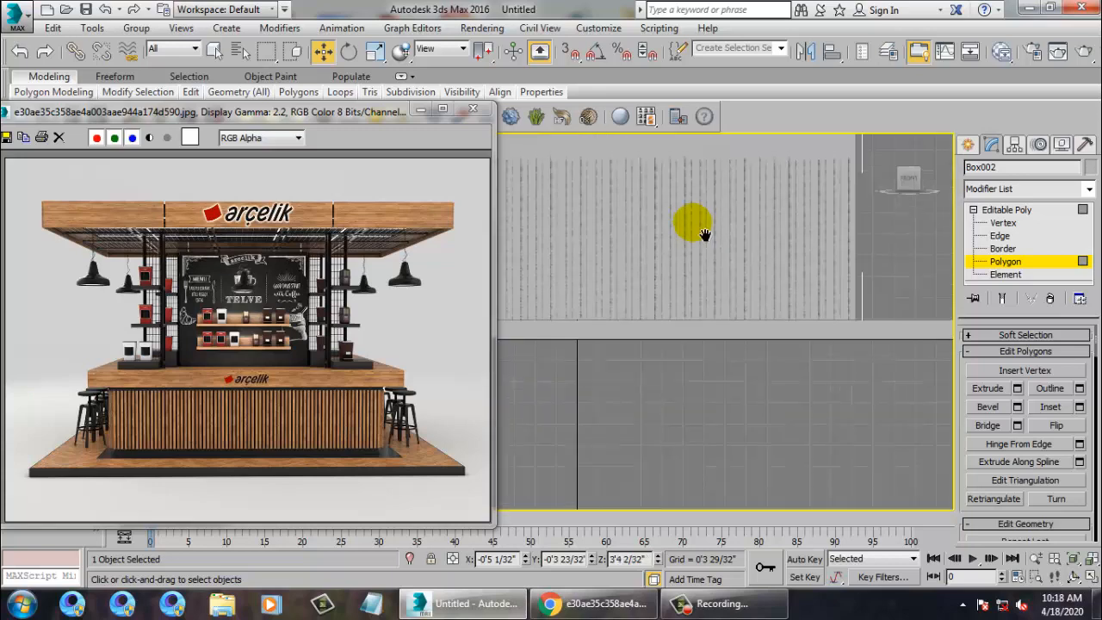
pyautogui.moveTo(703, 233); pyautogui.dragTo(744, 302, button='middle')
pyautogui.scroll(-6, 744, 302)
pyautogui.scroll(2, 599, 344)
pyautogui.moveTo(562, 278); pyautogui.dragTo(606, 333, button='middle')
pyautogui.scroll(2, 629, 330)
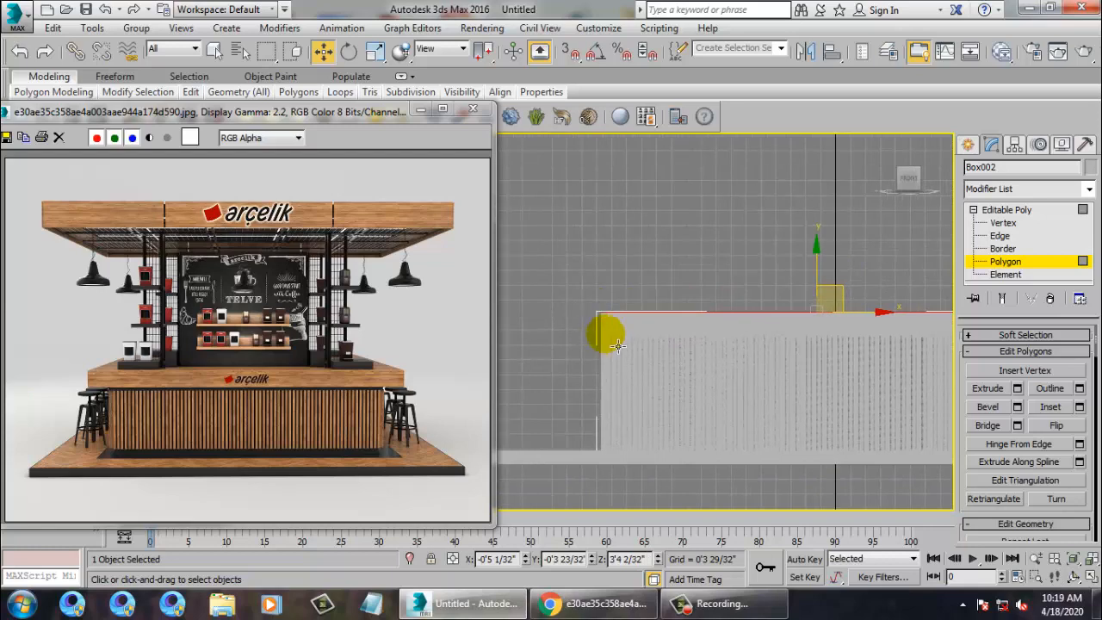
pyautogui.press('F4')
pyautogui.moveTo(798, 392); pyautogui.dragTo(721, 384, button='middle')
pyautogui.scroll(-2, 721, 384)
pyautogui.scroll(-2, 651, 379)
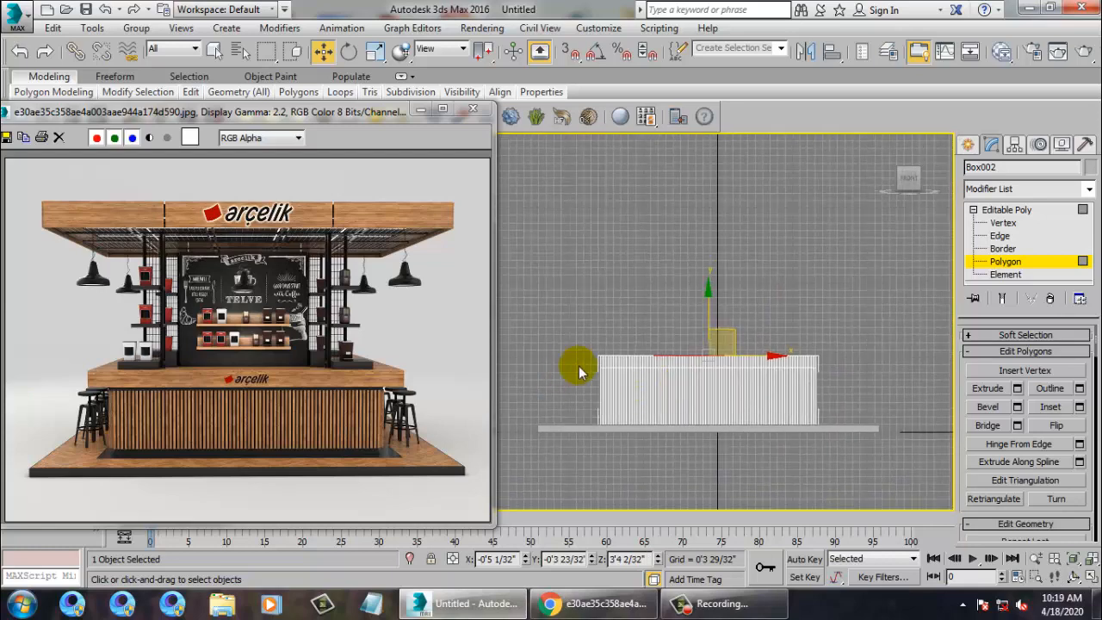
pyautogui.hotkey('alt', 'w')
pyautogui.middleClick(738, 456)
pyautogui.hotkey('alt', 'w')
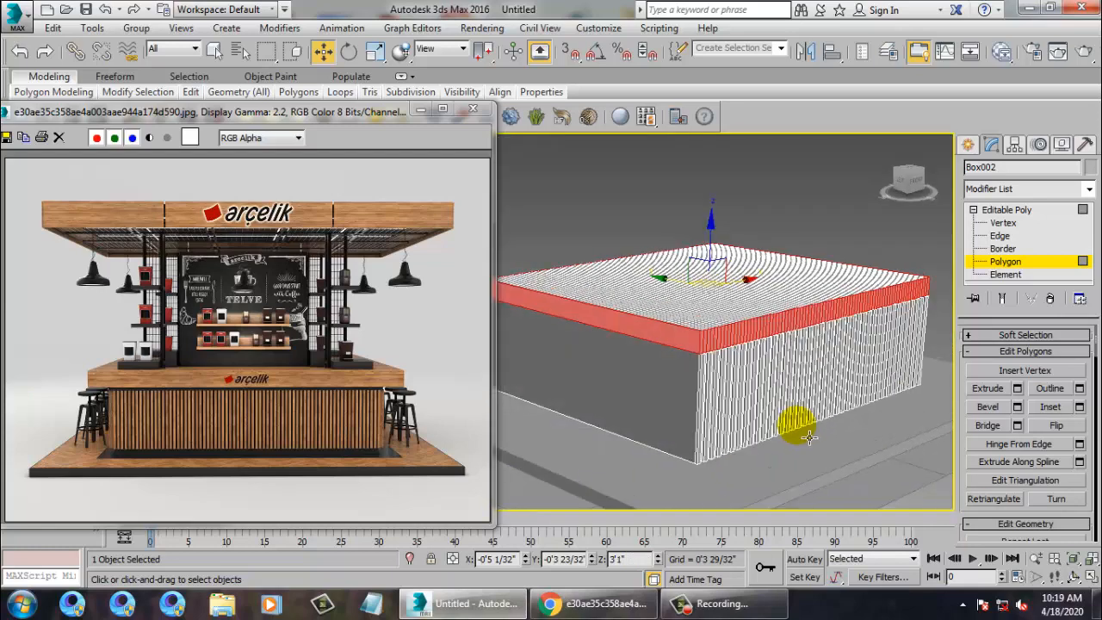
# Extrude the top face again along Local Normal, about 1'11 9/32" high.
pyautogui.click(1017, 388)
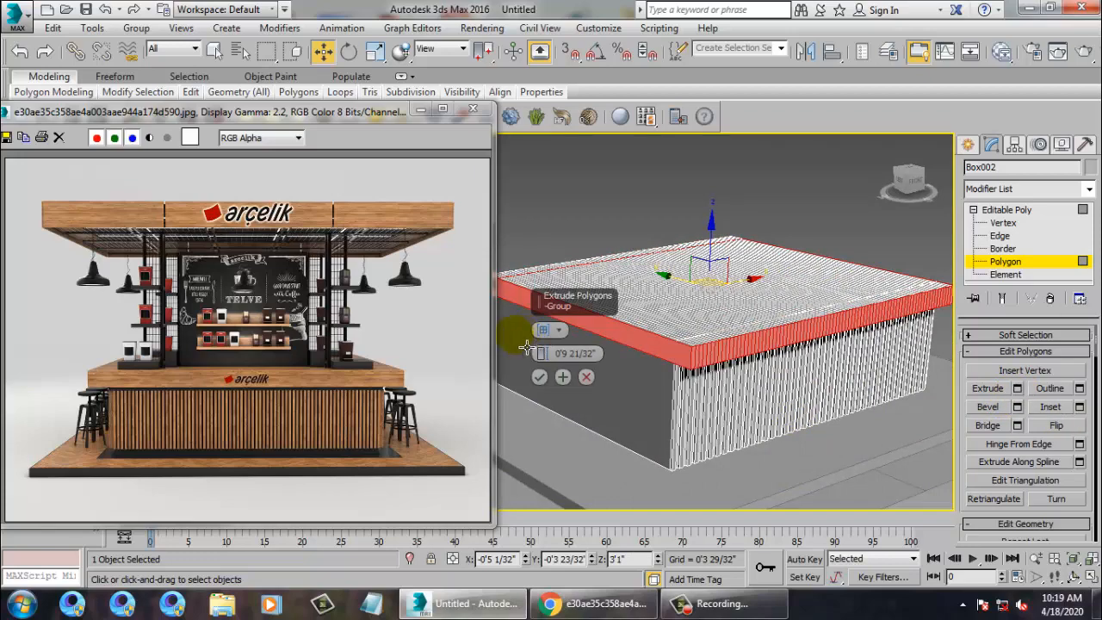
pyautogui.click(561, 332)
pyautogui.click(602, 423)
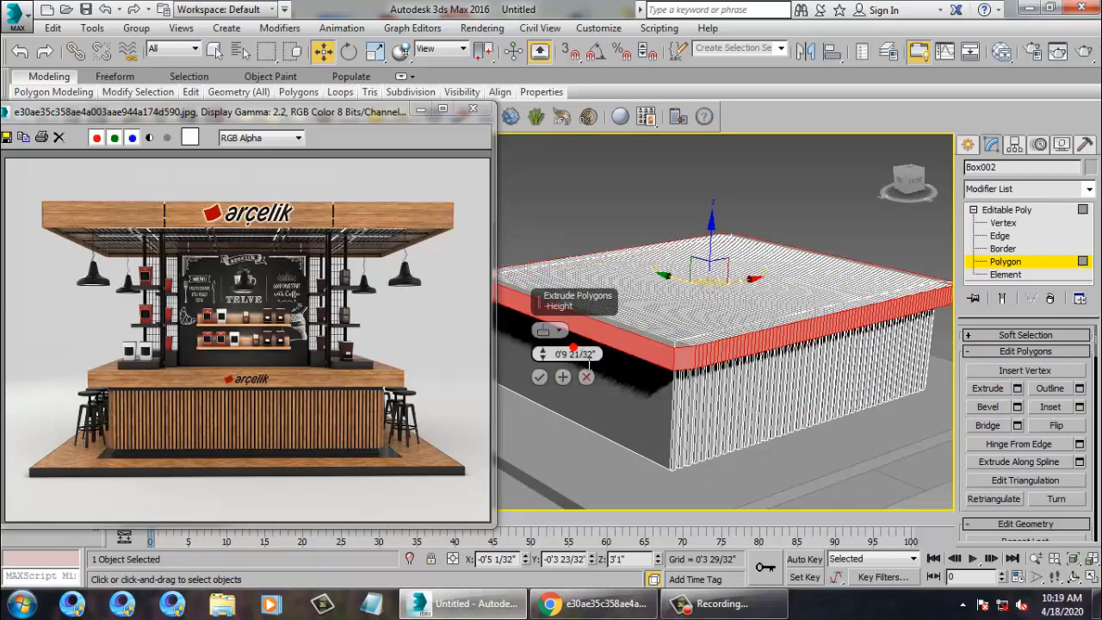
pyautogui.keyDown('alt'); pyautogui.moveTo(536, 379); pyautogui.dragTo(583, 413, button='middle'); pyautogui.keyUp('alt')
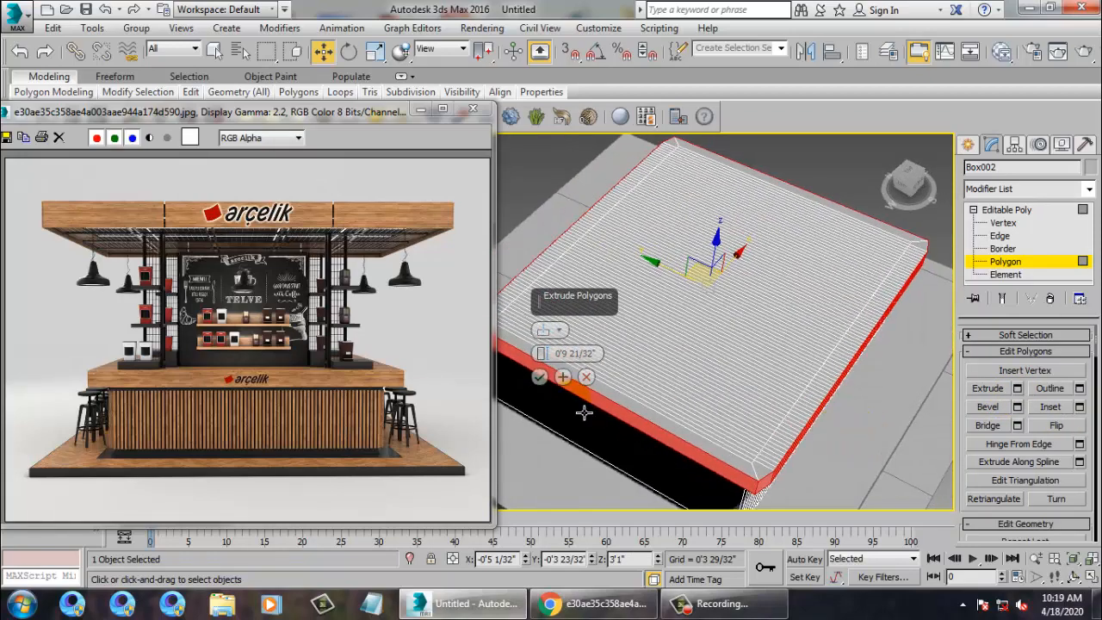
pyautogui.click(562, 376)
pyautogui.moveTo(541, 353); pyautogui.dragTo(538, 255)
pyautogui.keyDown('alt'); pyautogui.moveTo(778, 338); pyautogui.dragTo(740, 336, button='middle'); pyautogui.keyUp('alt')
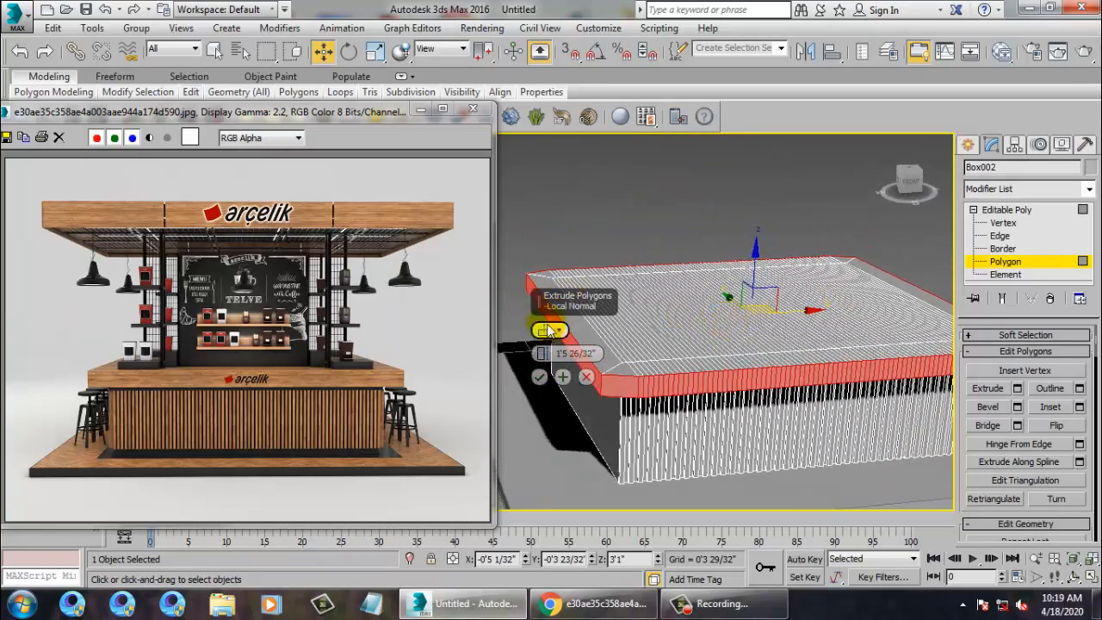
pyautogui.moveTo(540, 357); pyautogui.dragTo(516, 293)
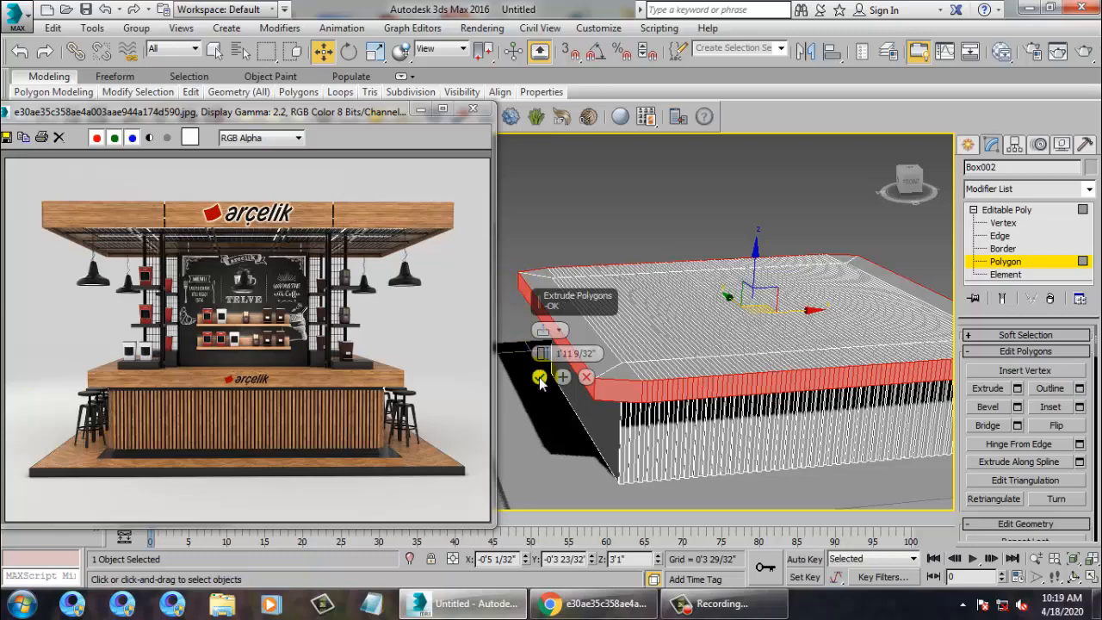
pyautogui.click(539, 378)
# Make the Top viewport active and maximize it.
pyautogui.keyDown('alt'); pyautogui.moveTo(723, 387); pyautogui.dragTo(777, 443, button='middle'); pyautogui.keyUp('alt')
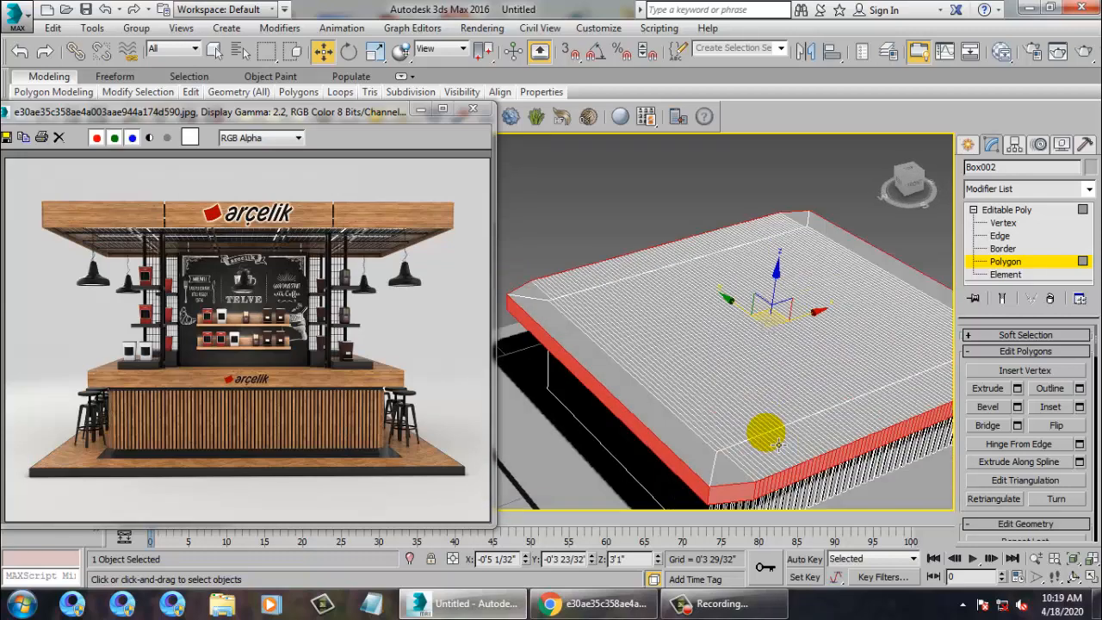
pyautogui.hotkey('alt', 'w')
pyautogui.rightClick(510, 258)
pyautogui.hotkey('alt', 'w')
# Select the countertop's upper and lower vertex rows and scale them outward along Y.
pyautogui.press('1')
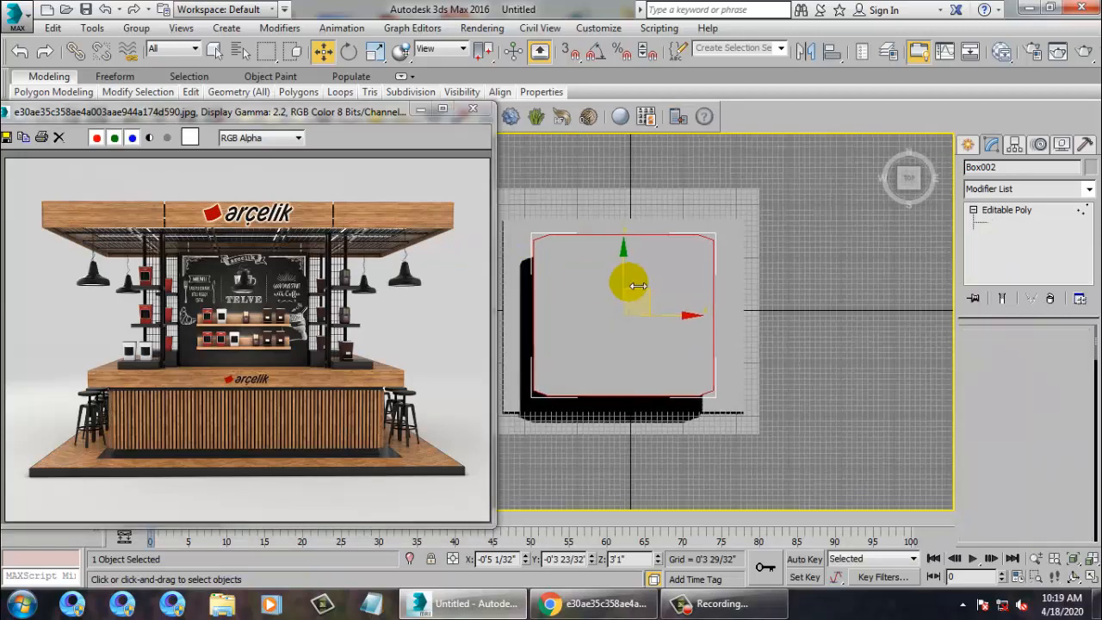
pyautogui.moveTo(633, 284); pyautogui.dragTo(739, 378, button='middle')
pyautogui.scroll(4, 739, 379)
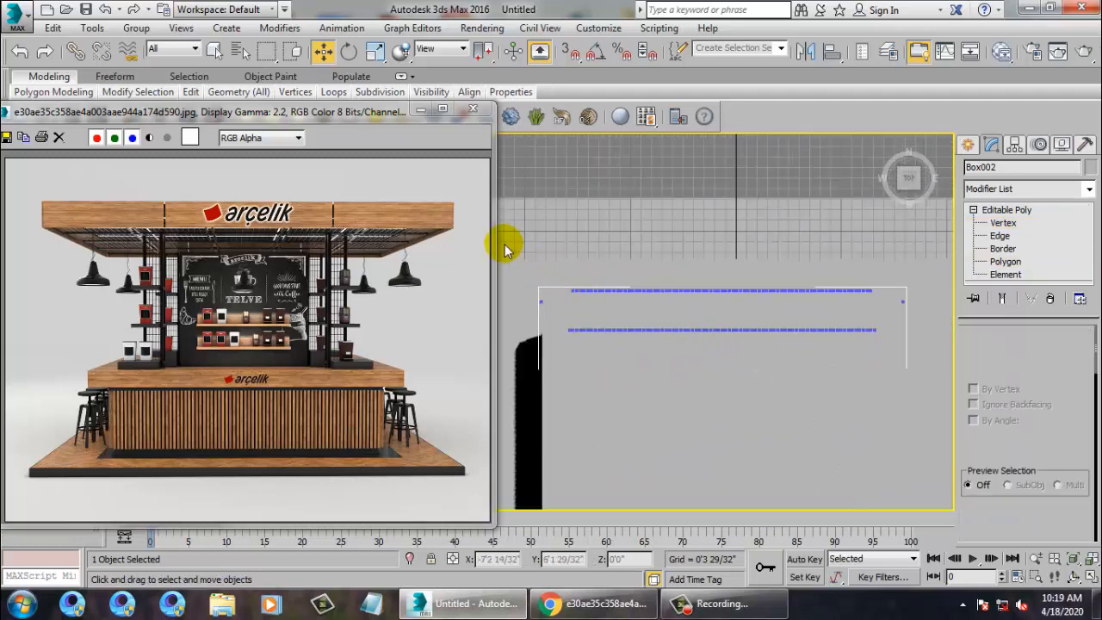
pyautogui.moveTo(504, 244); pyautogui.dragTo(971, 309)
pyautogui.press('r')
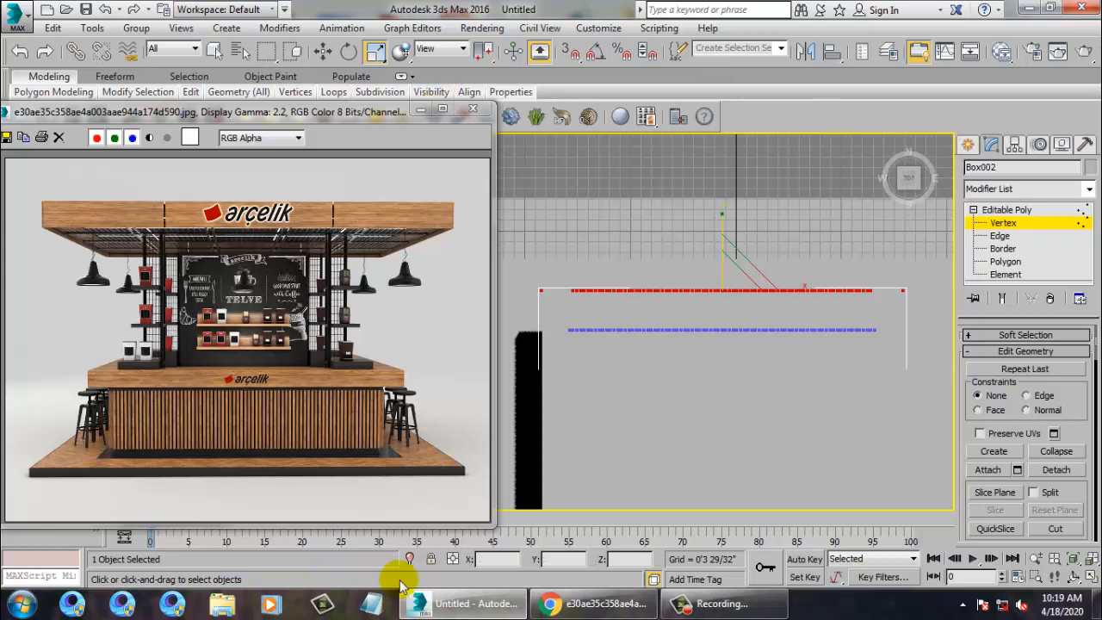
pyautogui.scroll(-3, 725, 448)
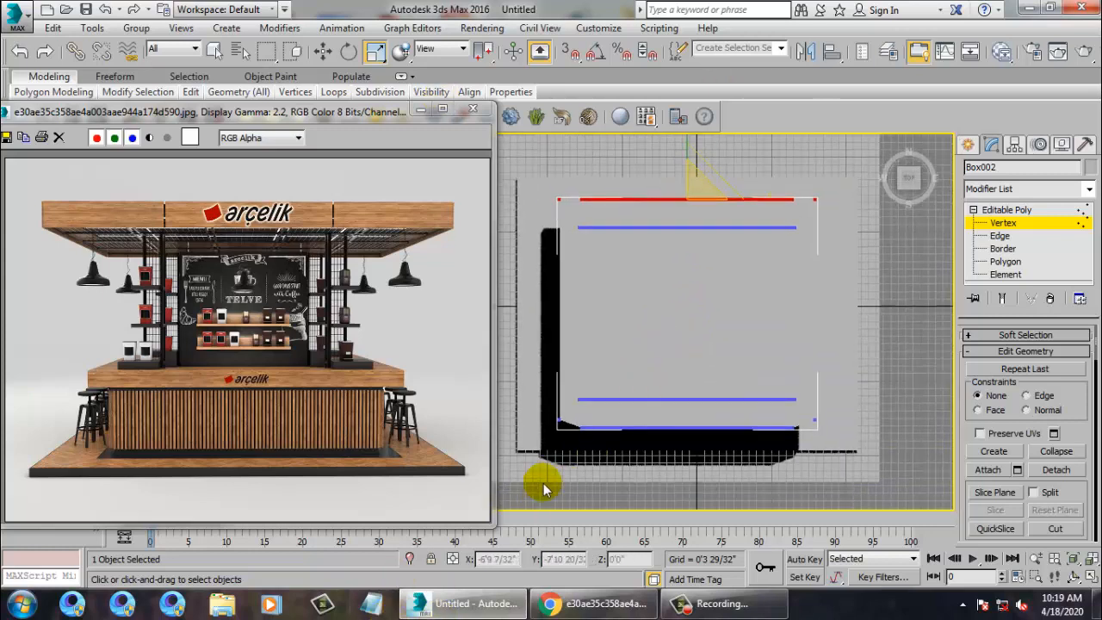
pyautogui.moveTo(854, 424); pyautogui.dragTo(854, 424)
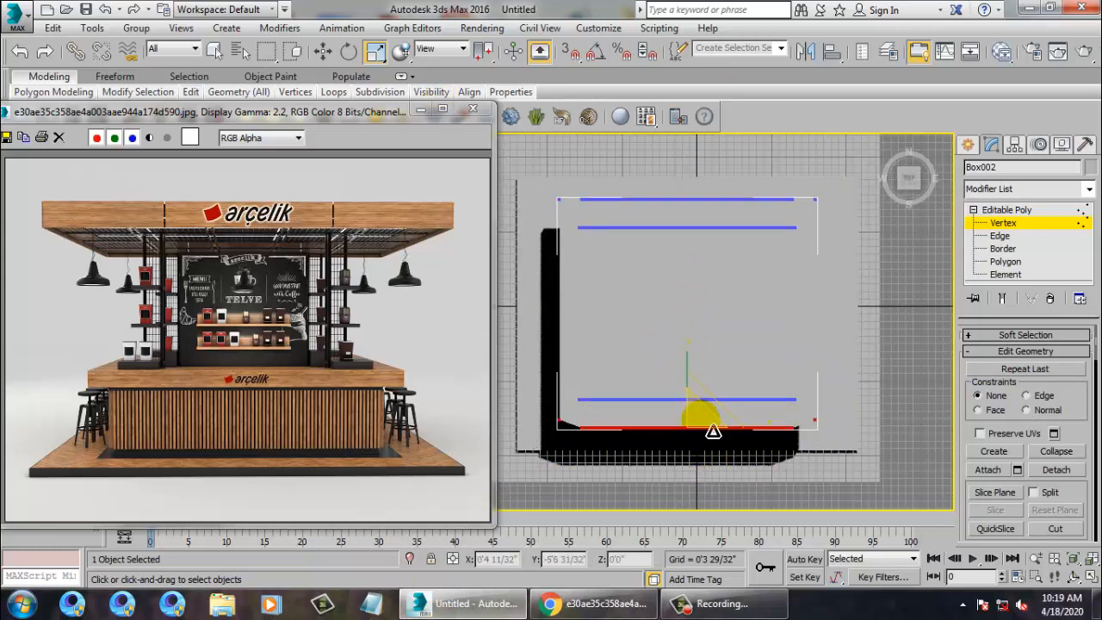
pyautogui.moveTo(699, 362); pyautogui.dragTo(696, 456)
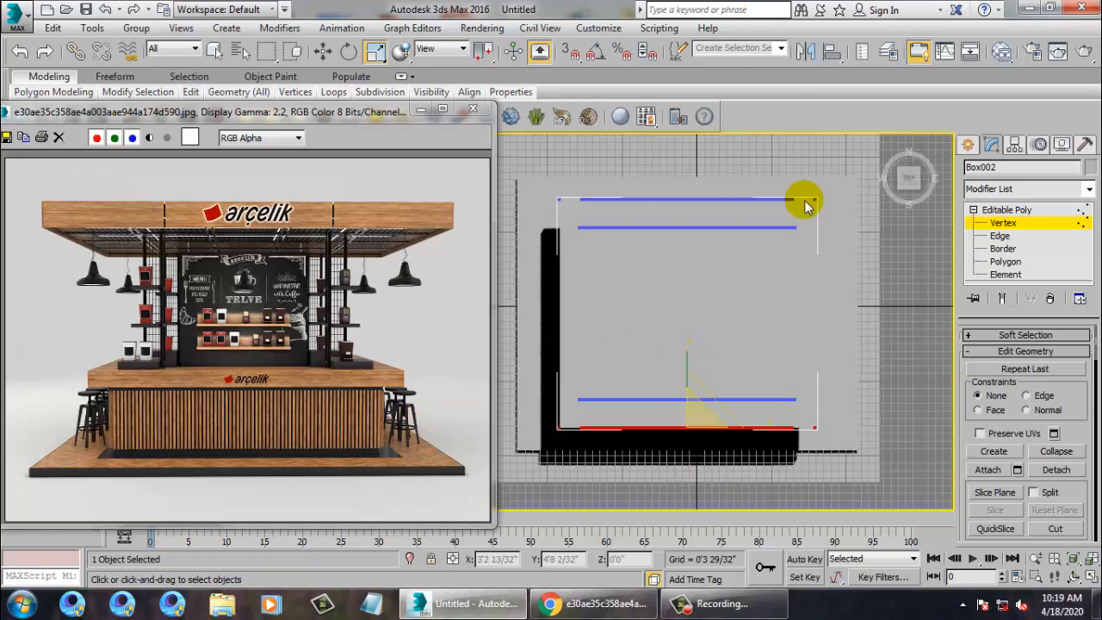
# Scale the left and right vertex columns along X, then check the overhang in Perspective.
pyautogui.moveTo(846, 177); pyautogui.dragTo(844, 202)
pyautogui.moveTo(800, 538); pyautogui.dragTo(802, 535)
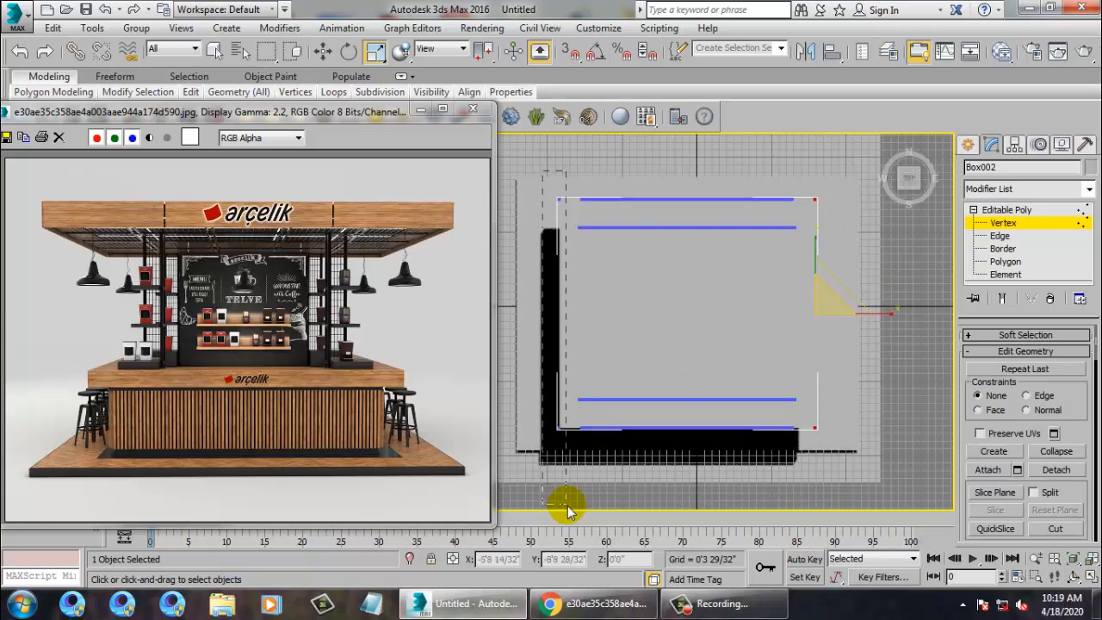
pyautogui.moveTo(568, 511); pyautogui.dragTo(569, 510)
pyautogui.moveTo(68, 272); pyautogui.dragTo(69, 272)
pyautogui.hotkey('alt', 'w')
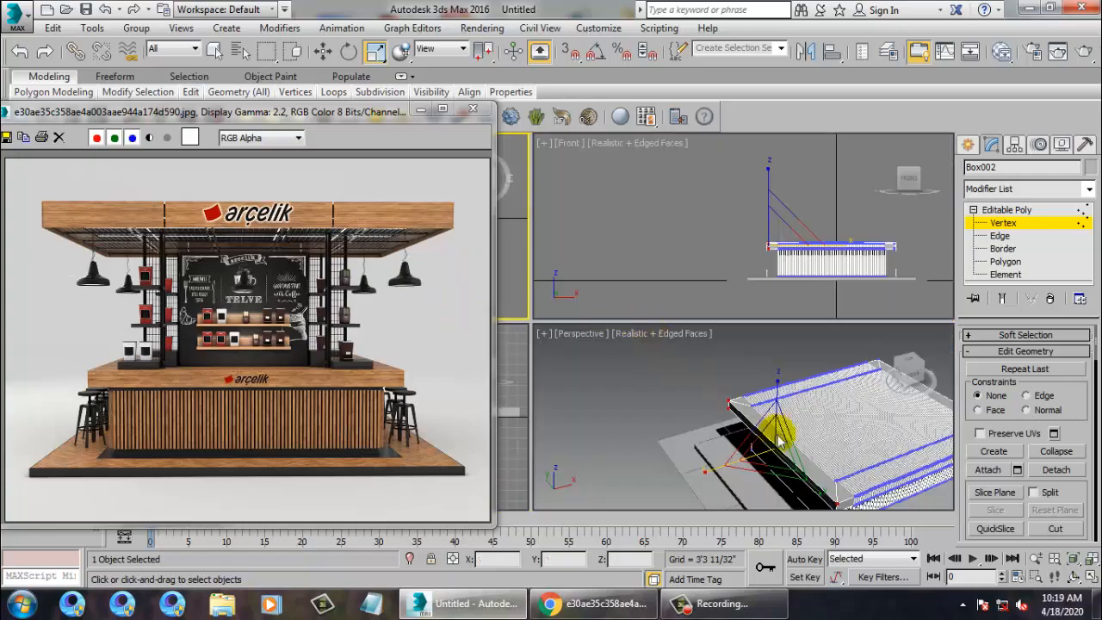
pyautogui.moveTo(839, 451); pyautogui.dragTo(738, 329, button='middle')
pyautogui.hotkey('alt', 'w')
pyautogui.keyDown('alt'); pyautogui.moveTo(820, 400); pyautogui.dragTo(785, 389, button='middle'); pyautogui.keyUp('alt')
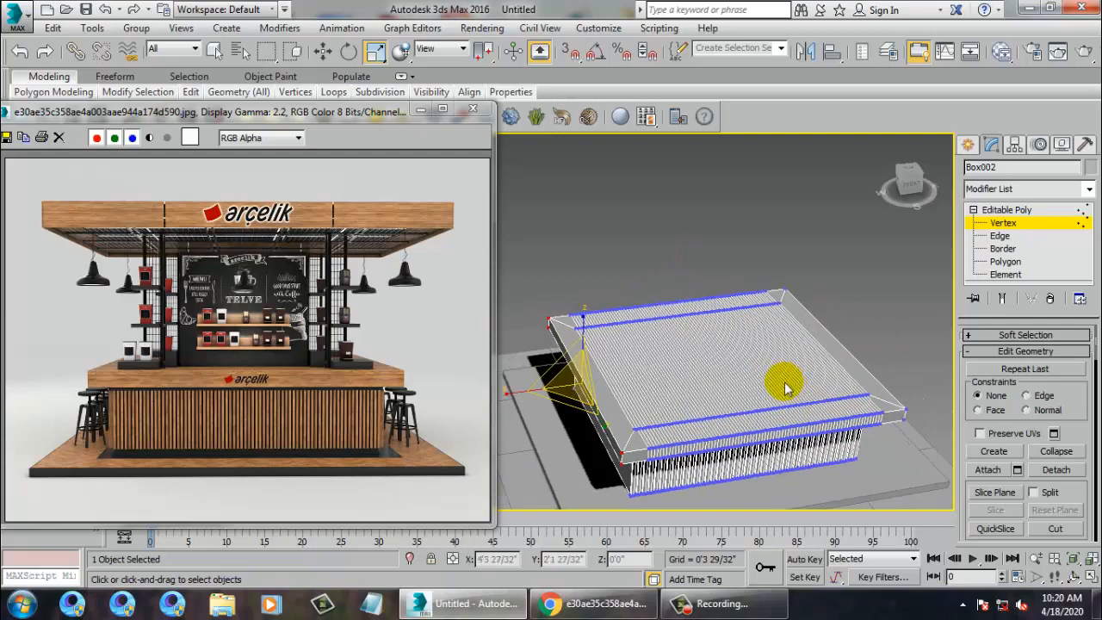
# Compare with the reference, then move the whole counter box down to Z 0'2 27/32".
pyautogui.click(308, 337)
pyautogui.scroll(2, 256, 439)
pyautogui.scroll(-4, 266, 393)
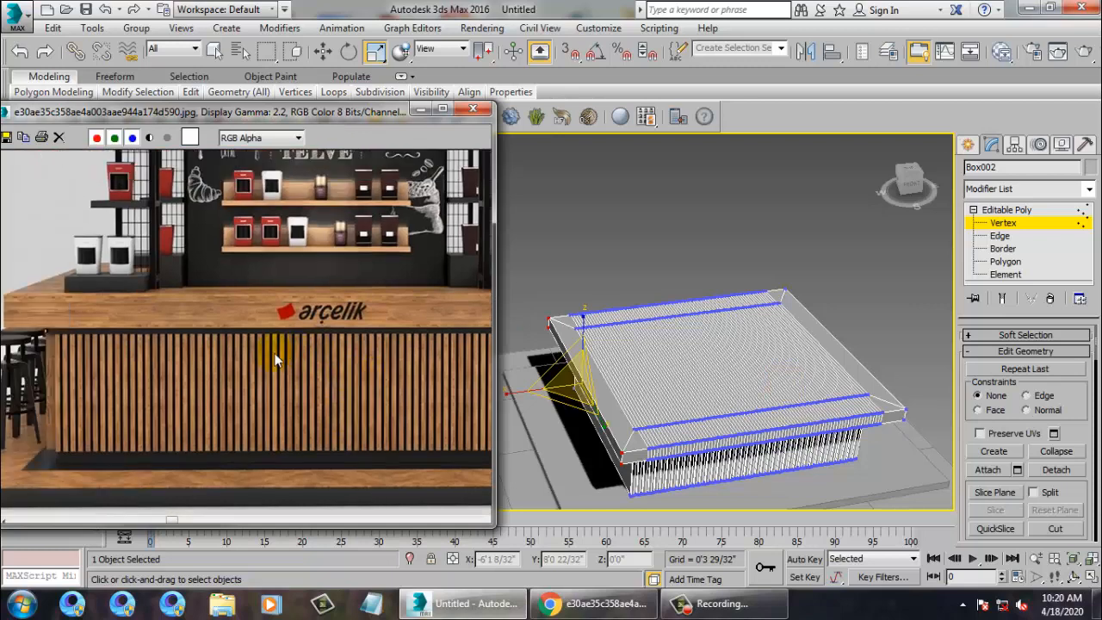
pyautogui.keyDown('alt'); pyautogui.moveTo(861, 414); pyautogui.dragTo(847, 364, button='middle'); pyautogui.keyUp('alt')
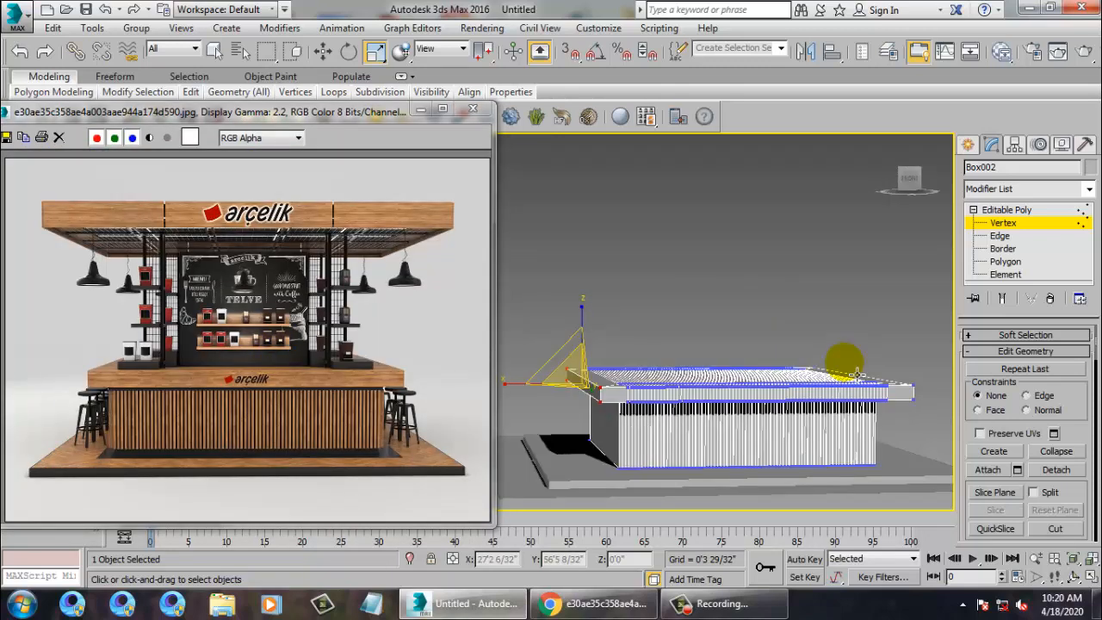
pyautogui.moveTo(777, 376); pyautogui.dragTo(778, 349, button='middle')
pyautogui.click(1002, 222)
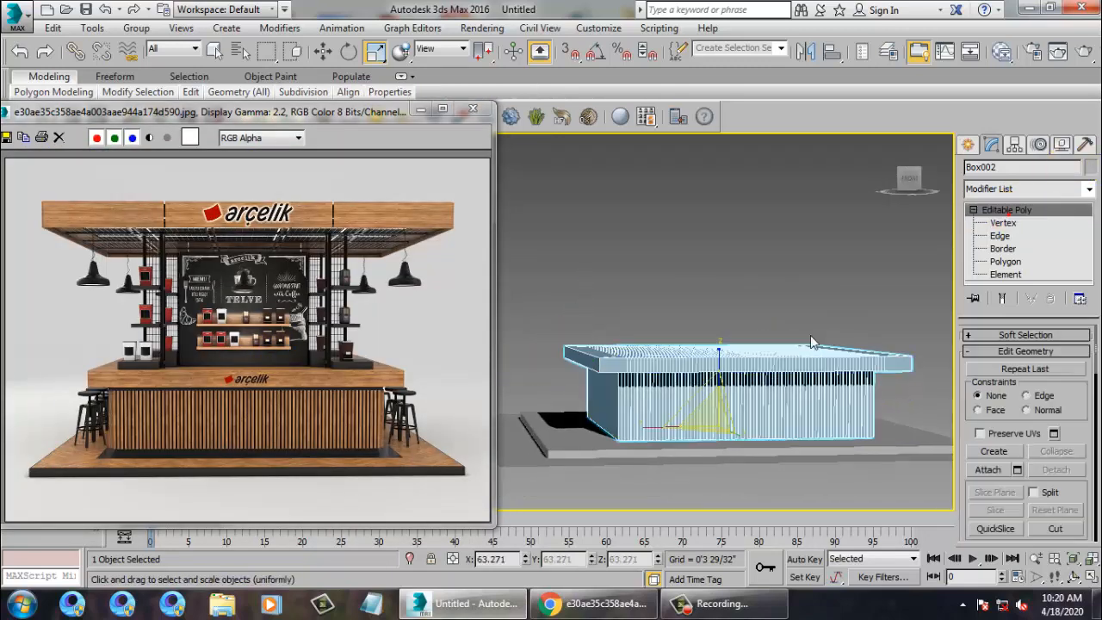
pyautogui.press('w')
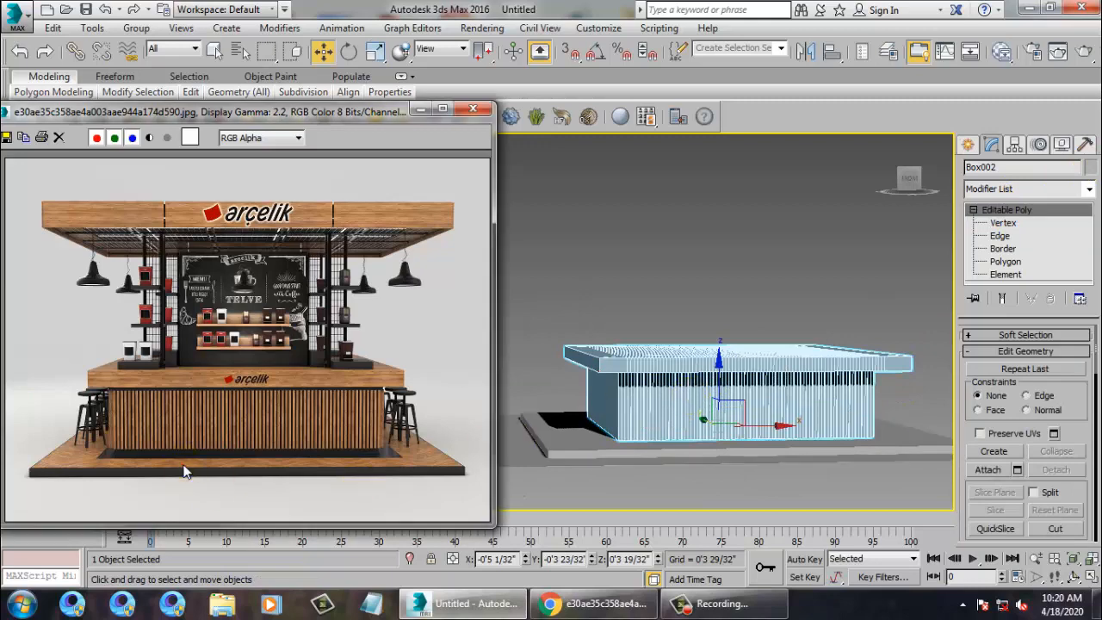
pyautogui.scroll(4, 209, 455)
pyautogui.scroll(-1, 267, 427)
pyautogui.scroll(1, 642, 408)
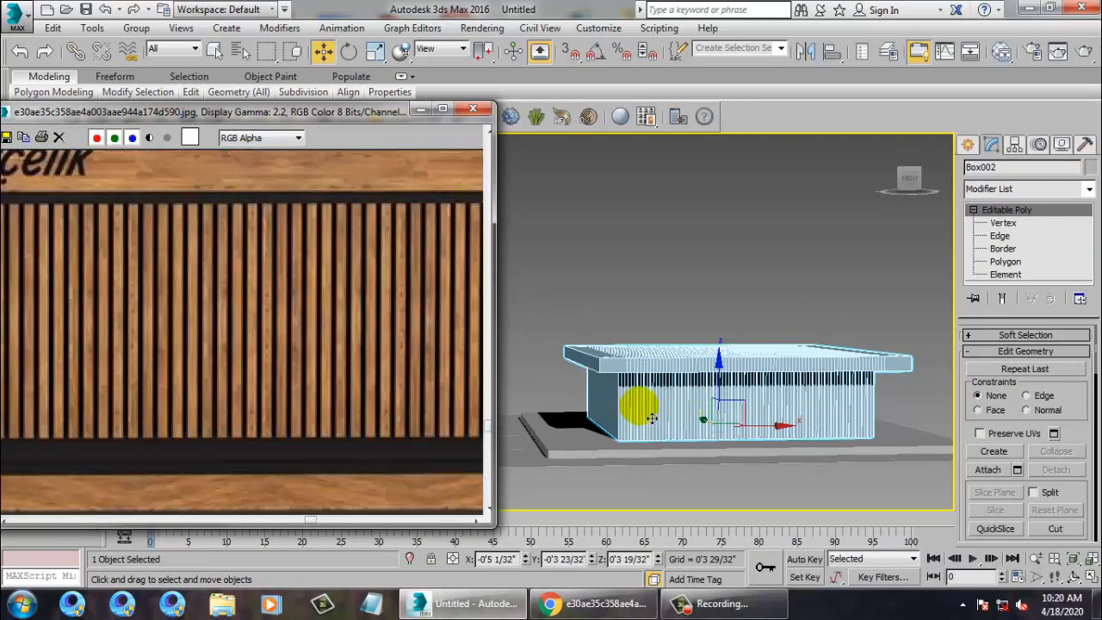
pyautogui.scroll(-1, 372, 379)
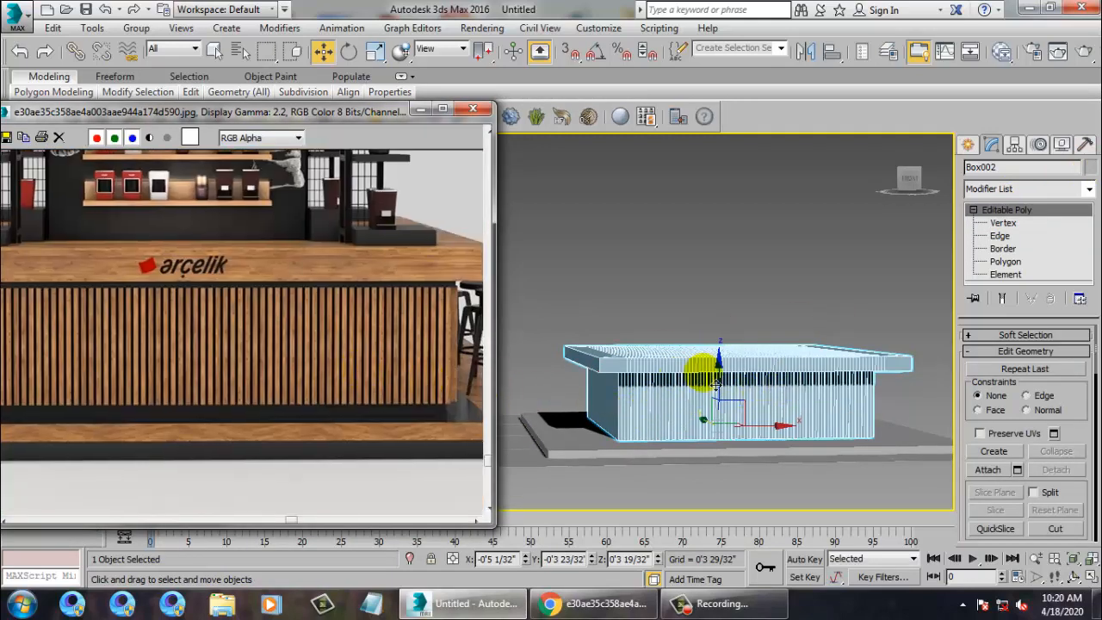
pyautogui.moveTo(730, 379); pyautogui.dragTo(730, 372)
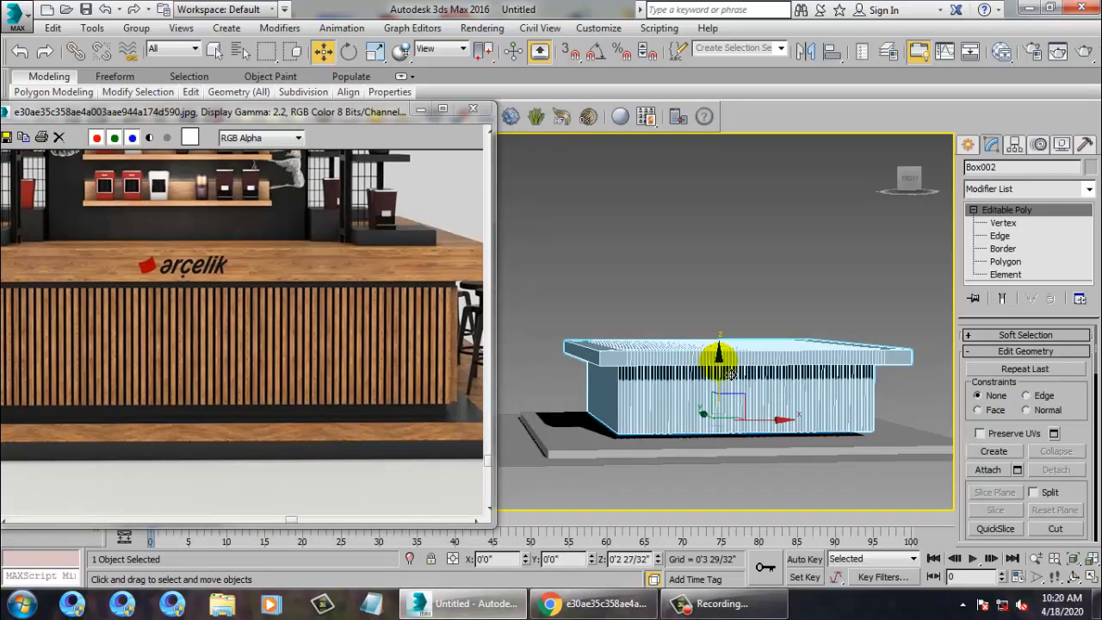
# Switch to Polygon mode and select the counter's side polygon.
pyautogui.keyDown('alt'); pyautogui.moveTo(777, 418); pyautogui.dragTo(777, 325, button='middle'); pyautogui.keyUp('alt')
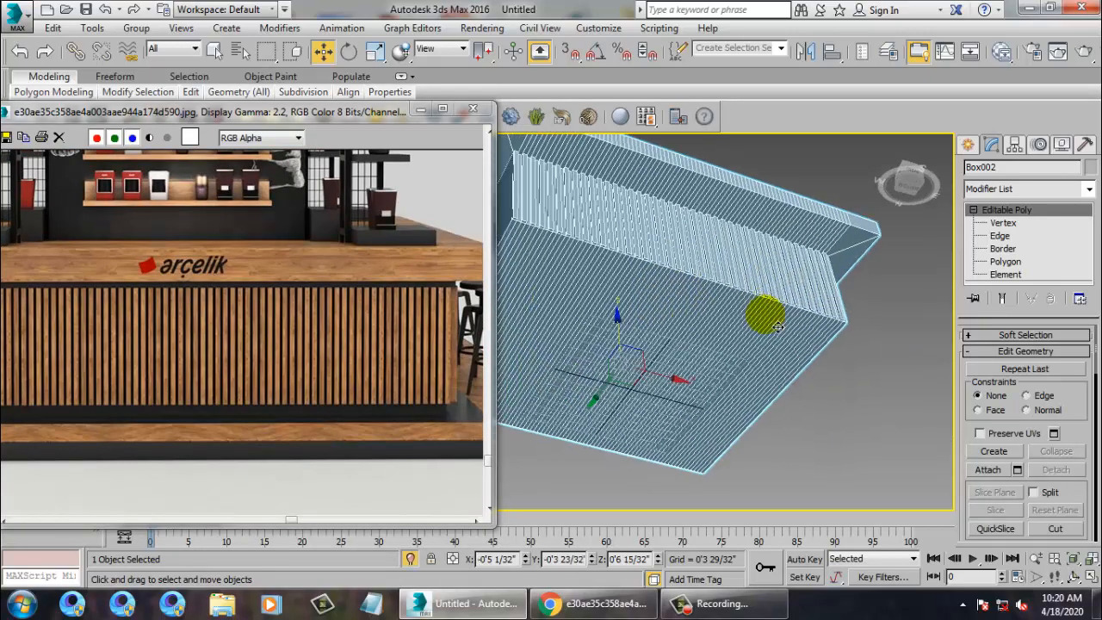
pyautogui.press('4')
pyautogui.scroll(-4, 670, 357)
pyautogui.keyDown('alt'); pyautogui.moveTo(668, 359); pyautogui.dragTo(775, 417, button='middle'); pyautogui.keyUp('alt')
pyautogui.moveTo(746, 358); pyautogui.dragTo(745, 360)
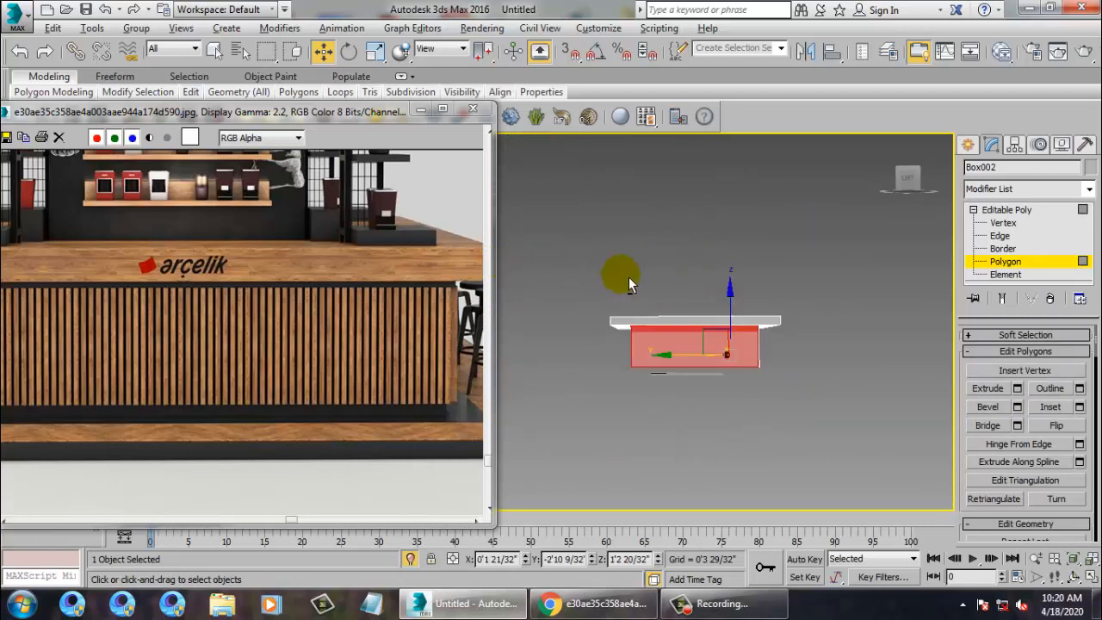
# Try an inset on the bottom polygons, then cancel it.
pyautogui.keyDown('alt'); pyautogui.moveTo(794, 330); pyautogui.dragTo(795, 331); pyautogui.keyUp('alt')
pyautogui.keyDown('alt'); pyautogui.moveTo(852, 346); pyautogui.dragTo(750, 328, button='middle'); pyautogui.keyUp('alt')
pyautogui.scroll(3, 775, 301)
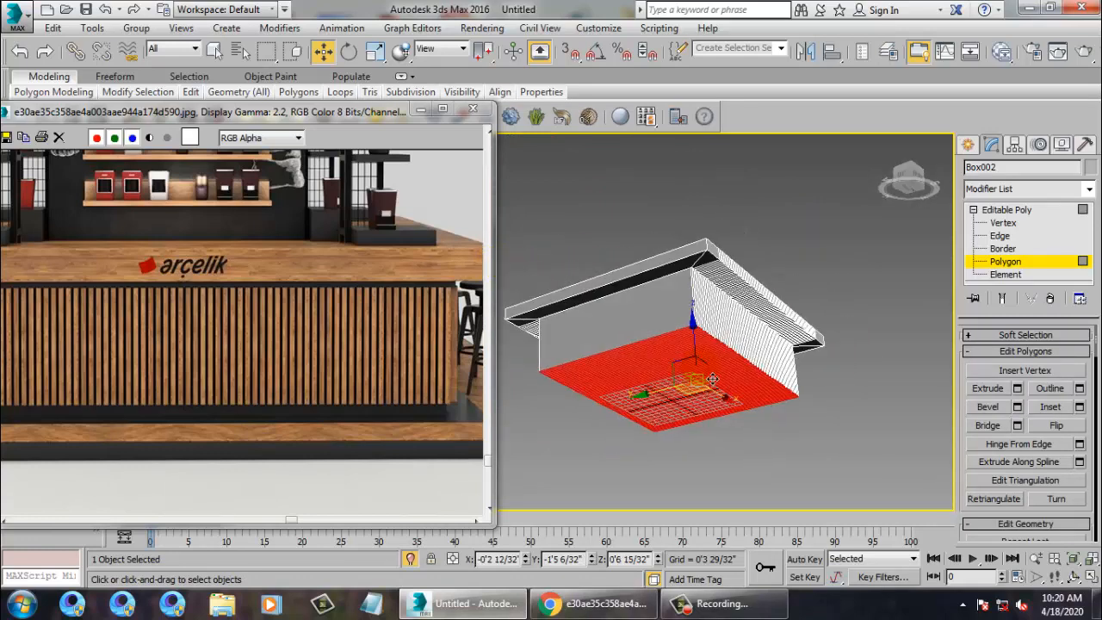
pyautogui.click(1079, 407)
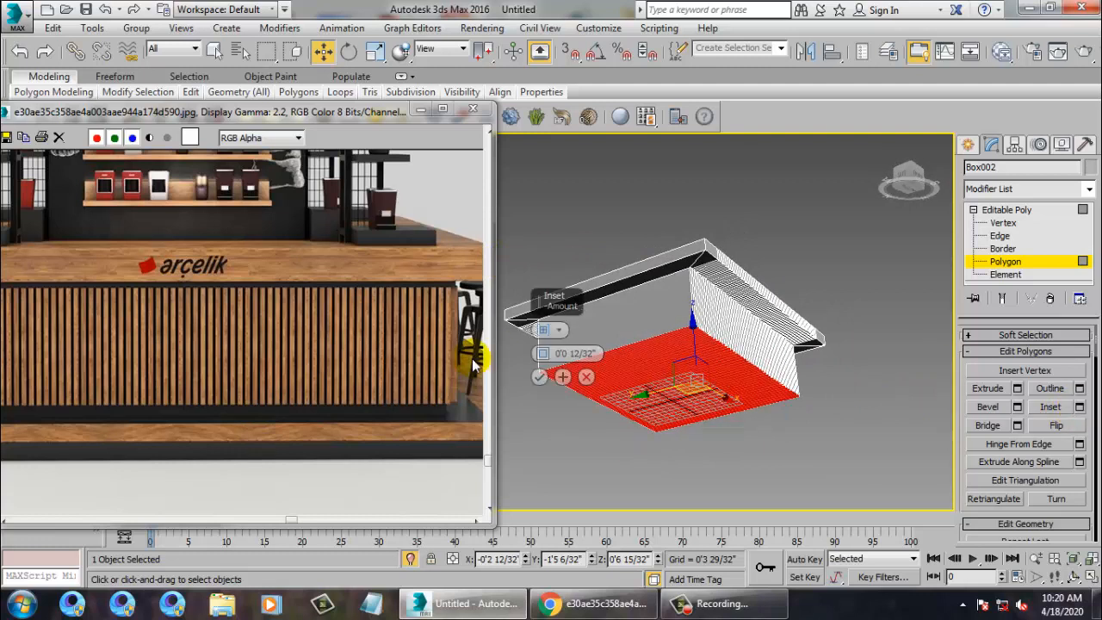
pyautogui.moveTo(542, 353); pyautogui.dragTo(516, 280)
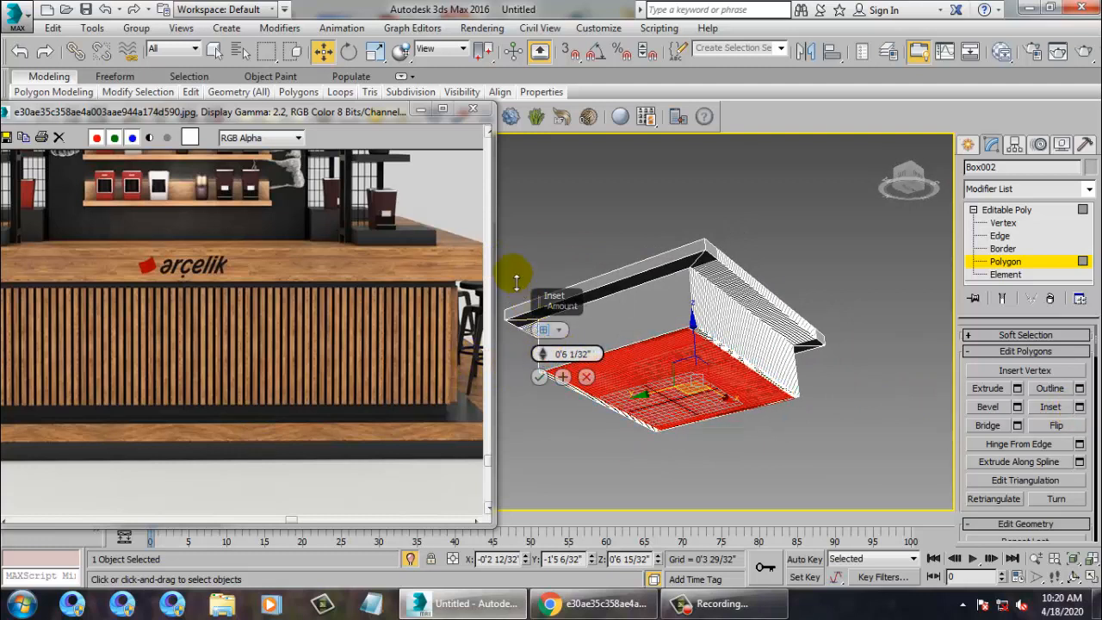
pyautogui.rightClick(519, 284)
pyautogui.click(586, 377)
pyautogui.scroll(10, 689, 310)
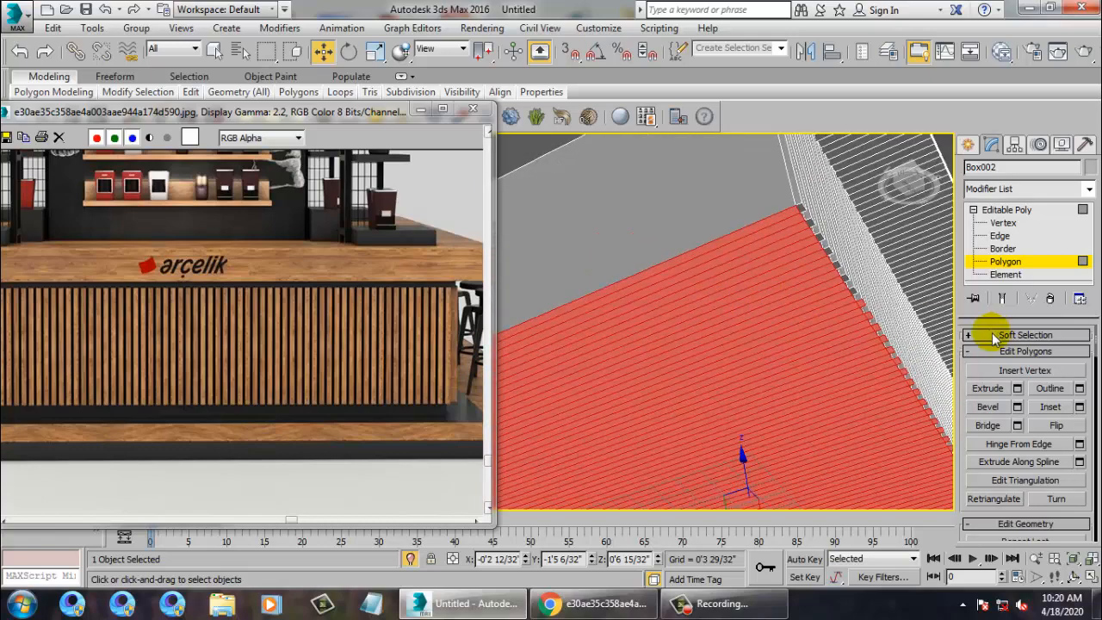
pyautogui.scroll(-10, 701, 432)
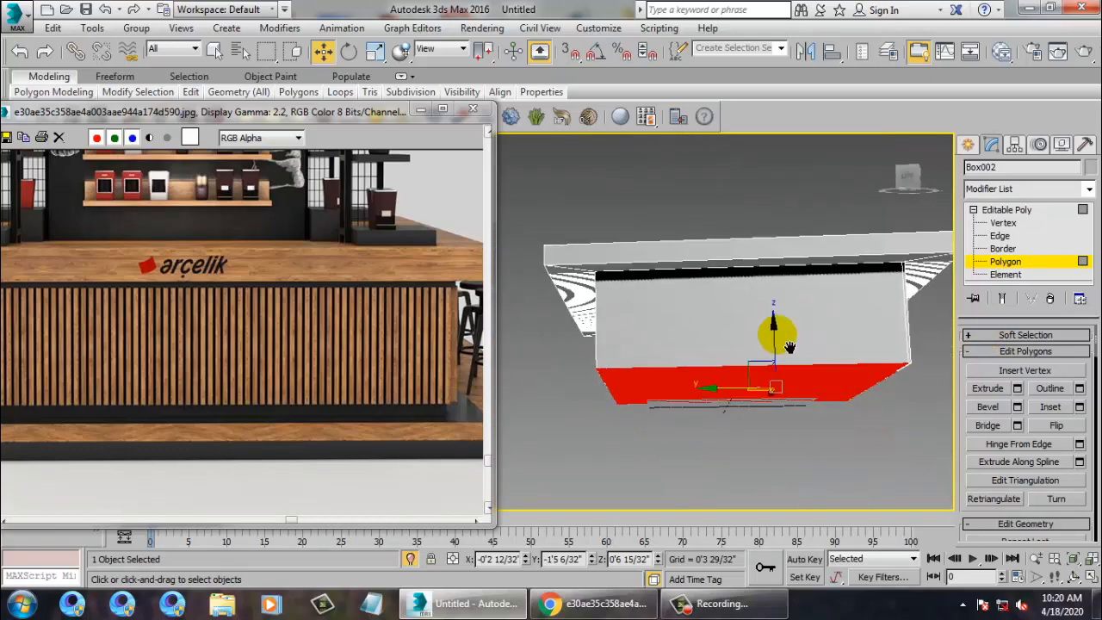
# Select all of Box002's polygons and inset them by about 0'3 7/32".
pyautogui.hotkey('ctrl', 'a')
pyautogui.scroll(-4, 831, 384)
pyautogui.keyDown('alt'); pyautogui.moveTo(812, 342); pyautogui.dragTo(825, 353, button='middle'); pyautogui.keyUp('alt')
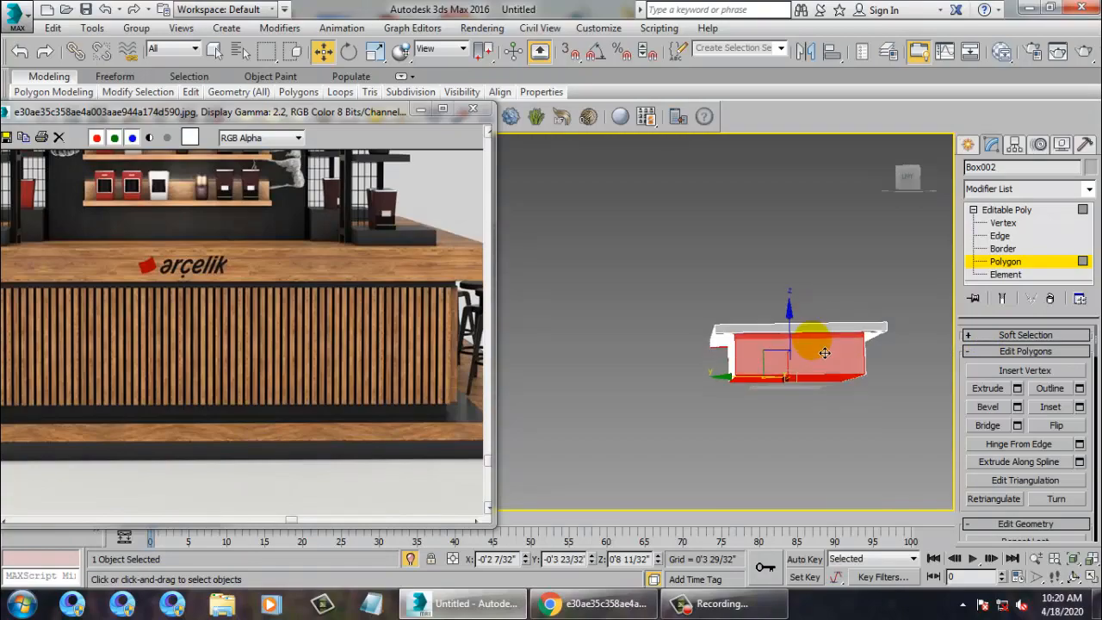
pyautogui.keyDown('alt'); pyautogui.moveTo(979, 362); pyautogui.dragTo(900, 278, button='middle'); pyautogui.keyUp('alt')
pyautogui.scroll(4, 699, 370)
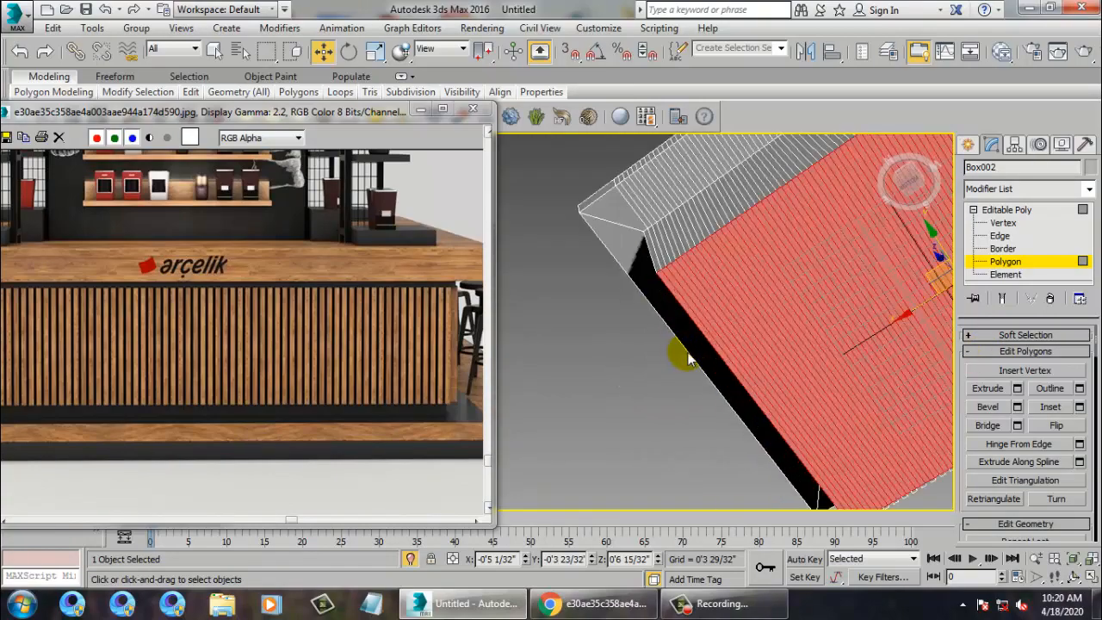
pyautogui.keyDown('alt'); pyautogui.moveTo(758, 337); pyautogui.dragTo(861, 319, button='middle'); pyautogui.keyUp('alt')
pyautogui.moveTo(895, 312); pyautogui.dragTo(862, 386, button='middle')
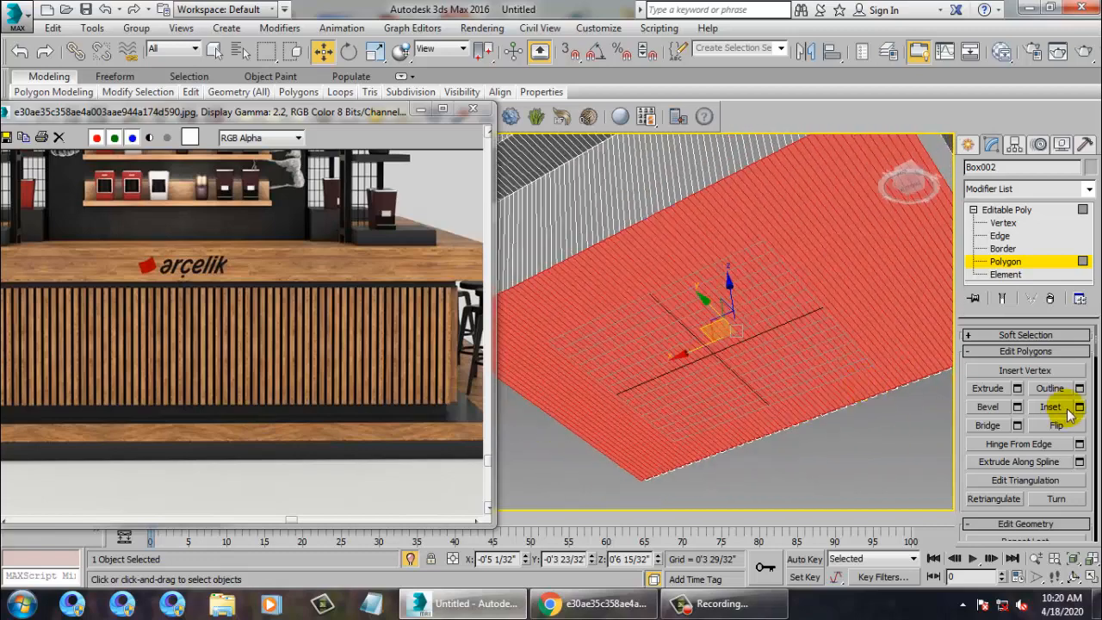
pyautogui.click(1080, 408)
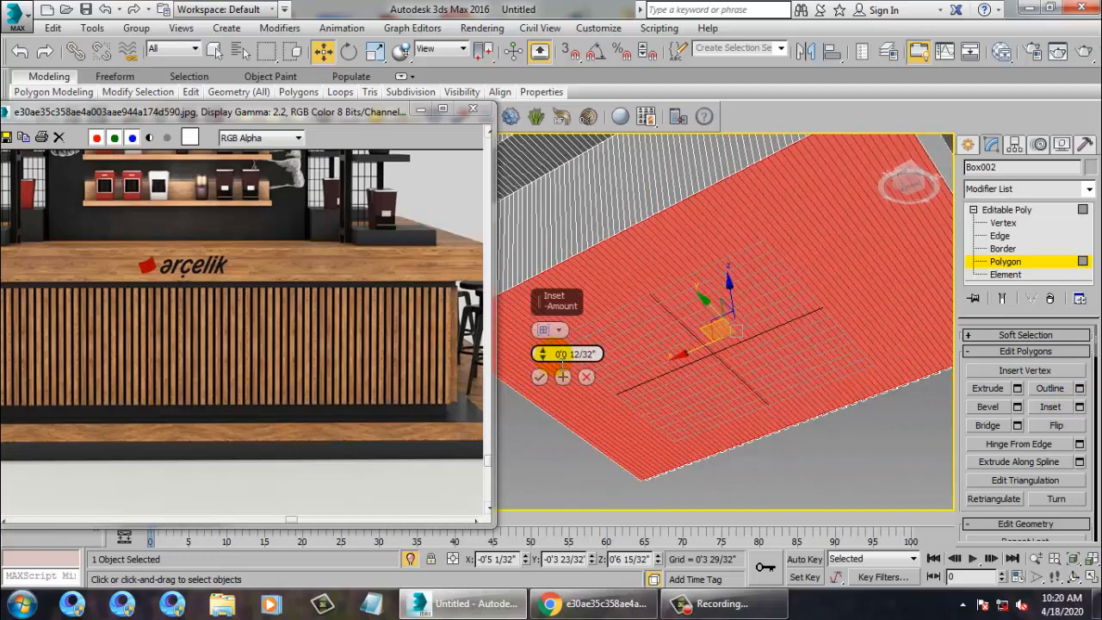
pyautogui.moveTo(544, 362); pyautogui.dragTo(542, 324)
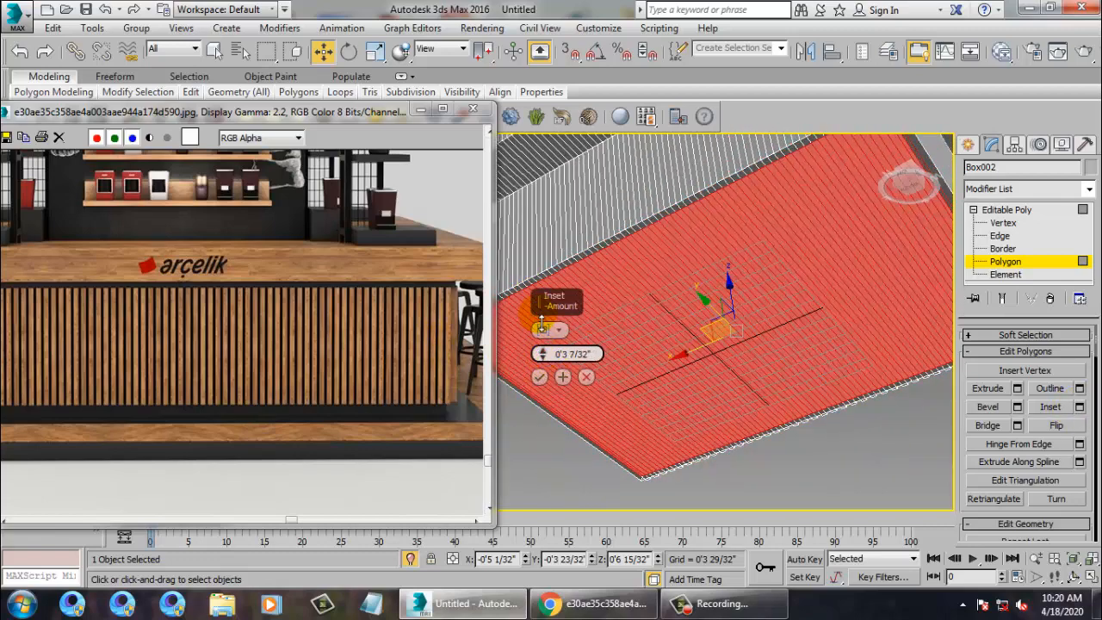
pyautogui.click(544, 376)
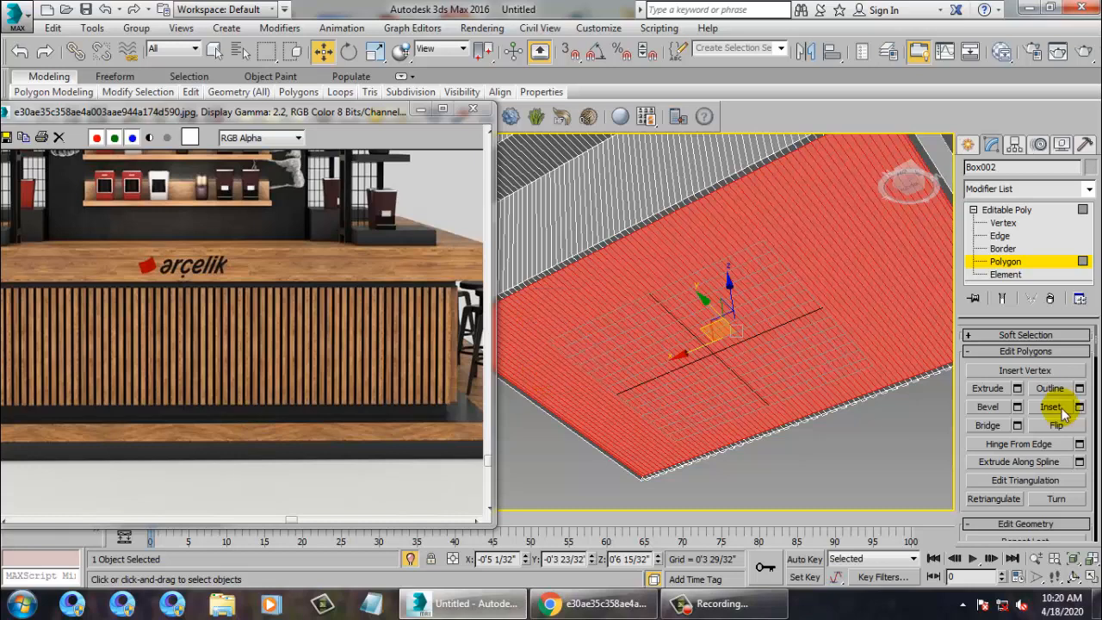
# Extrude the inset faces to a shallow height of about 0'7 2/32".
pyautogui.click(1016, 389)
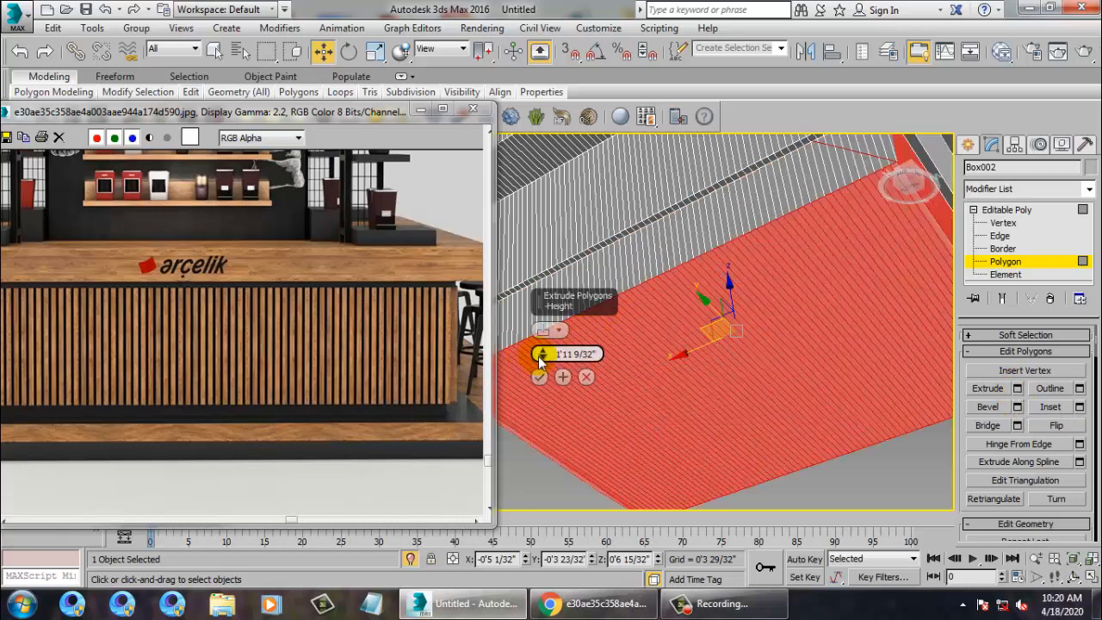
pyautogui.moveTo(541, 360); pyautogui.dragTo(564, 522)
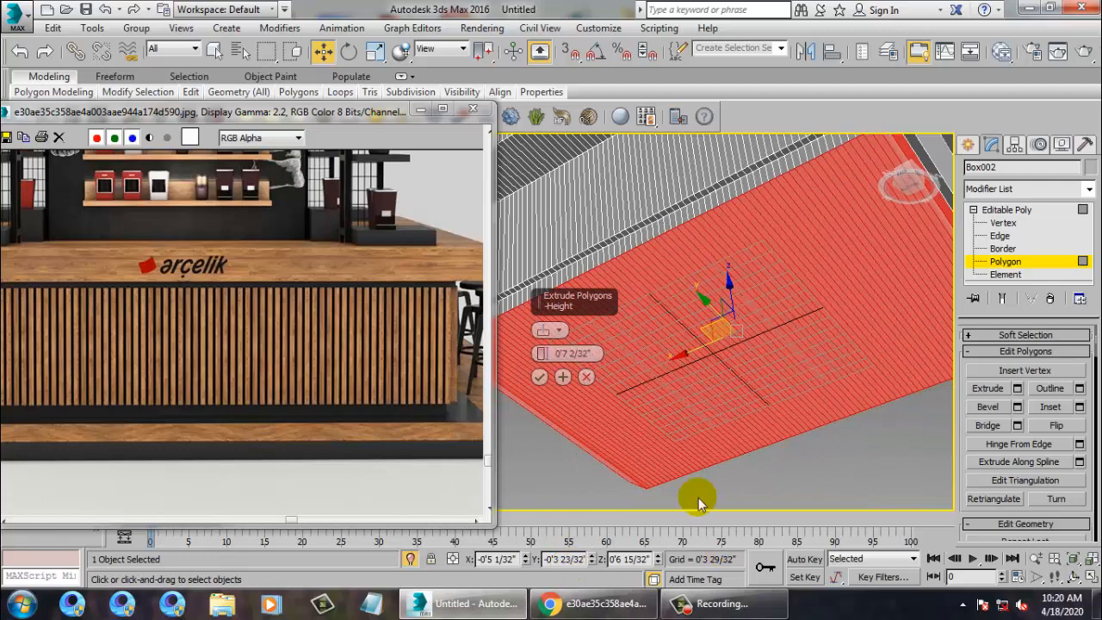
pyautogui.click(539, 377)
# End isolation so the whole slatted counter and base slab reappear.
pyautogui.rightClick(908, 418)
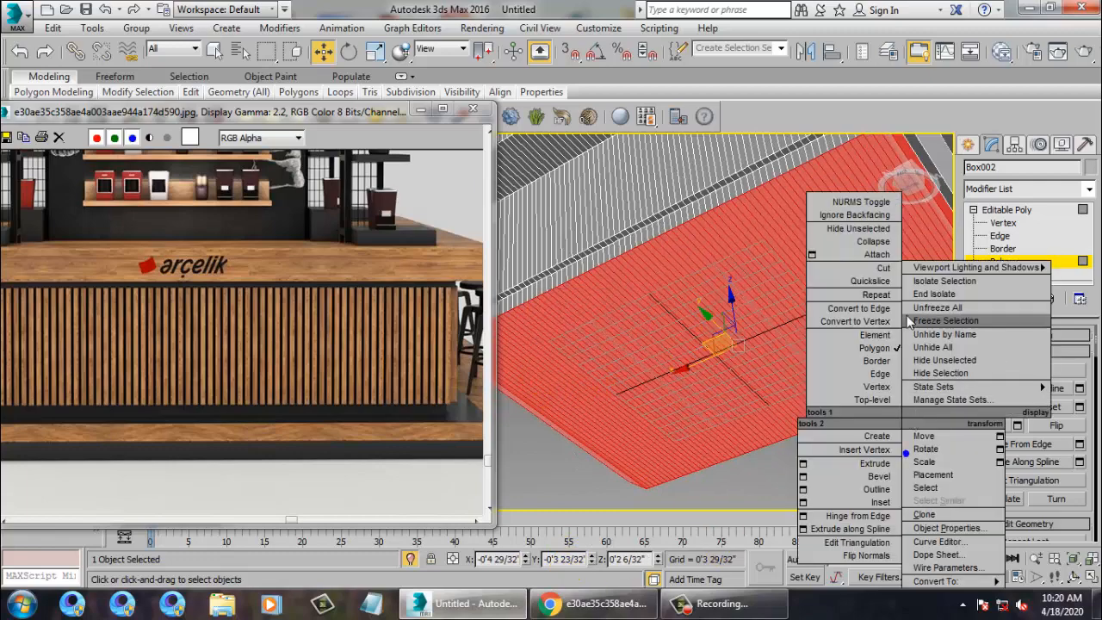
pyautogui.click(934, 295)
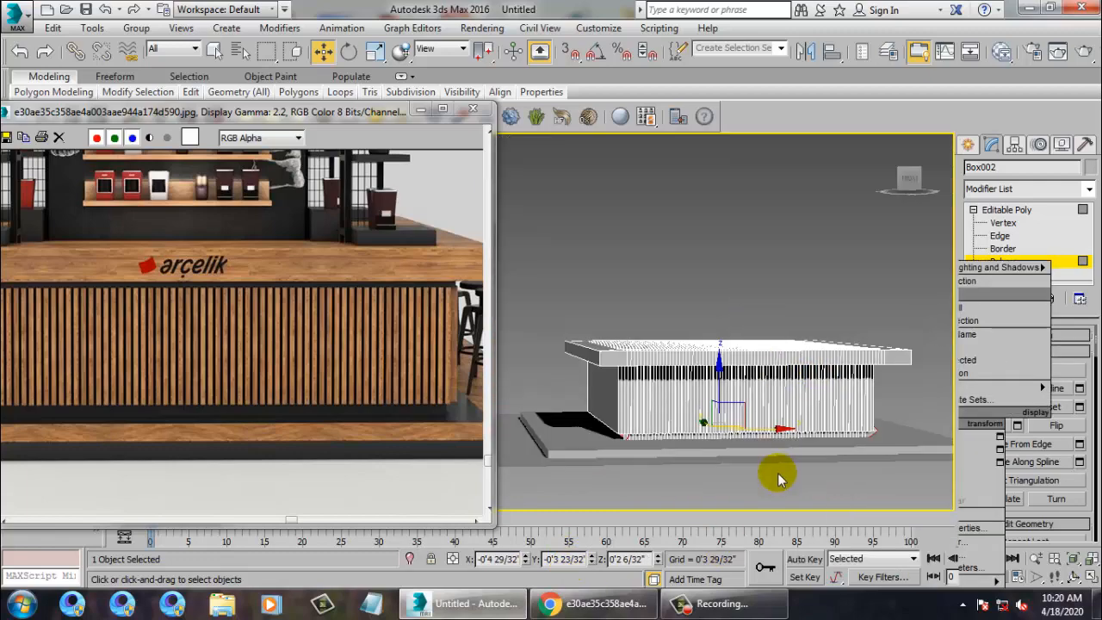
pyautogui.keyDown('alt'); pyautogui.moveTo(778, 480); pyautogui.dragTo(760, 461, button='middle'); pyautogui.keyUp('alt')
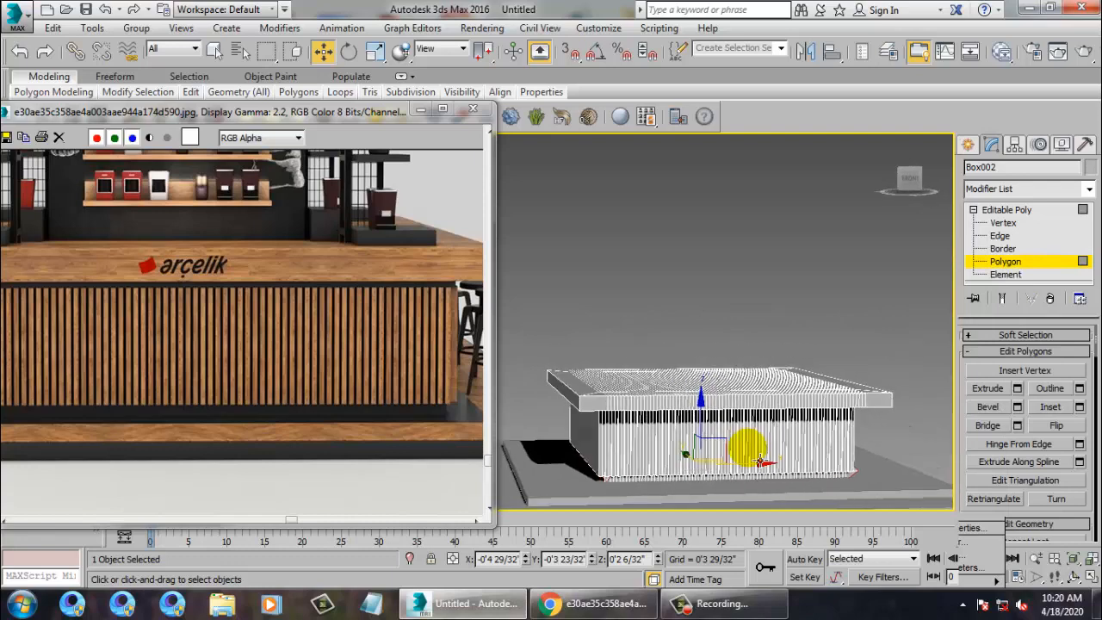
pyautogui.scroll(8, 823, 462)
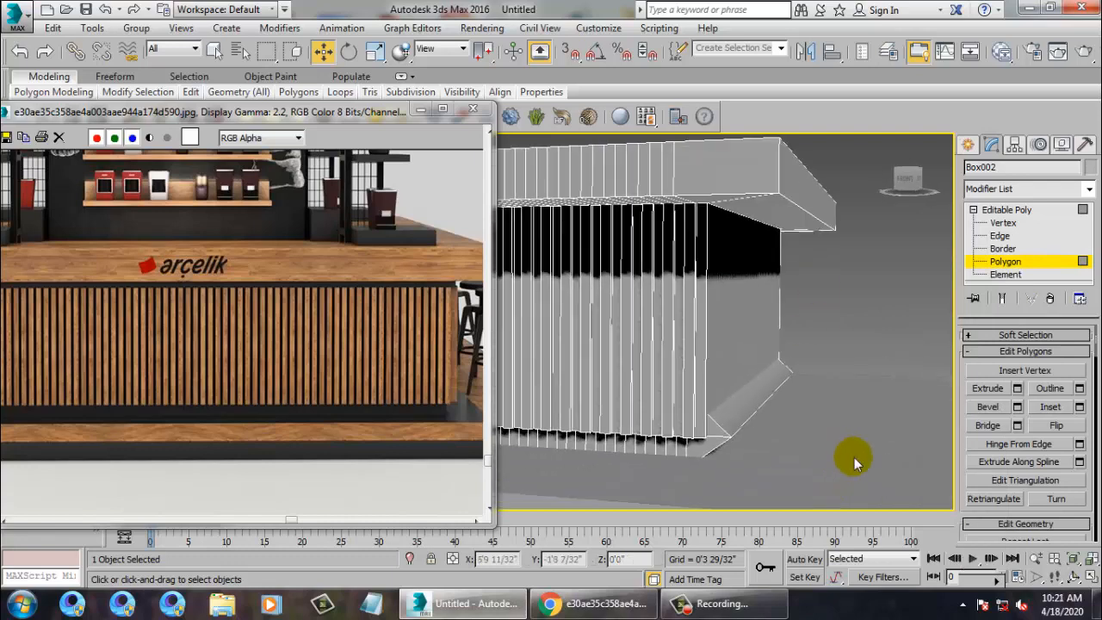
# Switch to Edge level, clear the edge selection, inspect the base slab, and zoom the reference image out.
pyautogui.press('1')
pyautogui.press('2')
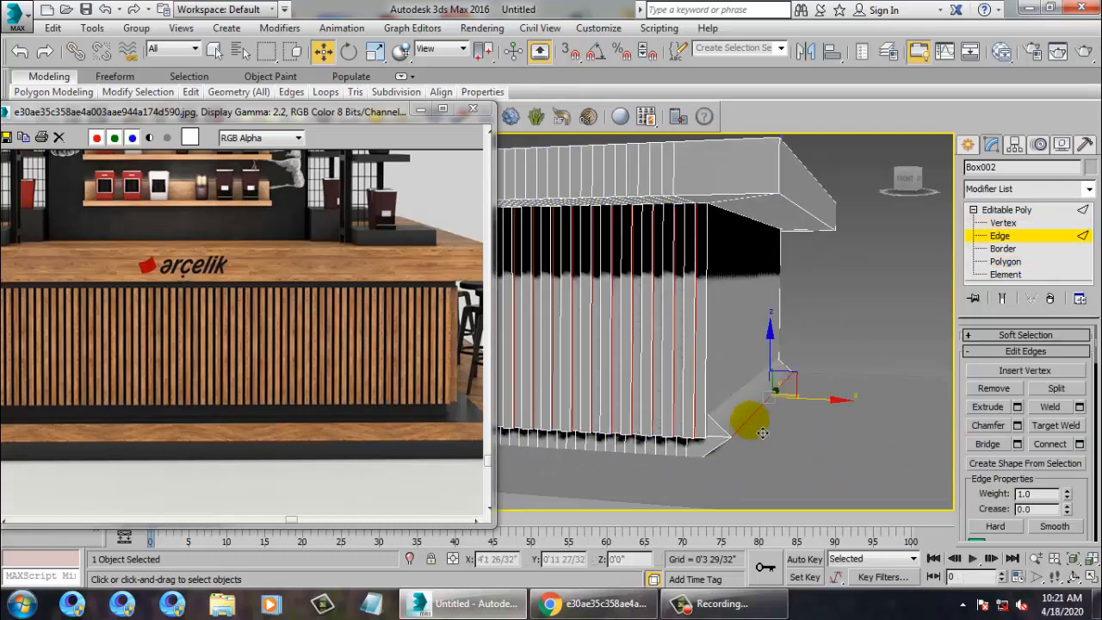
pyautogui.moveTo(762, 432); pyautogui.dragTo(776, 413)
pyautogui.moveTo(766, 418); pyautogui.dragTo(163, 376, button='middle')
pyautogui.keyDown('alt'); pyautogui.moveTo(691, 353); pyautogui.dragTo(775, 316, button='middle'); pyautogui.keyUp('alt')
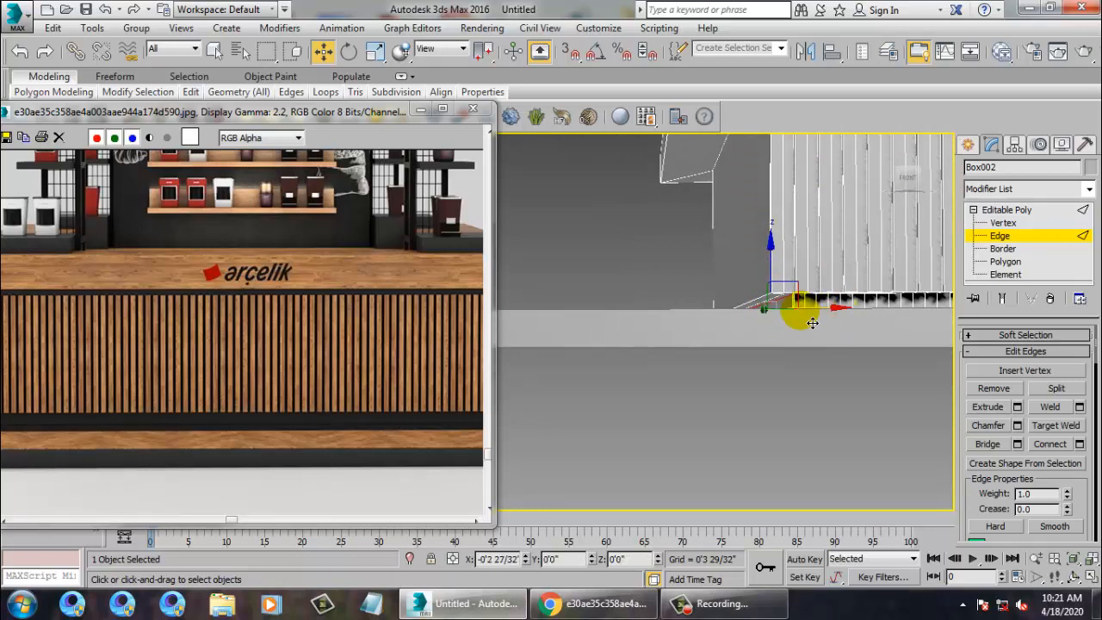
pyautogui.keyDown('alt'); pyautogui.moveTo(813, 323); pyautogui.dragTo(793, 383, button='middle'); pyautogui.keyUp('alt')
pyautogui.click(244, 291)
pyautogui.scroll(-2, 258, 308)
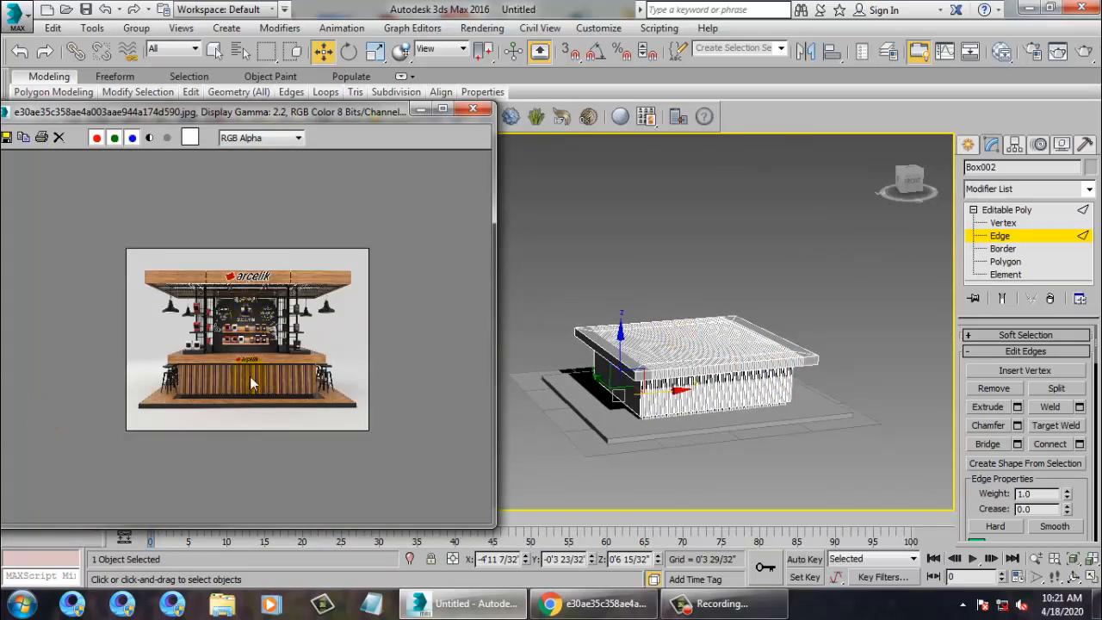
# Switch to Polygon level and box-select the counter's top faces, including the slanted bevels.
pyautogui.scroll(3, 172, 372)
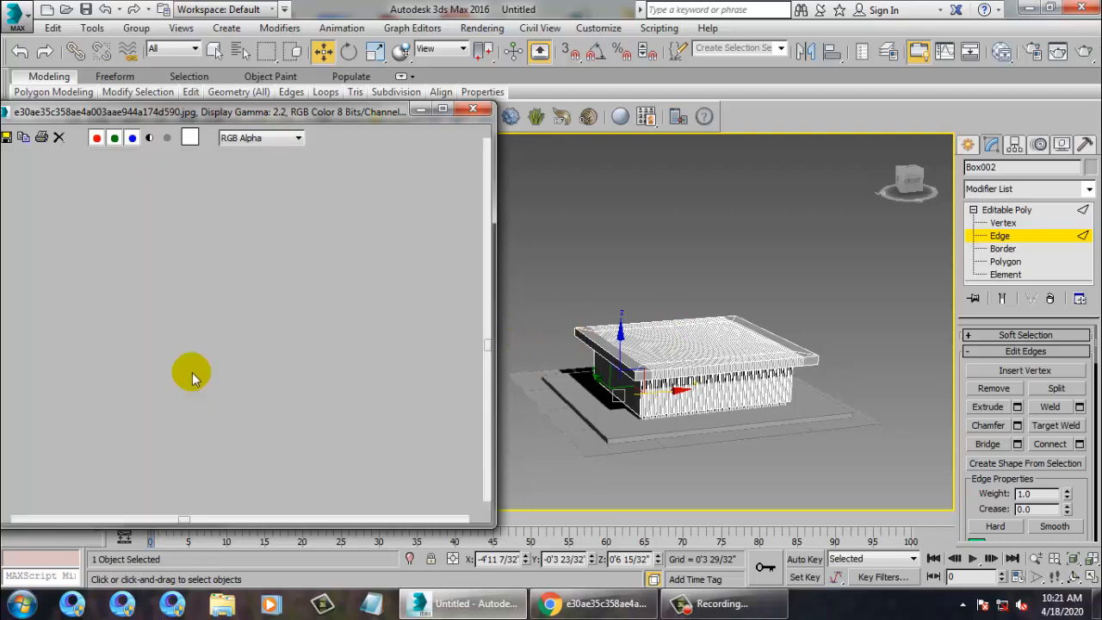
pyautogui.scroll(-3, 213, 356)
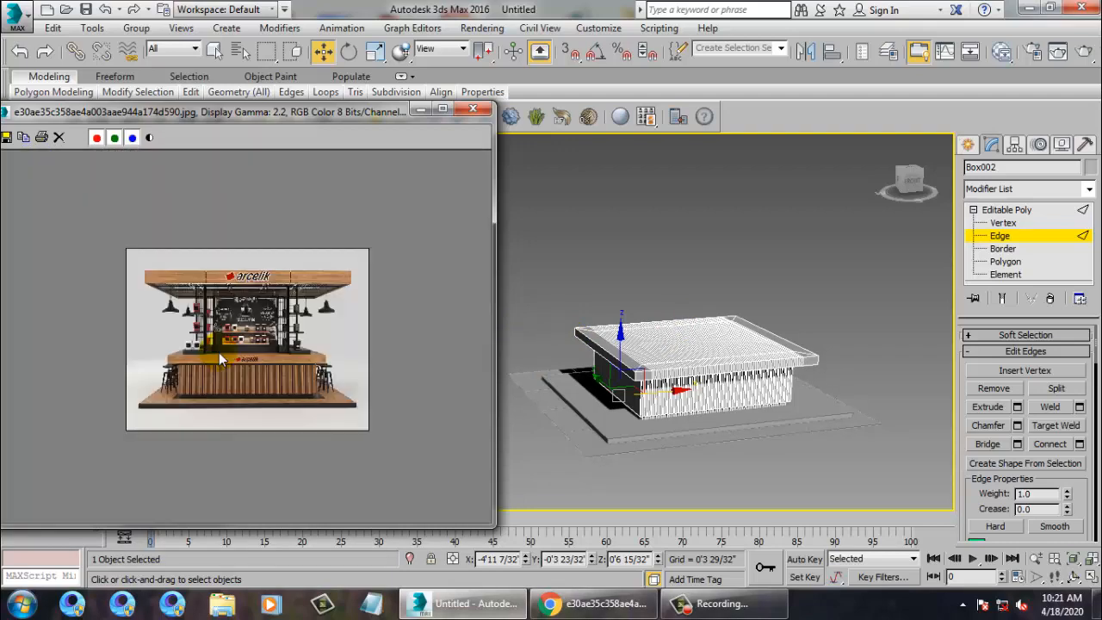
pyautogui.keyDown('alt'); pyautogui.moveTo(693, 379); pyautogui.dragTo(800, 420, button='middle'); pyautogui.keyUp('alt')
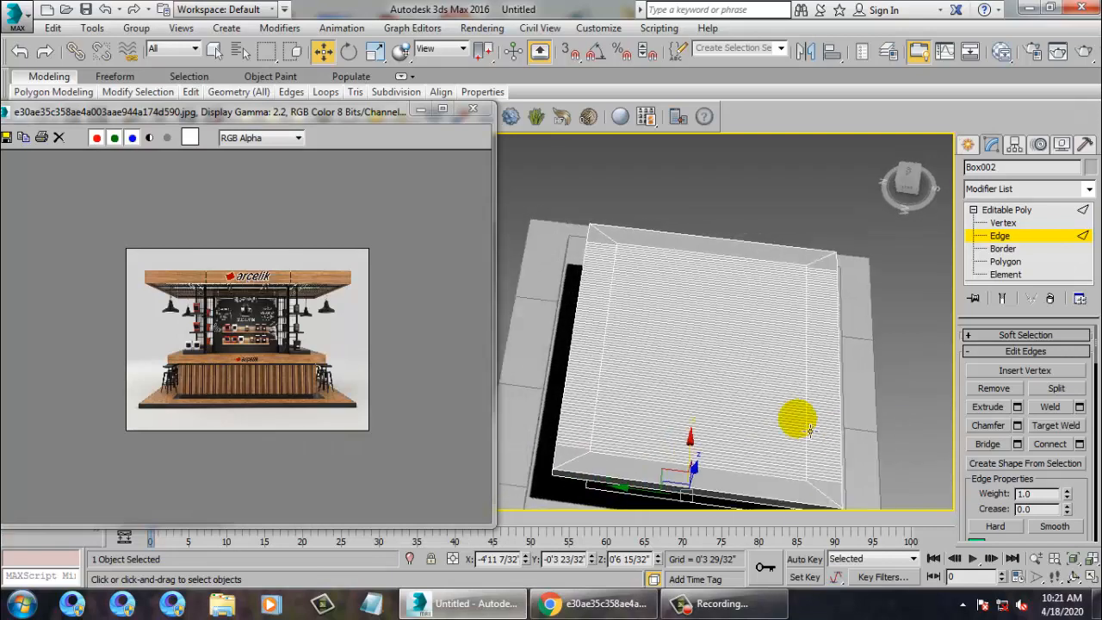
pyautogui.click(1005, 261)
pyautogui.keyDown('alt'); pyautogui.moveTo(723, 295); pyautogui.dragTo(669, 288, button='middle'); pyautogui.keyUp('alt')
pyautogui.moveTo(669, 287); pyautogui.dragTo(695, 345)
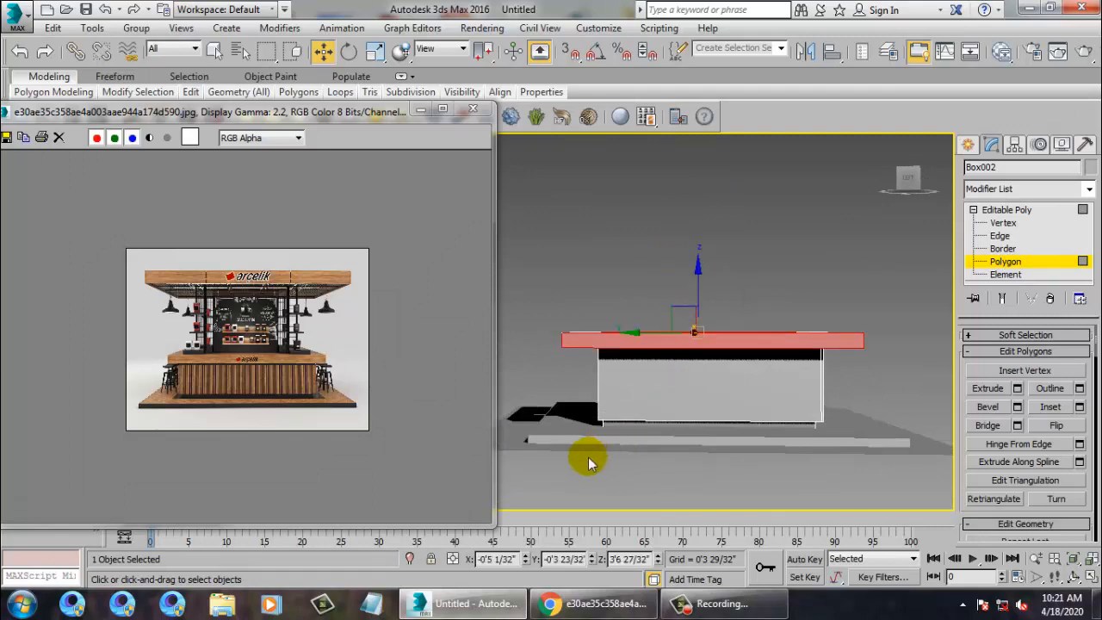
# Check the top-face selection in a maximized Front view, then return to Perspective.
pyautogui.hotkey('alt', 'w')
pyautogui.middleClick(792, 279)
pyautogui.hotkey('alt', 'w')
pyautogui.moveTo(745, 258); pyautogui.dragTo(744, 246, button='middle')
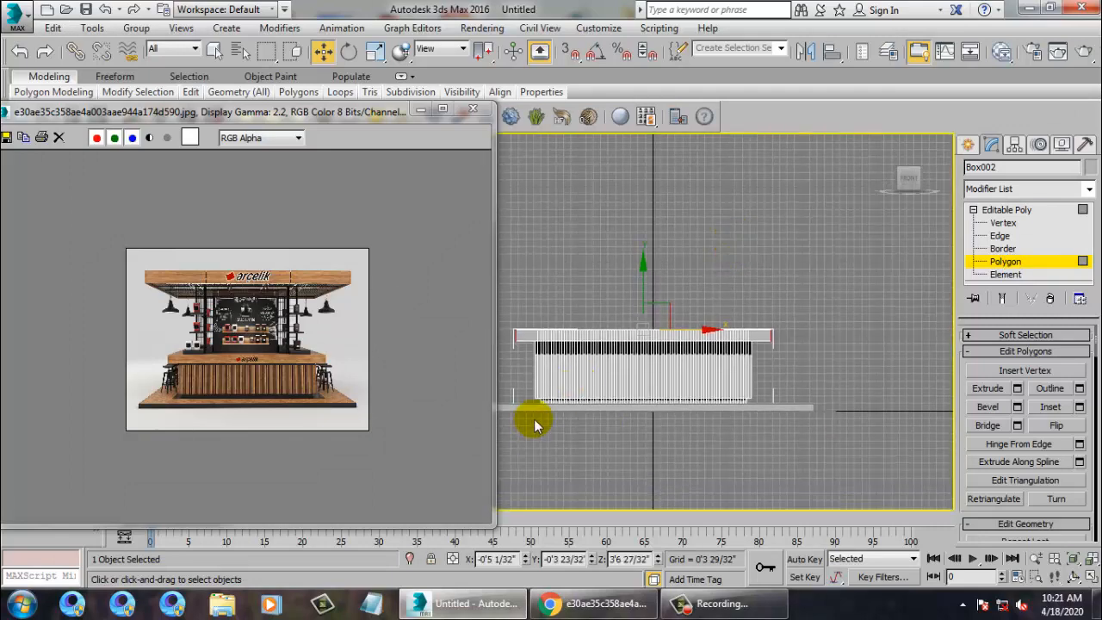
pyautogui.moveTo(553, 422); pyautogui.dragTo(698, 404, button='middle')
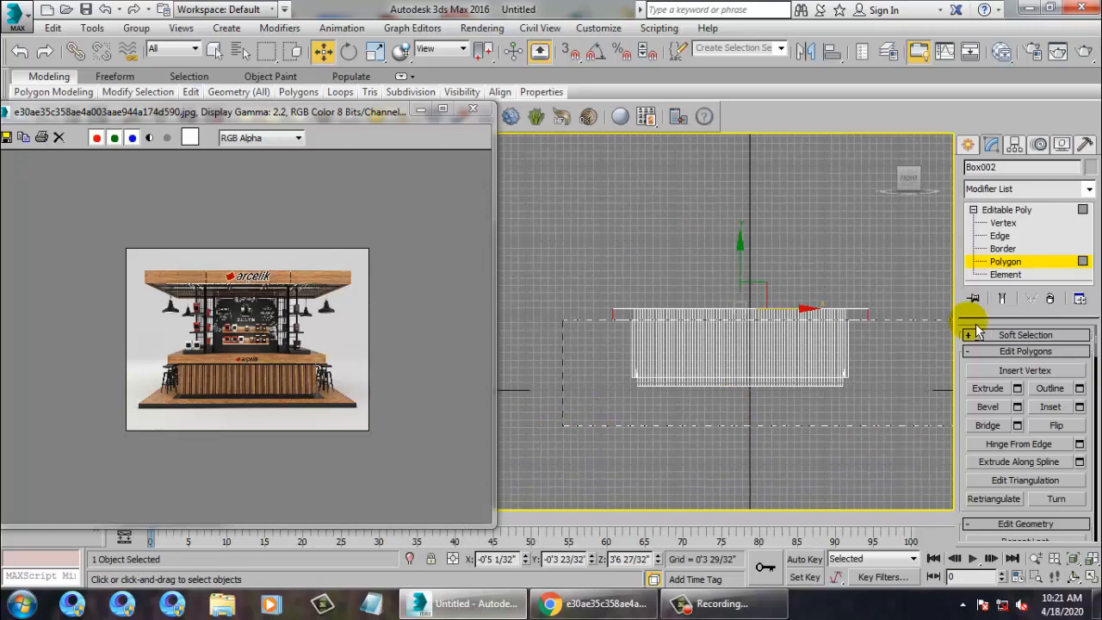
pyautogui.hotkey('alt', 'w')
pyautogui.middleClick(832, 404)
pyautogui.hotkey('alt', 'w')
pyautogui.keyDown('alt'); pyautogui.moveTo(792, 377); pyautogui.dragTo(698, 408, button='middle'); pyautogui.keyUp('alt')
# Deselect the two slanted bevel faces and inset the flat top by 0'2 29/32".
pyautogui.keyDown('alt'); pyautogui.click(608, 448); pyautogui.keyUp('alt')
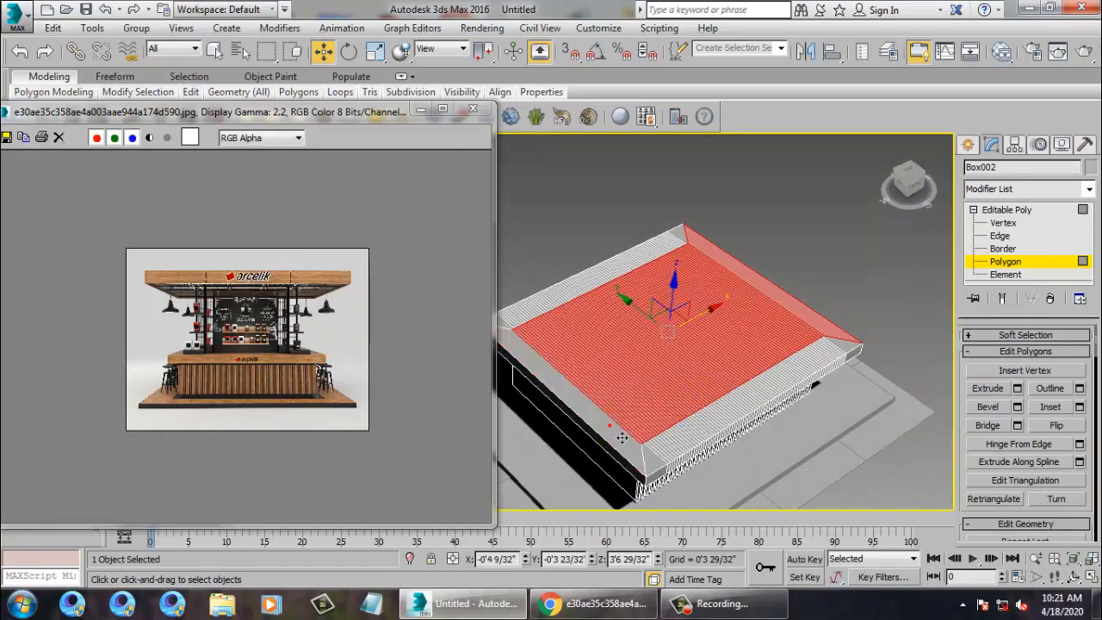
pyautogui.keyDown('alt'); pyautogui.click(826, 338); pyautogui.keyUp('alt')
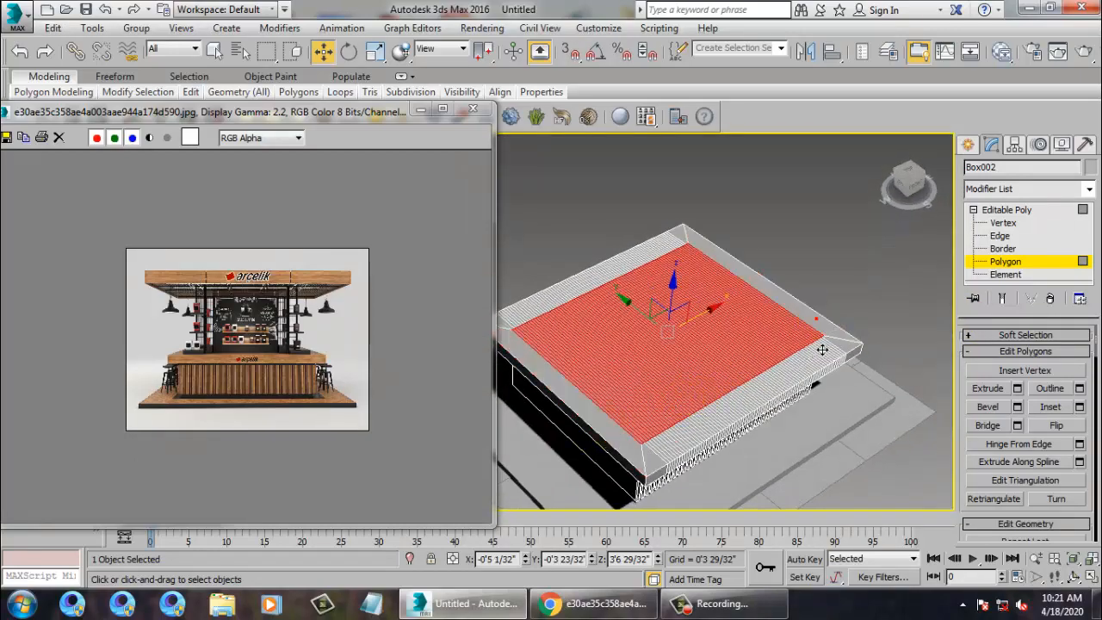
pyautogui.click(1079, 407)
pyautogui.click(539, 377)
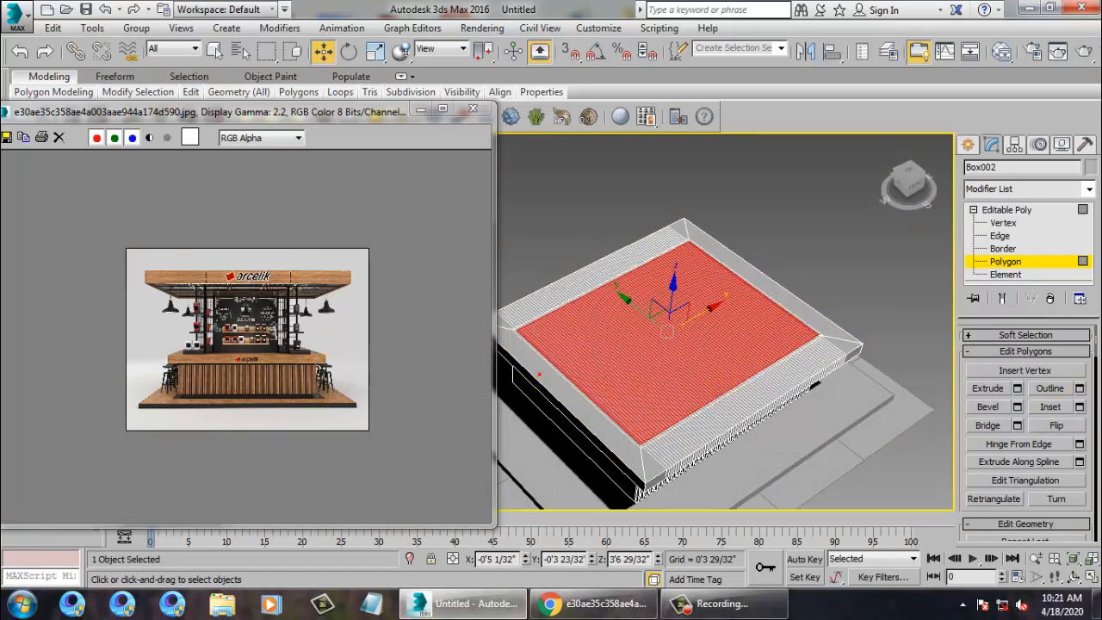
# Try extruding the inset top face, cancelling both extrusion previews.
pyautogui.click(1017, 388)
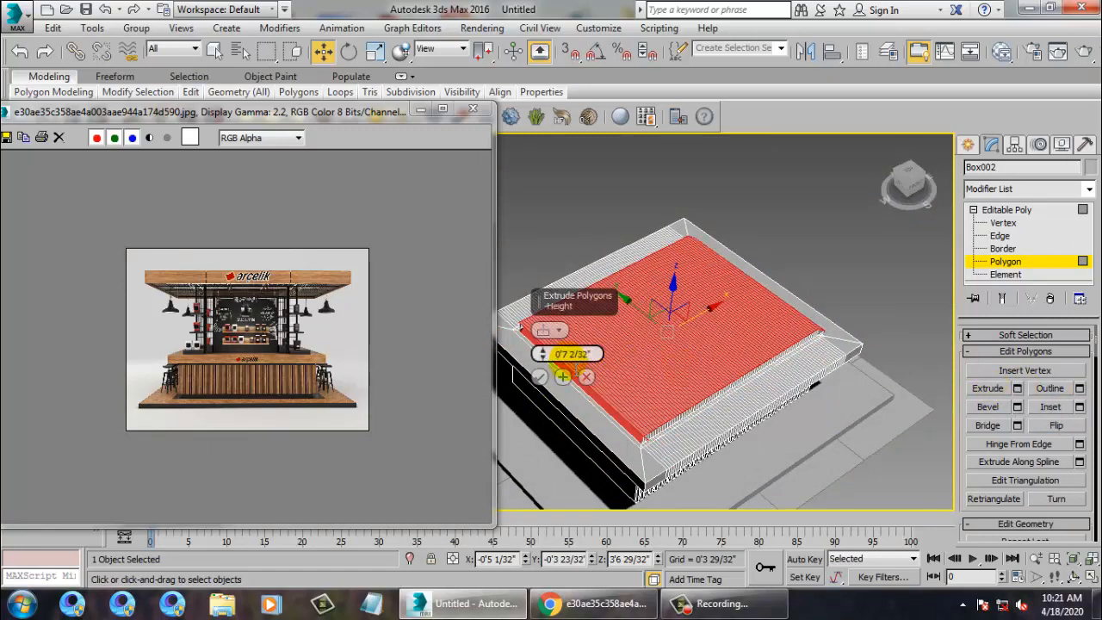
pyautogui.moveTo(539, 362); pyautogui.dragTo(542, 538)
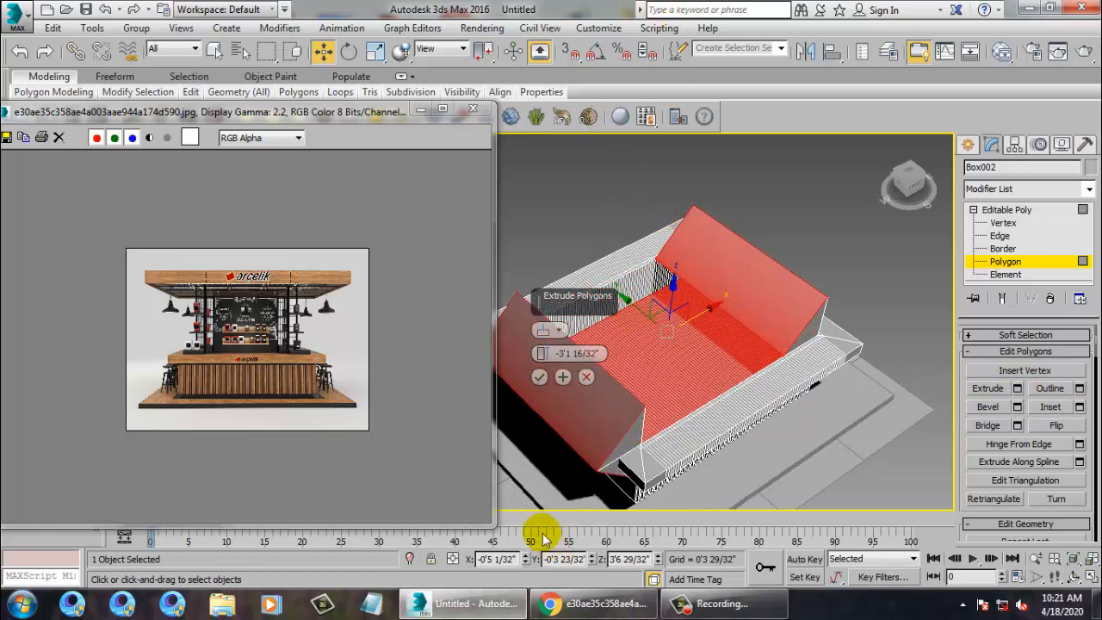
pyautogui.click(587, 379)
pyautogui.keyDown('alt'); pyautogui.moveTo(784, 341); pyautogui.dragTo(776, 272, button='middle'); pyautogui.keyUp('alt')
pyautogui.scroll(3, 731, 286)
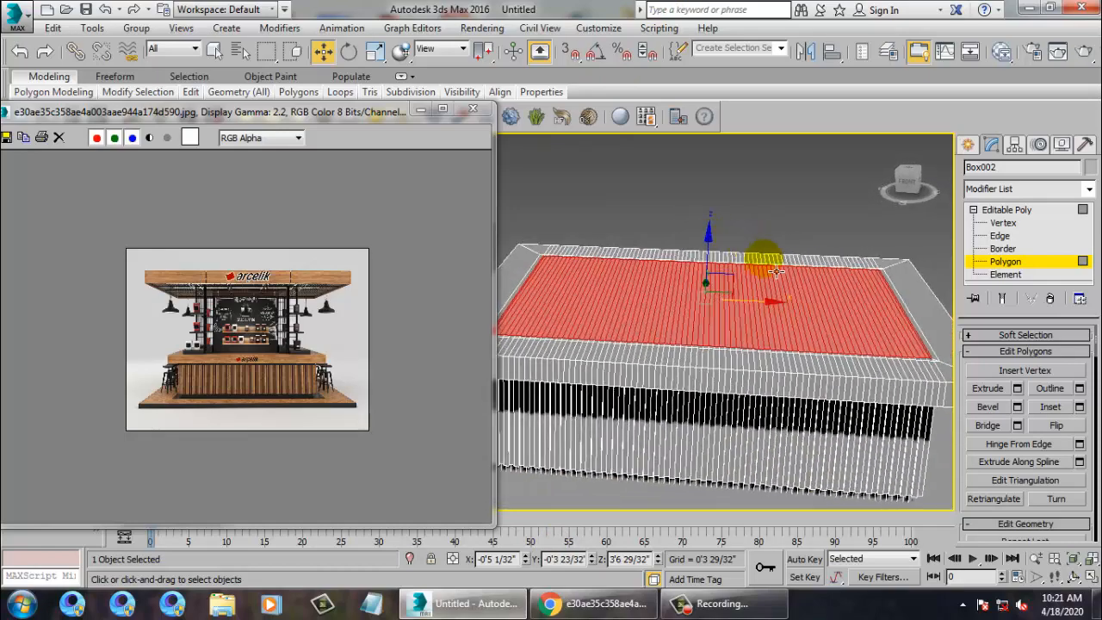
pyautogui.click(1017, 389)
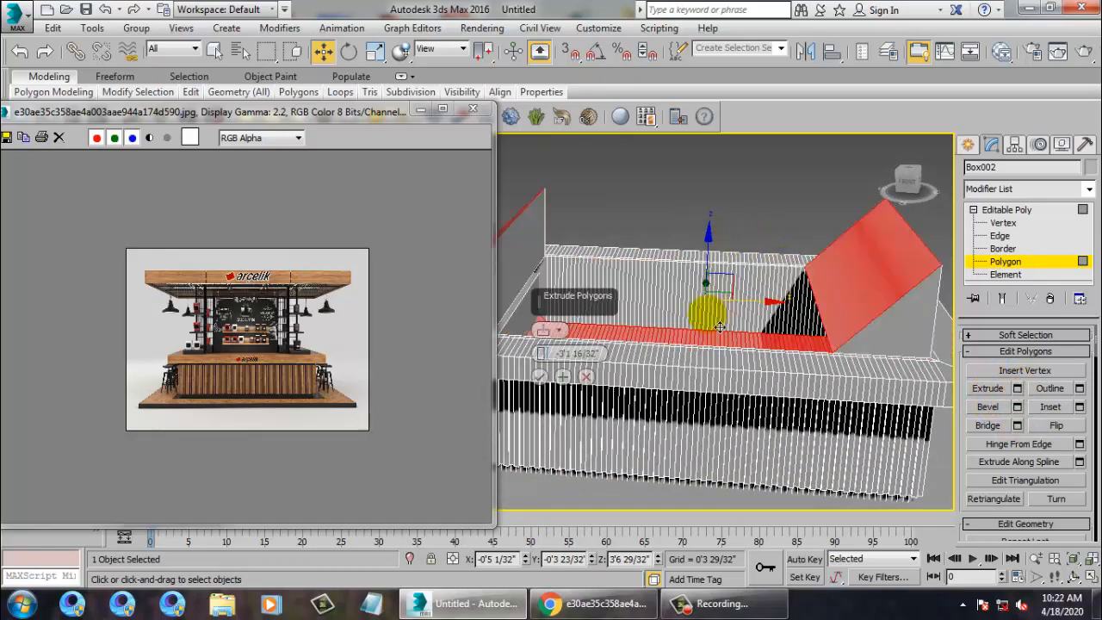
pyautogui.click(586, 378)
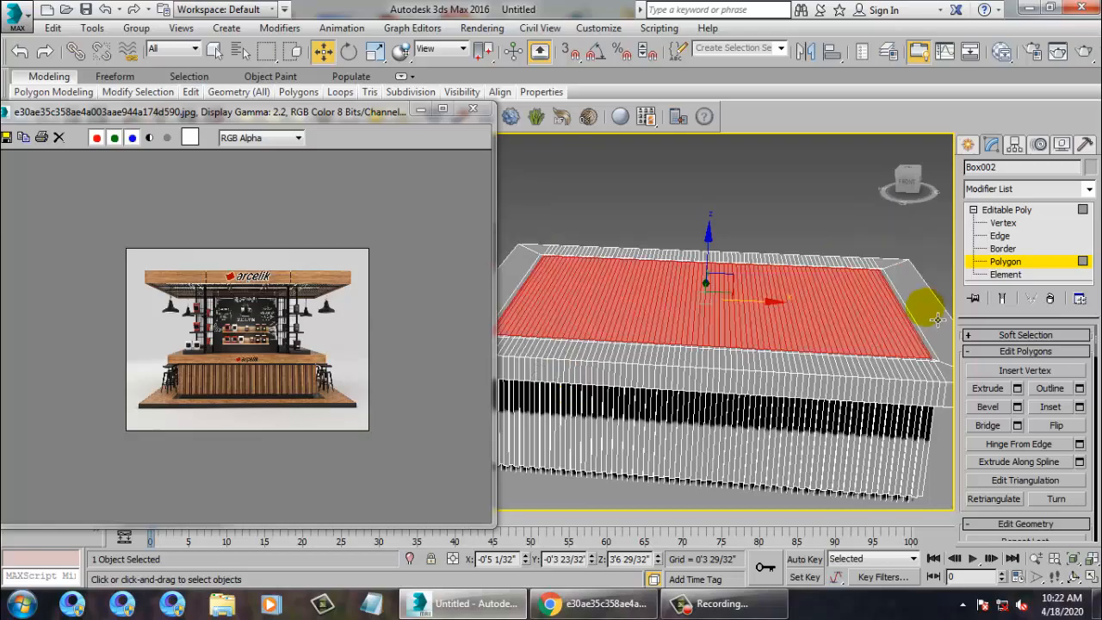
# Try the extrusion once more and cancel, then switch the viewport to shaded display.
pyautogui.keyDown('alt'); pyautogui.moveTo(921, 327); pyautogui.dragTo(807, 307, button='middle'); pyautogui.keyUp('alt')
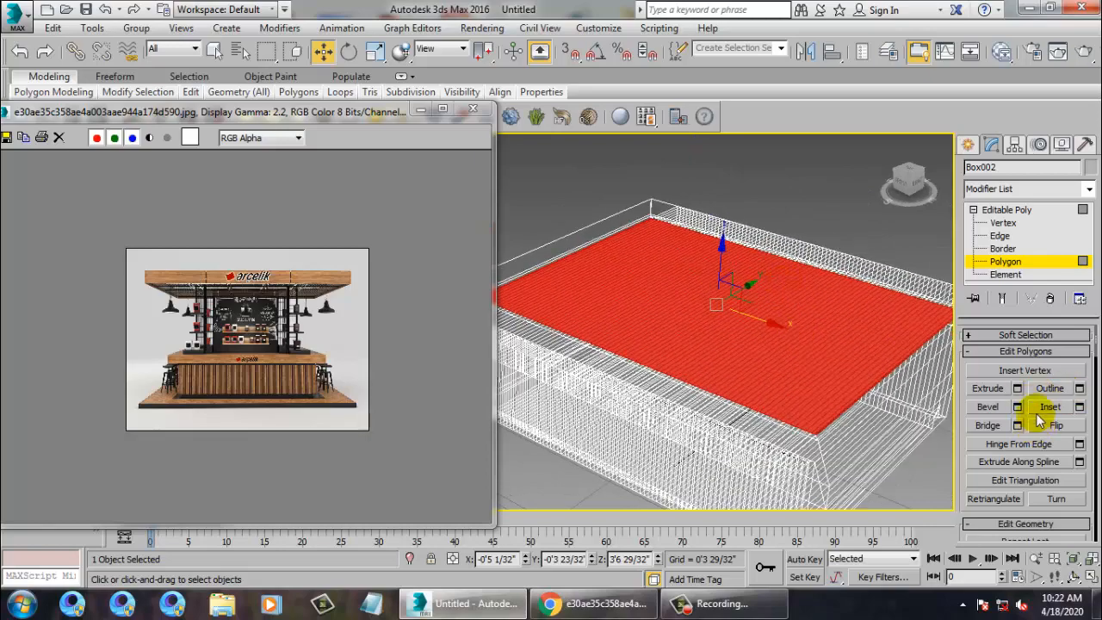
pyautogui.click(1017, 388)
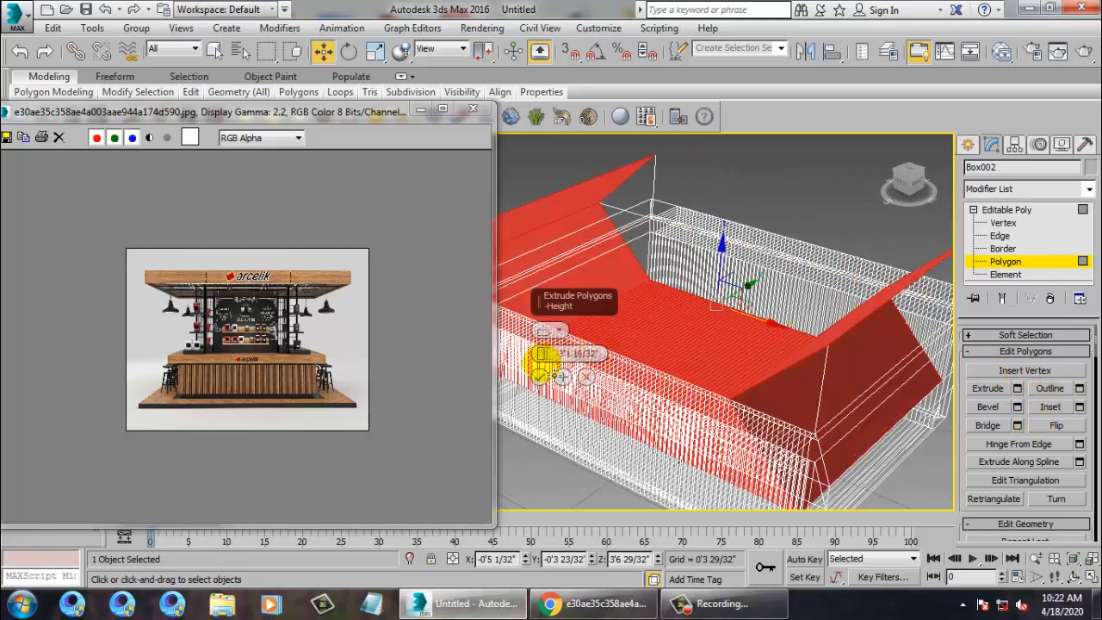
pyautogui.moveTo(542, 354); pyautogui.dragTo(565, 541)
pyautogui.click(586, 376)
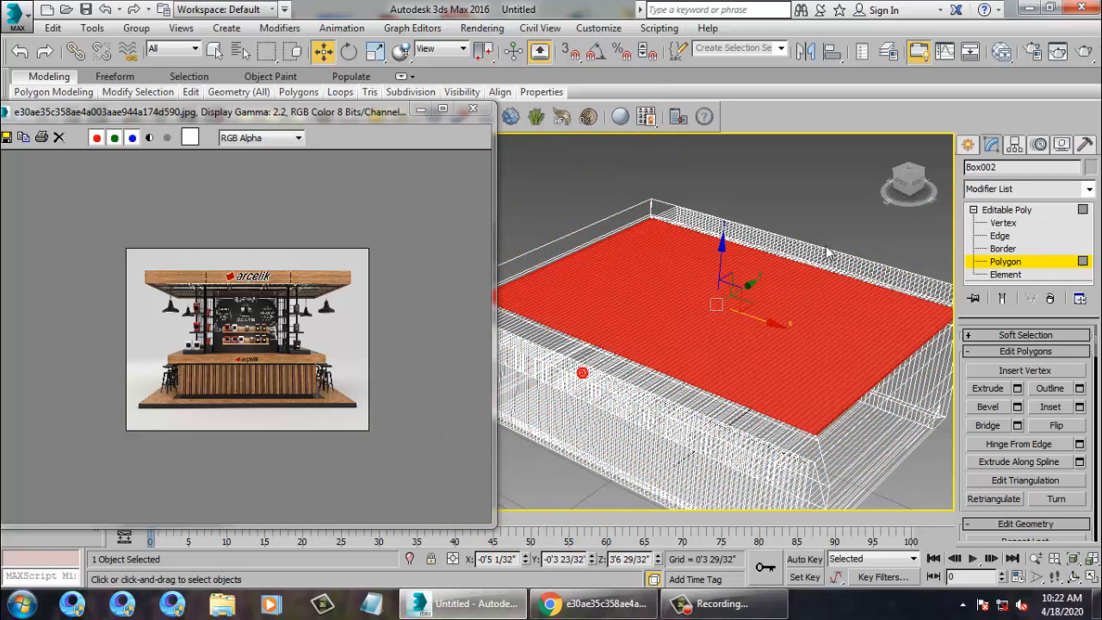
pyautogui.press('Delete')
pyautogui.moveTo(824, 245)
pyautogui.keyDown('alt'); pyautogui.mouseDown(button='middle')
pyautogui.moveTo(878, 305)
pyautogui.moveTo(731, 261)
pyautogui.mouseUp(button='middle'); pyautogui.keyUp('alt')
pyautogui.press('F3')
# Show edged faces and select the counter's inset top face without its thin edge strips.
pyautogui.press('F4')
pyautogui.click(804, 295)
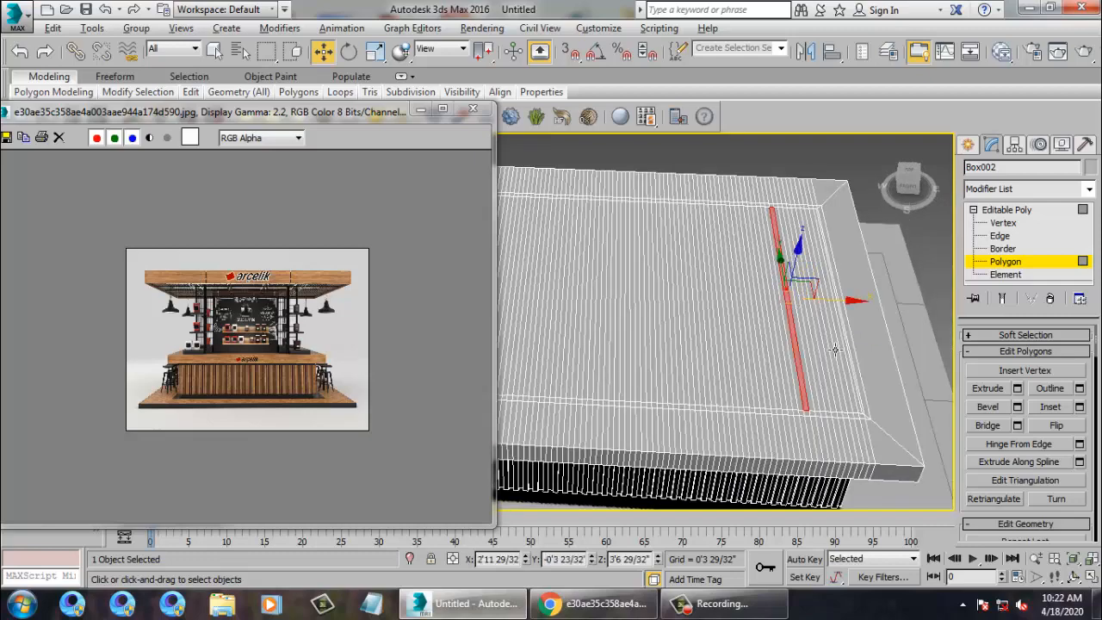
pyautogui.scroll(4, 880, 369)
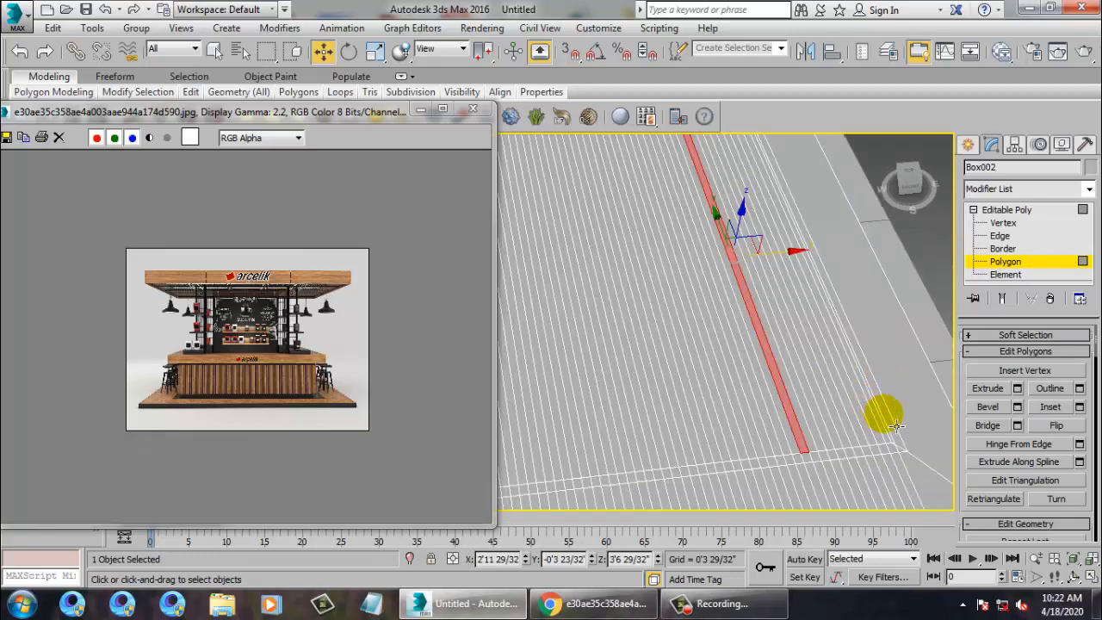
pyautogui.click(896, 426)
pyautogui.click(894, 426)
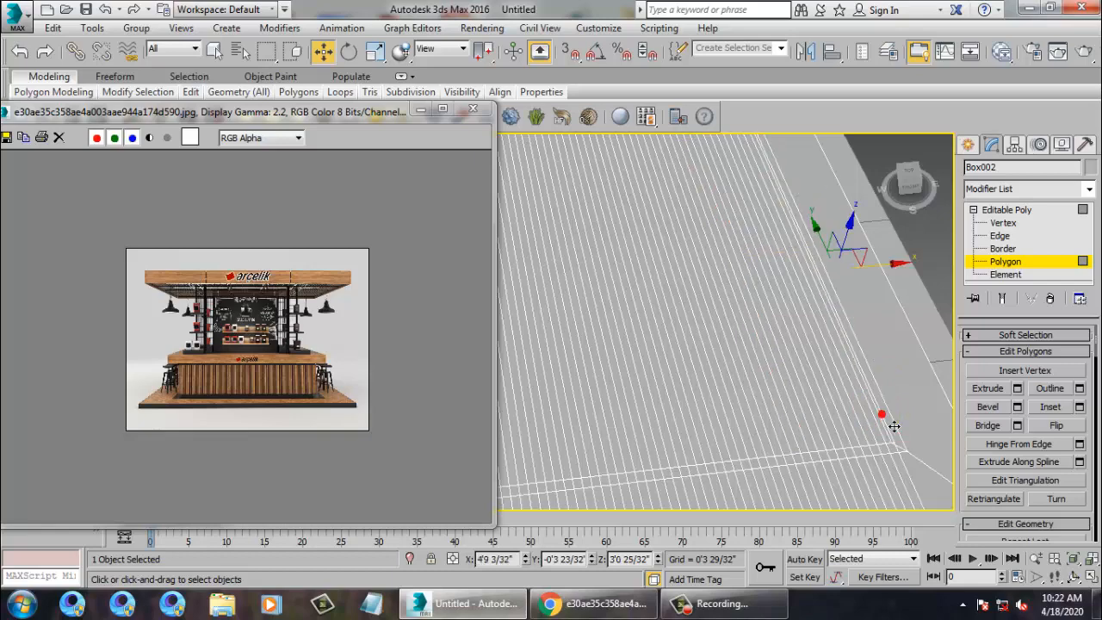
pyautogui.scroll(-8, 887, 424)
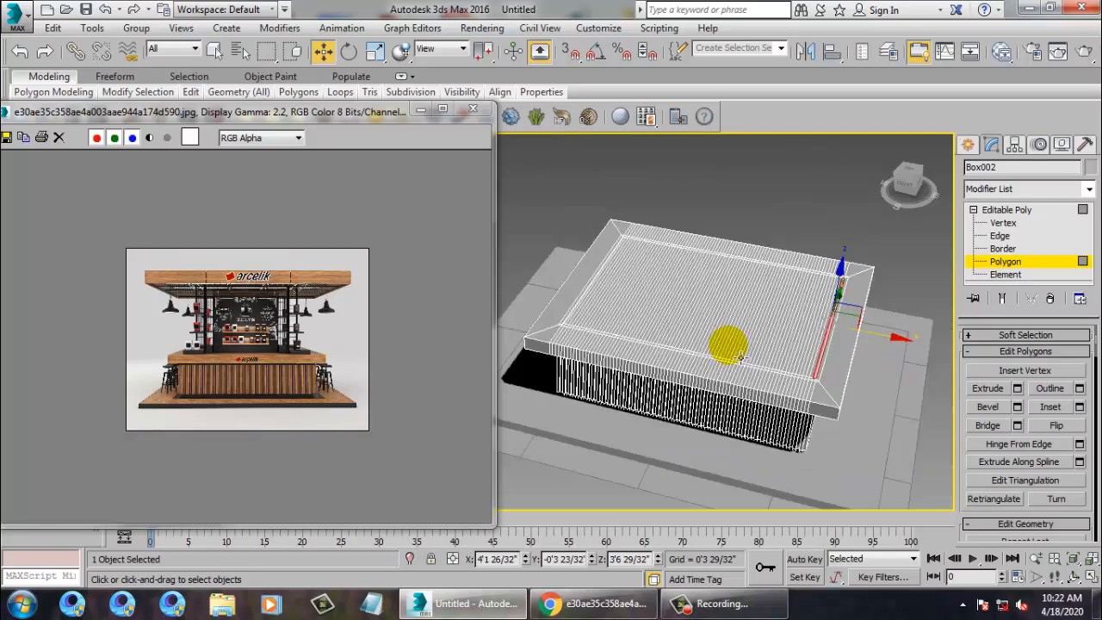
pyautogui.click(757, 366)
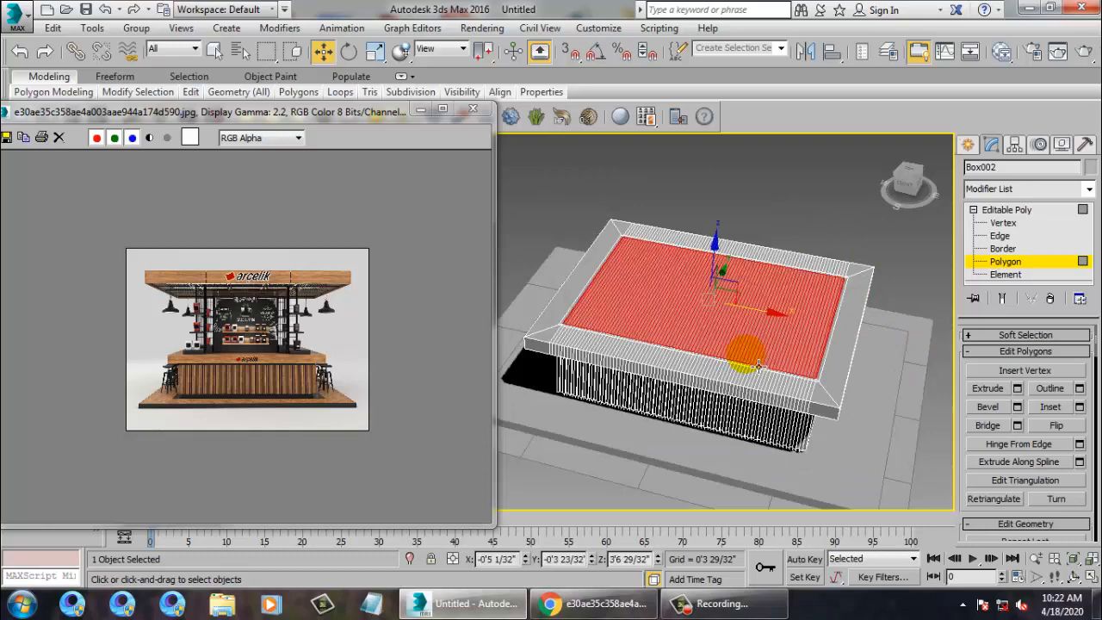
pyautogui.scroll(6, 840, 392)
pyautogui.scroll(1, 800, 349)
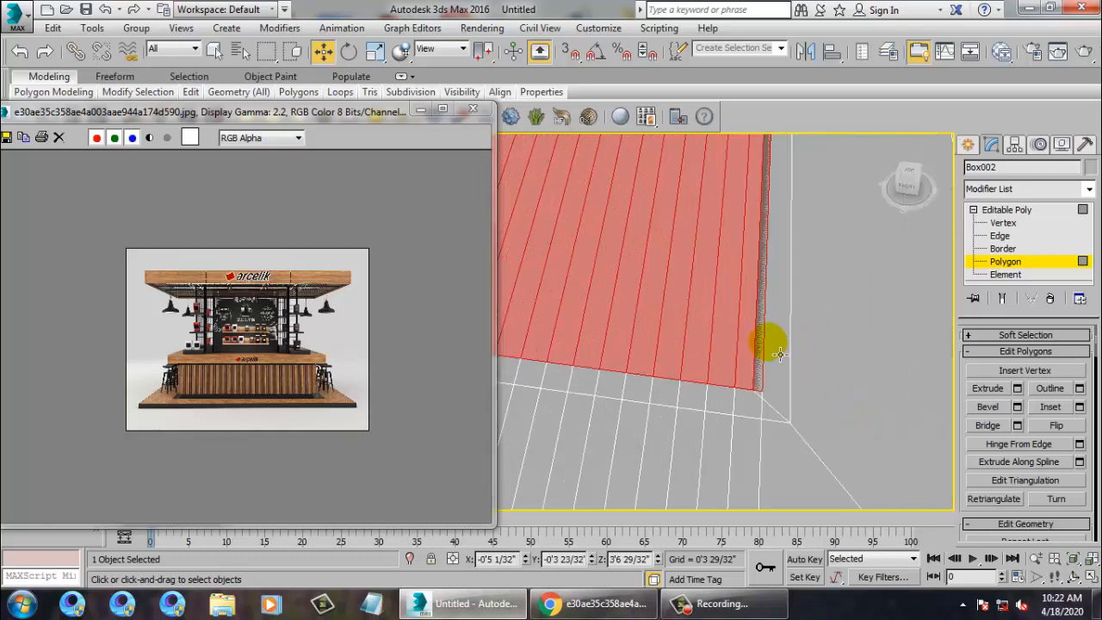
pyautogui.click(766, 354)
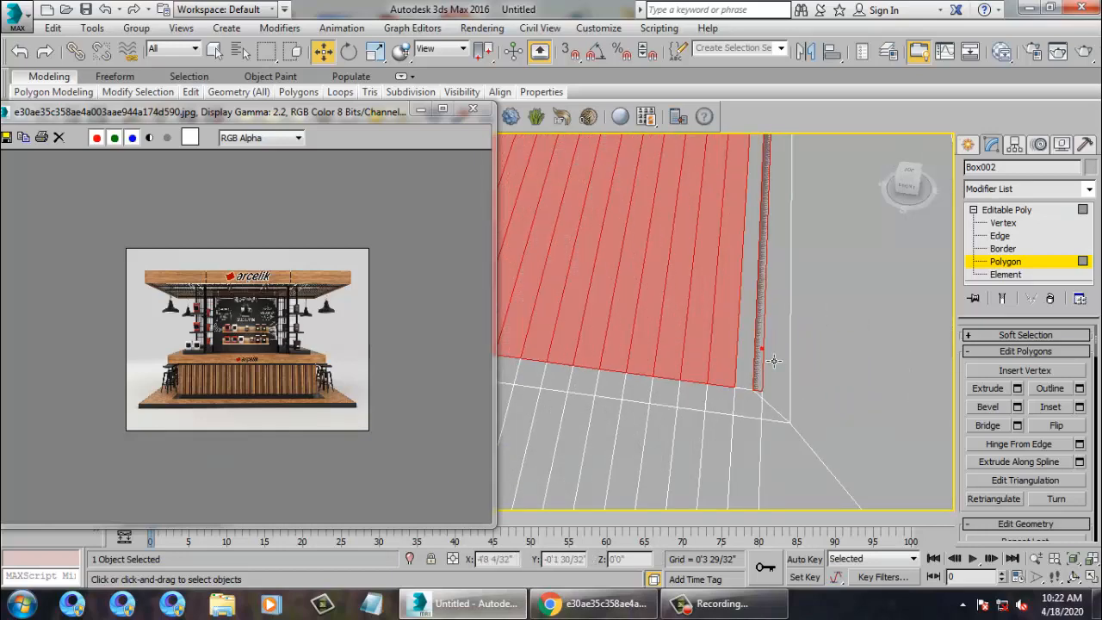
pyautogui.keyDown('alt'); pyautogui.moveTo(760, 378); pyautogui.dragTo(758, 375); pyautogui.keyUp('alt')
pyautogui.scroll(-3, 762, 365)
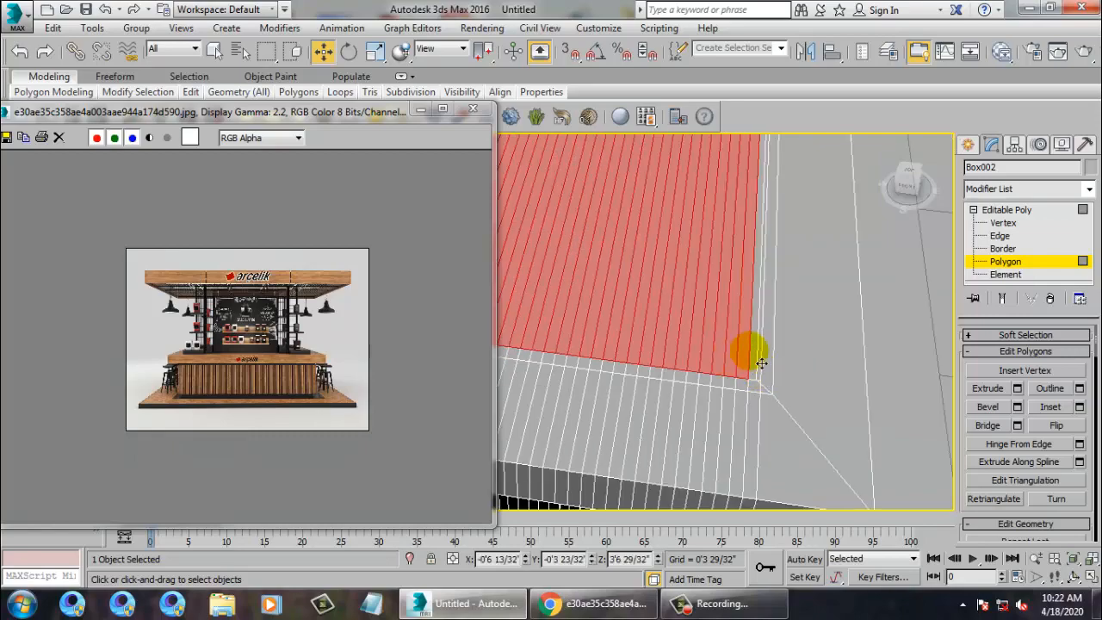
pyautogui.scroll(-6, 775, 375)
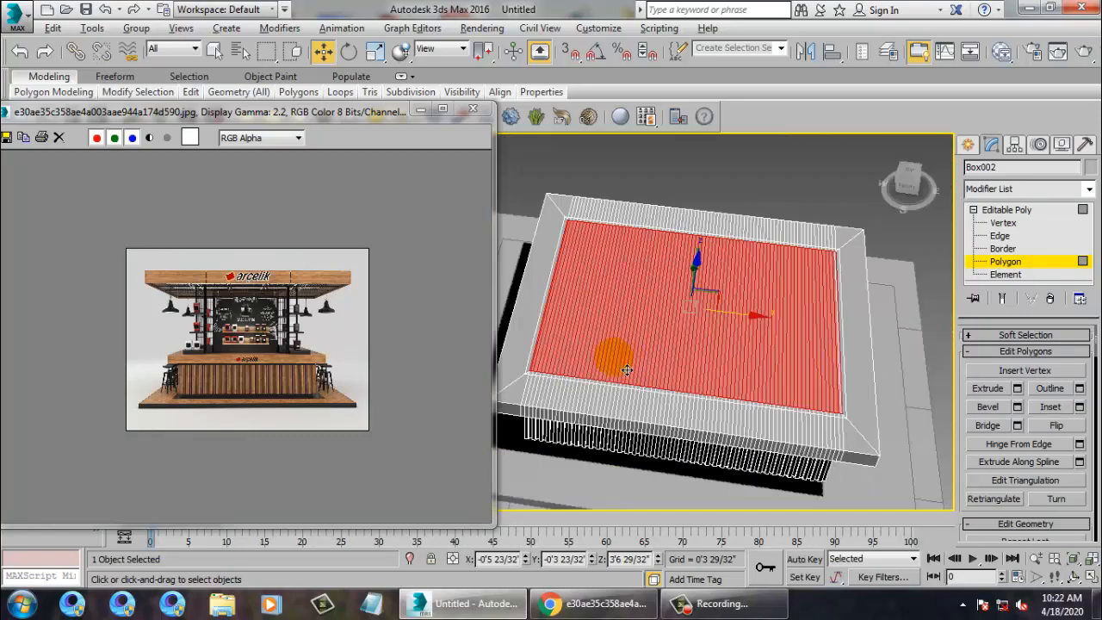
pyautogui.scroll(5, 740, 406)
pyautogui.scroll(-3, 658, 406)
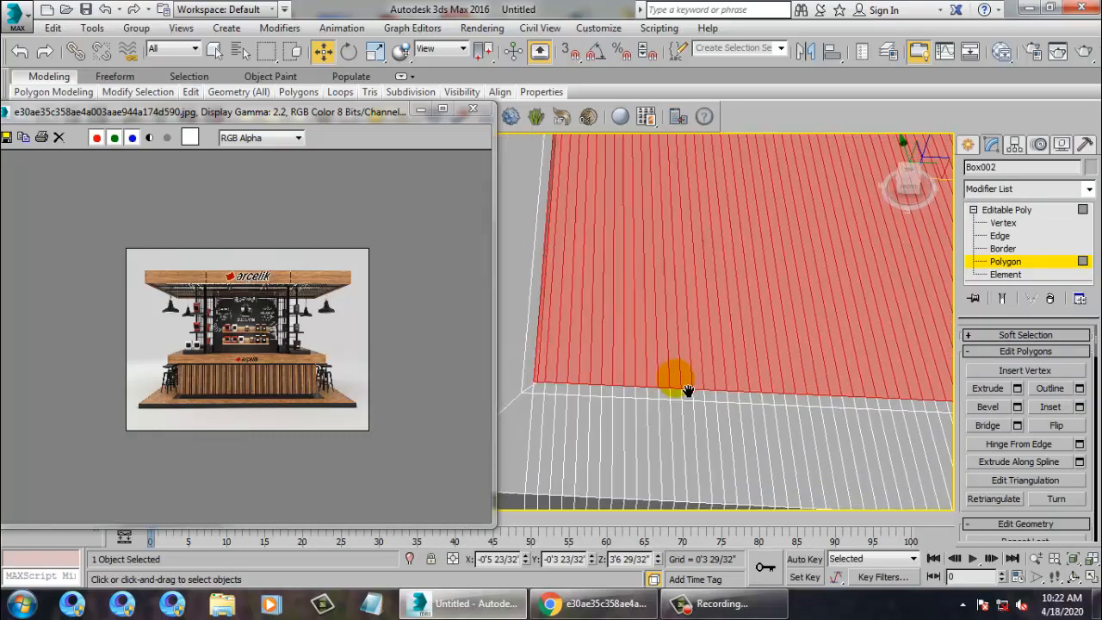
# Preview raising the top with Extrude, cancel, and remove the remaining edge strips from the selection.
pyautogui.click(1019, 390)
pyautogui.scroll(-6, 659, 369)
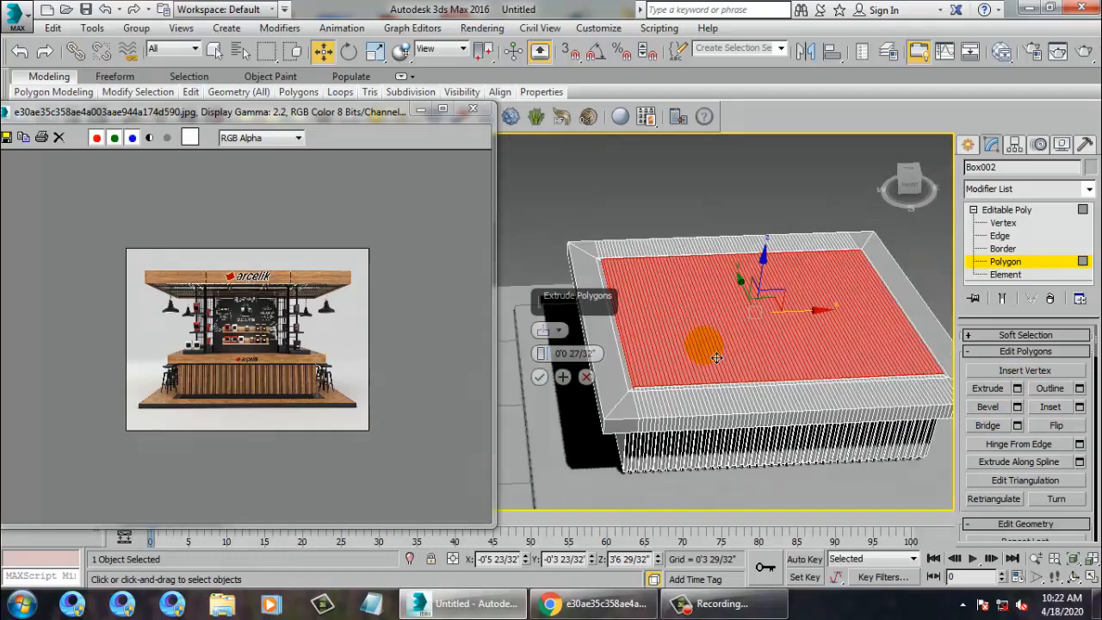
pyautogui.moveTo(540, 353); pyautogui.dragTo(586, 289)
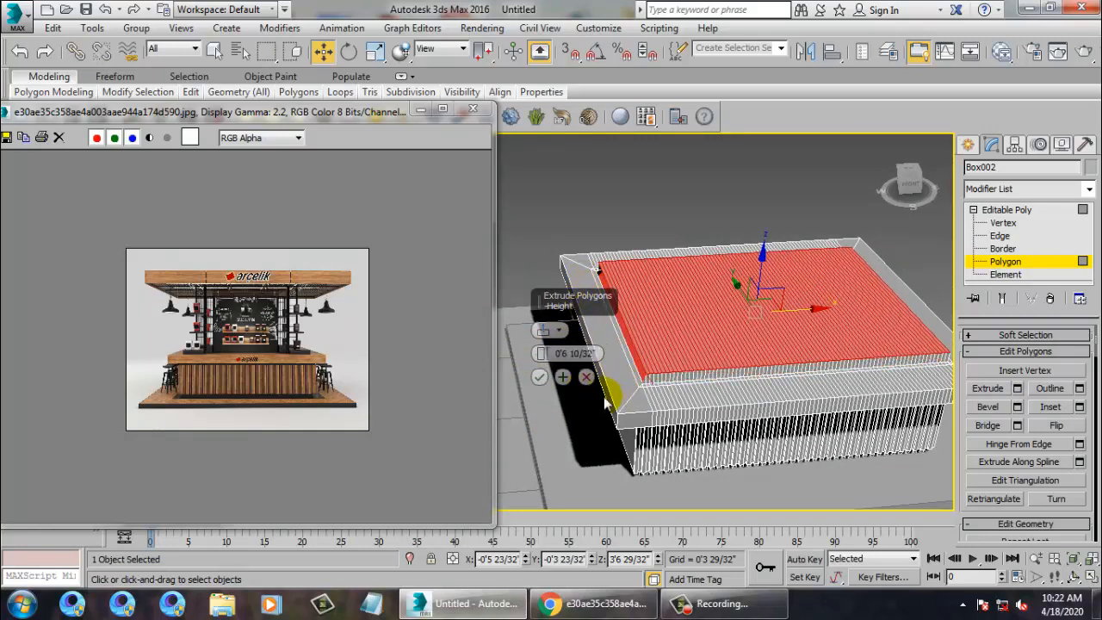
pyautogui.click(586, 377)
pyautogui.scroll(8, 609, 362)
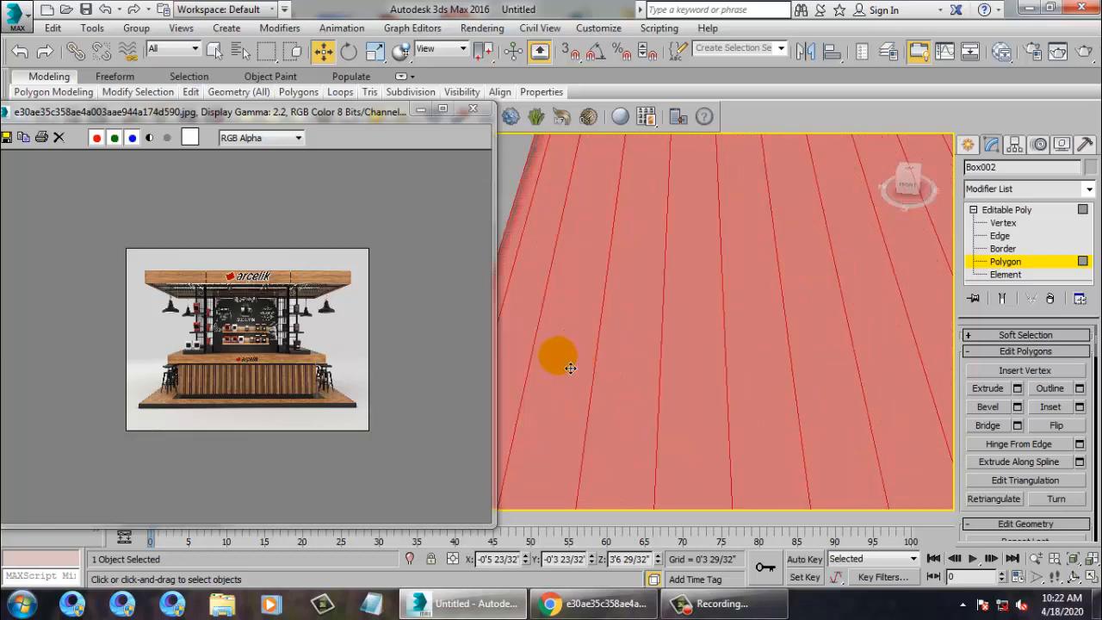
pyautogui.keyDown('alt'); pyautogui.click(522, 258); pyautogui.keyUp('alt')
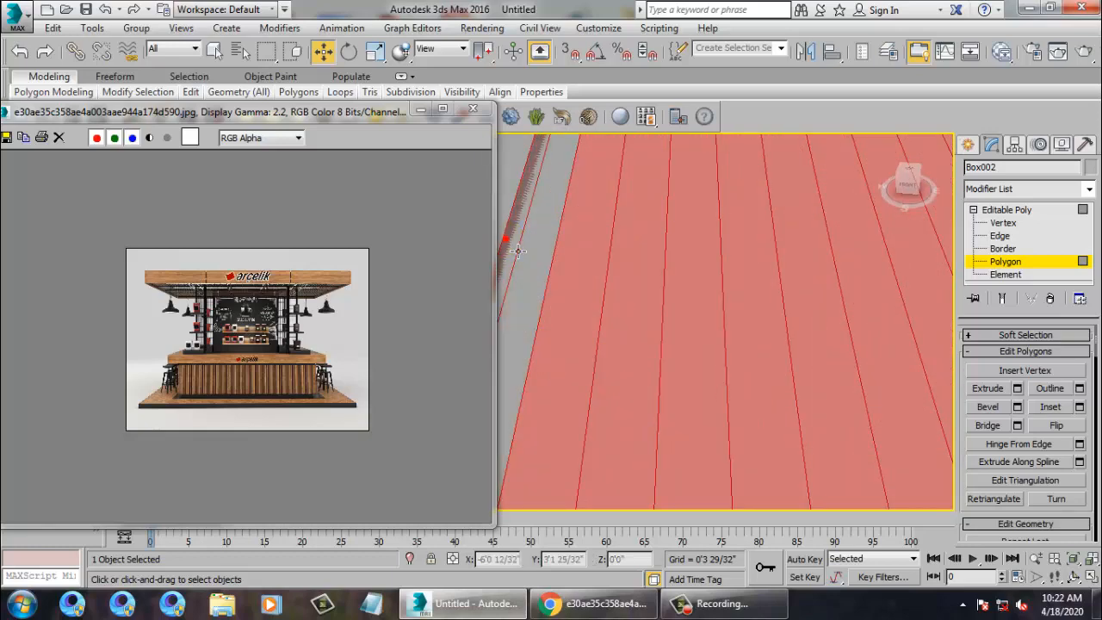
pyautogui.moveTo(518, 251); pyautogui.dragTo(624, 259, button='middle')
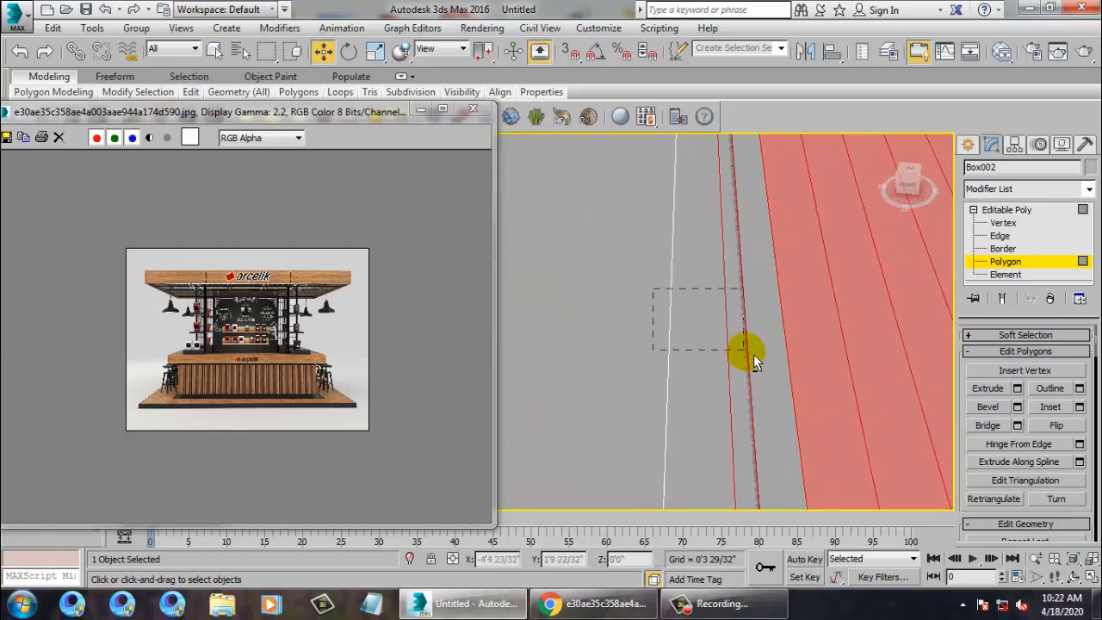
pyautogui.keyDown('alt'); pyautogui.moveTo(753, 353); pyautogui.dragTo(757, 351); pyautogui.keyUp('alt')
pyautogui.keyDown('ctrl'); pyautogui.click(773, 337); pyautogui.keyUp('ctrl')
pyautogui.scroll(-7, 812, 343)
pyautogui.moveTo(815, 346); pyautogui.dragTo(616, 364, button='middle')
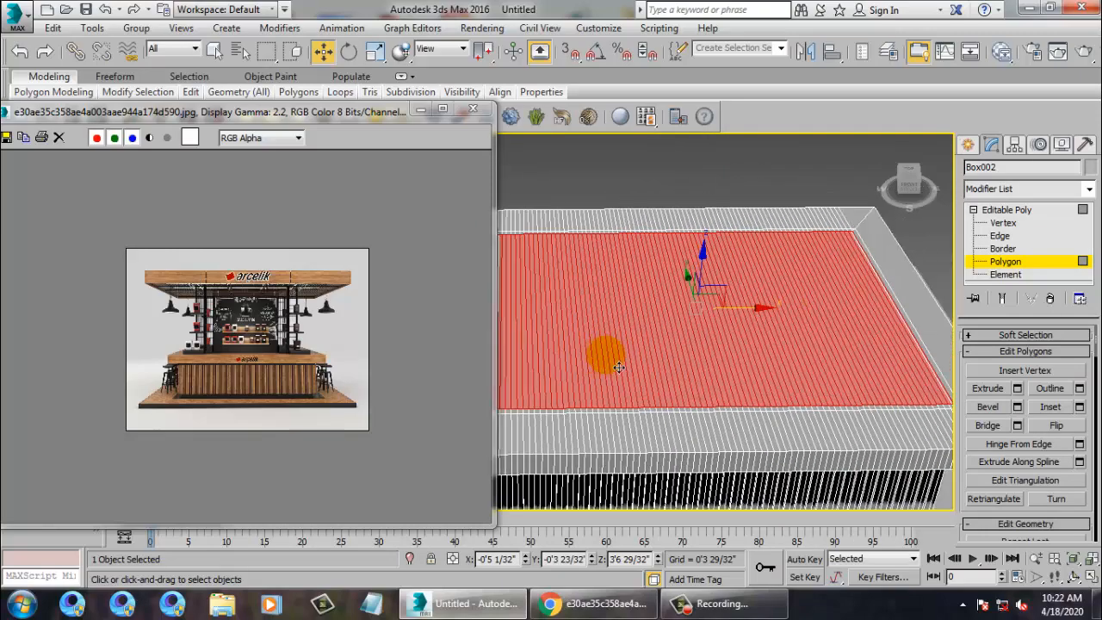
pyautogui.scroll(-4, 618, 367)
# Extrude the inner top down about 3'11 6/32" to hollow out the counter.
pyautogui.click(1017, 389)
pyautogui.scroll(3, 645, 345)
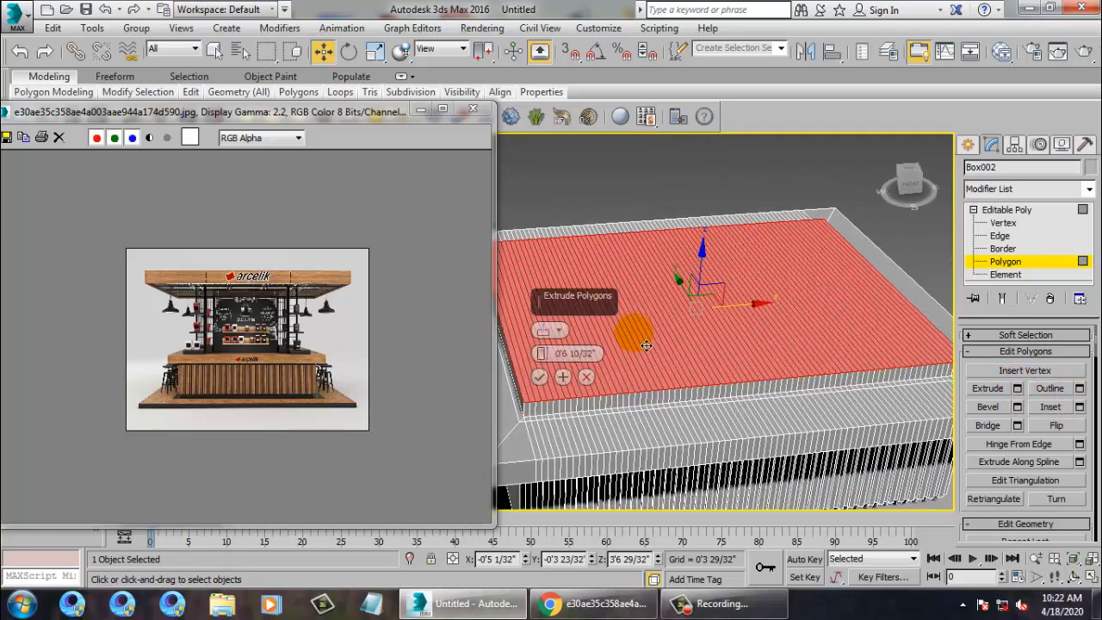
pyautogui.scroll(-4, 646, 345)
pyautogui.moveTo(541, 353); pyautogui.dragTo(620, 308)
pyautogui.click(541, 377)
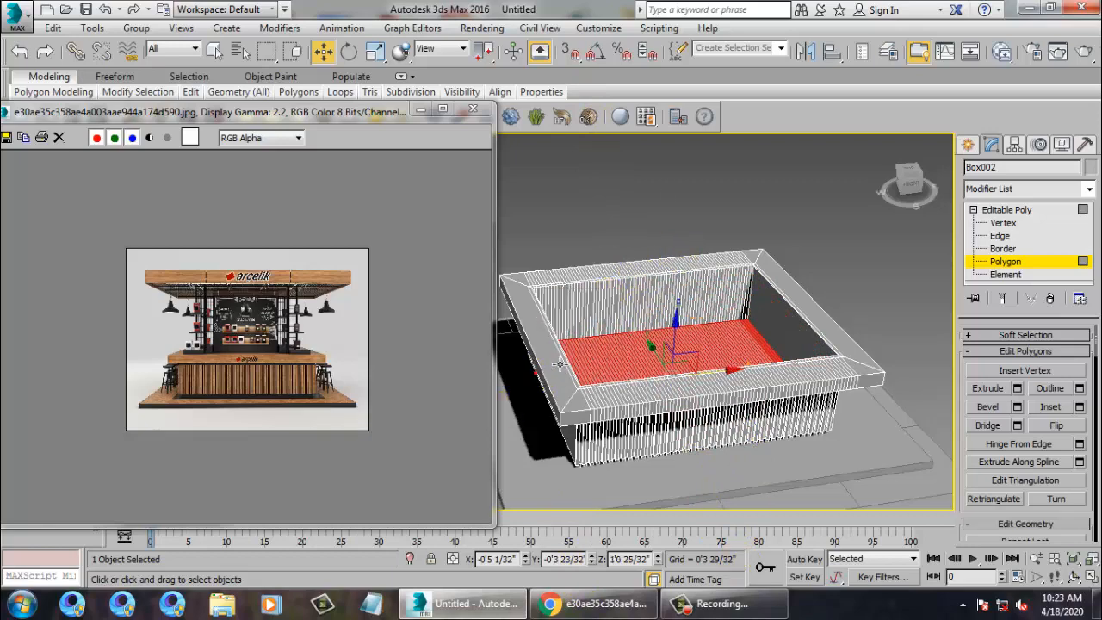
pyautogui.keyDown('alt'); pyautogui.moveTo(788, 284); pyautogui.dragTo(599, 380, button='middle'); pyautogui.keyUp('alt')
pyautogui.click(344, 336)
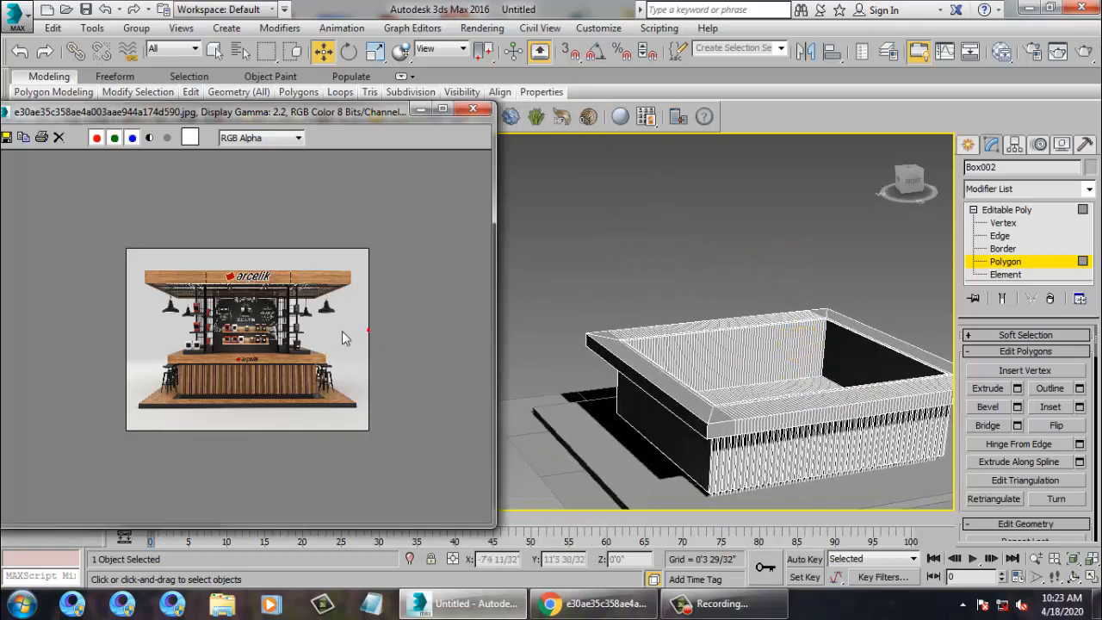
pyautogui.scroll(1, 307, 323)
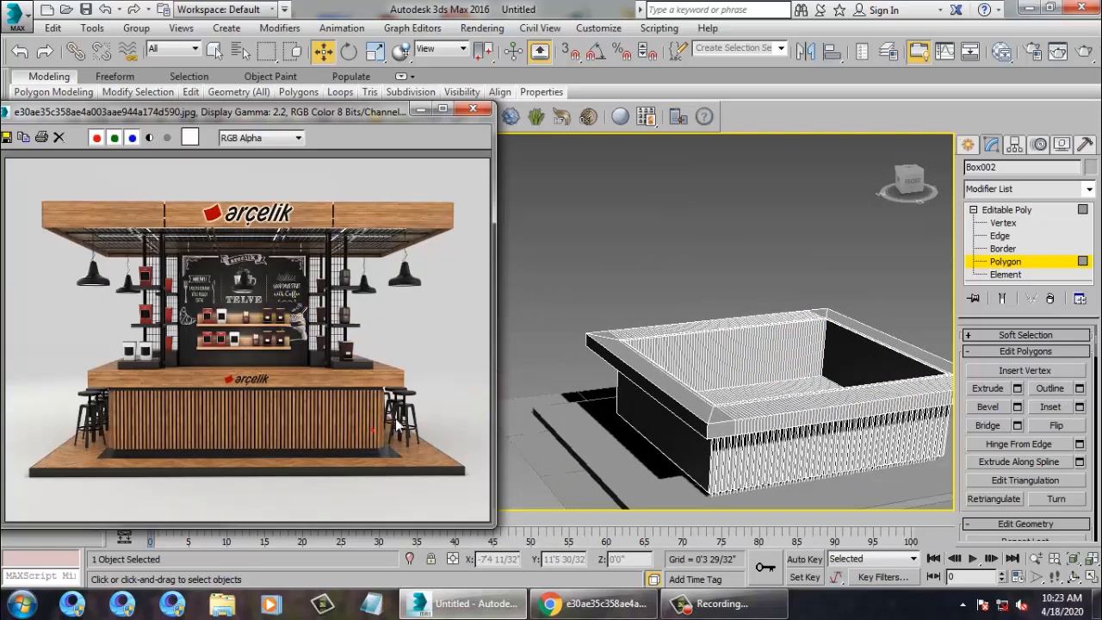
pyautogui.scroll(1, 398, 427)
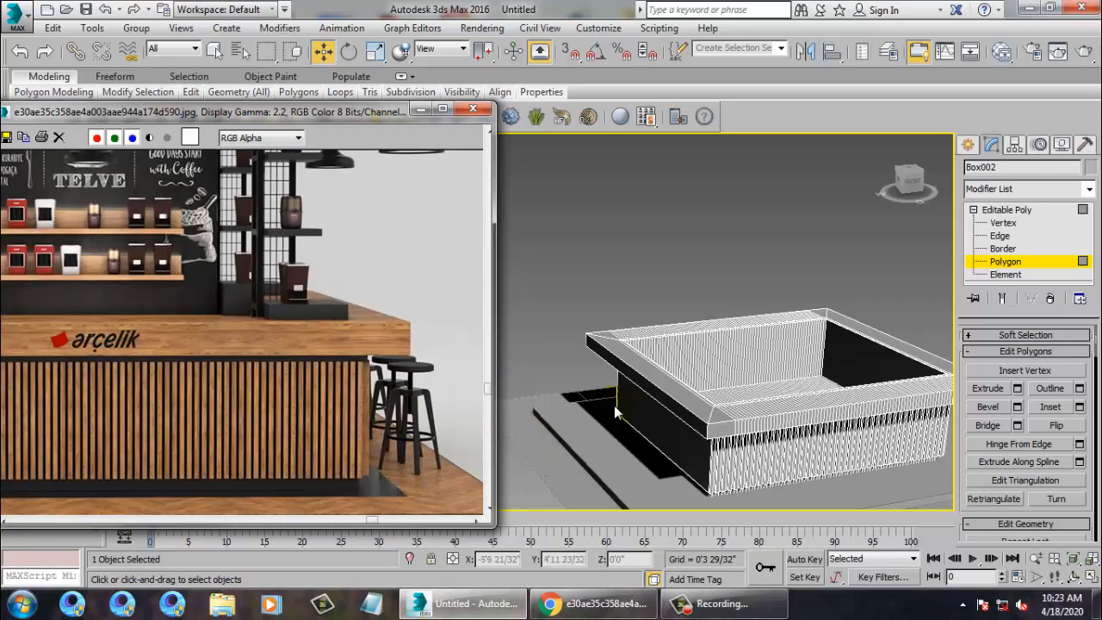
pyautogui.keyDown('alt'); pyautogui.moveTo(680, 436); pyautogui.dragTo(711, 422, button='middle'); pyautogui.keyUp('alt')
# Save the scene as coffe_1.max inside Desktop\Coffe Stall.
pyautogui.hotkey('ctrl', 's')
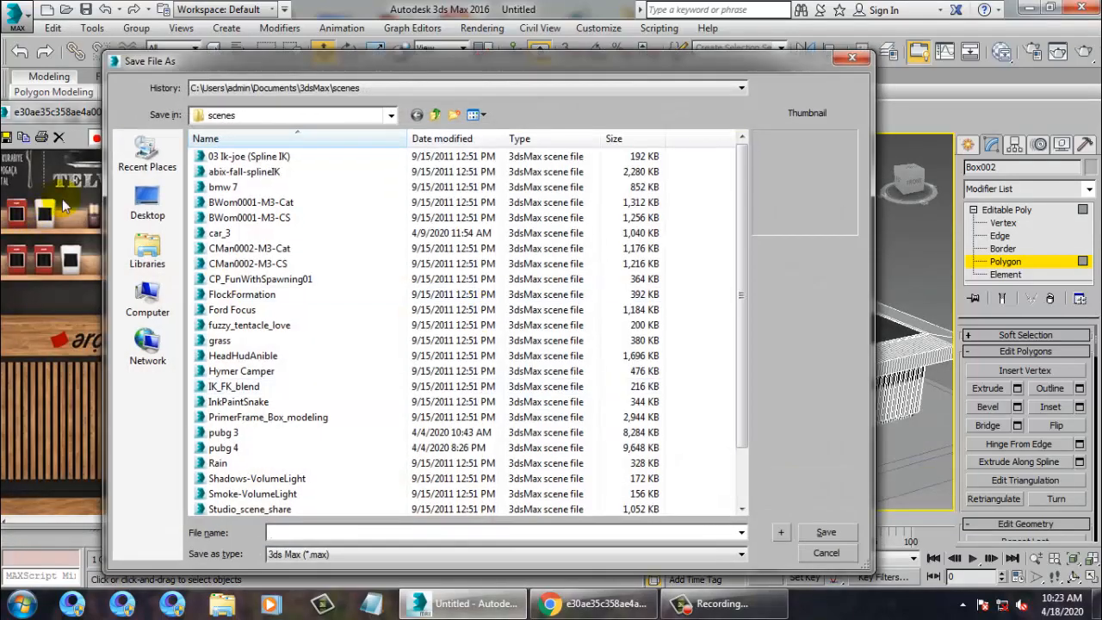
pyautogui.click(148, 205)
pyautogui.click(636, 308)
pyautogui.press('c')
pyautogui.press('c')
pyautogui.press('c')
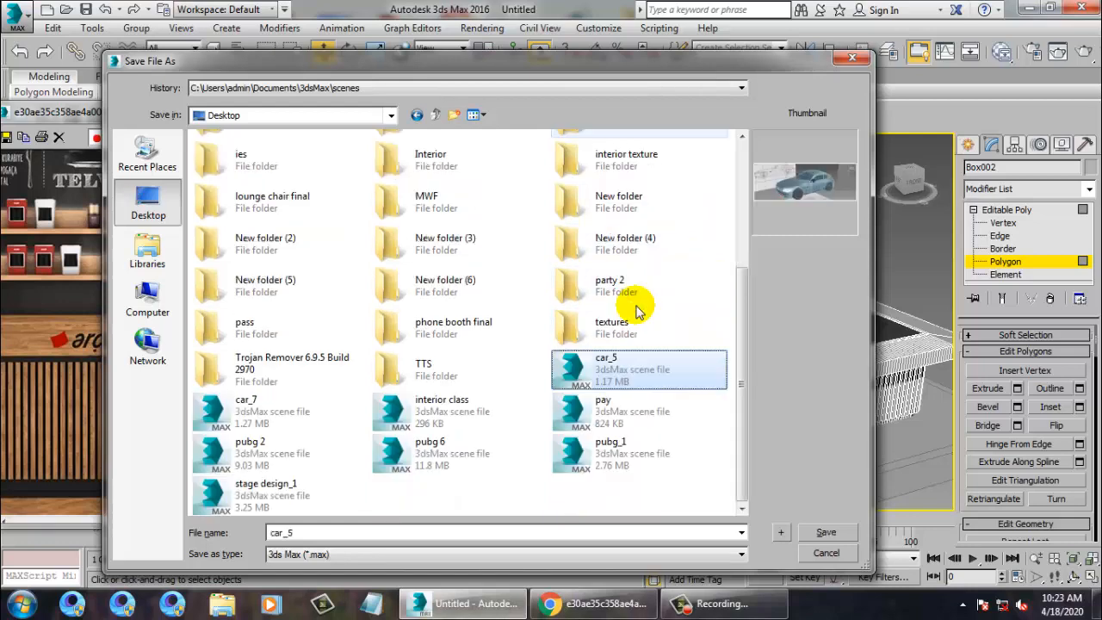
pyautogui.press('c')
pyautogui.press('c')
pyautogui.press('c')
pyautogui.press('c')
pyautogui.press('c')
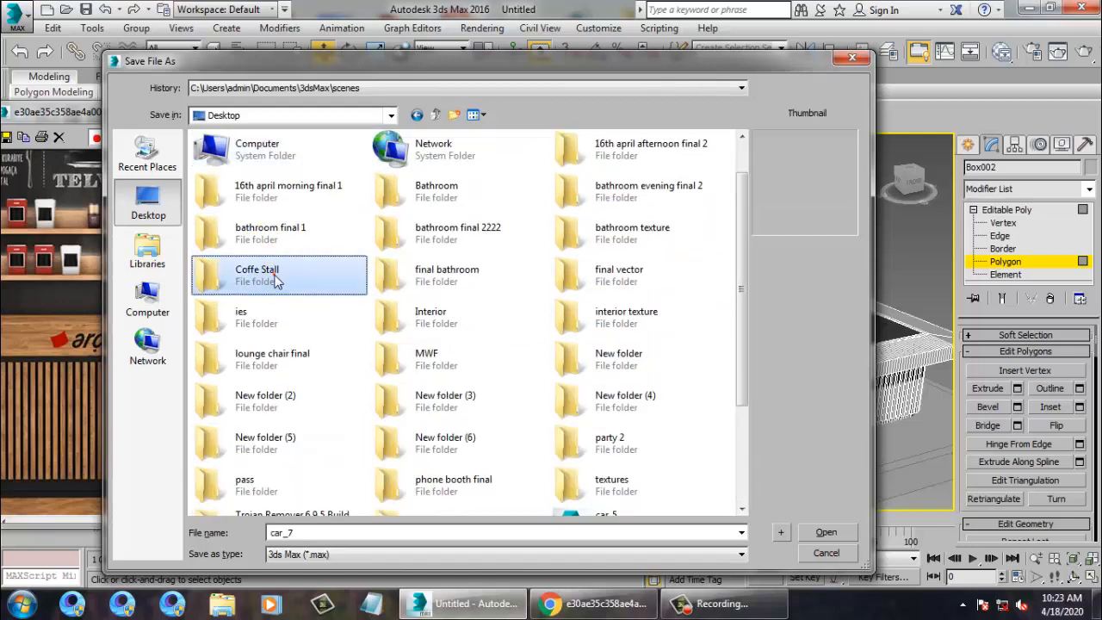
pyautogui.doubleClick(274, 279)
pyautogui.click(310, 529)
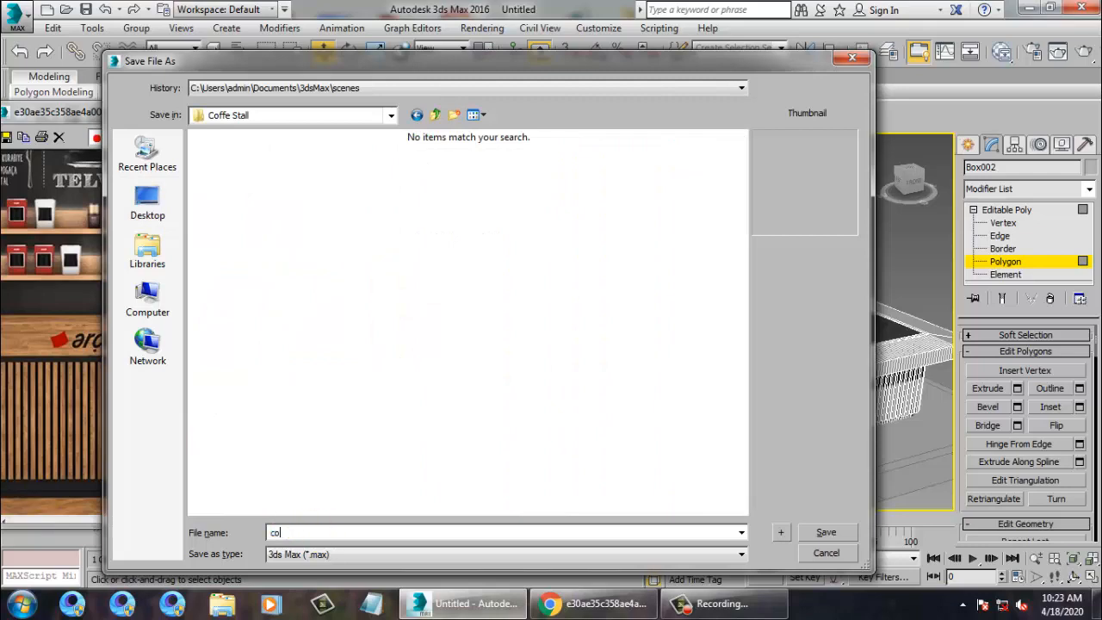
pyautogui.write('coffe_1')
pyautogui.press('Return')
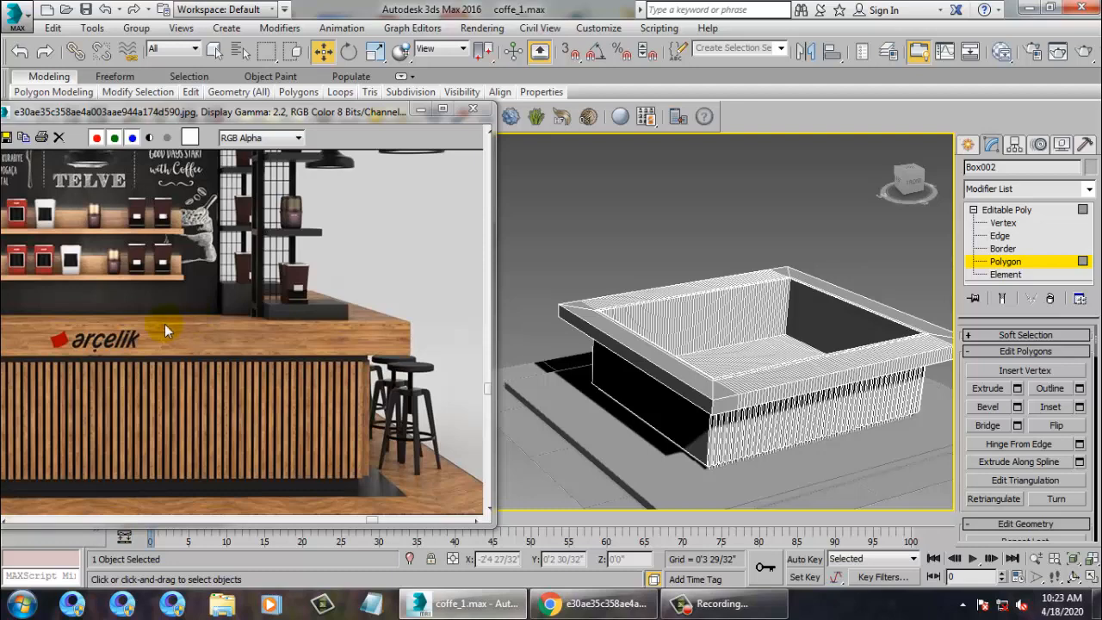
# Arm the Box tool from the Create panel's Standard Primitives.
pyautogui.scroll(-3, 190, 288)
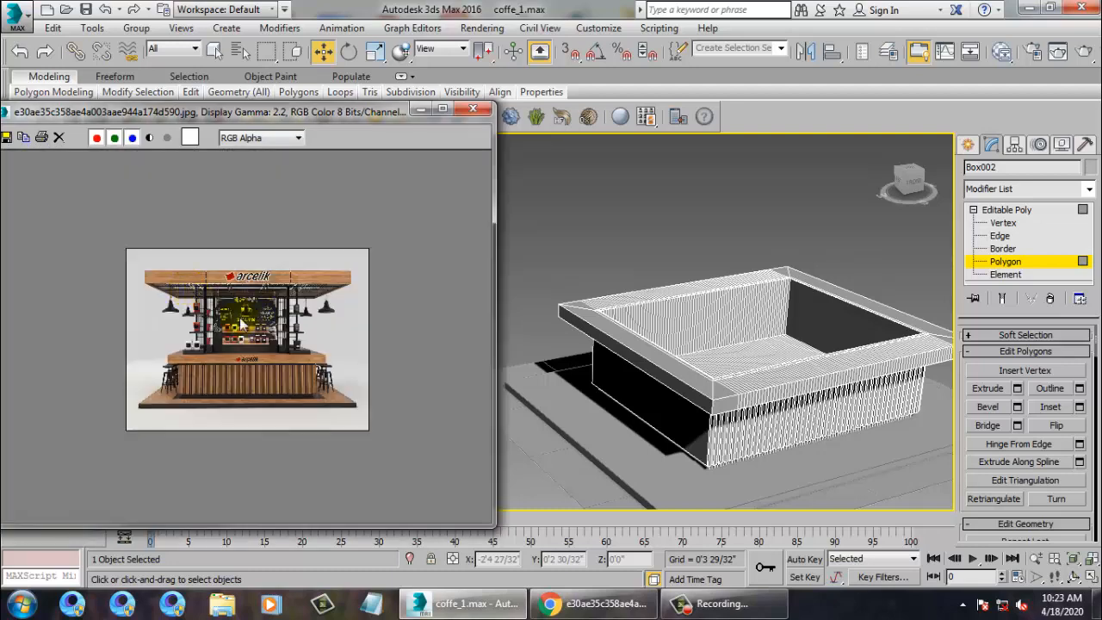
pyautogui.scroll(2, 173, 345)
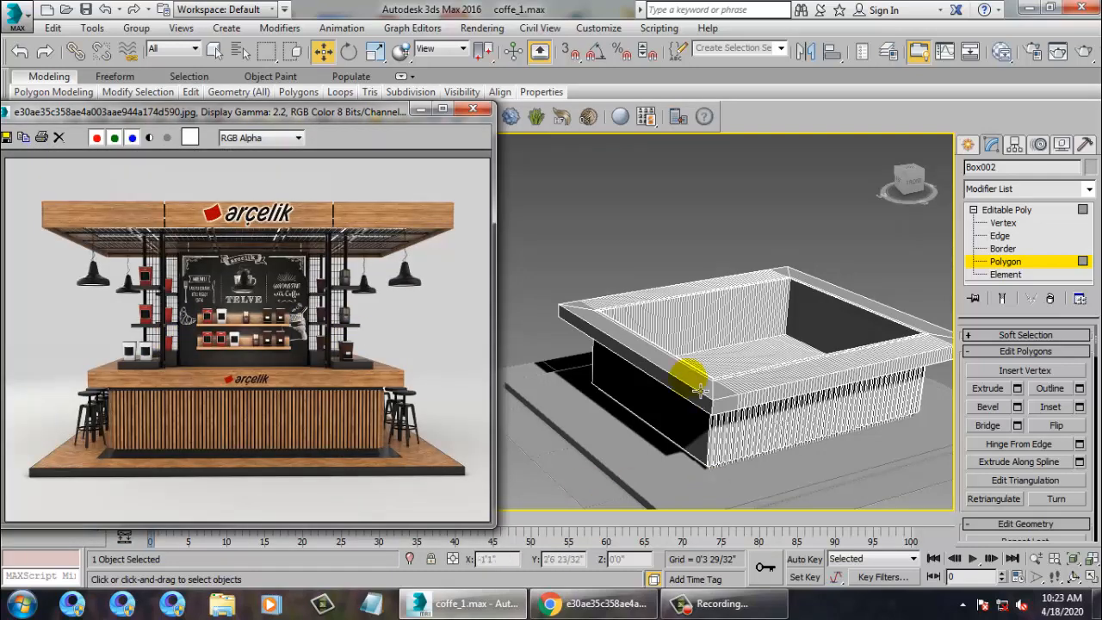
pyautogui.keyDown('alt'); pyautogui.moveTo(693, 376); pyautogui.dragTo(707, 351, button='middle'); pyautogui.keyUp('alt')
pyautogui.scroll(3, 342, 403)
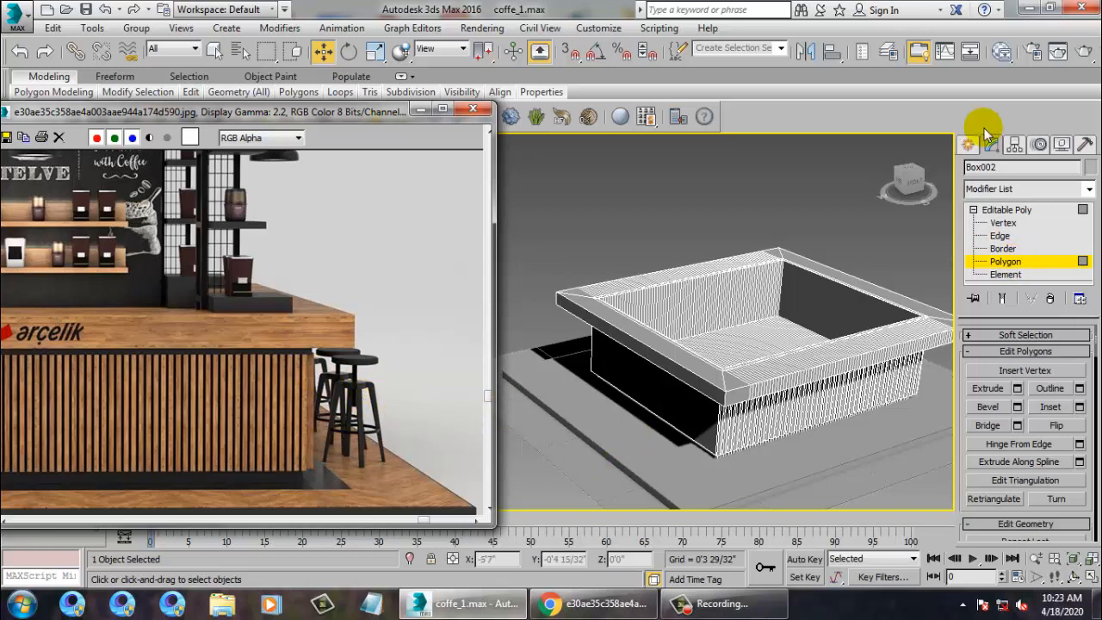
pyautogui.click(968, 145)
pyautogui.click(996, 247)
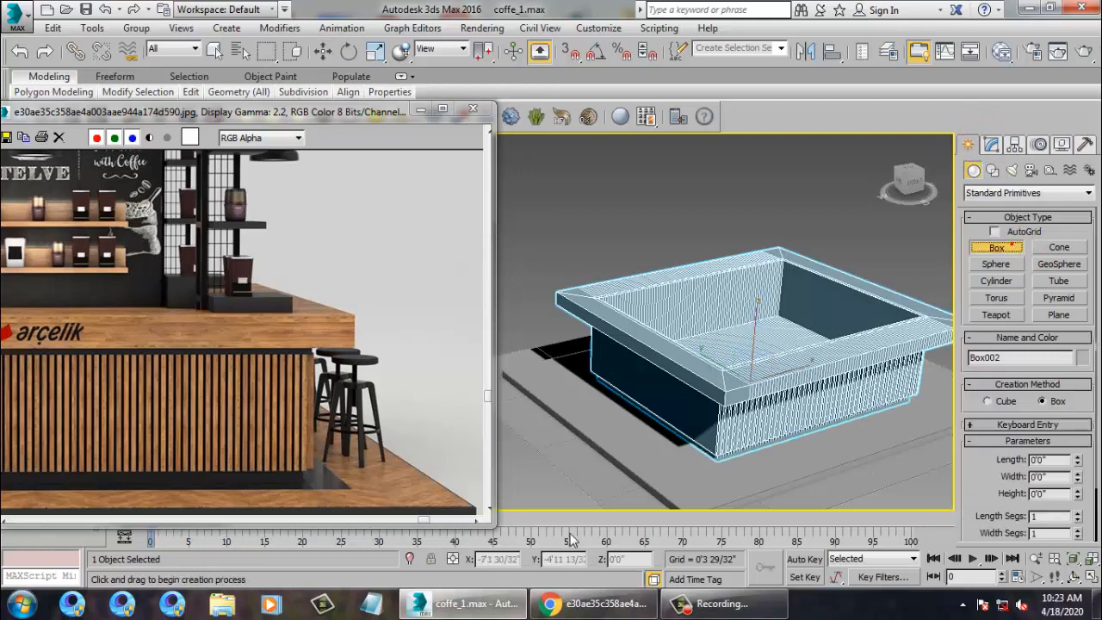
# In the Top view, draw a new box, Box003, beside the counter's corner.
pyautogui.keyDown('alt'); pyautogui.moveTo(719, 419); pyautogui.dragTo(659, 457, button='middle'); pyautogui.keyUp('alt')
pyautogui.hotkey('alt', 'w')
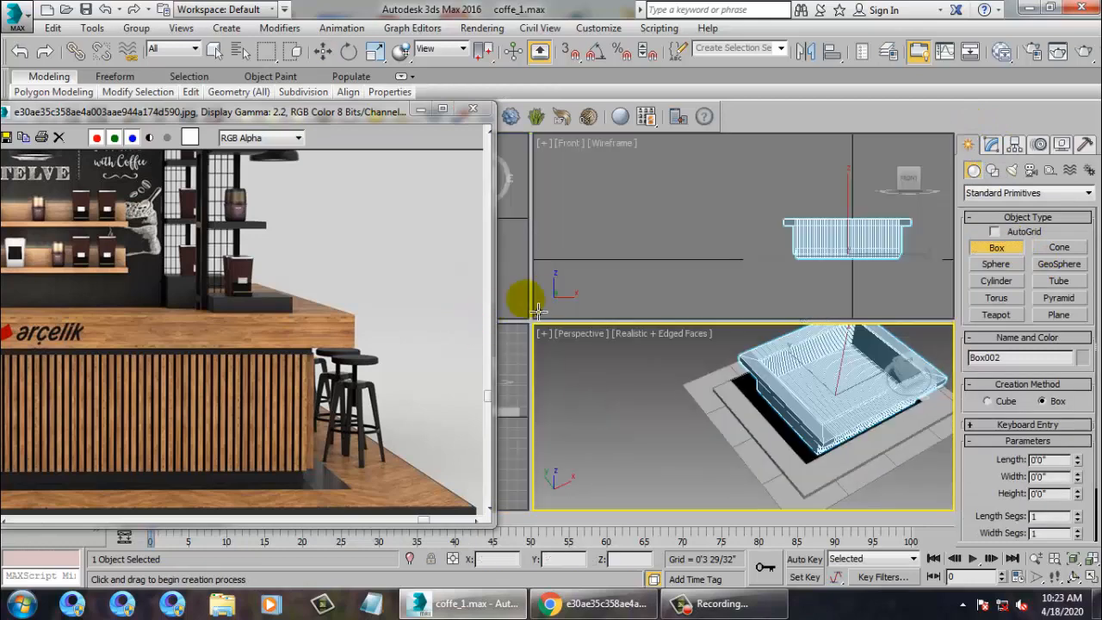
pyautogui.middleClick(523, 290)
pyautogui.hotkey('alt', 'w')
pyautogui.scroll(2, 530, 288)
pyautogui.moveTo(766, 305); pyautogui.dragTo(611, 270, button='middle')
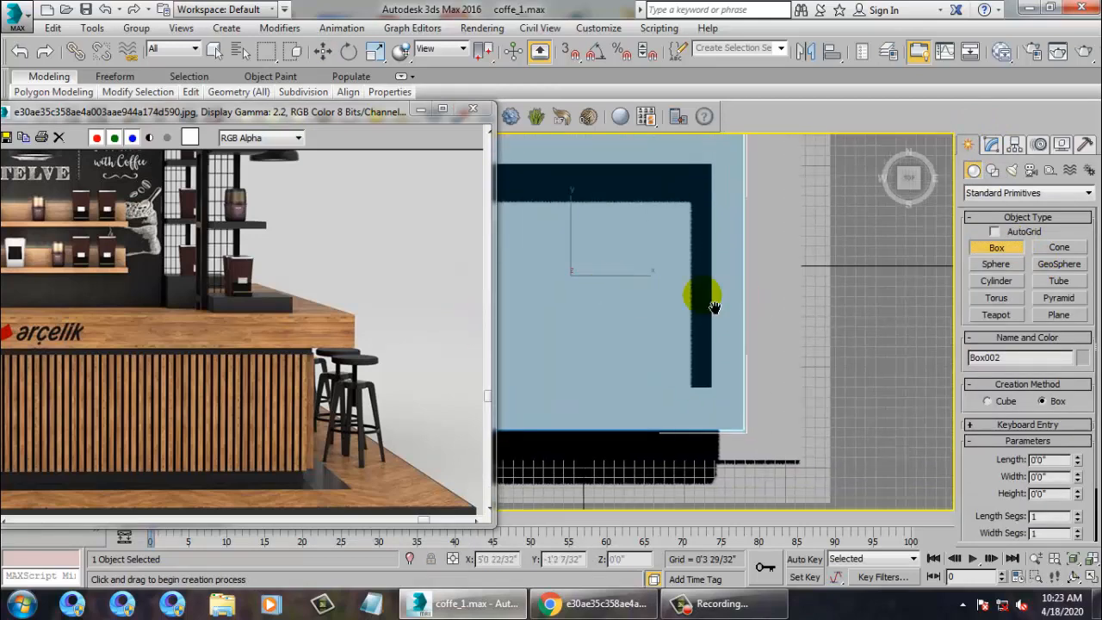
pyautogui.scroll(2, 714, 307)
pyautogui.moveTo(835, 356); pyautogui.dragTo(709, 346, button='middle')
pyautogui.moveTo(686, 342); pyautogui.dragTo(729, 392)
pyautogui.click(732, 382)
# Lift Box003 up above the floor in the Perspective view.
pyautogui.press('w')
pyautogui.hotkey('alt', 'w')
pyautogui.middleClick(831, 423)
pyautogui.press('z')
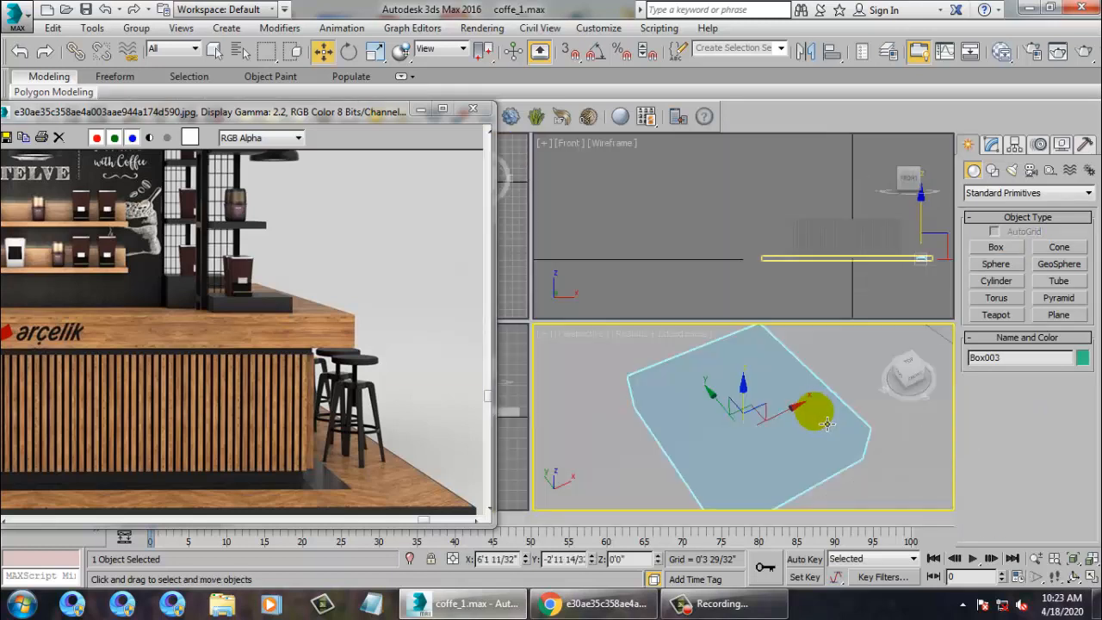
pyautogui.hotkey('alt', 'w')
pyautogui.keyDown('alt'); pyautogui.moveTo(831, 423); pyautogui.dragTo(671, 339, button='middle'); pyautogui.keyUp('alt')
pyautogui.scroll(-5, 708, 326)
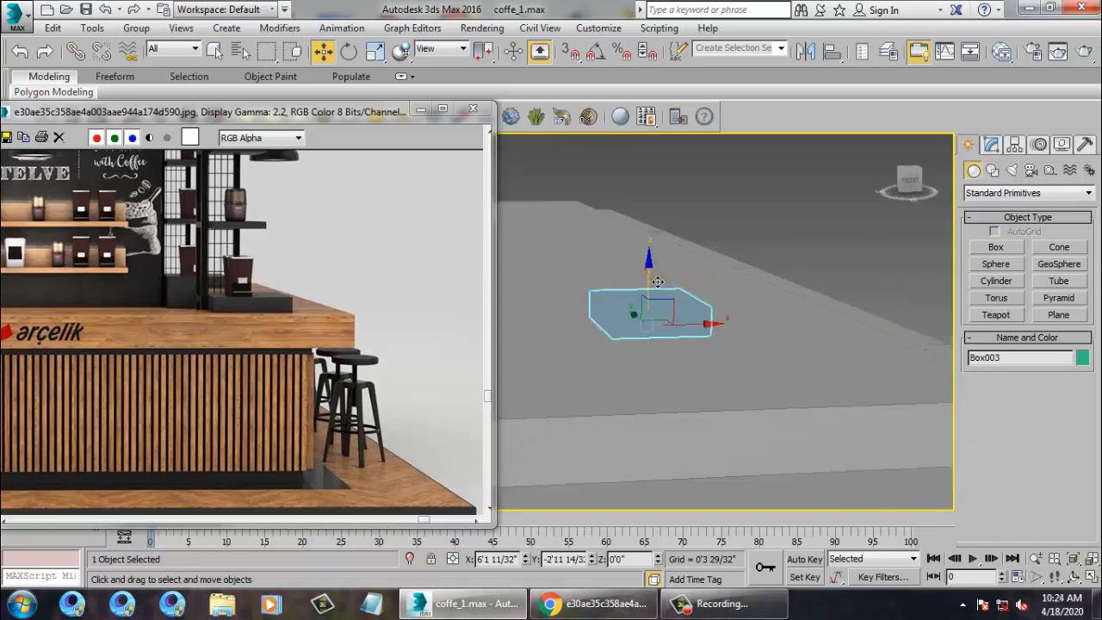
pyautogui.moveTo(647, 269); pyautogui.dragTo(656, 40)
pyautogui.moveTo(711, 225); pyautogui.dragTo(676, 302, button='middle')
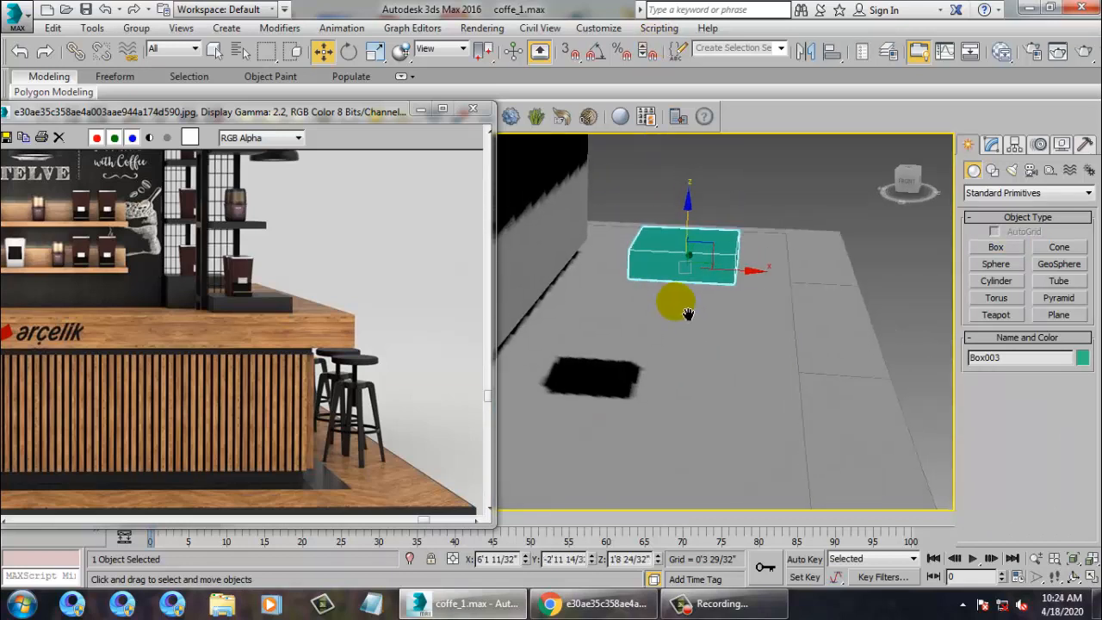
pyautogui.scroll(2, 689, 301)
# Shrink Box003, flatten it in Z, and raise it to Z 1'10 26/32".
pyautogui.press('r')
pyautogui.moveTo(693, 265)
pyautogui.mouseDown()
pyautogui.moveTo(685, 254)
pyautogui.moveTo(702, 246)
pyautogui.mouseUp()
pyautogui.moveTo(687, 192); pyautogui.dragTo(694, 268)
pyautogui.press('w')
pyautogui.moveTo(687, 226); pyautogui.dragTo(697, 183)
pyautogui.hotkey('alt', 'w')
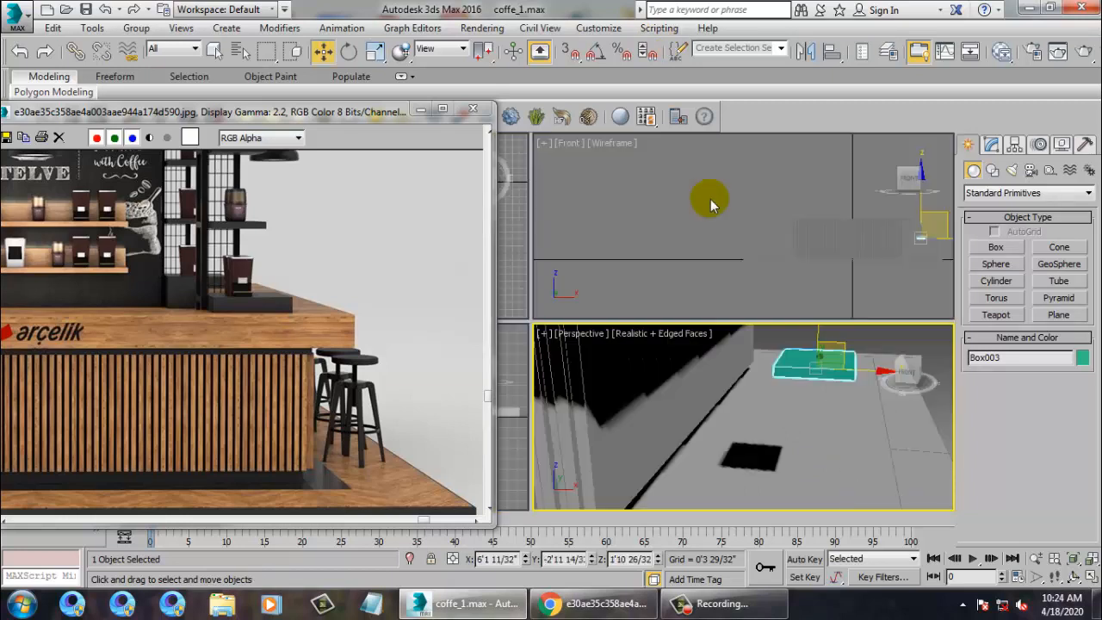
pyautogui.hotkey('alt', 'w')
pyautogui.keyDown('alt'); pyautogui.moveTo(693, 238); pyautogui.dragTo(705, 251, button='middle'); pyautogui.keyUp('alt')
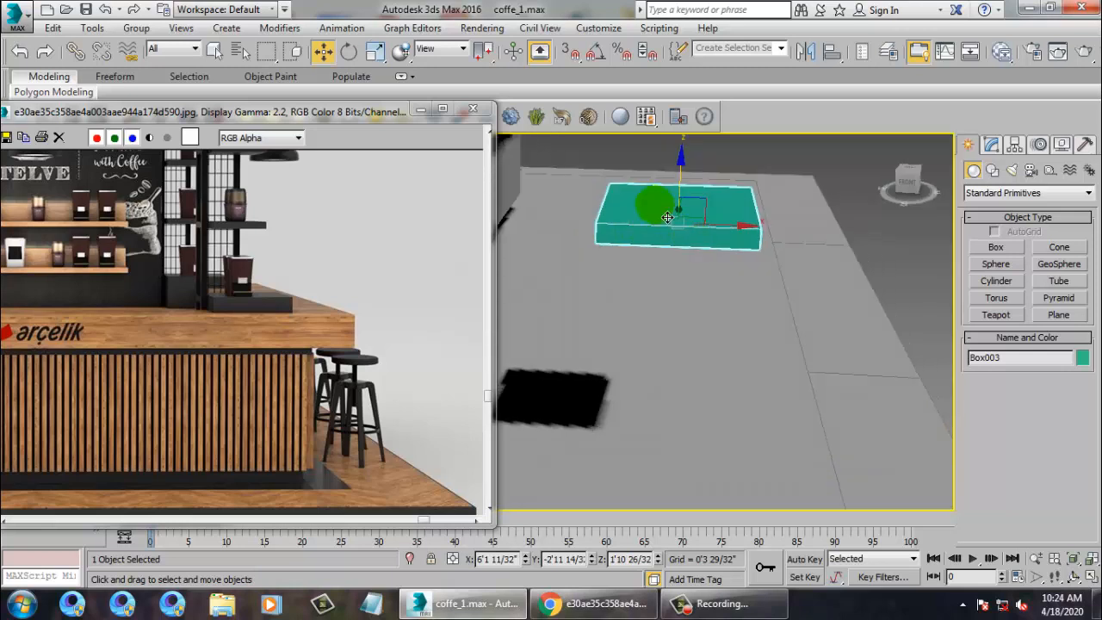
# Convert Box003 to an editable poly and connect its parallel edges with 2 segments.
pyautogui.rightClick(754, 201)
pyautogui.moveTo(723, 364)
pyautogui.click(813, 382)
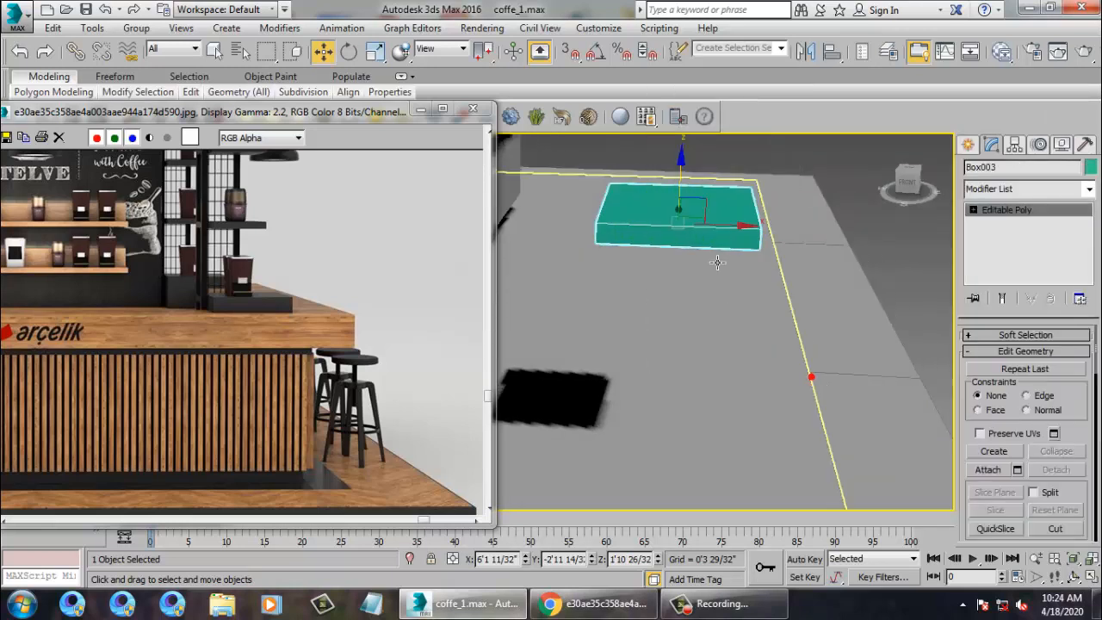
pyautogui.press('2')
pyautogui.moveTo(668, 167); pyautogui.dragTo(674, 330)
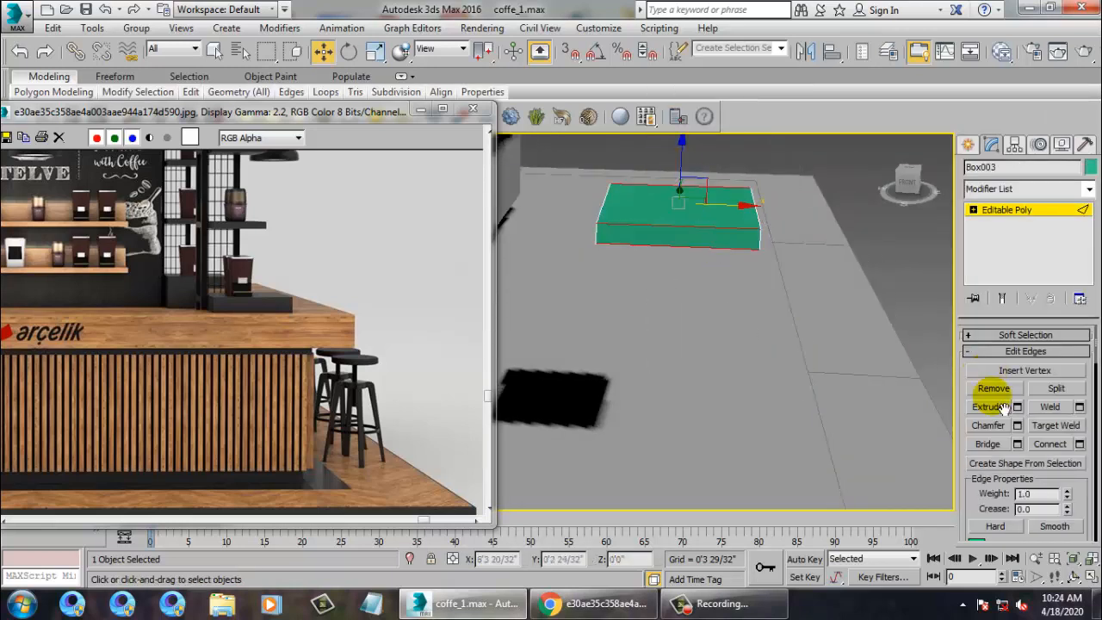
pyautogui.click(1079, 444)
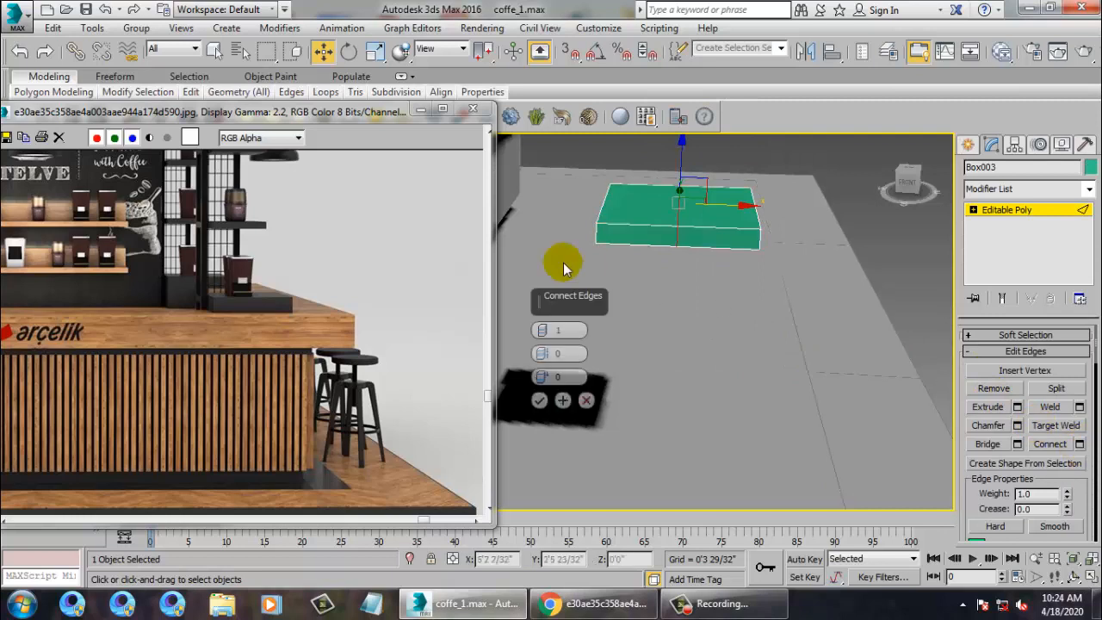
pyautogui.click(545, 332)
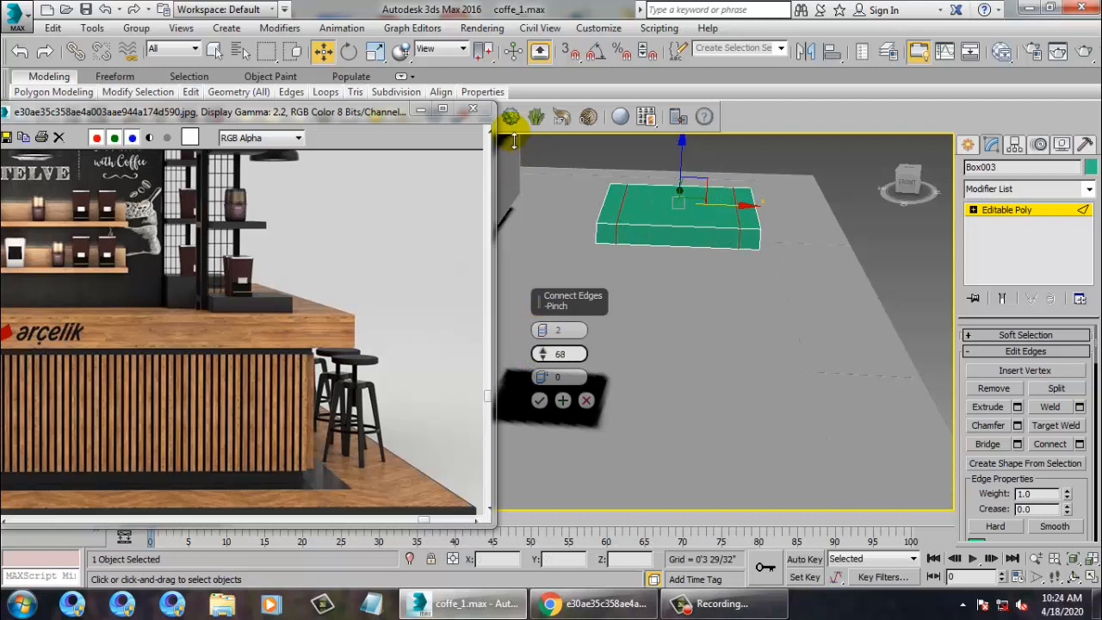
pyautogui.click(539, 400)
# Connect the lengthwise edges with 2 segments too, then view the slab's underside.
pyautogui.moveTo(688, 241); pyautogui.dragTo(699, 405, button='middle')
pyautogui.moveTo(858, 420); pyautogui.dragTo(861, 422)
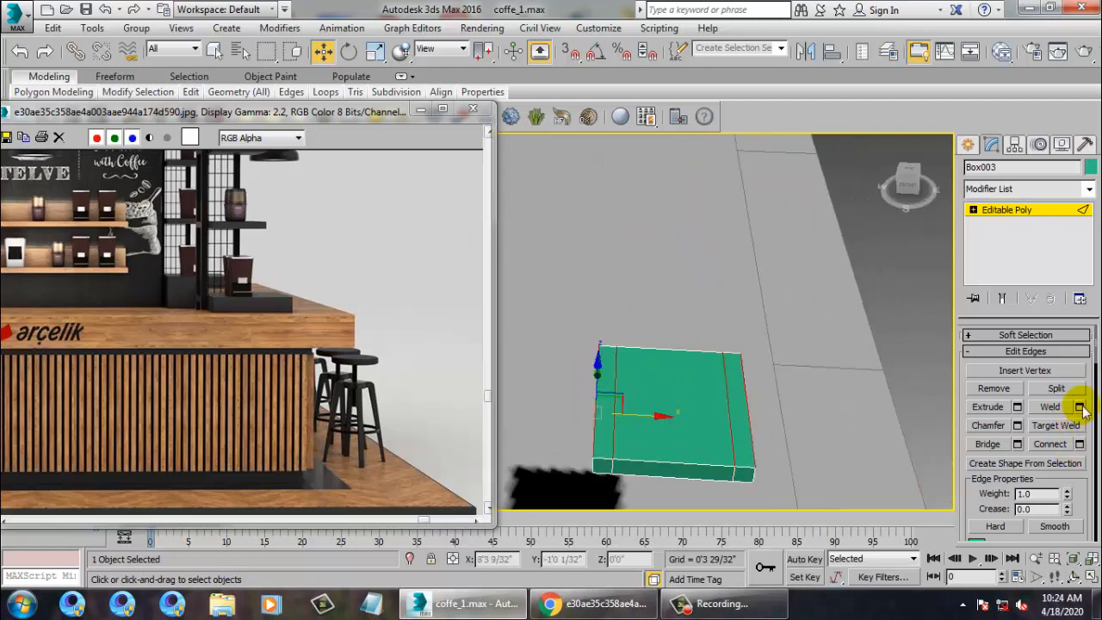
pyautogui.click(1079, 444)
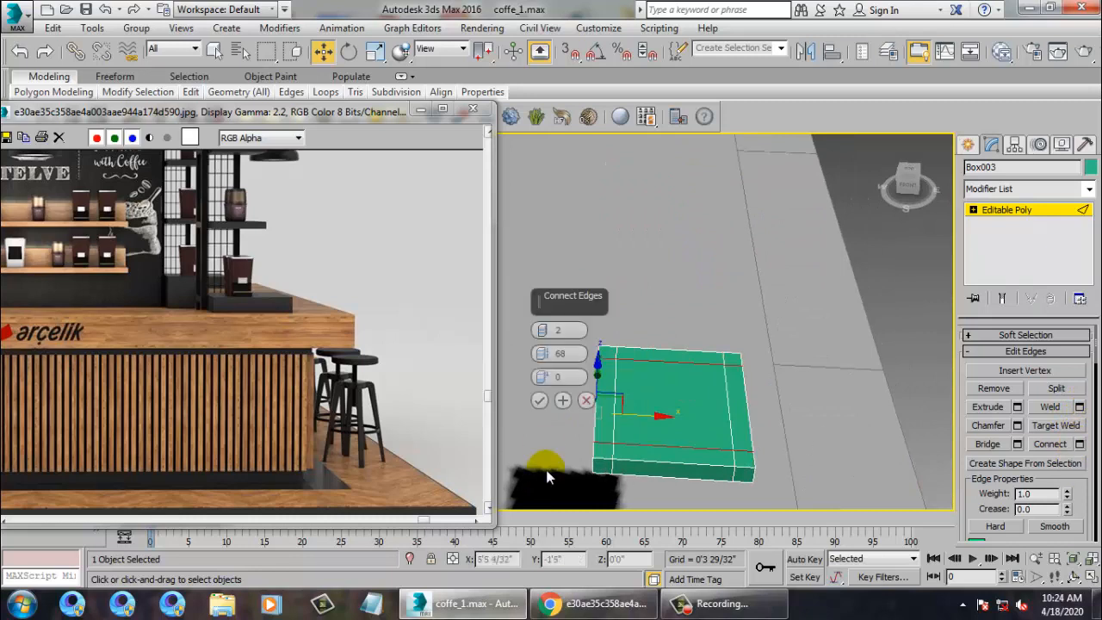
pyautogui.click(540, 401)
pyautogui.keyDown('alt'); pyautogui.moveTo(794, 398); pyautogui.dragTo(816, 310, button='middle'); pyautogui.keyUp('alt')
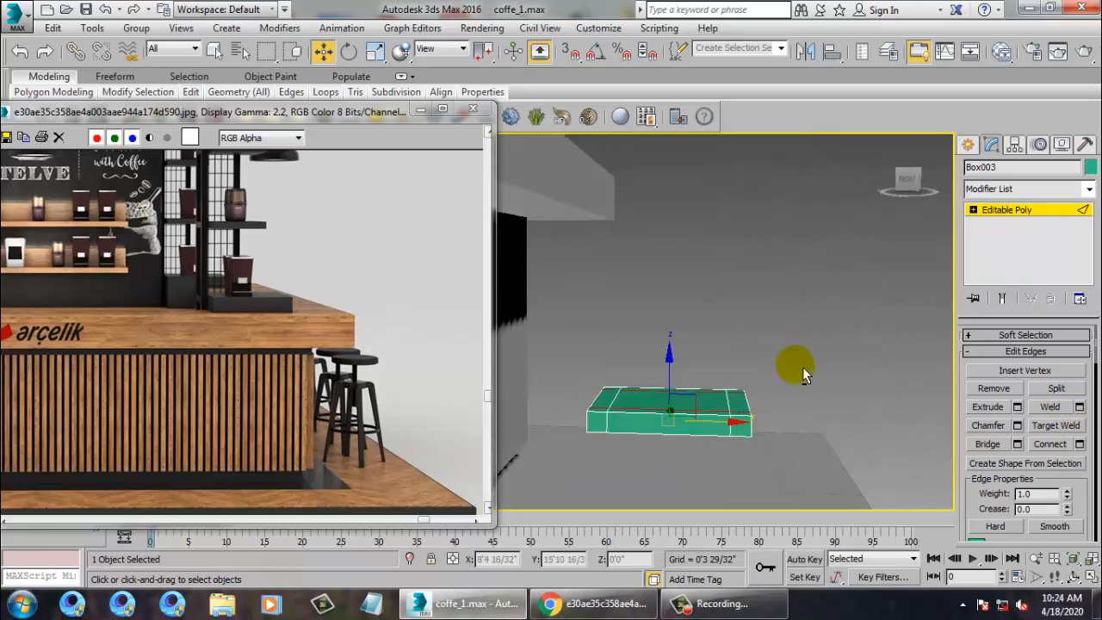
pyautogui.keyDown('alt'); pyautogui.moveTo(802, 368); pyautogui.dragTo(813, 298, button='middle'); pyautogui.keyUp('alt')
# Select the four underside corner polygons and extrude them 3'6 10/32" down into legs.
pyautogui.press('4')
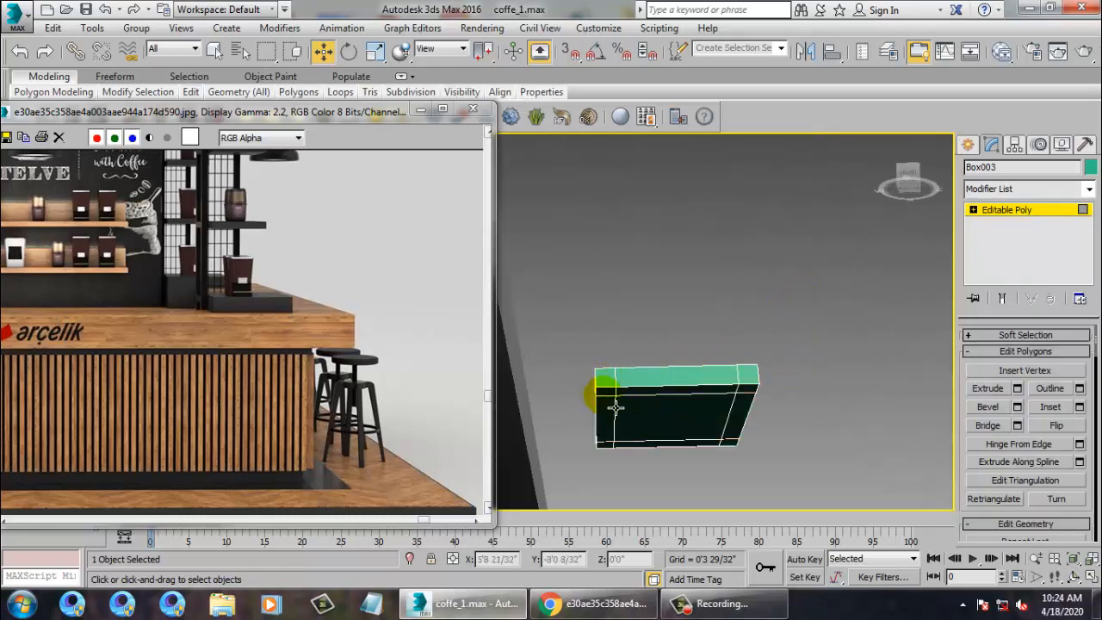
pyautogui.click(615, 408)
pyautogui.keyDown('alt'); pyautogui.moveTo(620, 403); pyautogui.dragTo(751, 418, button='middle'); pyautogui.keyUp('alt')
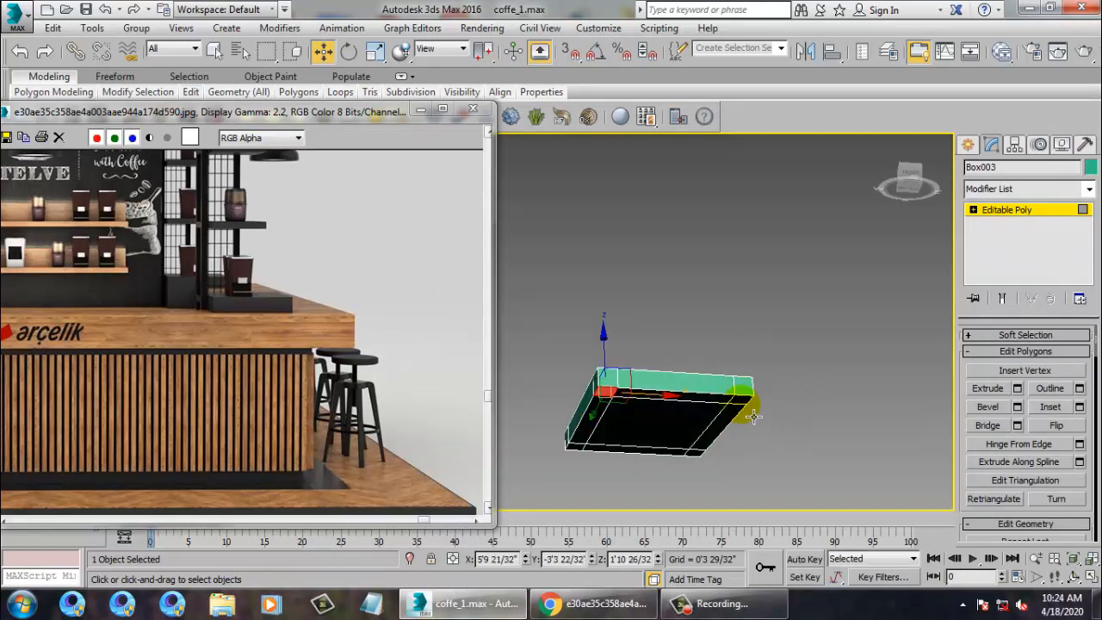
pyautogui.click(742, 401)
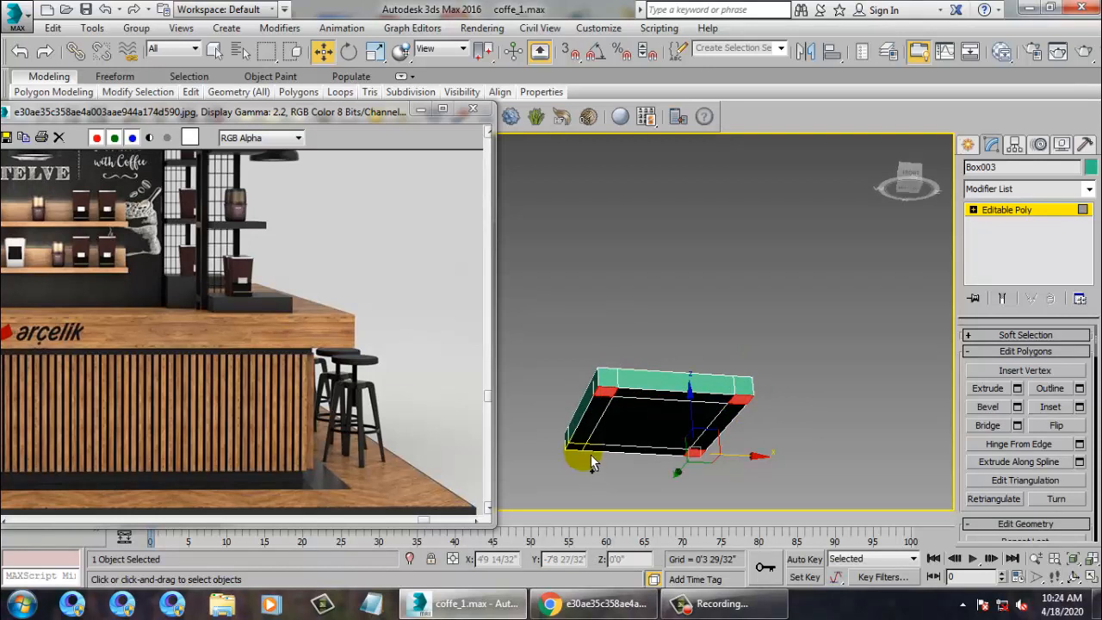
pyautogui.click(1017, 388)
pyautogui.keyDown('alt'); pyautogui.moveTo(694, 288); pyautogui.dragTo(739, 276, button='middle'); pyautogui.keyUp('alt')
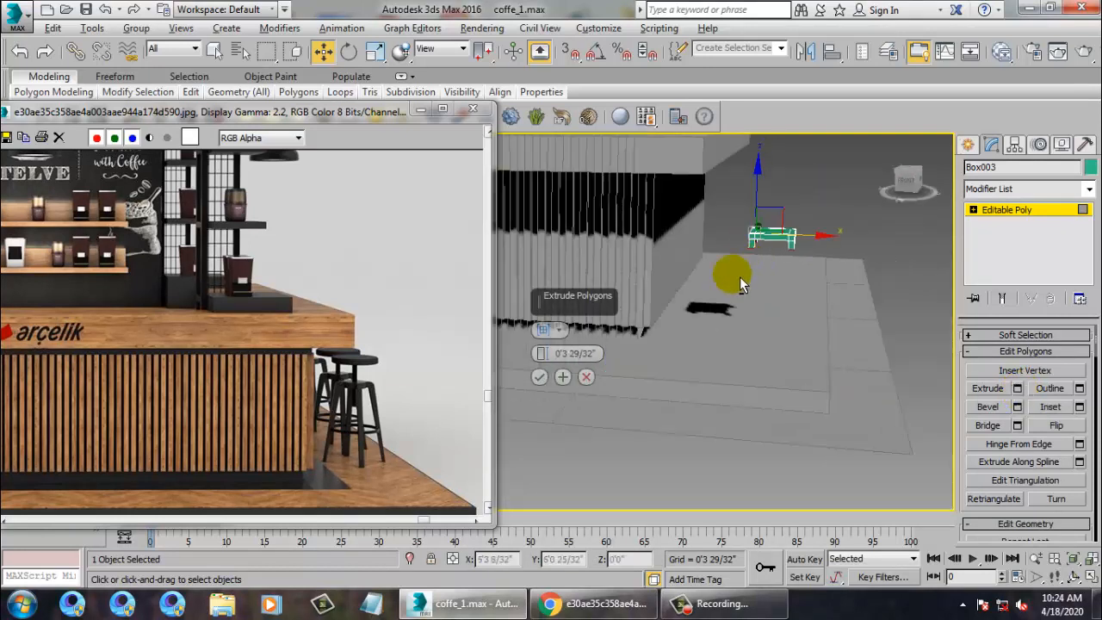
pyautogui.moveTo(540, 358); pyautogui.dragTo(506, 508)
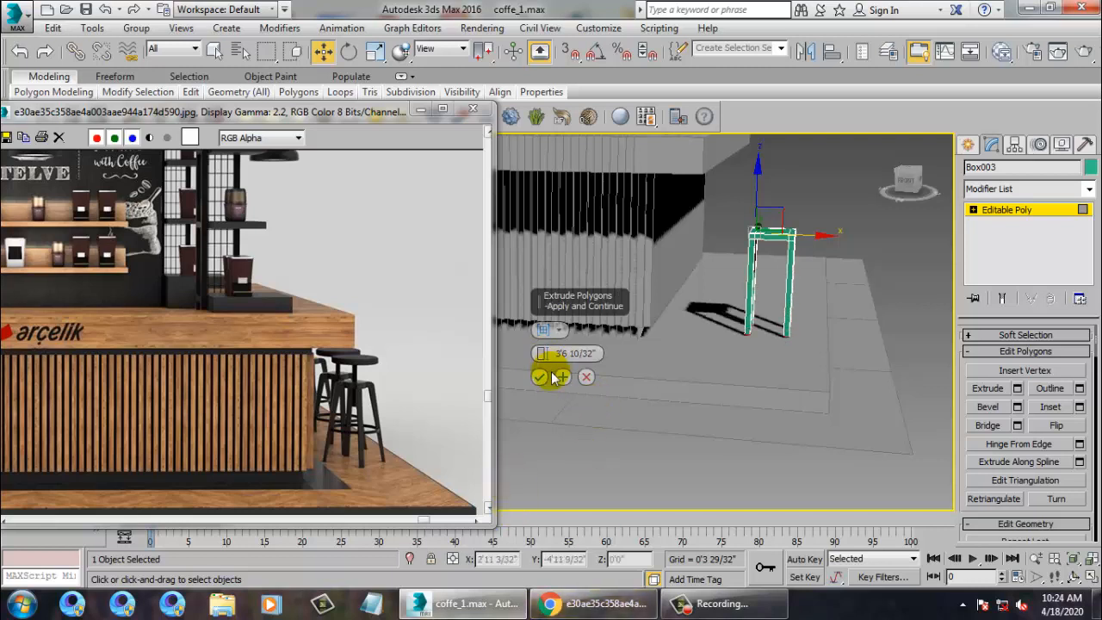
pyautogui.click(539, 377)
pyautogui.press('q')
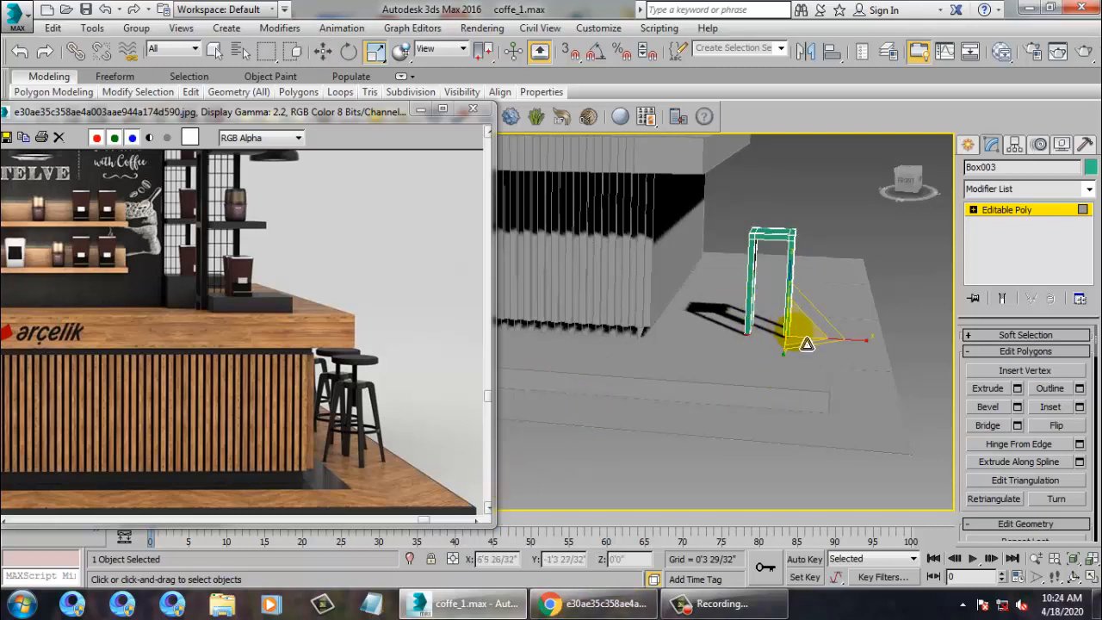
# Frame the stool in a wireframe Top view, with Vertex level and Move active.
pyautogui.moveTo(836, 277); pyautogui.dragTo(723, 308, button='middle')
pyautogui.scroll(-3, 721, 304)
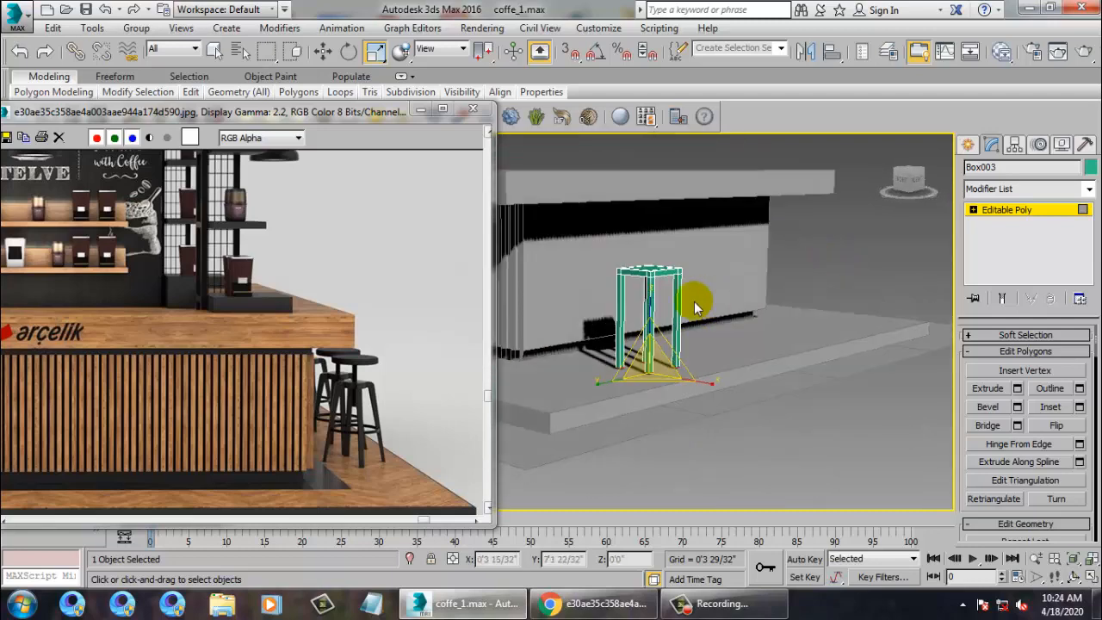
pyautogui.hotkey('alt', 'w')
pyautogui.middleClick(507, 247)
pyautogui.hotkey('alt', 'w')
pyautogui.press('z')
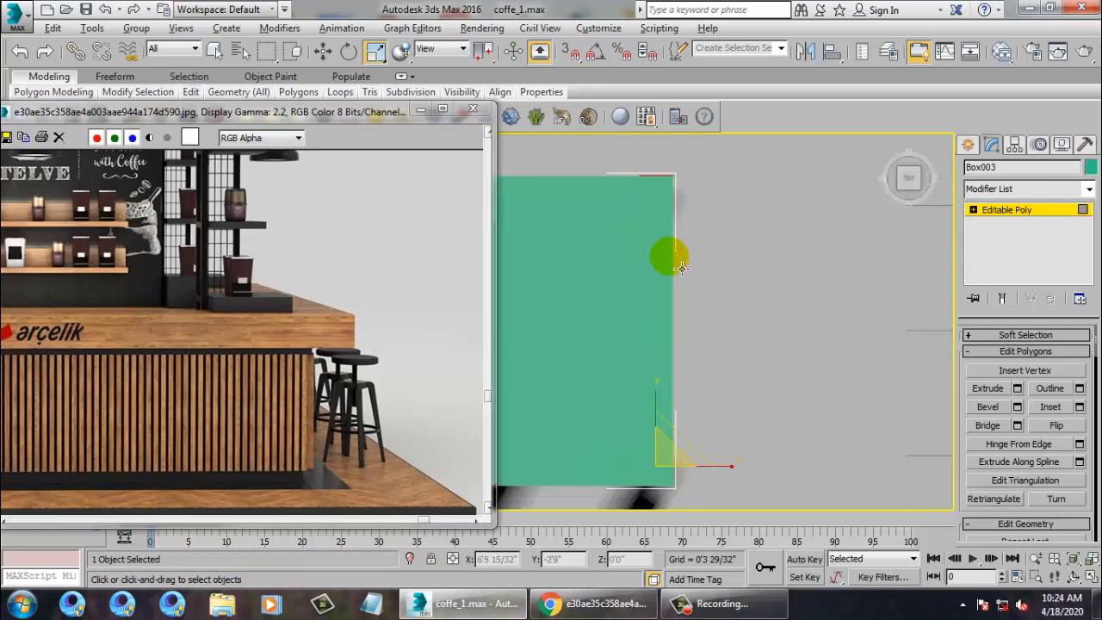
pyautogui.scroll(-2, 678, 259)
pyautogui.moveTo(677, 259); pyautogui.dragTo(769, 293, button='middle')
pyautogui.scroll(-3, 746, 274)
pyautogui.press('F3')
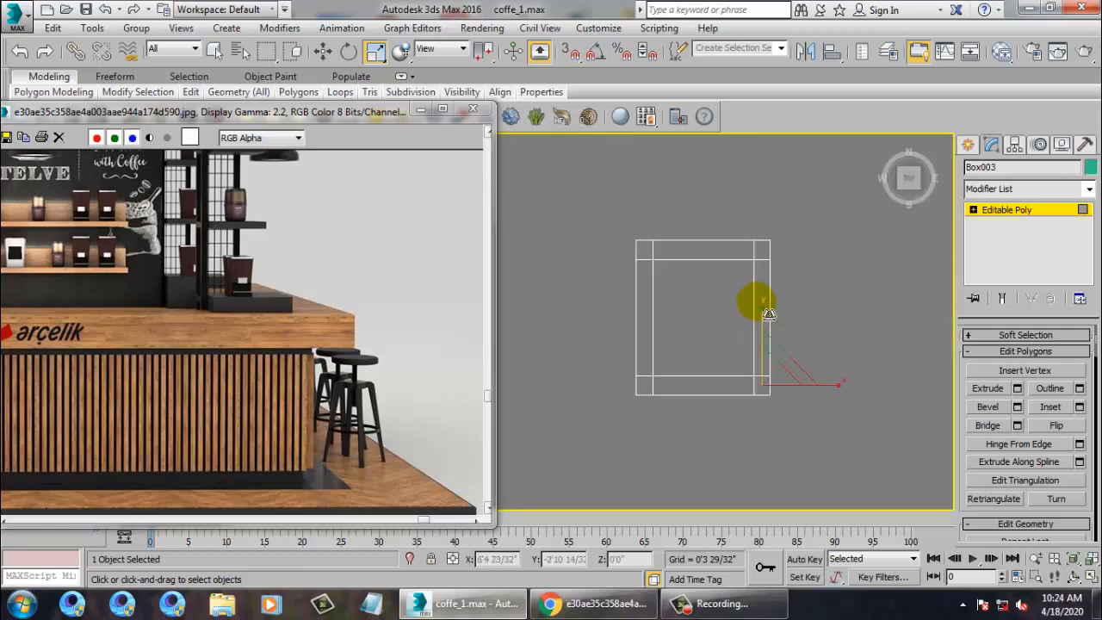
pyautogui.press('w')
pyautogui.press('1')
# In the Top view, move one leg's bottom vertices outward.
pyautogui.hotkey('alt', 'w')
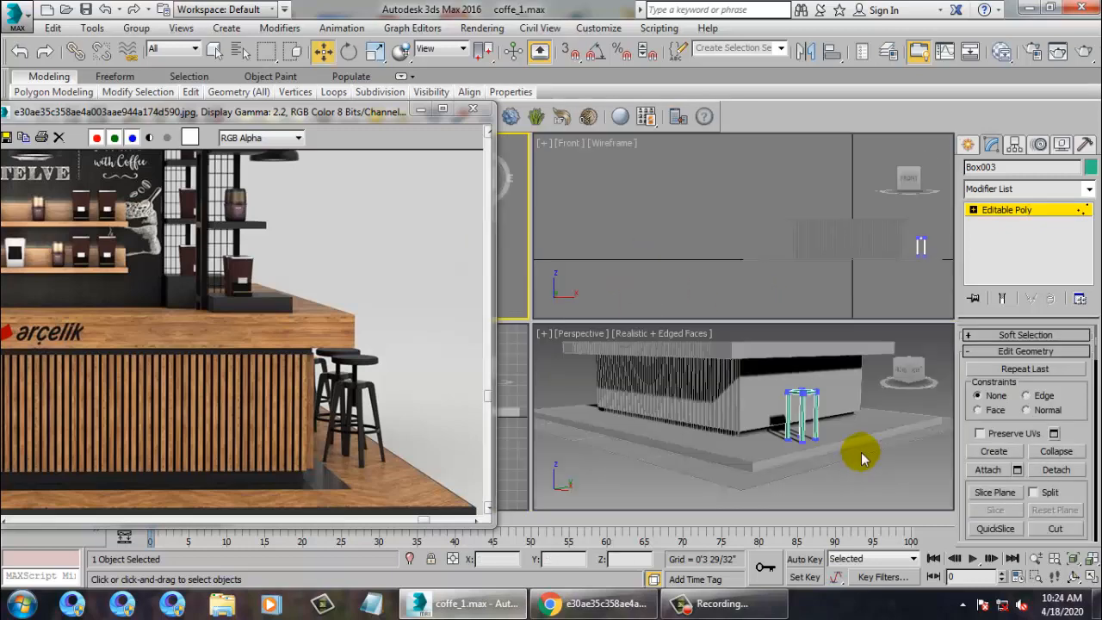
pyautogui.scroll(5, 840, 444)
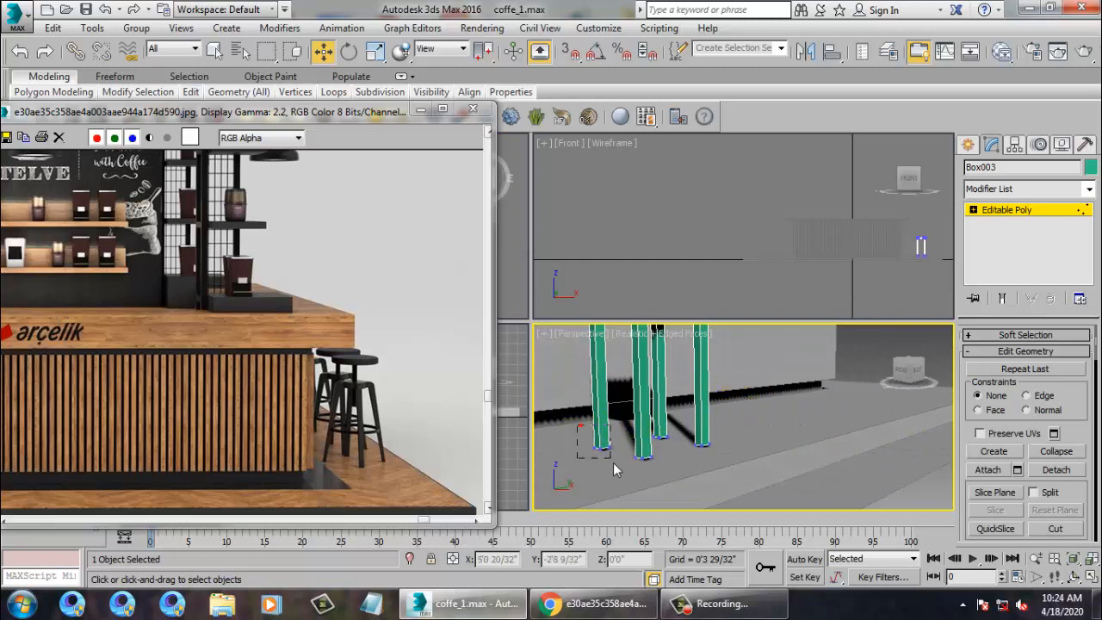
pyautogui.hotkey('alt', 'w')
pyautogui.hotkey('alt', 'w')
pyautogui.click(525, 260)
pyautogui.hotkey('alt', 'w')
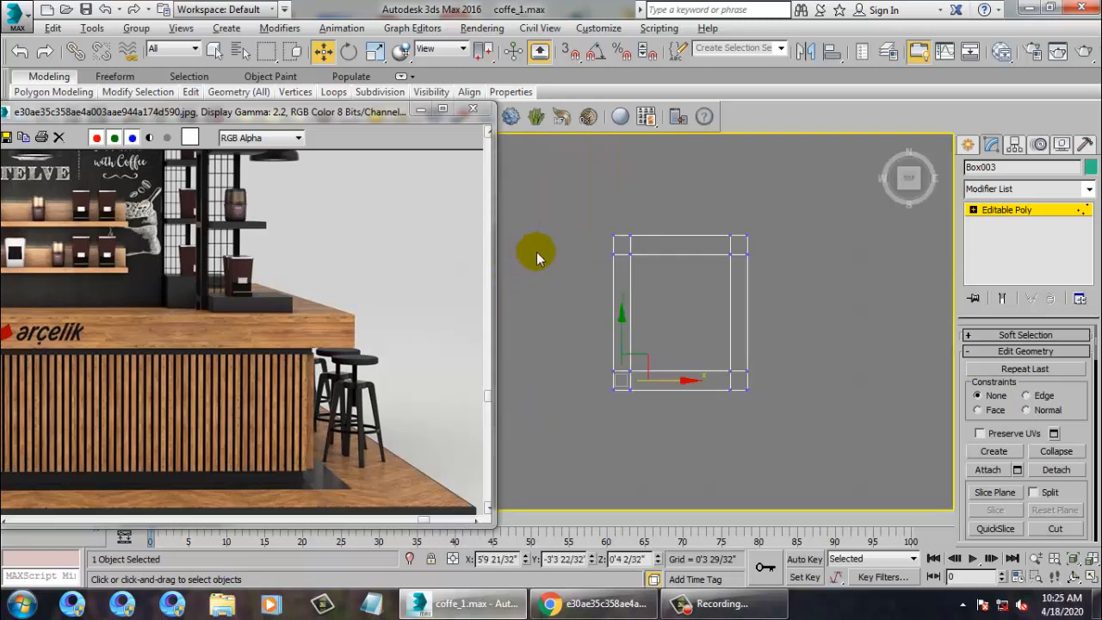
pyautogui.moveTo(536, 252); pyautogui.dragTo(619, 277, button='middle')
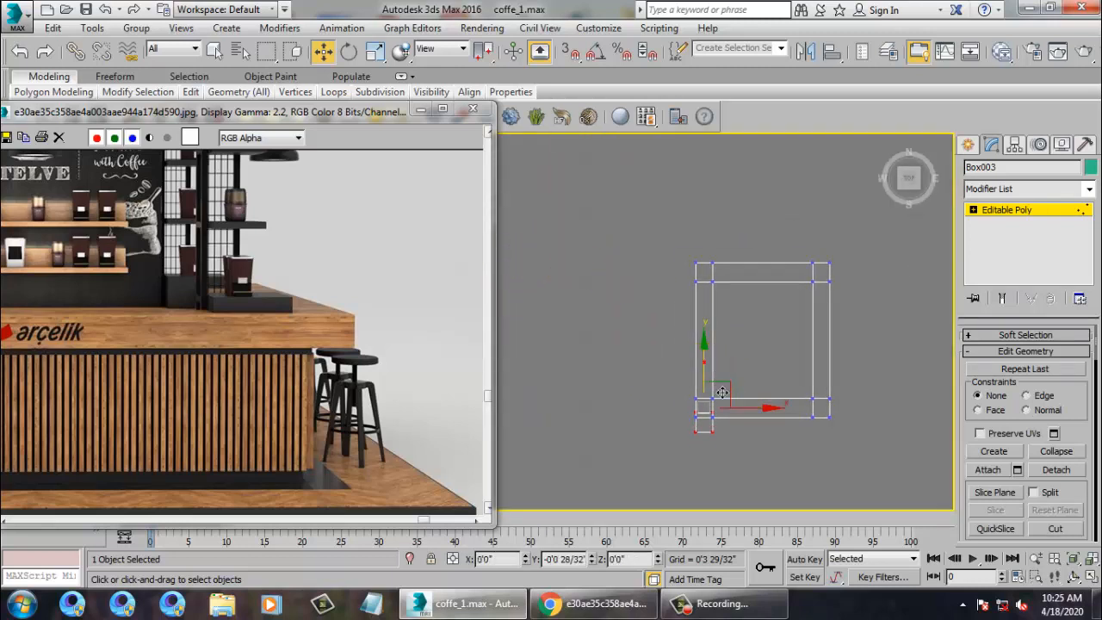
pyautogui.moveTo(725, 401); pyautogui.dragTo(680, 367)
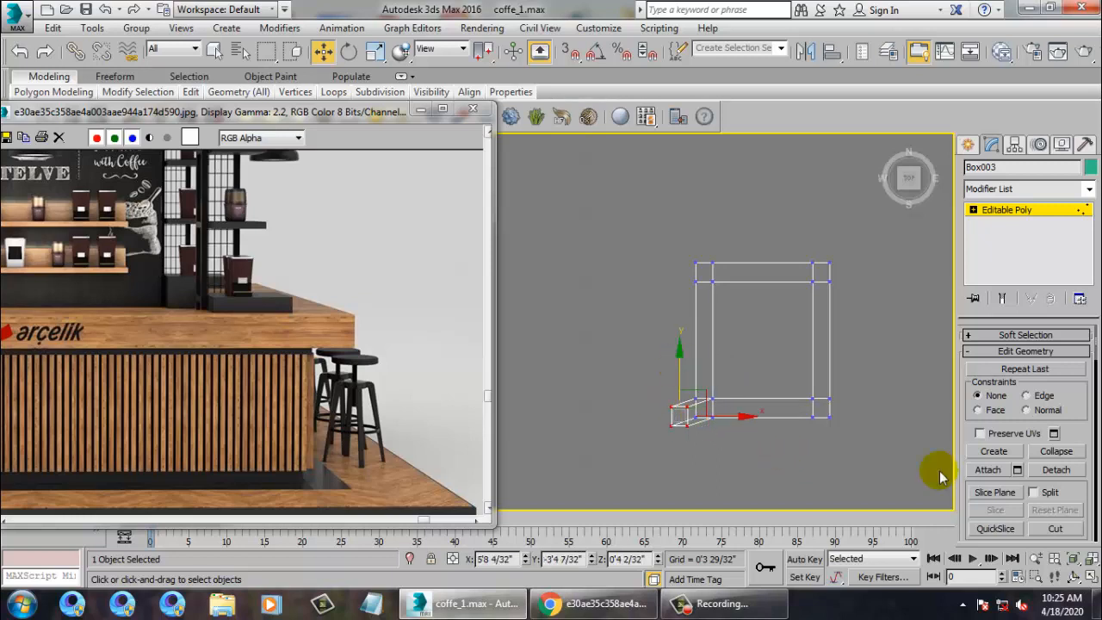
# In Perspective, select the front leg's bottom vertices and tilt that leg outward.
pyautogui.hotkey('alt', 'w')
pyautogui.click(787, 402)
pyautogui.hotkey('alt', 'w')
pyautogui.keyDown('alt'); pyautogui.moveTo(597, 370); pyautogui.dragTo(687, 383, button='middle'); pyautogui.keyUp('alt')
pyautogui.moveTo(757, 429); pyautogui.dragTo(758, 429)
pyautogui.keyDown('alt'); pyautogui.moveTo(689, 398); pyautogui.dragTo(763, 402, button='middle'); pyautogui.keyUp('alt')
pyautogui.moveTo(797, 408); pyautogui.dragTo(858, 413)
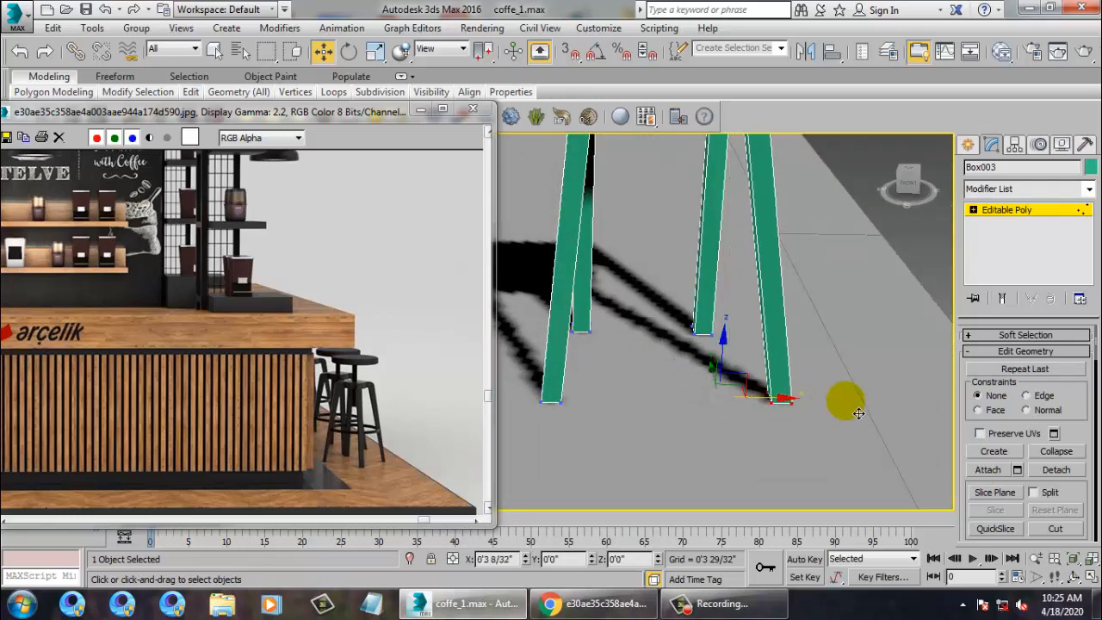
# Move another leg's bottom vertices outward, undoing a misplaced left-leg move.
pyautogui.keyDown('alt'); pyautogui.moveTo(857, 415); pyautogui.dragTo(737, 444, button='middle'); pyautogui.keyUp('alt')
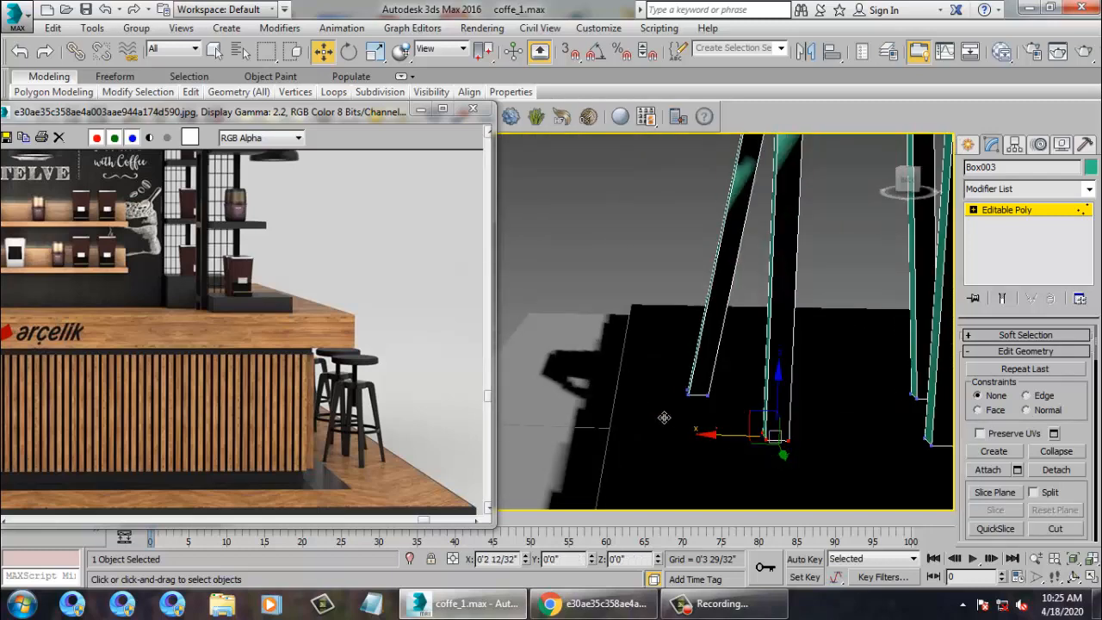
pyautogui.keyDown('alt'); pyautogui.moveTo(664, 417); pyautogui.dragTo(763, 417, button='middle'); pyautogui.keyUp('alt')
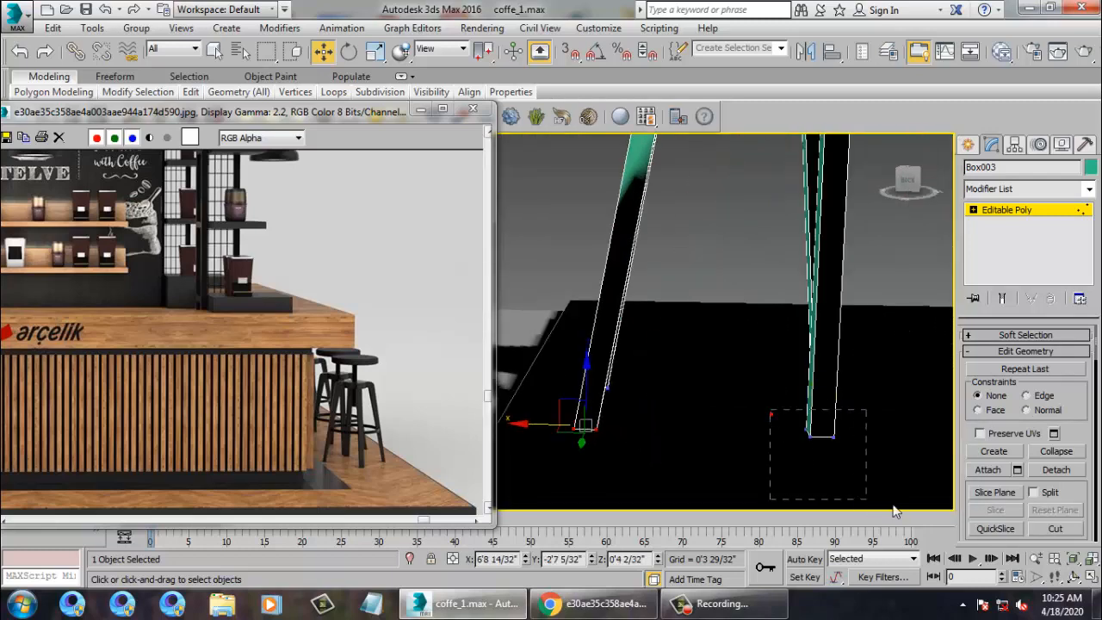
pyautogui.keyDown('alt'); pyautogui.moveTo(895, 511); pyautogui.dragTo(785, 466, button='middle'); pyautogui.keyUp('alt')
pyautogui.moveTo(800, 441); pyautogui.dragTo(836, 417)
pyautogui.scroll(-6, 831, 416)
pyautogui.keyDown('alt'); pyautogui.moveTo(860, 415); pyautogui.dragTo(768, 473, button='middle'); pyautogui.keyUp('alt')
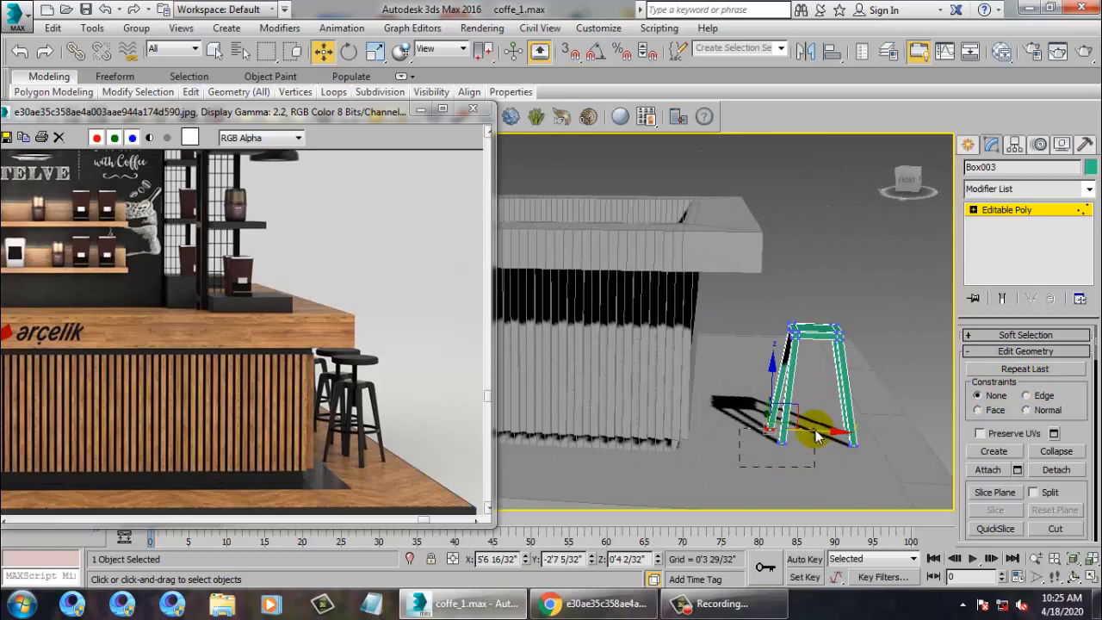
pyautogui.moveTo(816, 437); pyautogui.dragTo(818, 451)
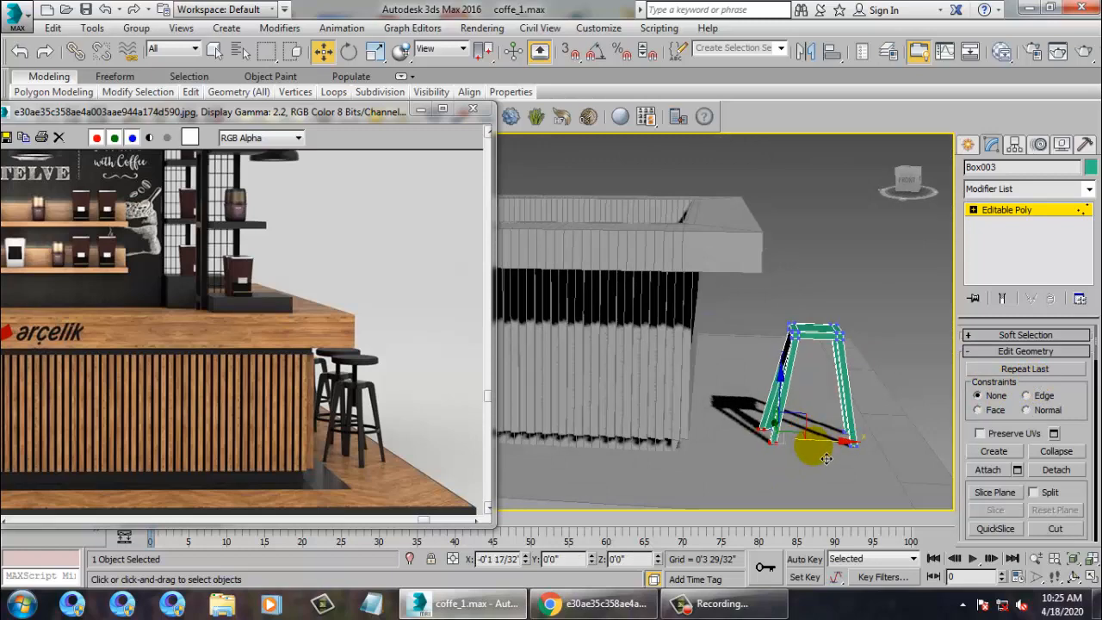
pyautogui.scroll(8, 782, 439)
pyautogui.hotkey('ctrl', 'z')
pyautogui.hotkey('ctrl', 'z')
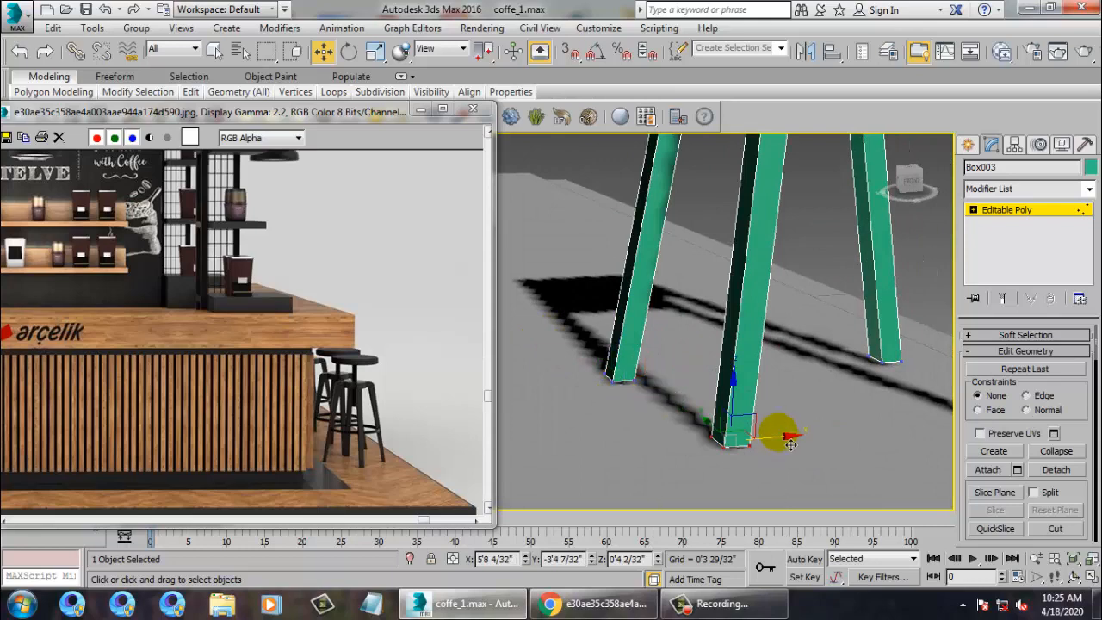
# Orbit around the stool to check the splay and move the reference image window lower.
pyautogui.scroll(-6, 790, 443)
pyautogui.keyDown('alt'); pyautogui.moveTo(757, 418); pyautogui.dragTo(743, 323, button='middle'); pyautogui.keyUp('alt')
pyautogui.scroll(-6, 763, 322)
pyautogui.scroll(4, 776, 339)
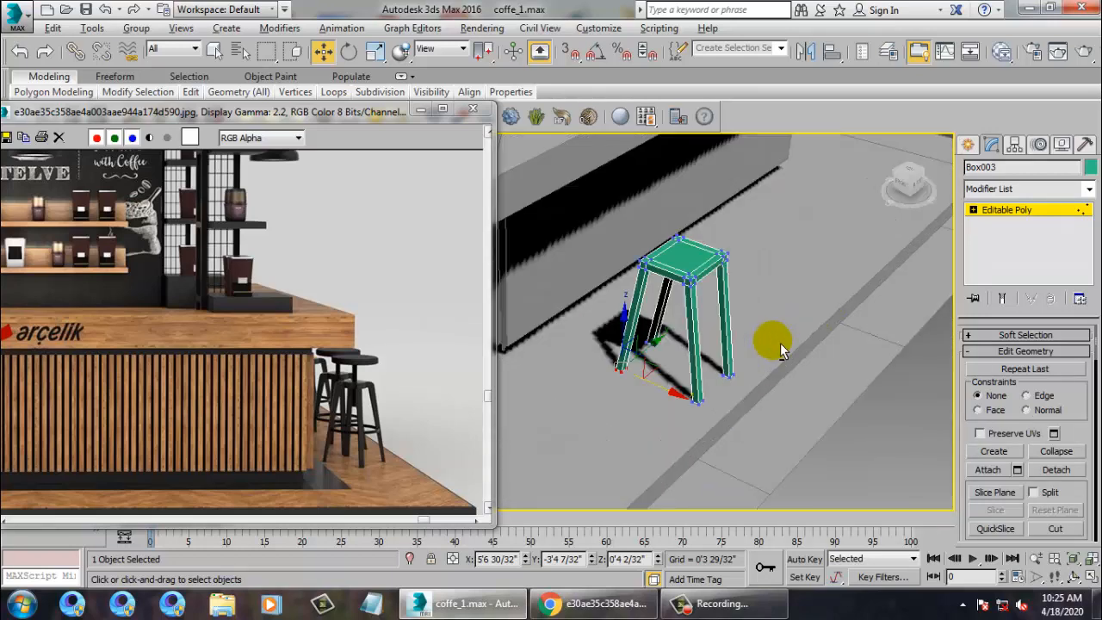
pyautogui.scroll(4, 778, 341)
pyautogui.moveTo(564, 241); pyautogui.dragTo(848, 300, button='middle')
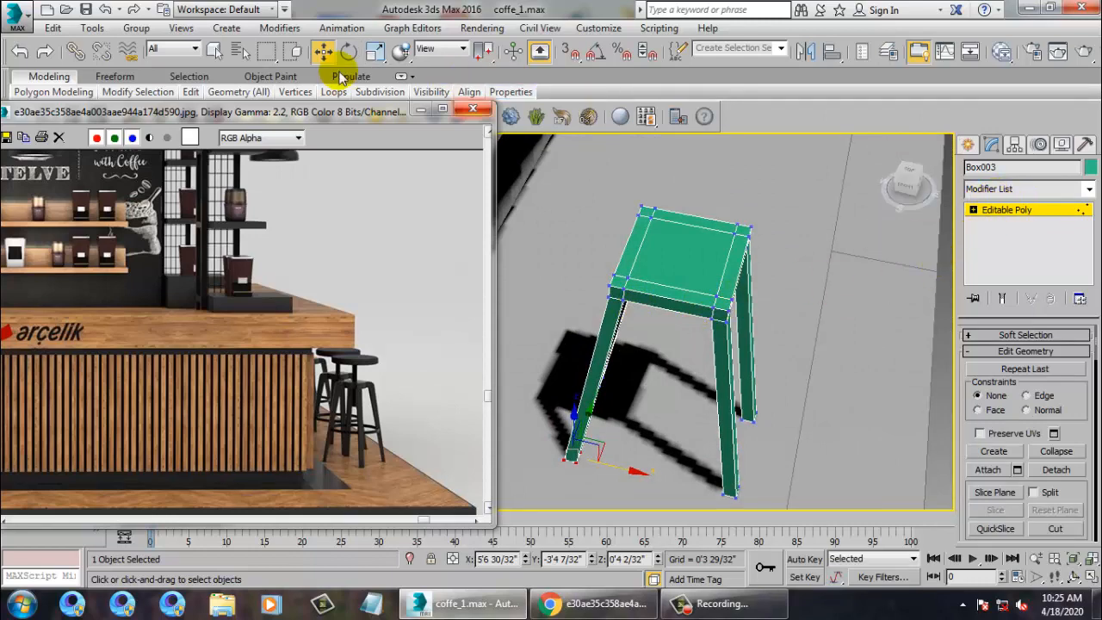
pyautogui.moveTo(306, 112); pyautogui.dragTo(323, 172)
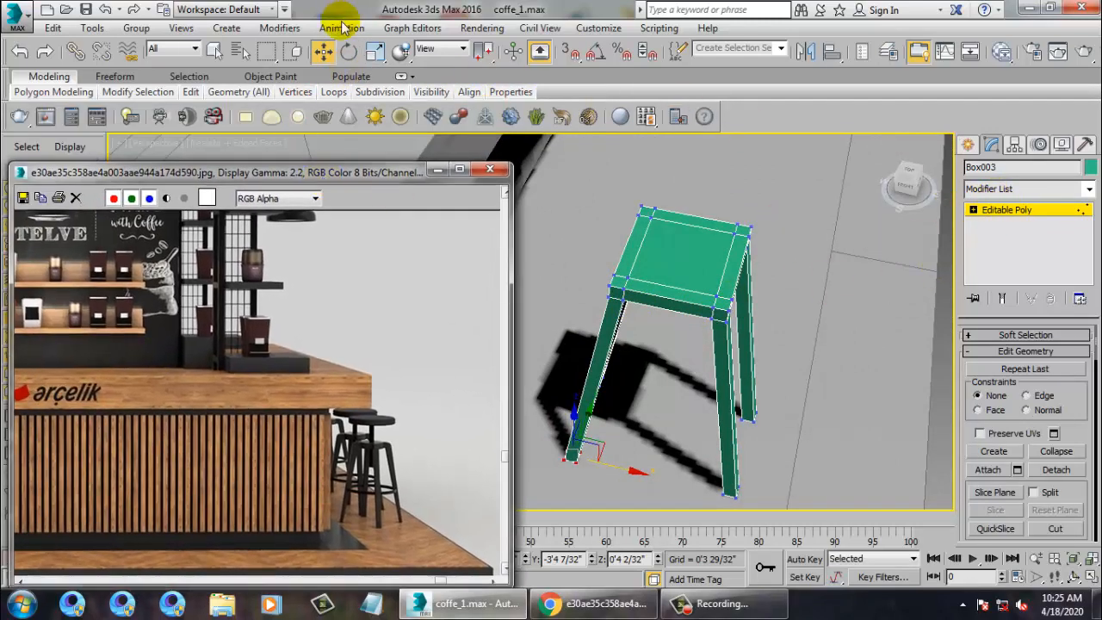
# Start an edge loop insertion on the stool frame from the Ribbon, then cancel it.
pyautogui.click(1020, 211)
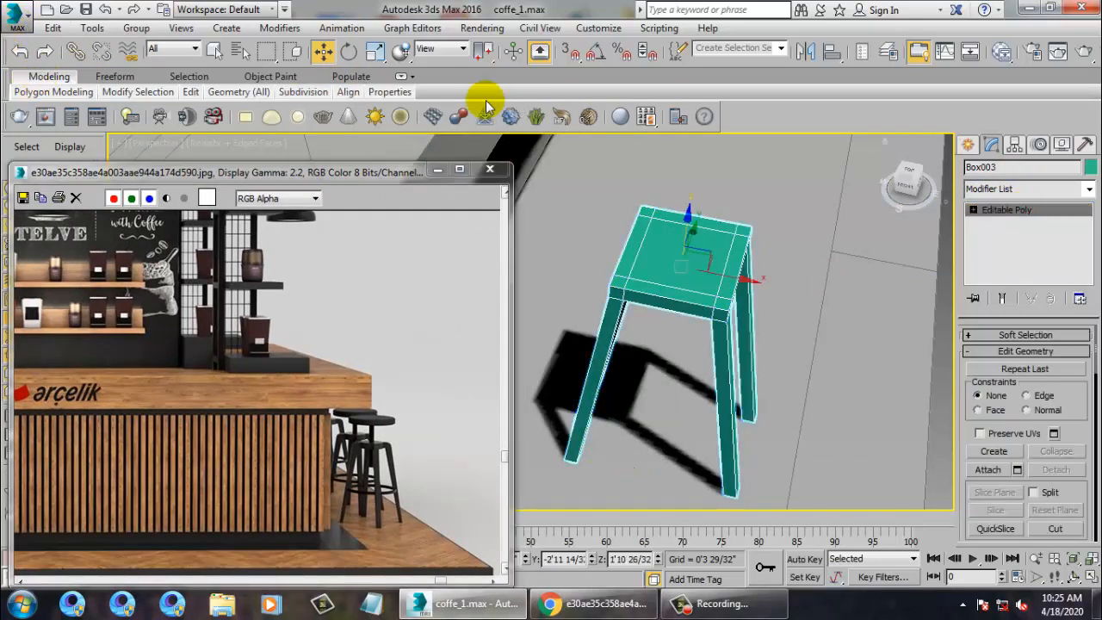
pyautogui.click(401, 76)
pyautogui.click(573, 100)
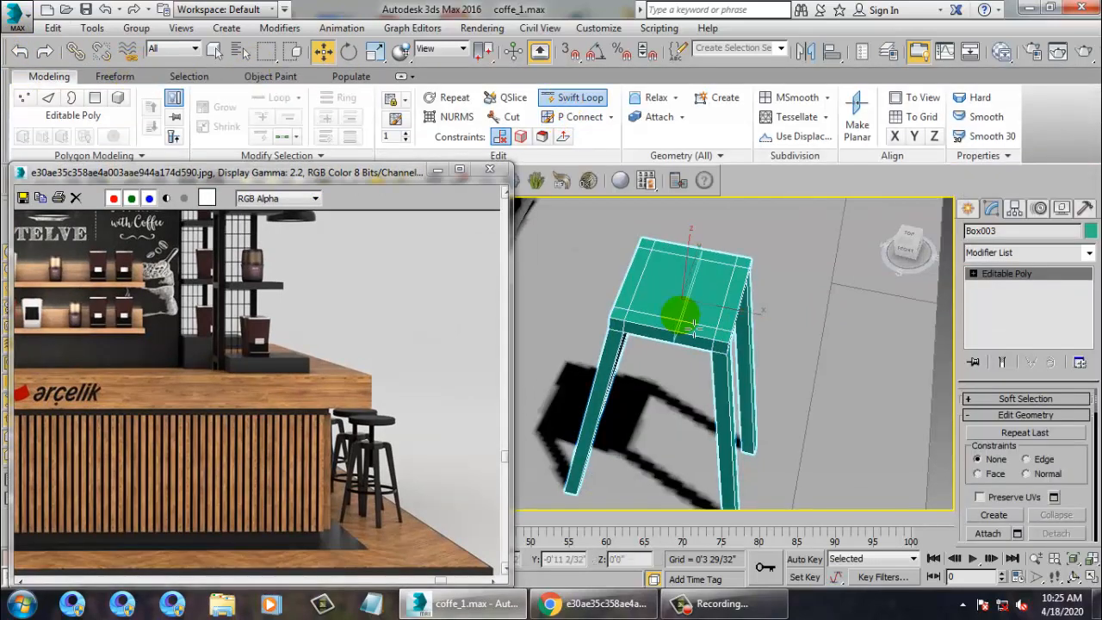
pyautogui.keyDown('alt'); pyautogui.moveTo(682, 323); pyautogui.dragTo(735, 324, button='middle'); pyautogui.keyUp('alt')
pyautogui.rightClick(699, 333)
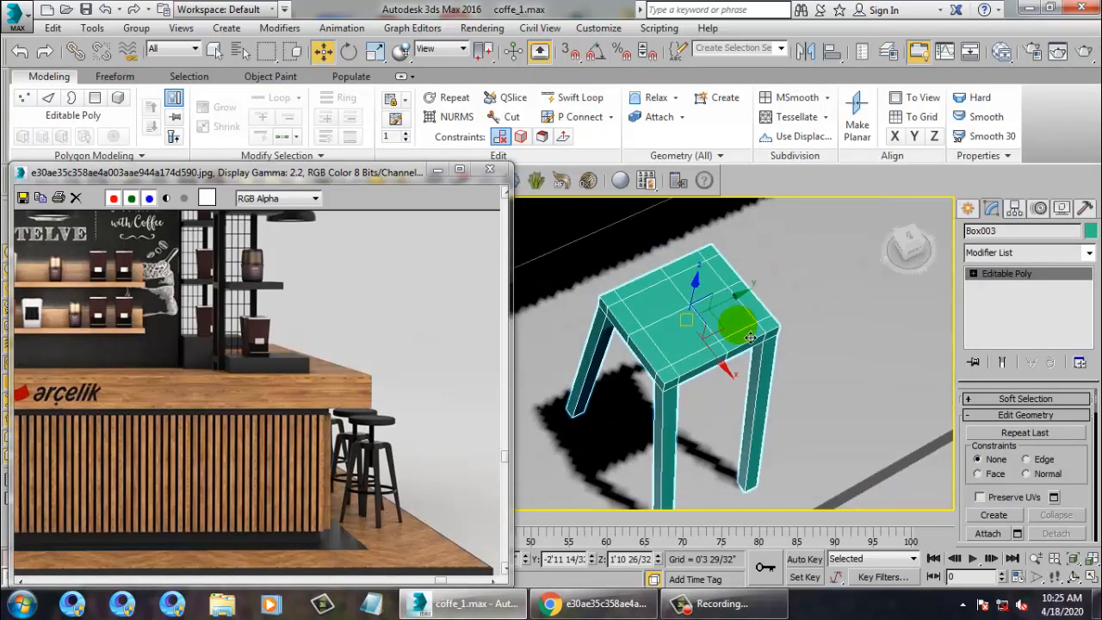
pyautogui.hotkey('alt', 'w')
pyautogui.rightClick(524, 274)
pyautogui.hotkey('alt', 'w')
# In the Top view, move the stray bottom-left leg-end vertices up into line.
pyautogui.press('1')
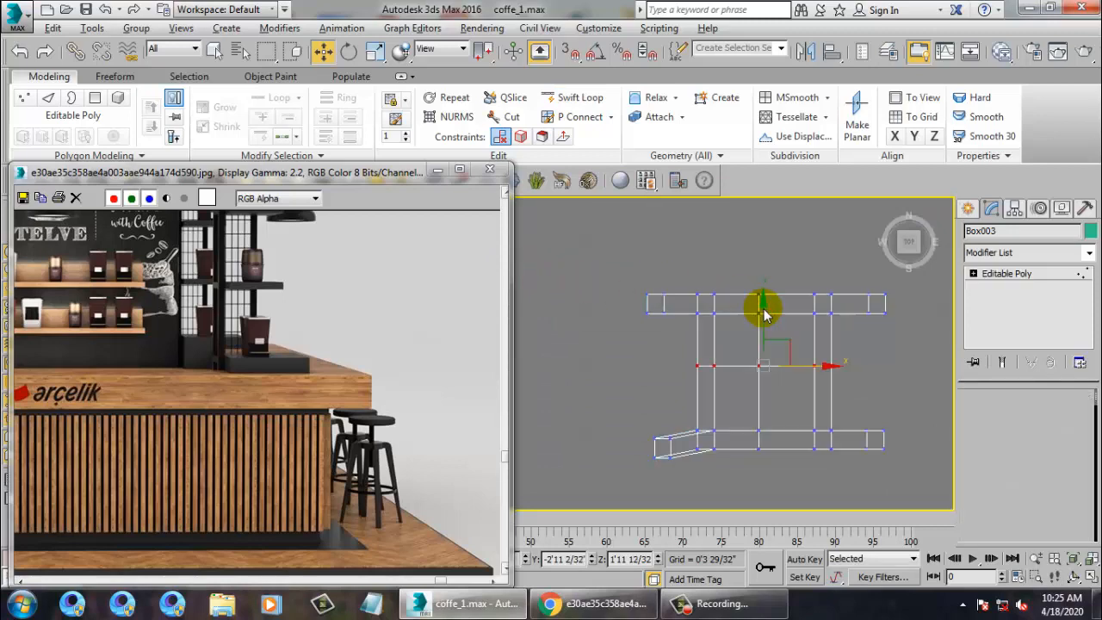
pyautogui.press('1')
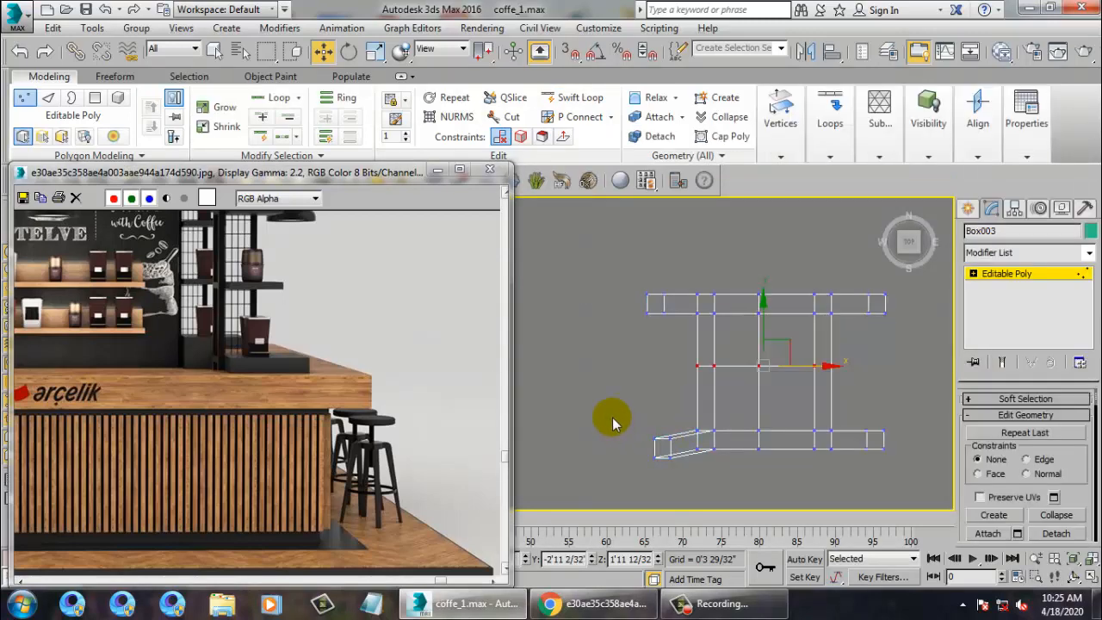
pyautogui.moveTo(615, 417); pyautogui.dragTo(683, 499)
pyautogui.moveTo(677, 427); pyautogui.dragTo(669, 410)
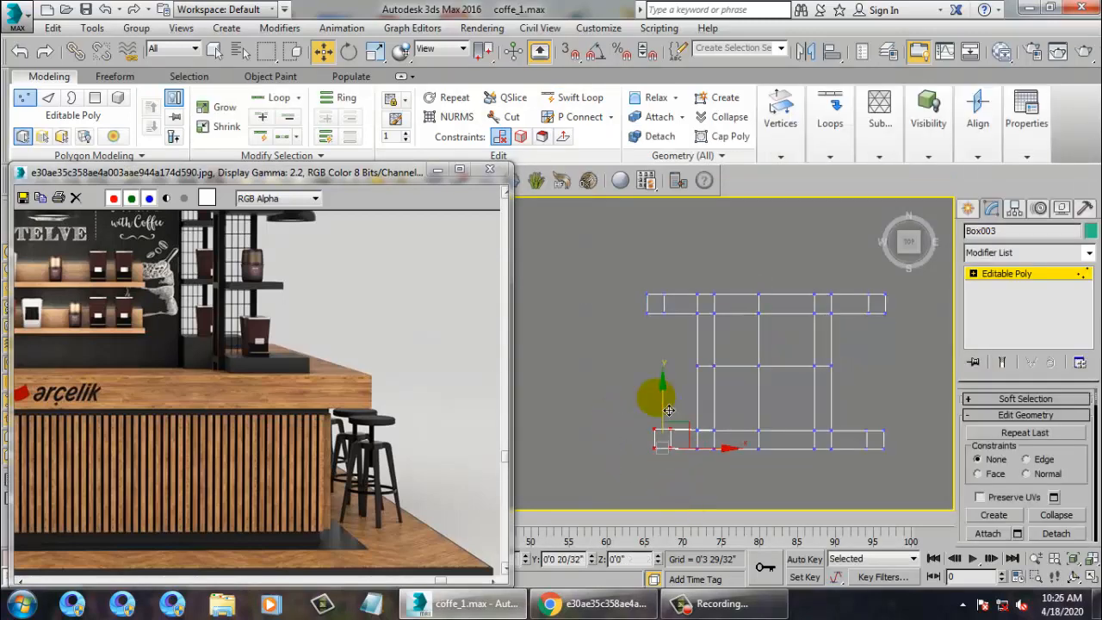
# Push the middle row and column of vertices outward, shifting the middle column right.
pyautogui.moveTo(686, 341); pyautogui.dragTo(850, 375)
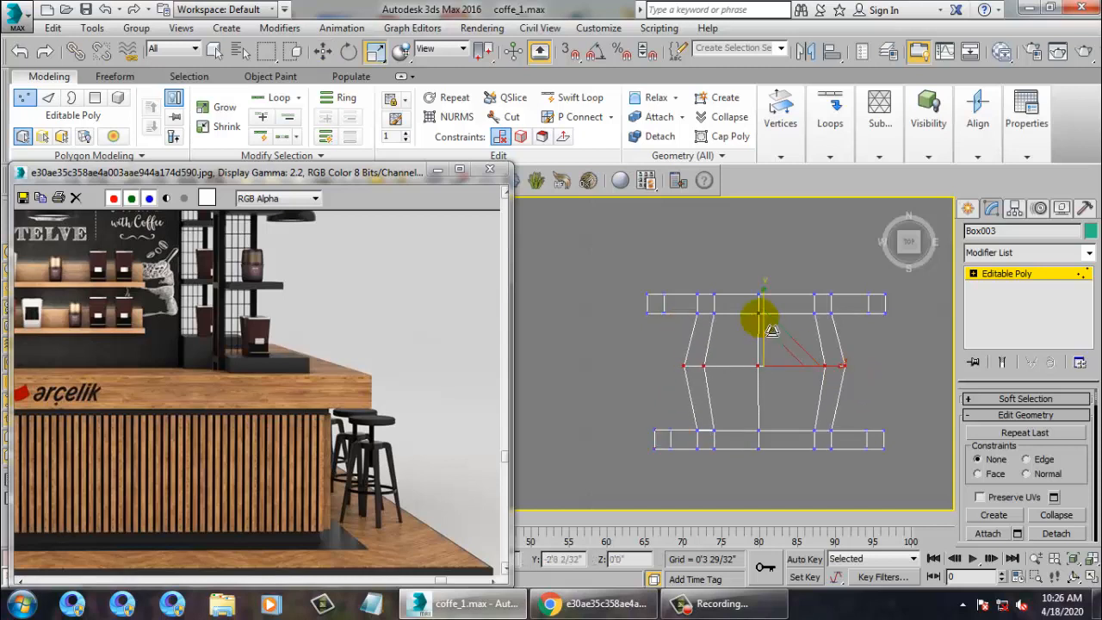
pyautogui.moveTo(735, 248); pyautogui.dragTo(754, 399)
pyautogui.moveTo(788, 498); pyautogui.dragTo(786, 497)
pyautogui.moveTo(754, 290); pyautogui.dragTo(774, 301)
pyautogui.press('w')
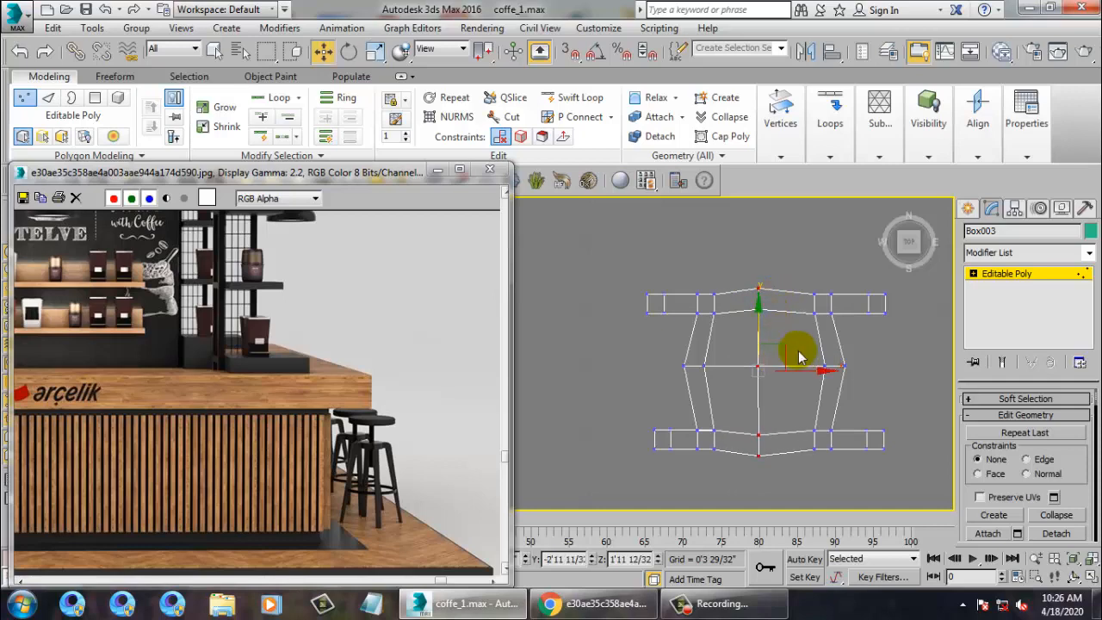
pyautogui.moveTo(822, 377)
pyautogui.mouseDown()
pyautogui.moveTo(833, 379)
pyautogui.moveTo(823, 377)
pyautogui.mouseUp()
# Orbit around the stool in Perspective to inspect the splayed legs.
pyautogui.hotkey('alt', 'w')
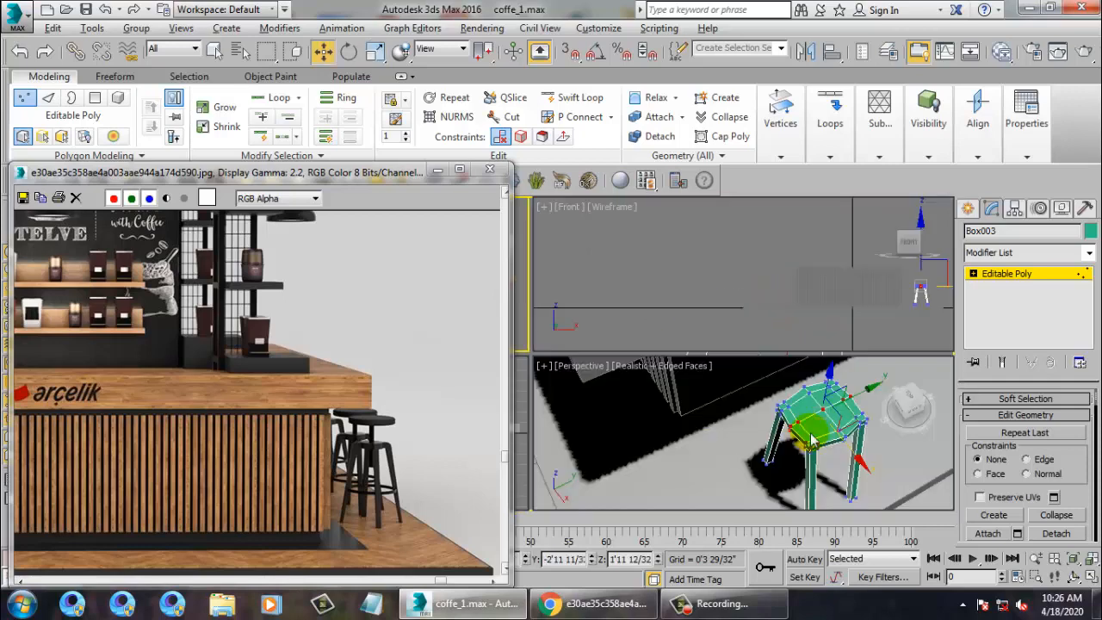
pyautogui.moveTo(809, 430); pyautogui.dragTo(787, 419, button='middle')
pyautogui.hotkey('alt', 'w')
pyautogui.keyDown('alt'); pyautogui.moveTo(797, 301); pyautogui.dragTo(722, 311, button='middle'); pyautogui.keyUp('alt')
pyautogui.scroll(-5, 748, 313)
pyautogui.scroll(4, 740, 321)
pyautogui.scroll(3, 678, 345)
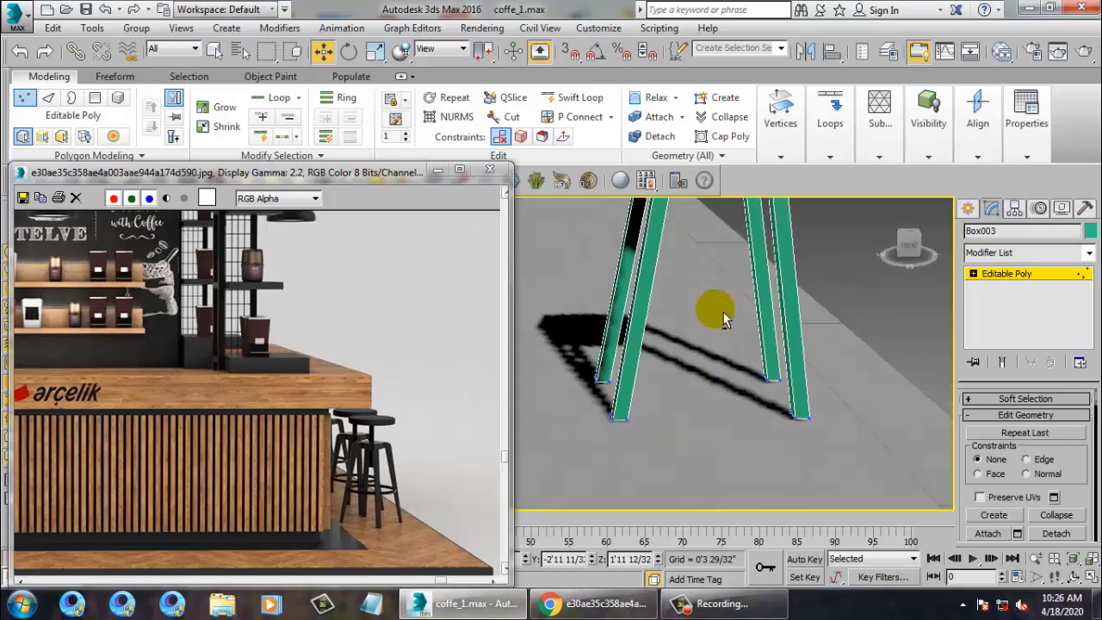
pyautogui.hotkey('alt', 'w')
pyautogui.rightClick(529, 296)
pyautogui.hotkey('alt', 'w')
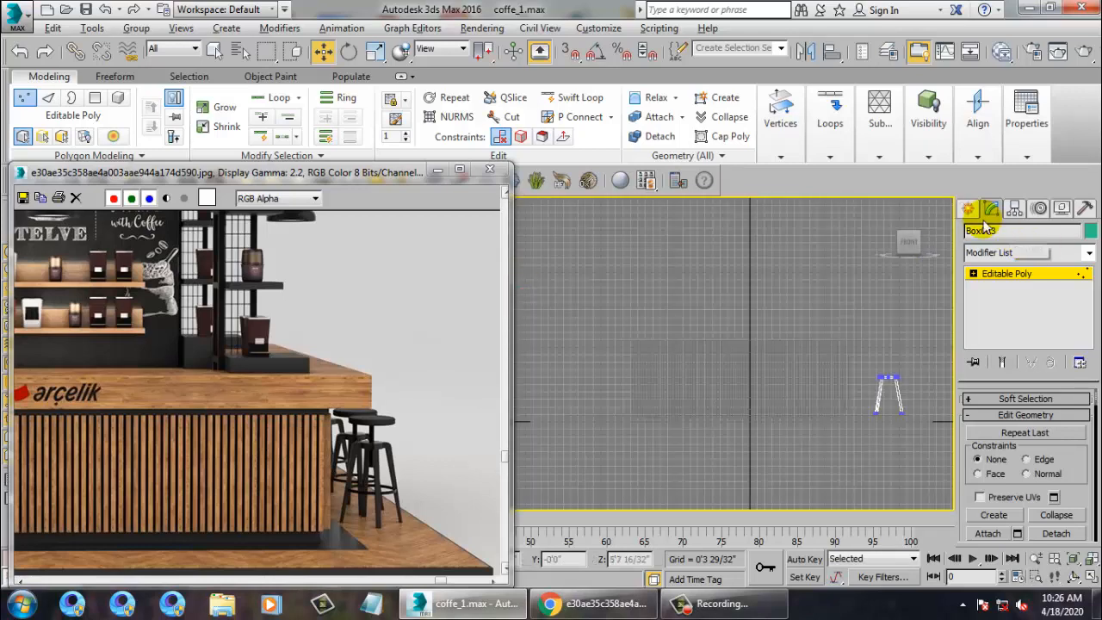
# Draw a circle spline, Circle001, around the stool frame in the Top view.
pyautogui.click(969, 209)
pyautogui.hotkey('alt', 'w')
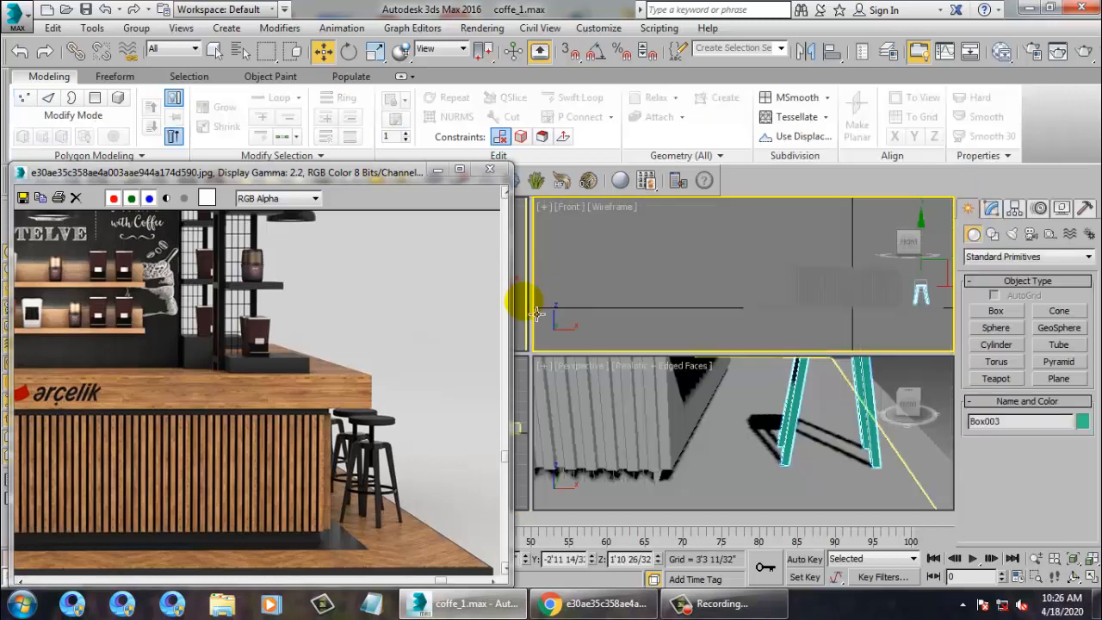
pyautogui.click(523, 302)
pyautogui.hotkey('alt', 'w')
pyautogui.moveTo(676, 288); pyautogui.dragTo(666, 281, button='middle')
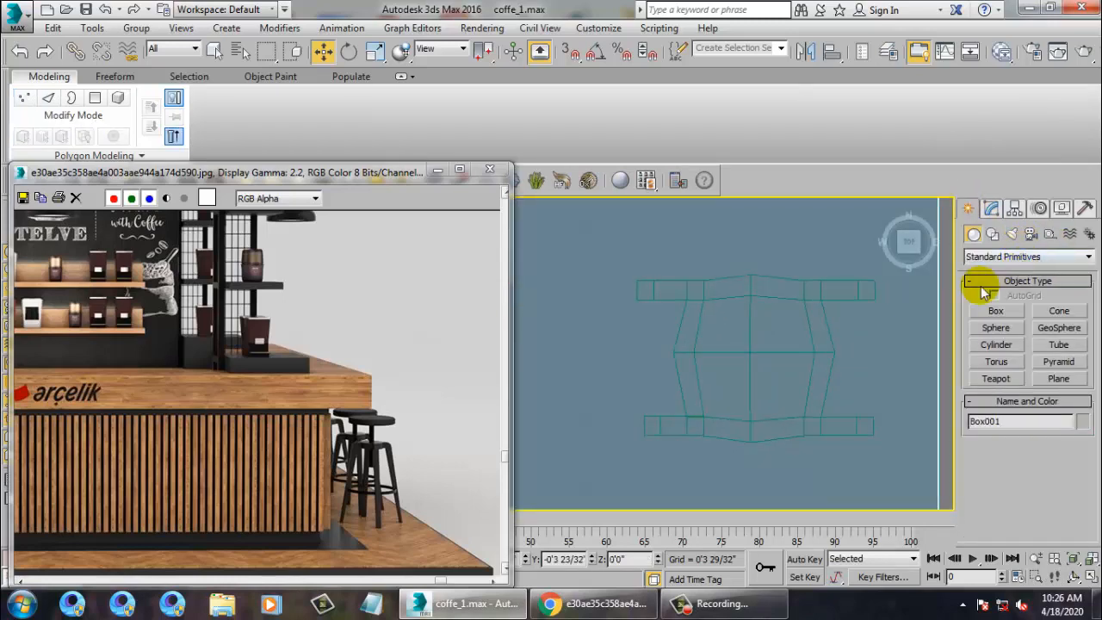
pyautogui.moveTo(709, 348); pyautogui.dragTo(665, 350, button='middle')
pyautogui.press('1')
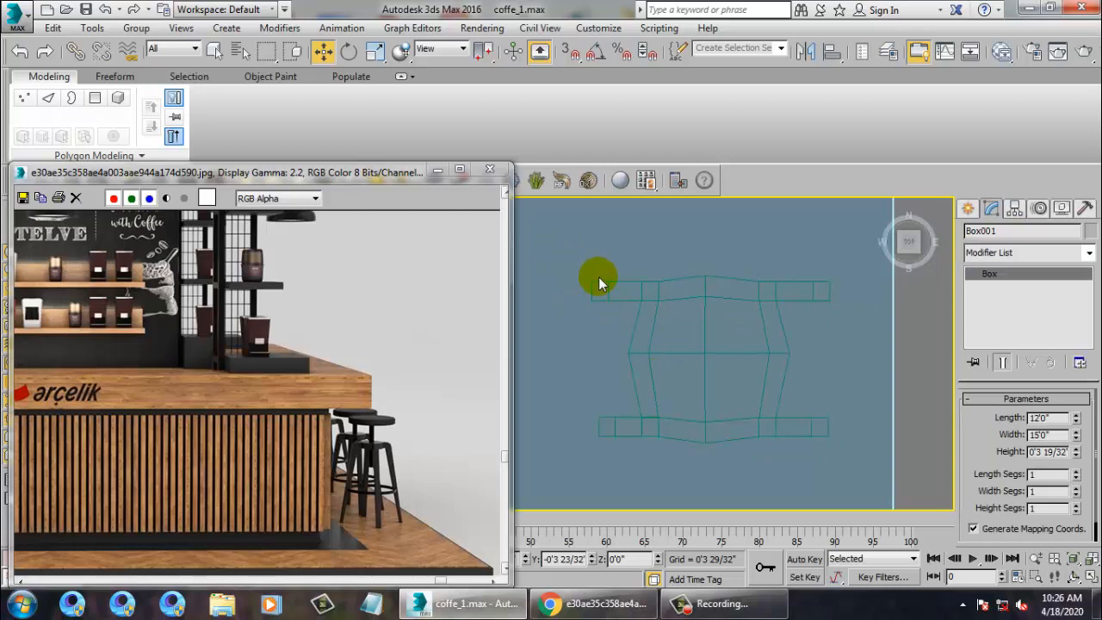
pyautogui.click(969, 208)
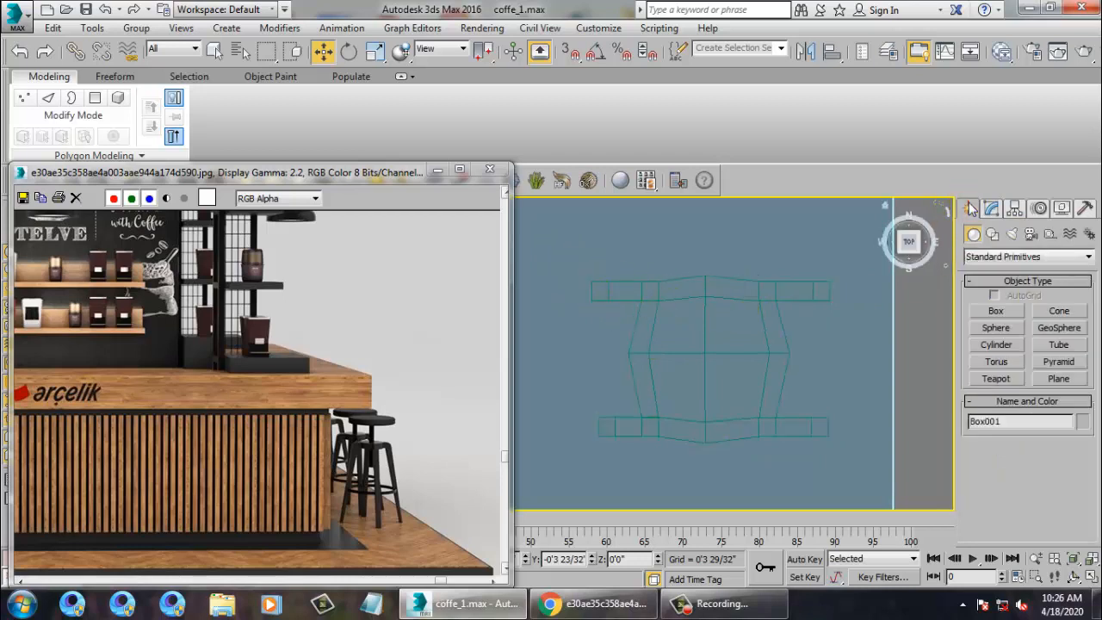
pyautogui.click(994, 234)
pyautogui.click(996, 341)
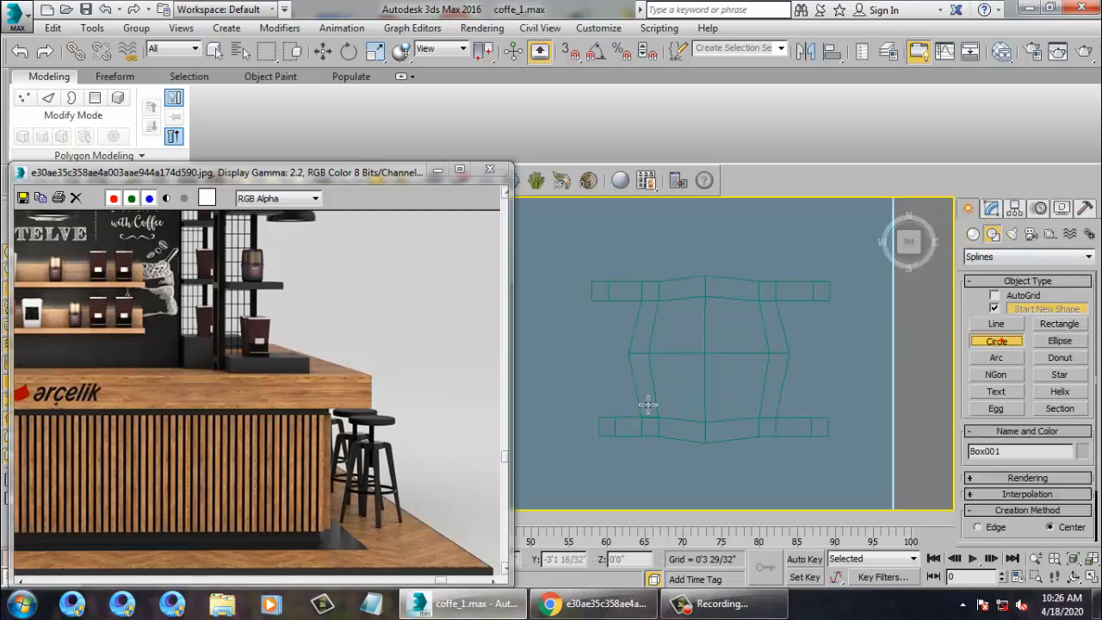
pyautogui.moveTo(719, 369); pyautogui.dragTo(780, 420)
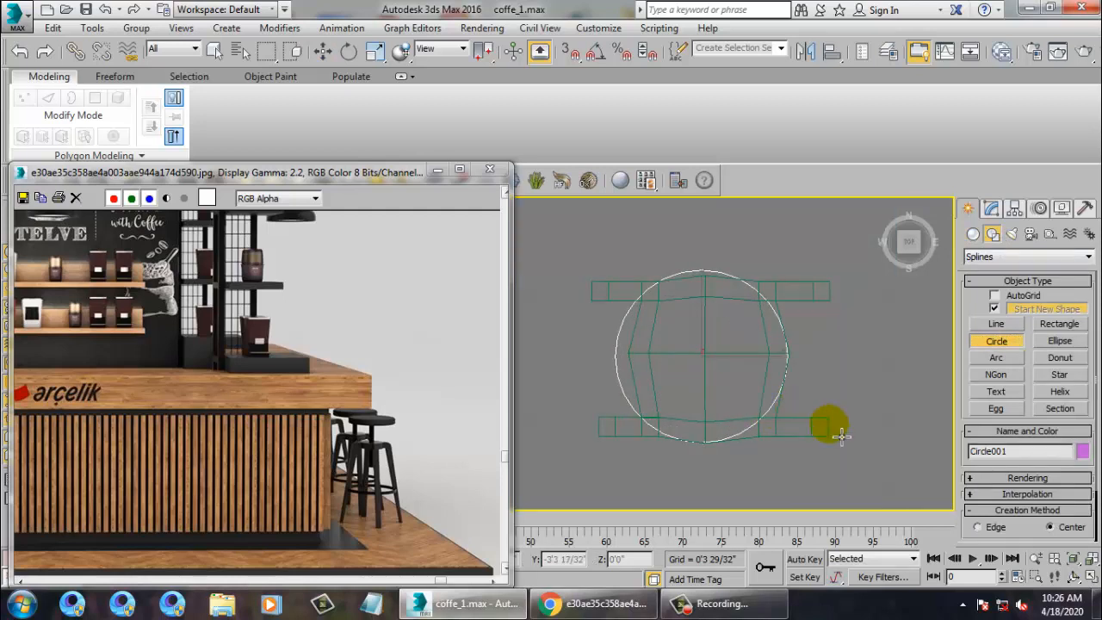
# Raise the circle about 1'1" to leg height and enlarge it to reach the legs.
pyautogui.press('w')
pyautogui.hotkey('alt', 'w')
pyautogui.rightClick(812, 461)
pyautogui.hotkey('alt', 'w')
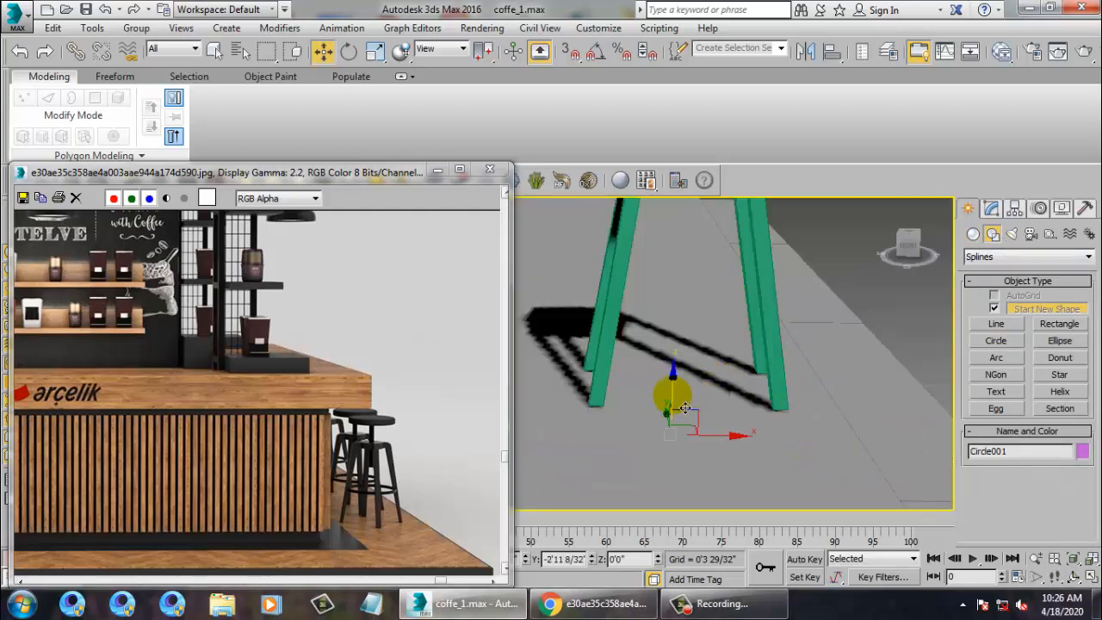
pyautogui.moveTo(673, 381); pyautogui.dragTo(673, 228)
pyautogui.keyDown('alt'); pyautogui.moveTo(668, 256); pyautogui.dragTo(727, 278, button='middle'); pyautogui.keyUp('alt')
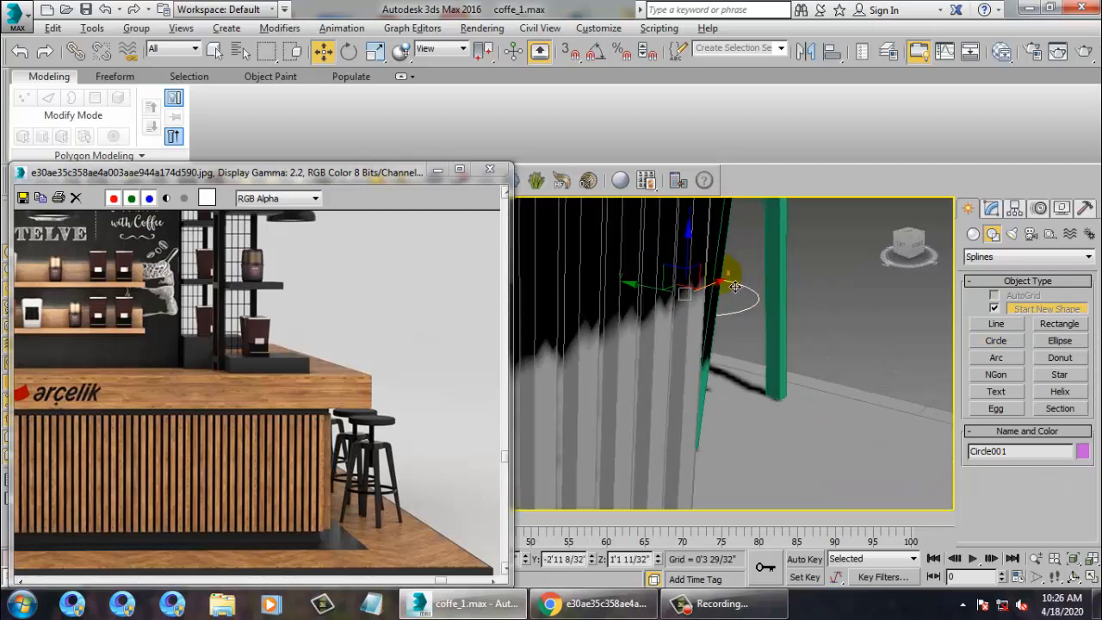
pyautogui.press('z')
pyautogui.press('r')
pyautogui.moveTo(694, 303); pyautogui.dragTo(663, 276)
pyautogui.press('w')
pyautogui.keyDown('alt'); pyautogui.moveTo(663, 276); pyautogui.dragTo(782, 307, button='middle'); pyautogui.keyUp('alt')
# Centre the circle on the stool in the Top view and shrink it to fit the legs.
pyautogui.hotkey('alt', 'w')
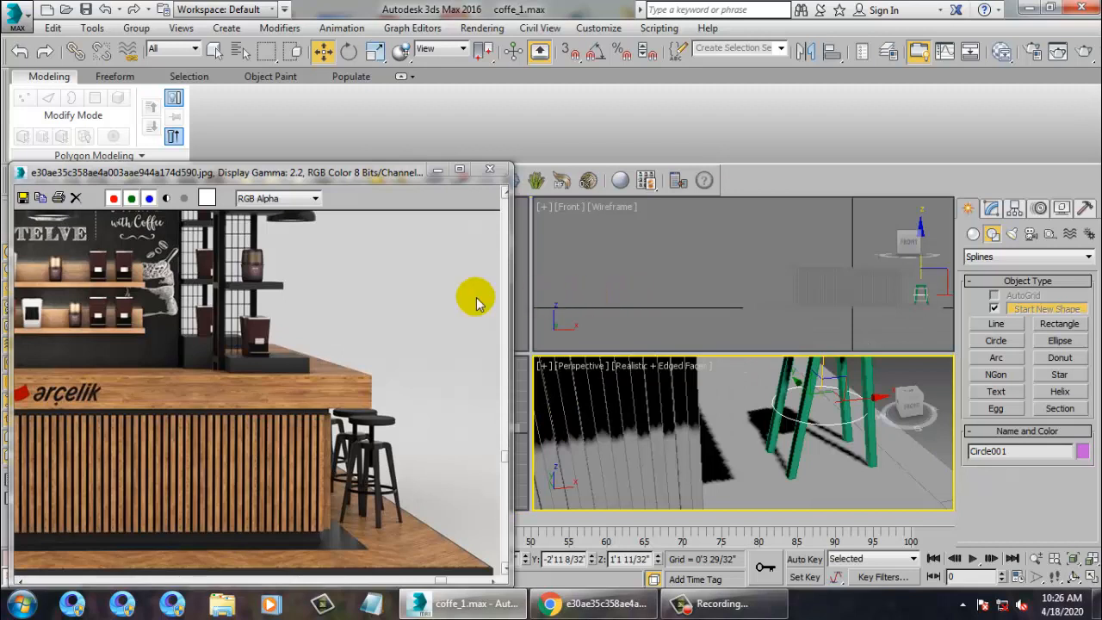
pyautogui.click(521, 306)
pyautogui.hotkey('alt', 'w')
pyautogui.moveTo(679, 303); pyautogui.dragTo(752, 276, button='middle')
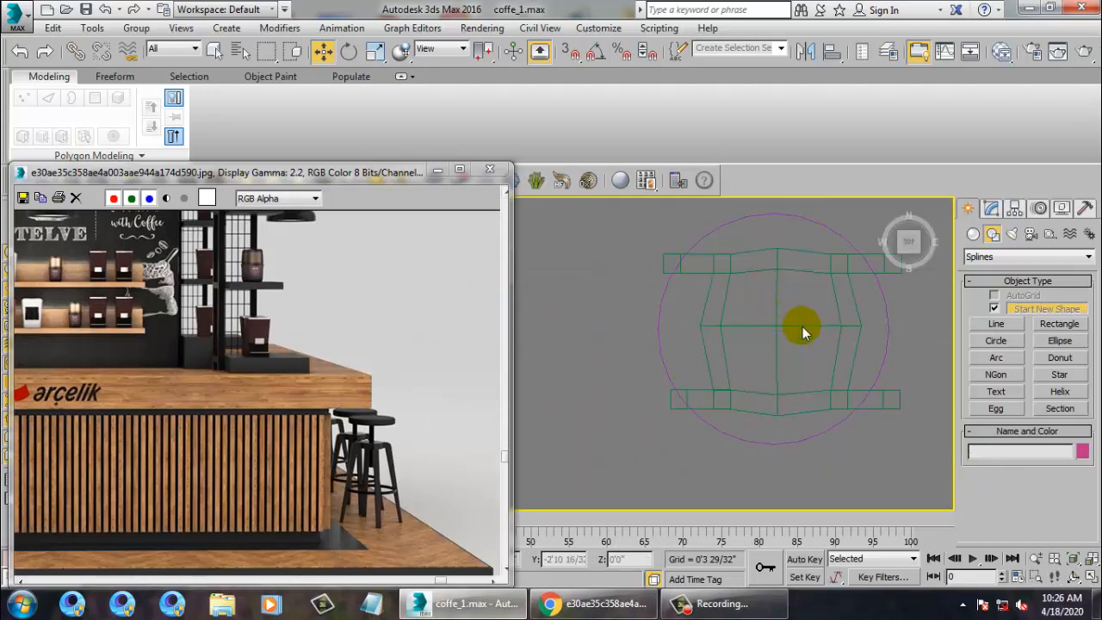
pyautogui.click(805, 226)
pyautogui.moveTo(829, 342); pyautogui.dragTo(846, 342)
pyautogui.moveTo(789, 278); pyautogui.dragTo(789, 289)
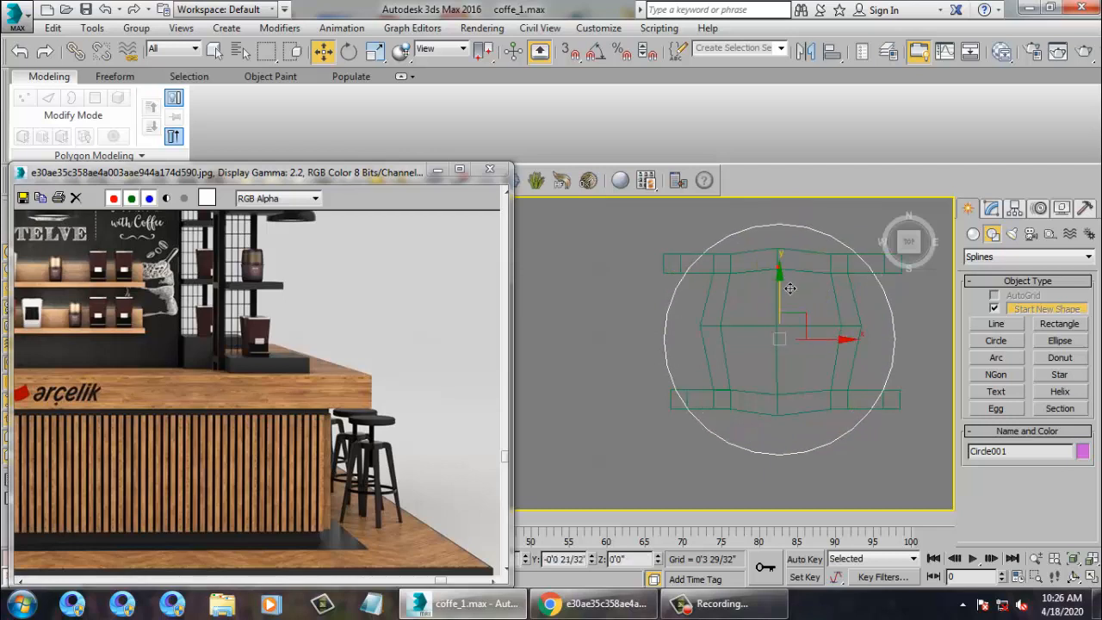
pyautogui.press('r')
pyautogui.moveTo(793, 342); pyautogui.dragTo(804, 354)
pyautogui.press('w')
pyautogui.hotkey('alt', 'w')
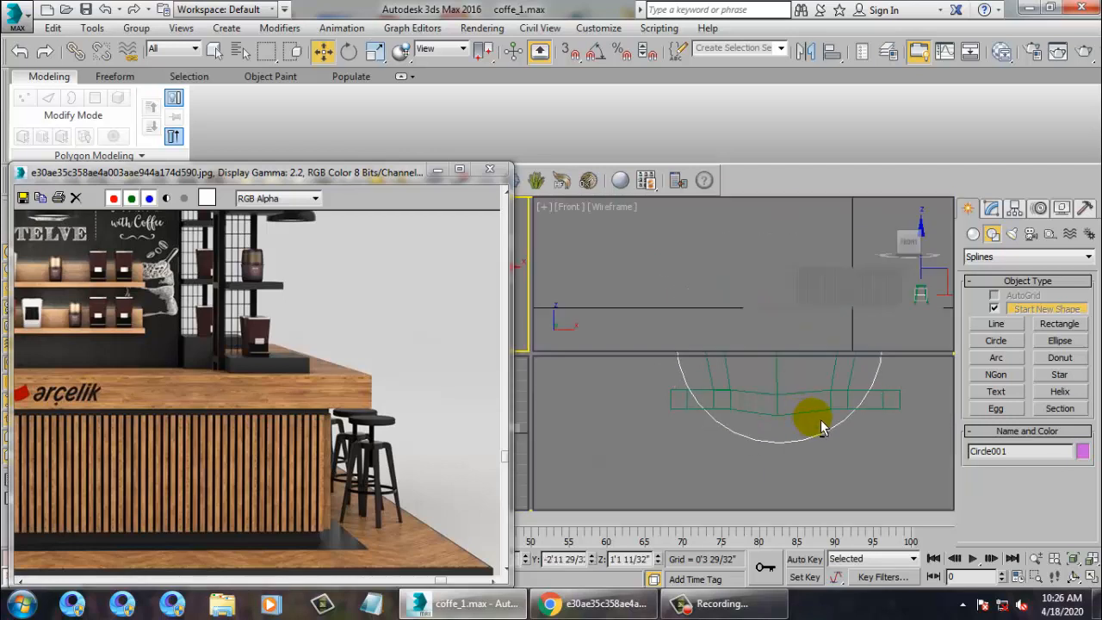
pyautogui.rightClick(803, 410)
pyautogui.hotkey('alt', 'w')
pyautogui.moveTo(801, 408); pyautogui.dragTo(800, 378, button='middle')
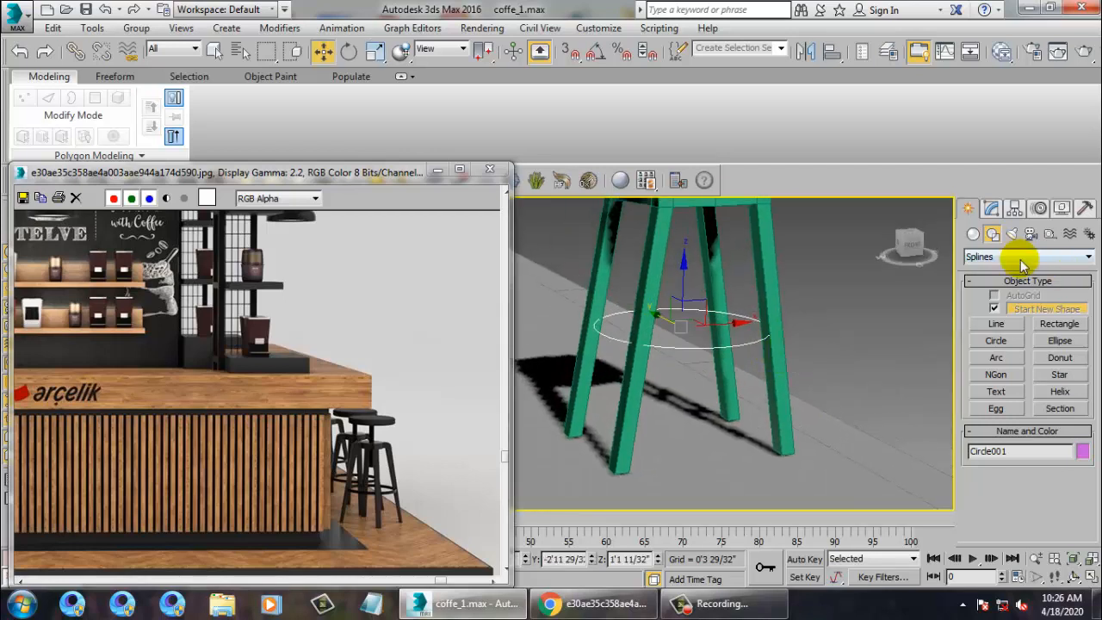
# Turn on Enable In Viewport so Circle001 displays as a solid radial ring.
pyautogui.click(1014, 208)
pyautogui.click(990, 208)
pyautogui.click(1003, 399)
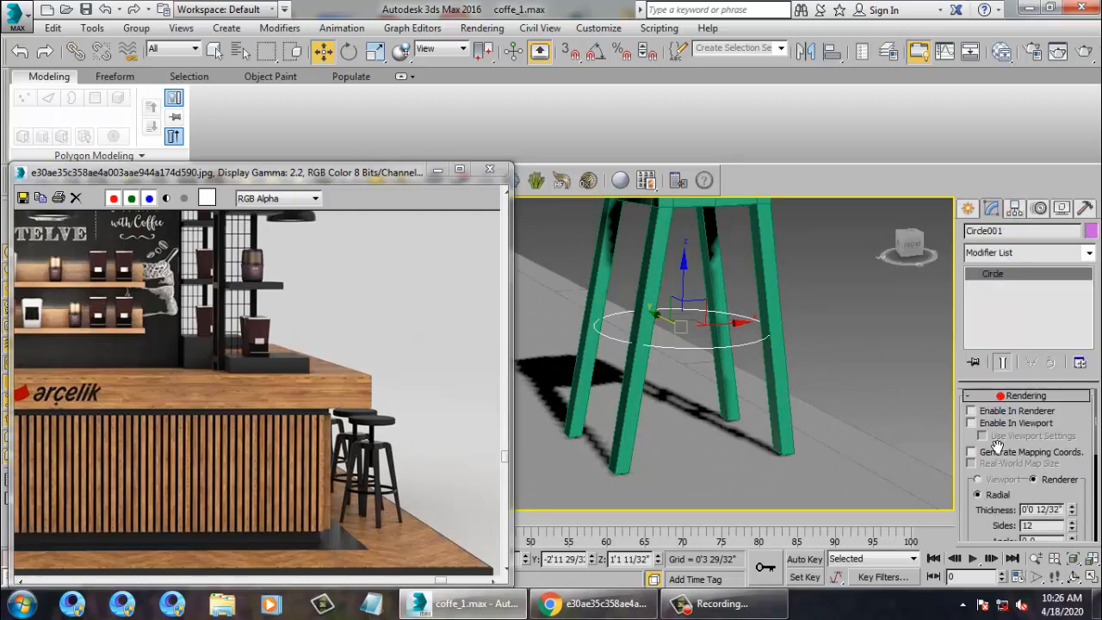
pyautogui.click(996, 424)
# Scale the ring up slightly so it touches the stool legs.
pyautogui.keyDown('alt'); pyautogui.moveTo(671, 409); pyautogui.dragTo(750, 329, button='middle'); pyautogui.keyUp('alt')
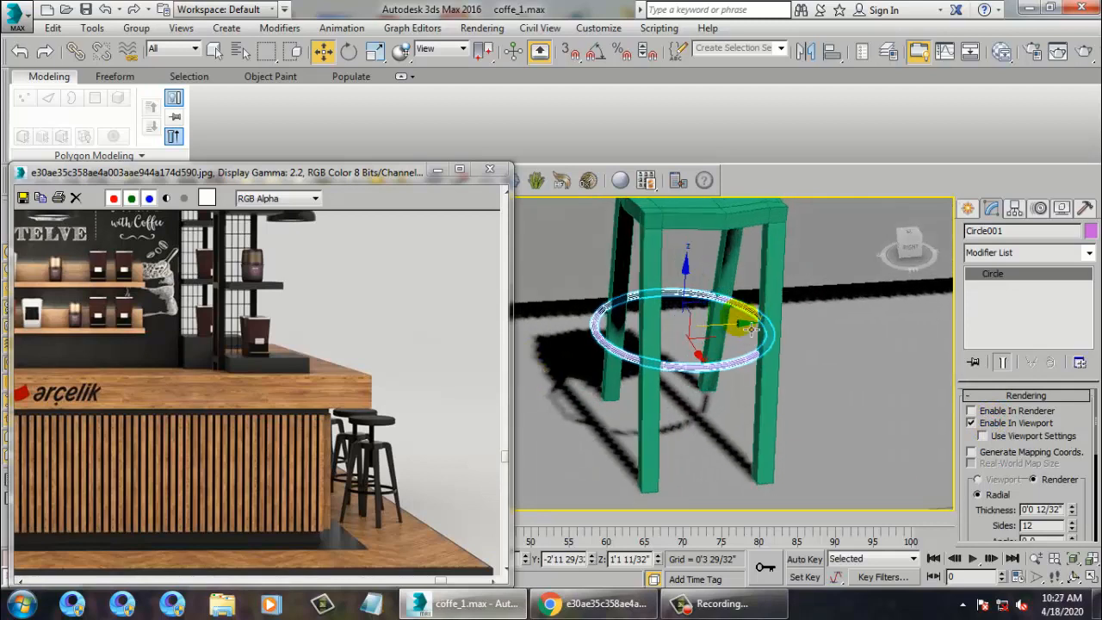
pyautogui.moveTo(755, 339); pyautogui.dragTo(694, 336)
pyautogui.press('r')
pyautogui.keyDown('alt'); pyautogui.moveTo(695, 336); pyautogui.dragTo(787, 429, button='middle'); pyautogui.keyUp('alt')
pyautogui.scroll(-5, 771, 267)
pyautogui.scroll(5, 787, 429)
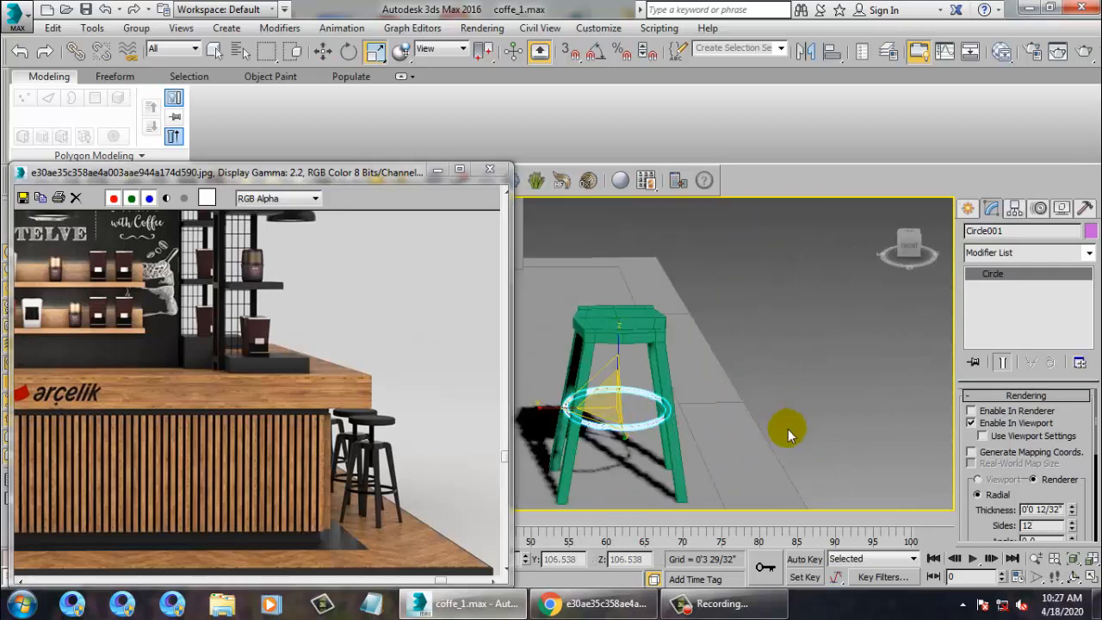
# Connect Box003's leg edges with 2 segments, pinch 68, slide 0 at the ring's height.
pyautogui.click(664, 348)
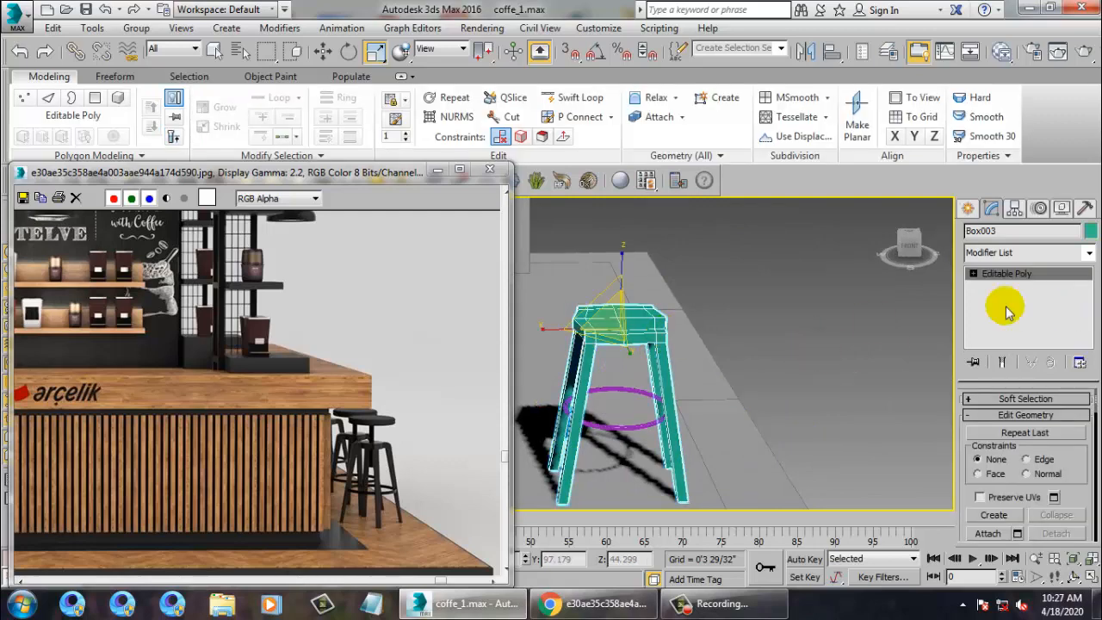
pyautogui.keyDown('alt'); pyautogui.moveTo(822, 358); pyautogui.dragTo(826, 310, button='middle'); pyautogui.keyUp('alt')
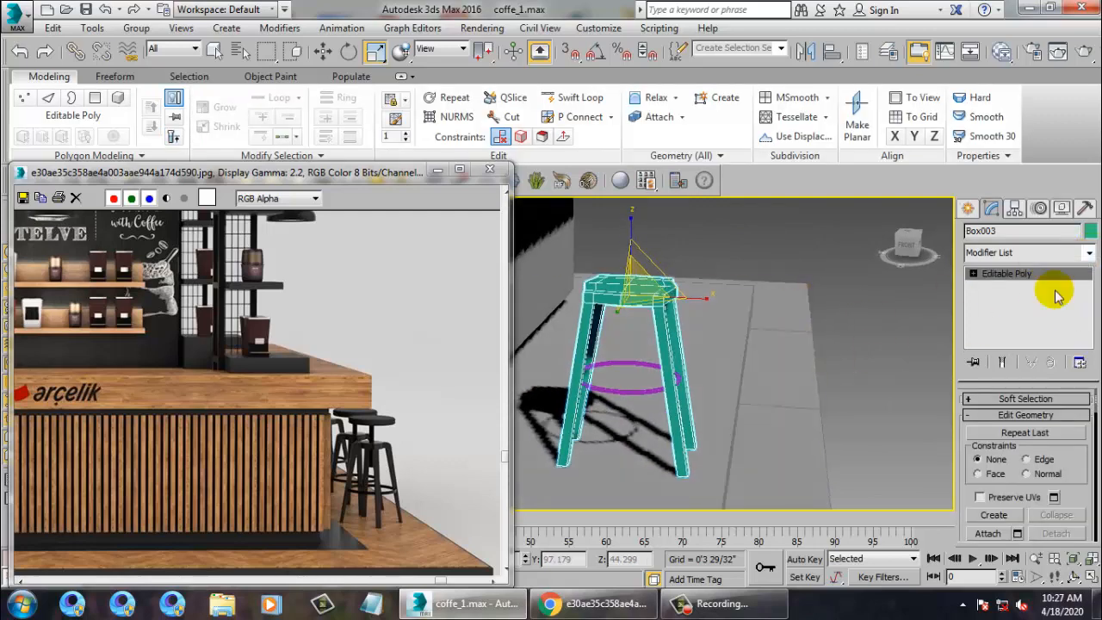
pyautogui.click(974, 273)
pyautogui.click(1001, 298)
pyautogui.keyDown('alt'); pyautogui.moveTo(684, 367); pyautogui.dragTo(922, 399, button='middle'); pyautogui.keyUp('alt')
pyautogui.click(1080, 508)
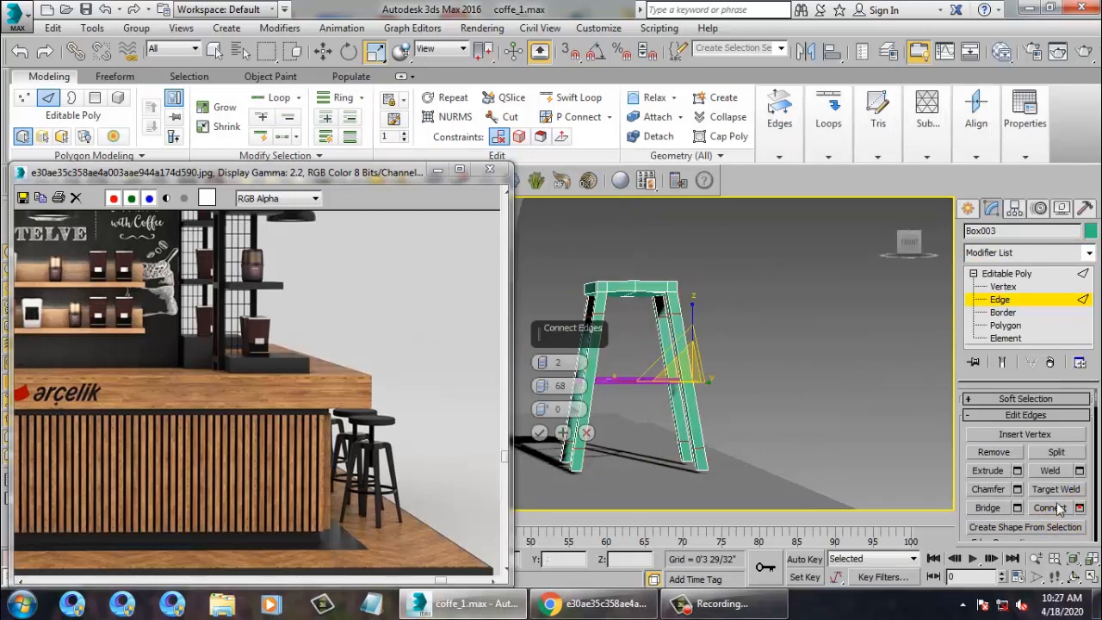
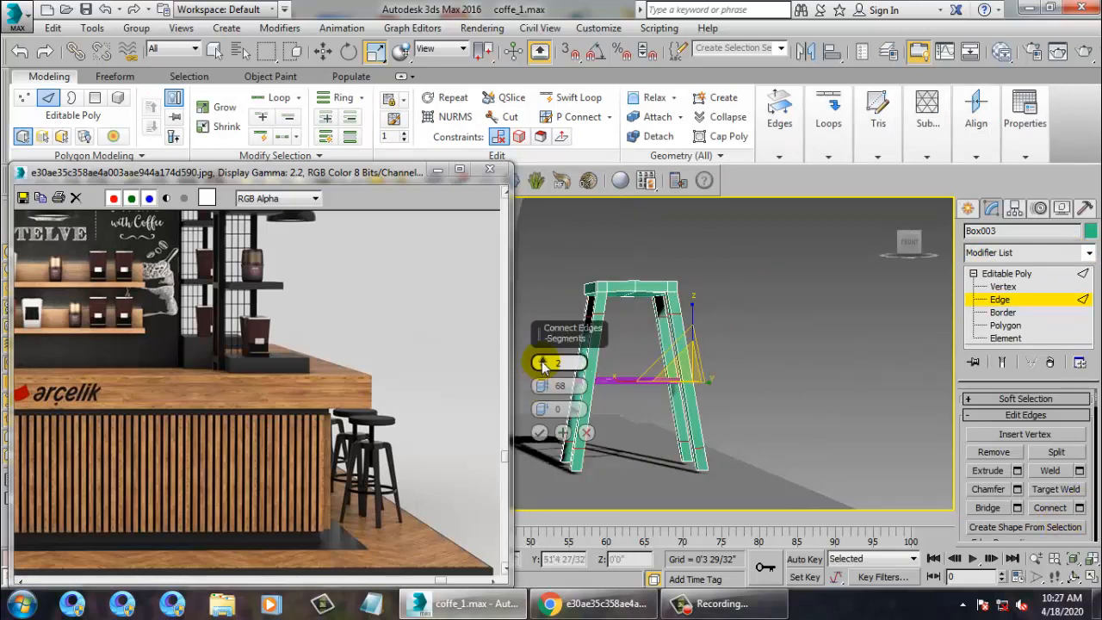
# Commit the leg-edge connection and orbit to look beneath the stool seat.
pyautogui.click(539, 434)
pyautogui.keyDown('alt'); pyautogui.moveTo(594, 398); pyautogui.dragTo(701, 393, button='middle'); pyautogui.keyUp('alt')
pyautogui.scroll(2, 701, 394)
pyautogui.scroll(2, 717, 353)
pyautogui.keyDown('alt'); pyautogui.moveTo(719, 350); pyautogui.dragTo(714, 356, button='middle'); pyautogui.keyUp('alt')
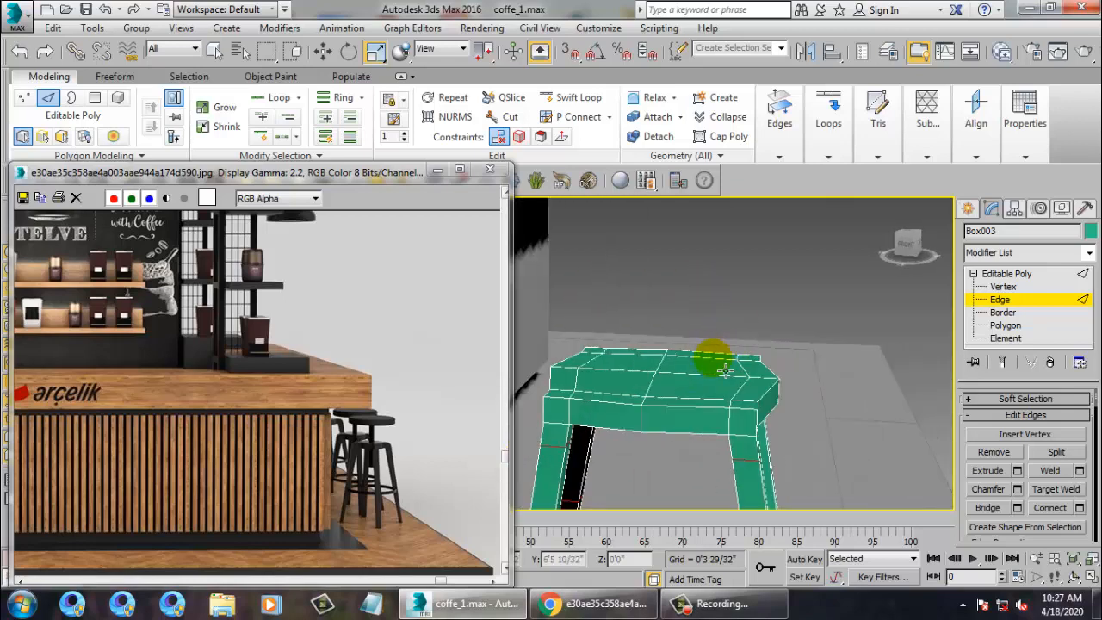
# Connect the seat's side edge loop to add horizontal loops around the rim, then return to object level.
pyautogui.doubleClick(647, 430)
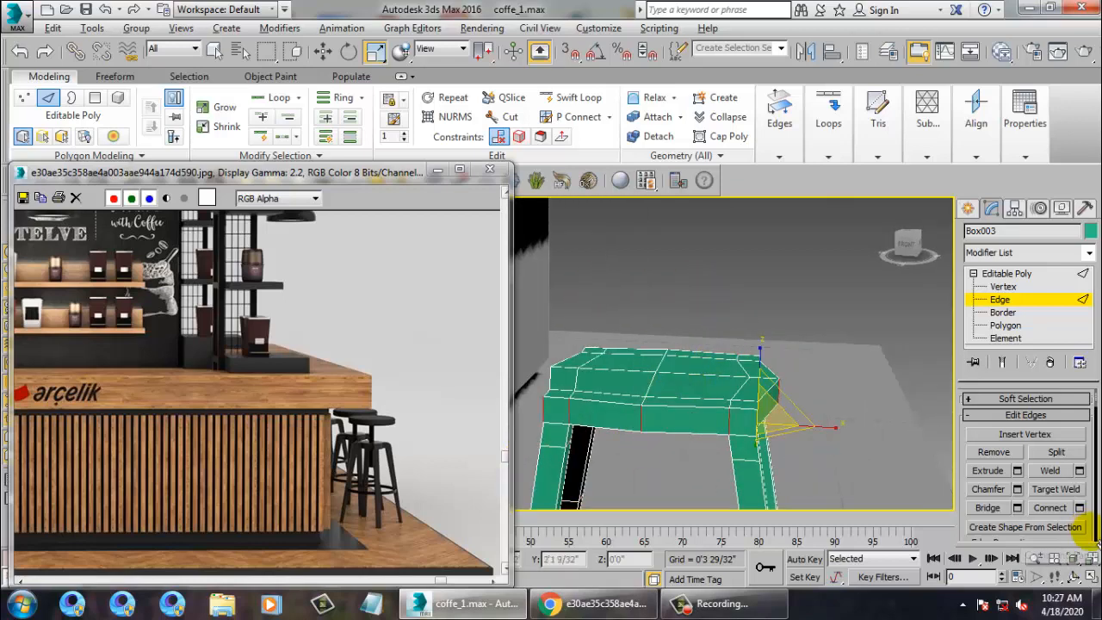
pyautogui.click(1079, 507)
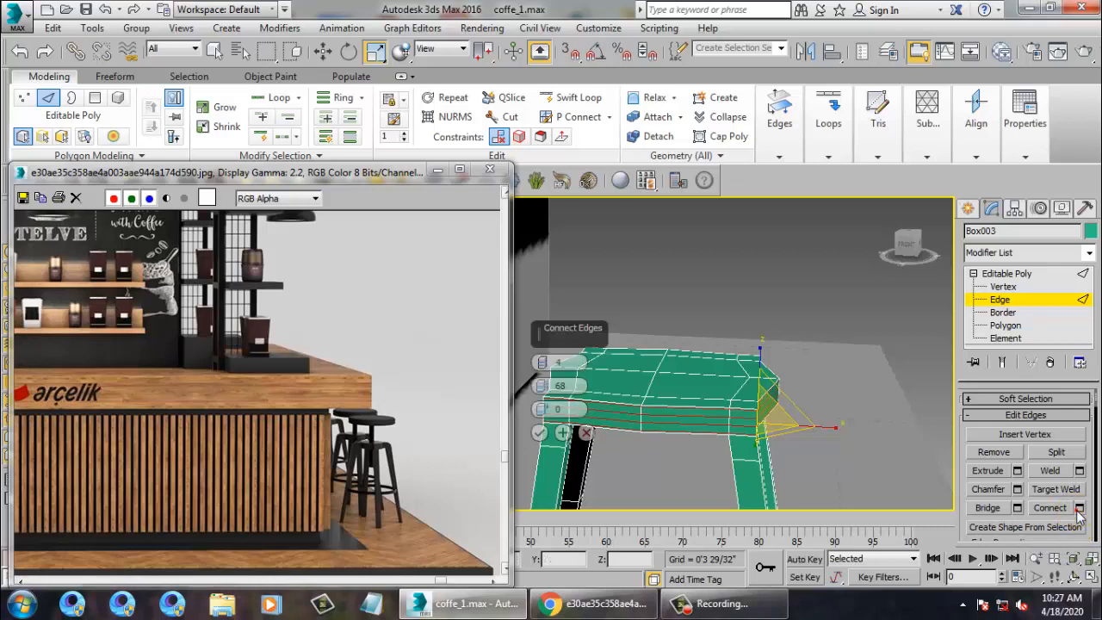
pyautogui.click(538, 433)
pyautogui.click(1020, 273)
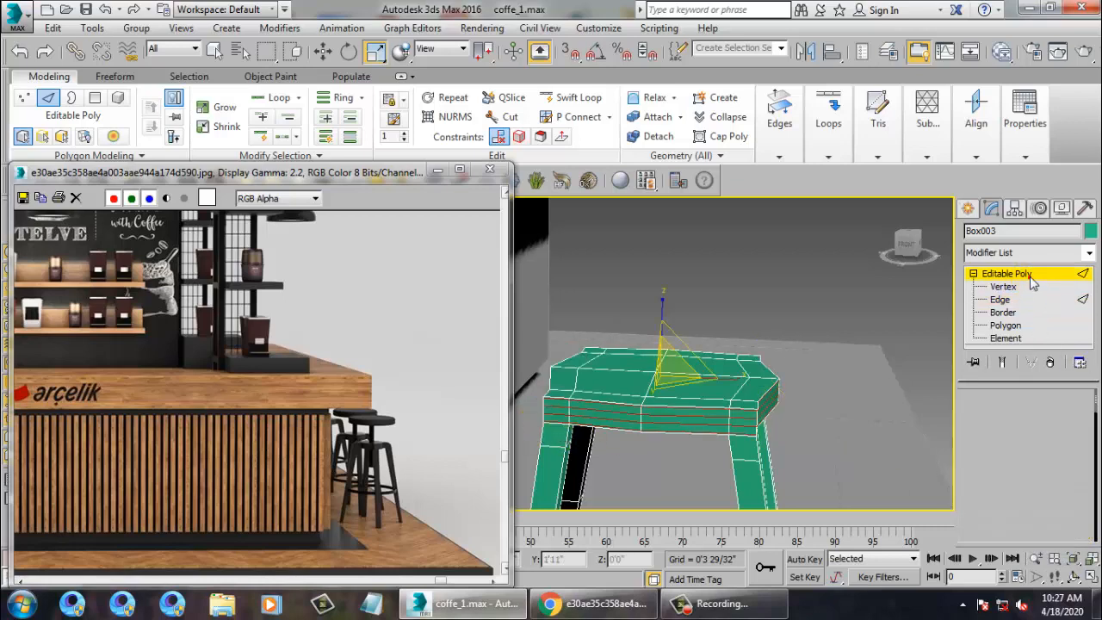
pyautogui.click(1089, 253)
# Apply a MeshSmooth modifier (NURMS, 1 iteration) to the stool and orbit to inspect it.
pyautogui.scroll(-10, 1056, 295)
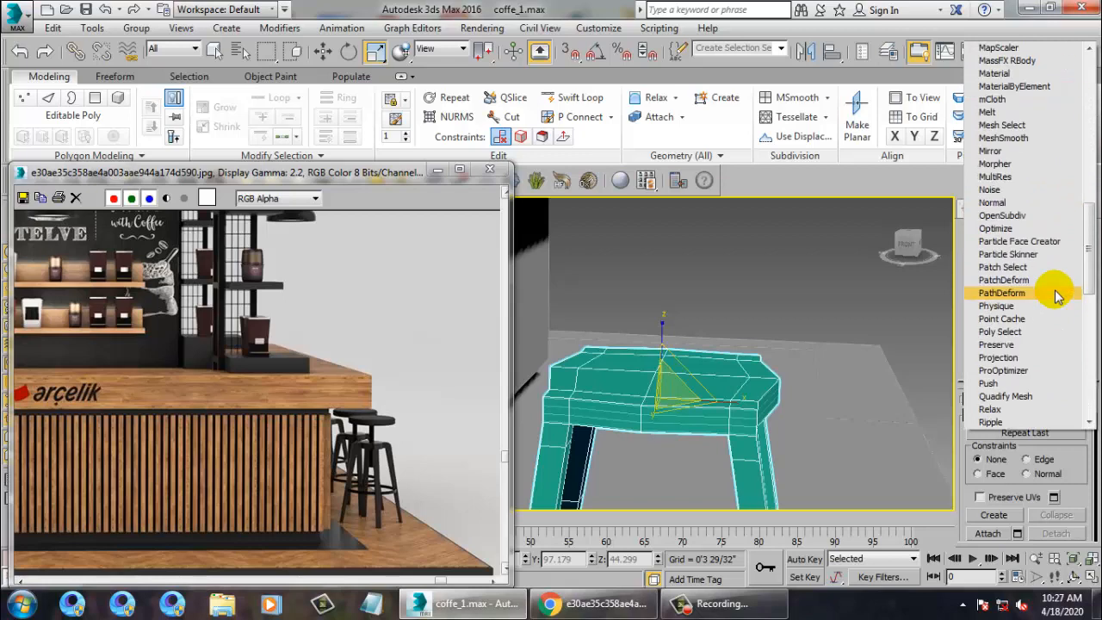
pyautogui.click(1024, 136)
pyautogui.click(831, 246)
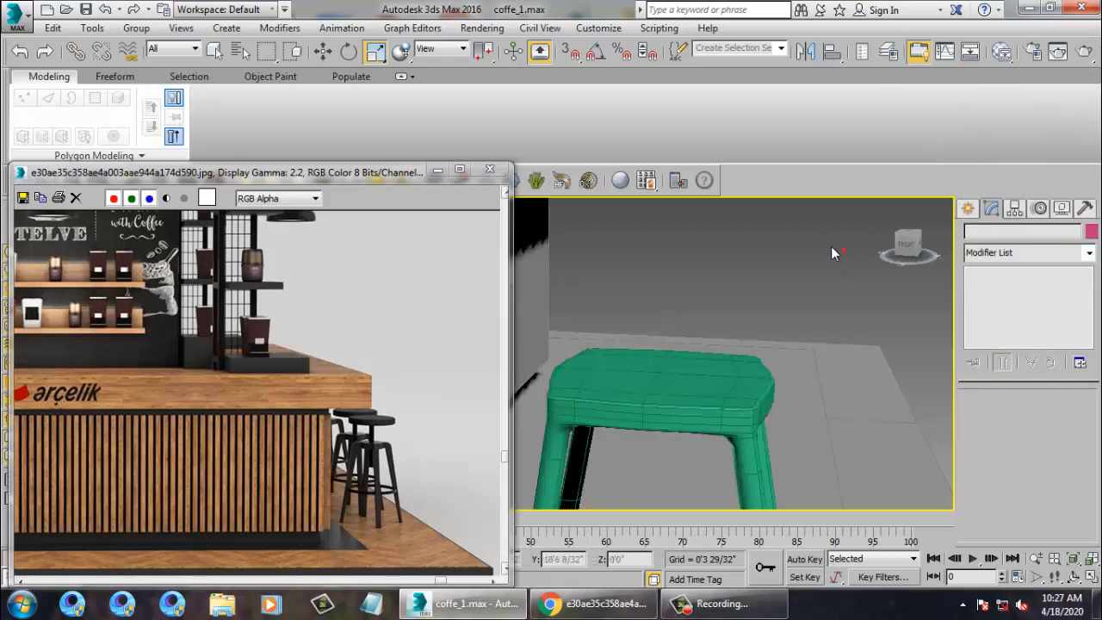
pyautogui.scroll(-5, 828, 244)
pyautogui.keyDown('alt'); pyautogui.moveTo(753, 334); pyautogui.dragTo(731, 388, button='middle'); pyautogui.keyUp('alt')
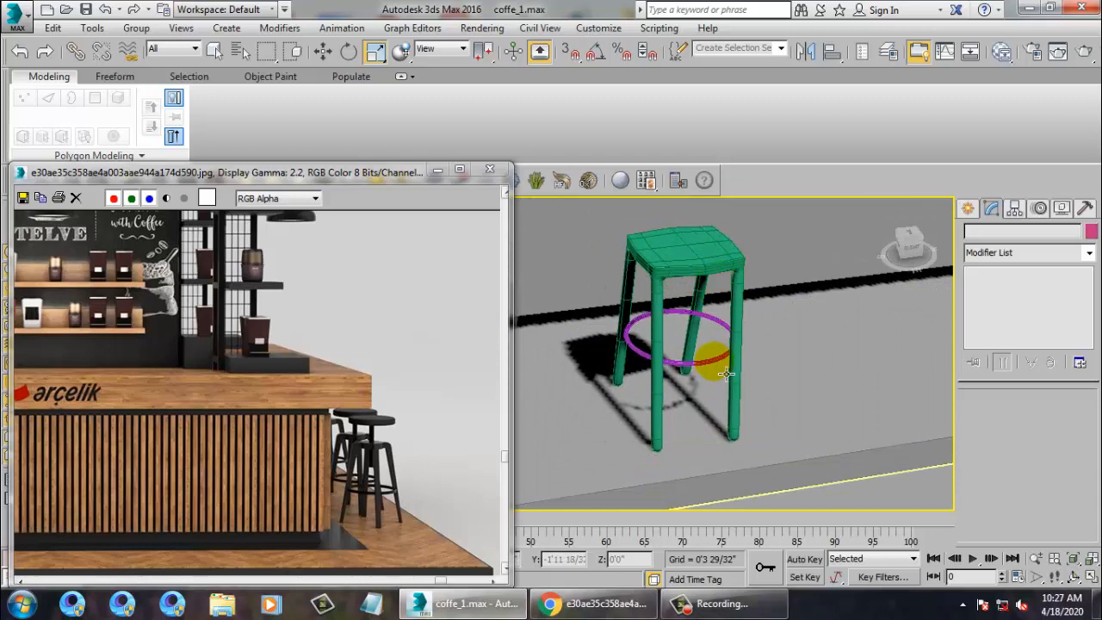
pyautogui.click(652, 435)
pyautogui.keyDown('alt'); pyautogui.moveTo(652, 435); pyautogui.dragTo(748, 425, button='middle'); pyautogui.keyUp('alt')
# Check the smoothed stool in a maximized Perspective view, then maximize the Top view.
pyautogui.hotkey('alt', 'w')
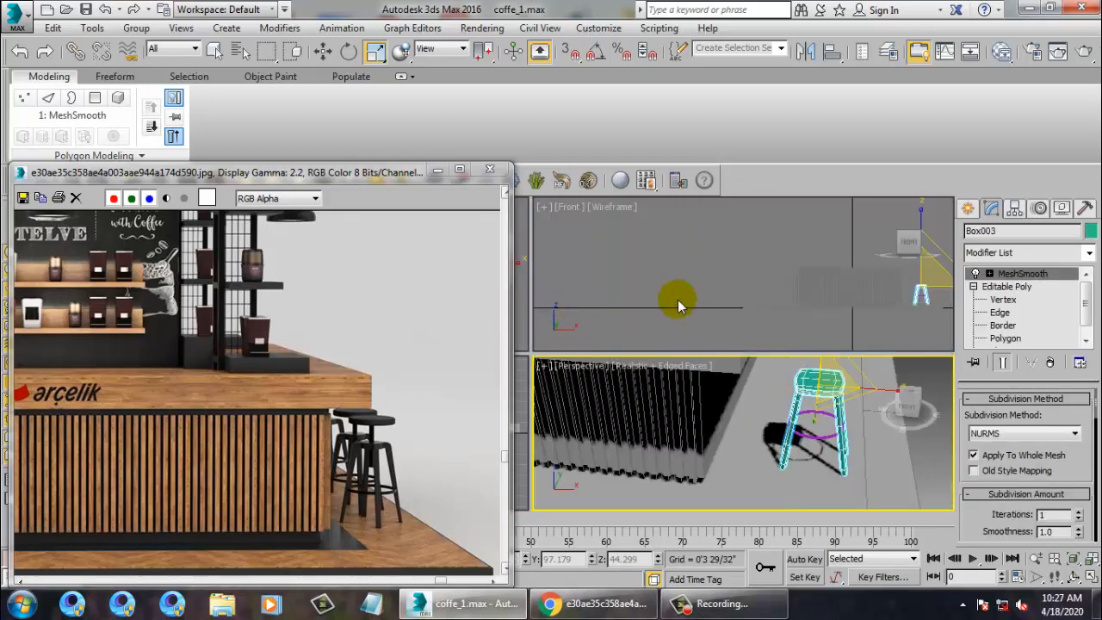
pyautogui.hotkey('alt', 'w')
pyautogui.keyDown('alt'); pyautogui.moveTo(810, 336); pyautogui.dragTo(733, 348, button='middle'); pyautogui.keyUp('alt')
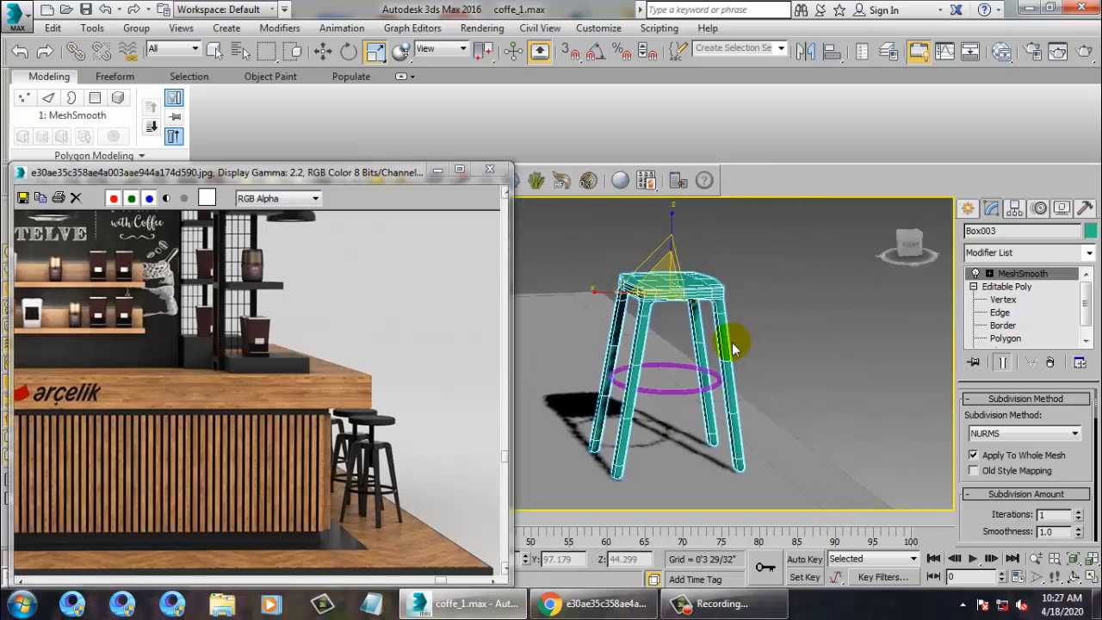
pyautogui.hotkey('alt', 'w')
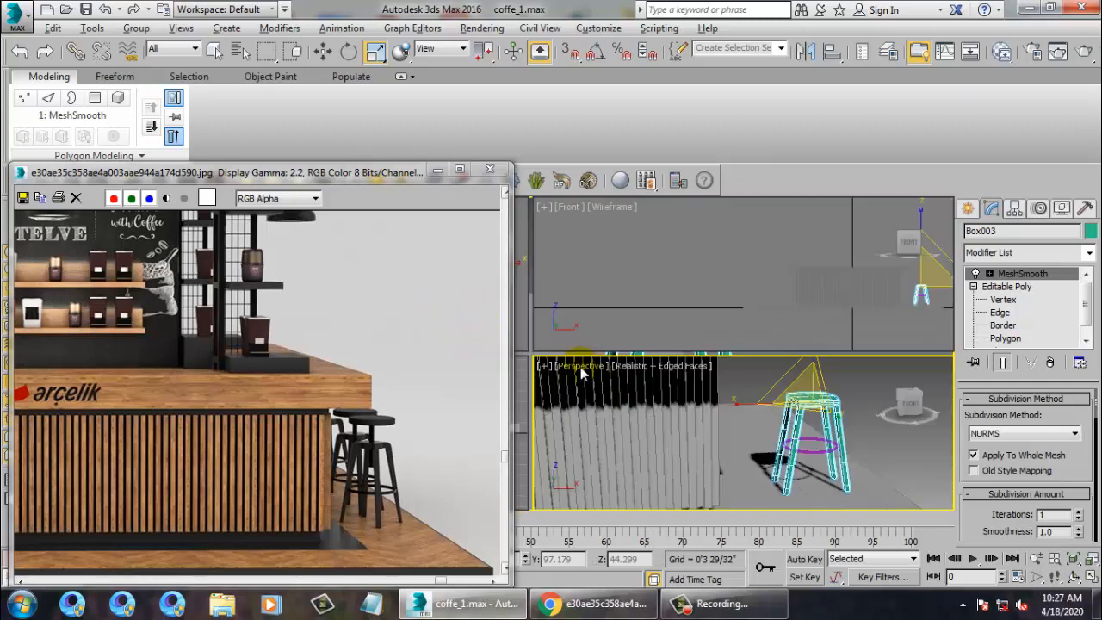
pyautogui.click(523, 329)
pyautogui.hotkey('alt', 'w')
pyautogui.moveTo(632, 326); pyautogui.dragTo(549, 343, button='middle')
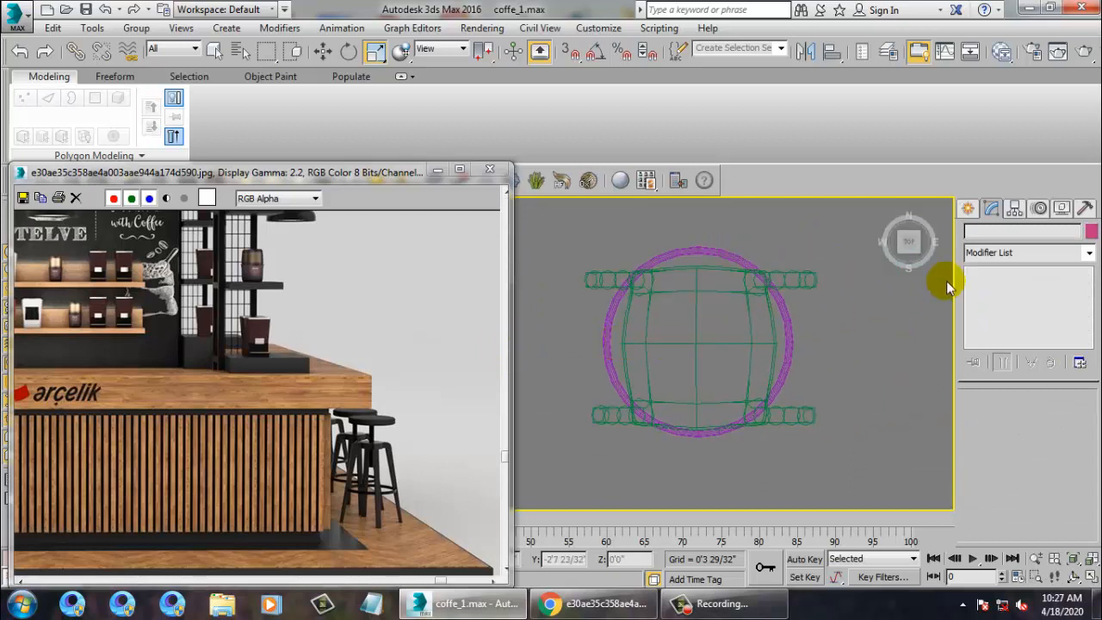
pyautogui.click(967, 211)
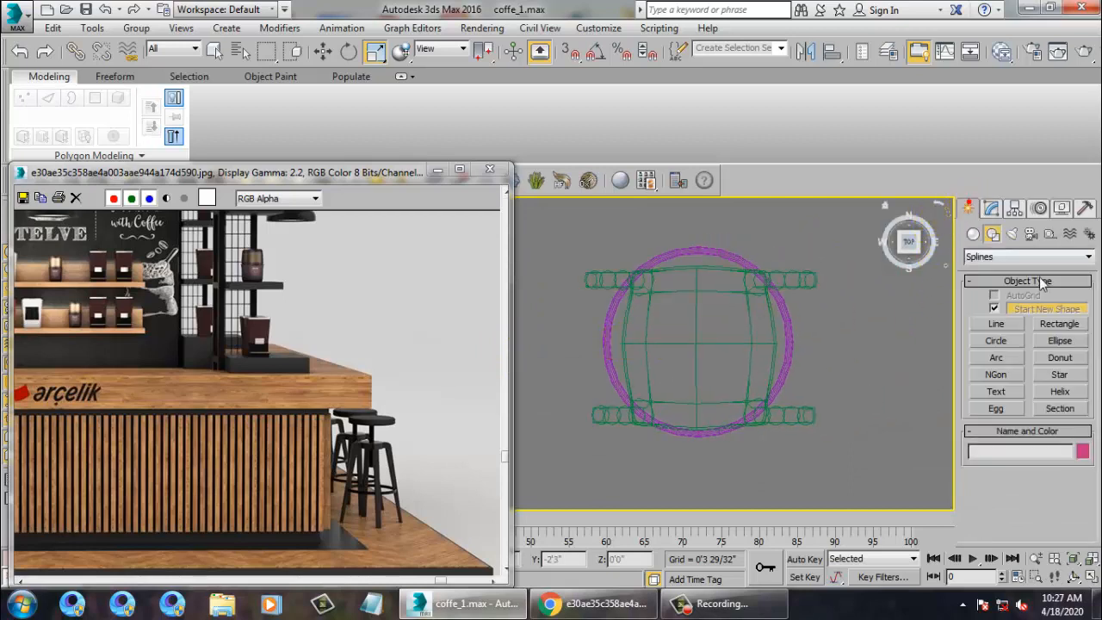
# Draw a small standard-primitive Cylinder at the centre of the stool seat.
pyautogui.click(970, 235)
pyautogui.click(999, 345)
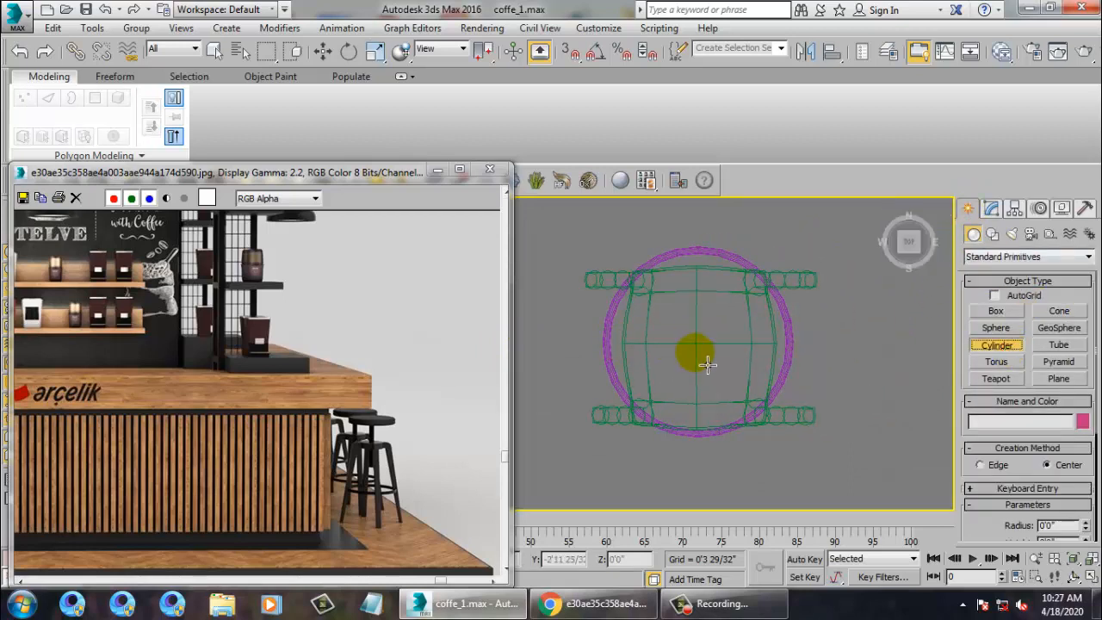
pyautogui.moveTo(707, 356); pyautogui.dragTo(720, 363)
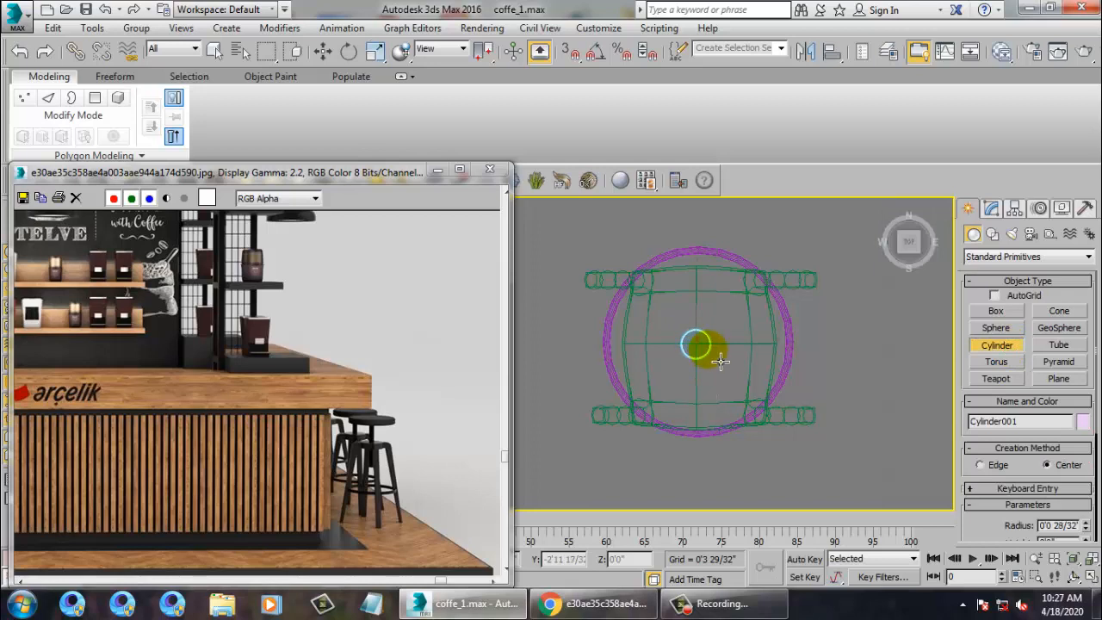
pyautogui.press('w')
pyautogui.hotkey('alt', 'w')
pyautogui.rightClick(793, 368)
pyautogui.hotkey('alt', 'w')
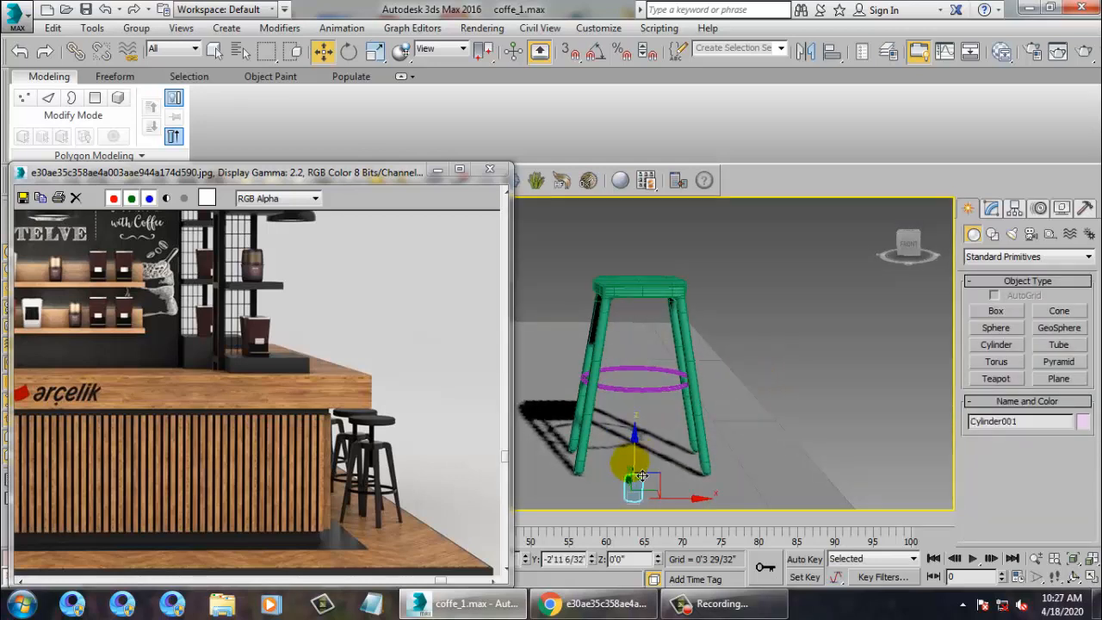
# Lift Cylinder001 onto the seat and reduce its Radius to make a thin post.
pyautogui.moveTo(641, 461); pyautogui.dragTo(652, 250)
pyautogui.press('z')
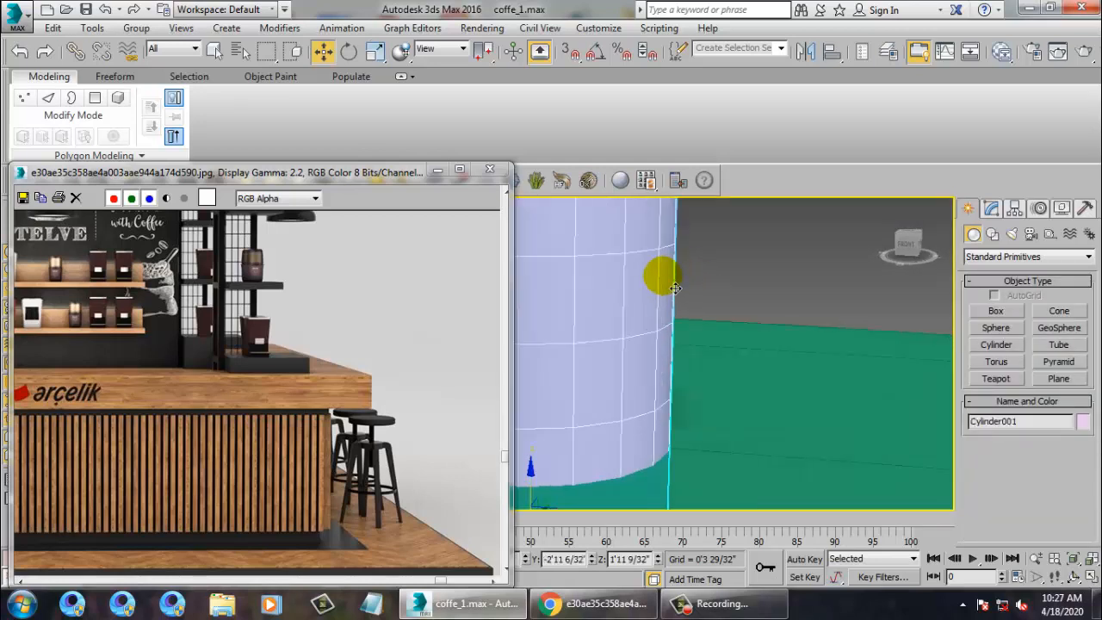
pyautogui.scroll(-4, 661, 276)
pyautogui.keyDown('alt'); pyautogui.moveTo(683, 276); pyautogui.dragTo(673, 277, button='middle'); pyautogui.keyUp('alt')
pyautogui.scroll(-2, 673, 276)
pyautogui.press('r')
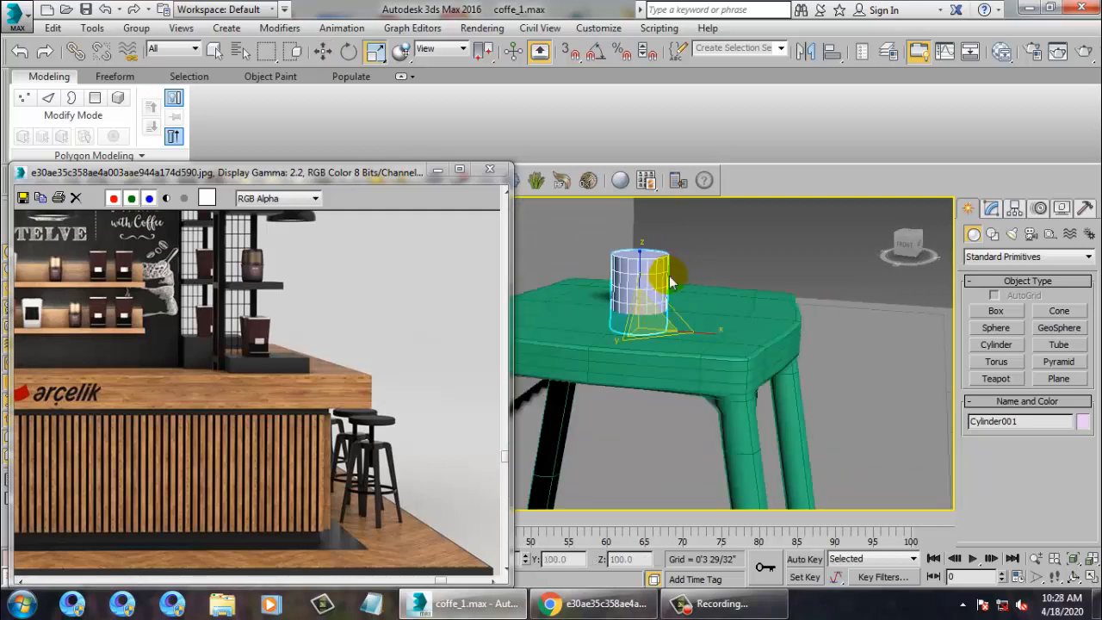
pyautogui.click(991, 209)
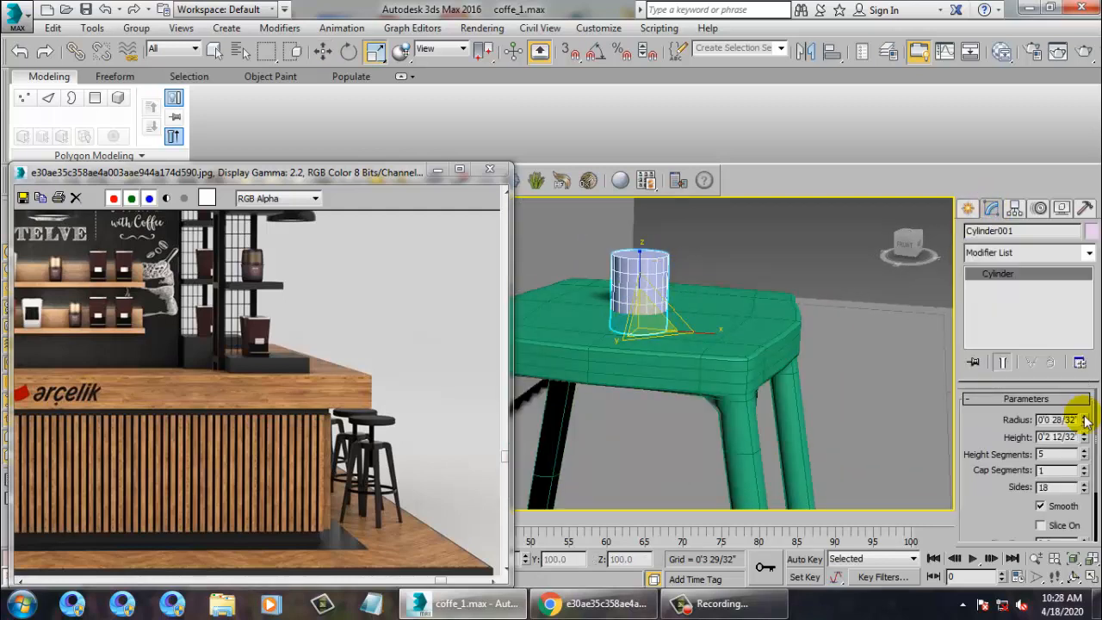
pyautogui.moveTo(1085, 421); pyautogui.dragTo(13, 318)
# Settle the post on the seat and Shift-drag it upward along Z to clone it.
pyautogui.press('w')
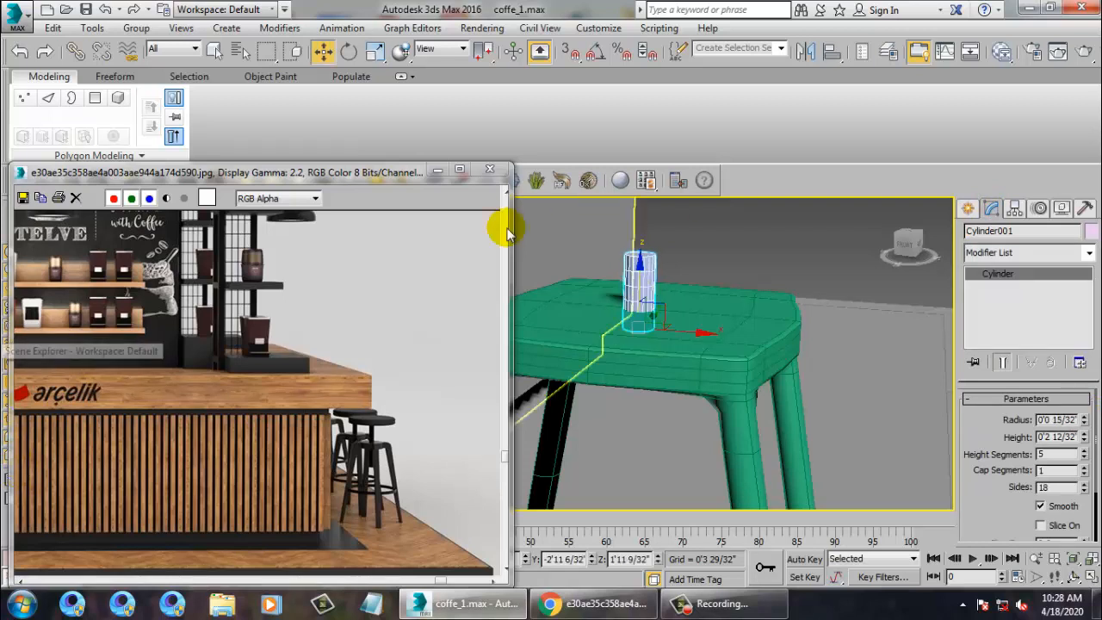
pyautogui.moveTo(651, 287)
pyautogui.mouseDown()
pyautogui.moveTo(656, 264)
pyautogui.moveTo(664, 277)
pyautogui.mouseUp()
pyautogui.keyDown('alt'); pyautogui.moveTo(664, 277); pyautogui.dragTo(661, 285, button='middle'); pyautogui.keyUp('alt')
pyautogui.moveTo(644, 291)
pyautogui.keyDown('shift'); pyautogui.mouseDown()
pyautogui.moveTo(672, 217)
pyautogui.moveTo(662, 229)
pyautogui.mouseUp(); pyautogui.keyUp('shift')
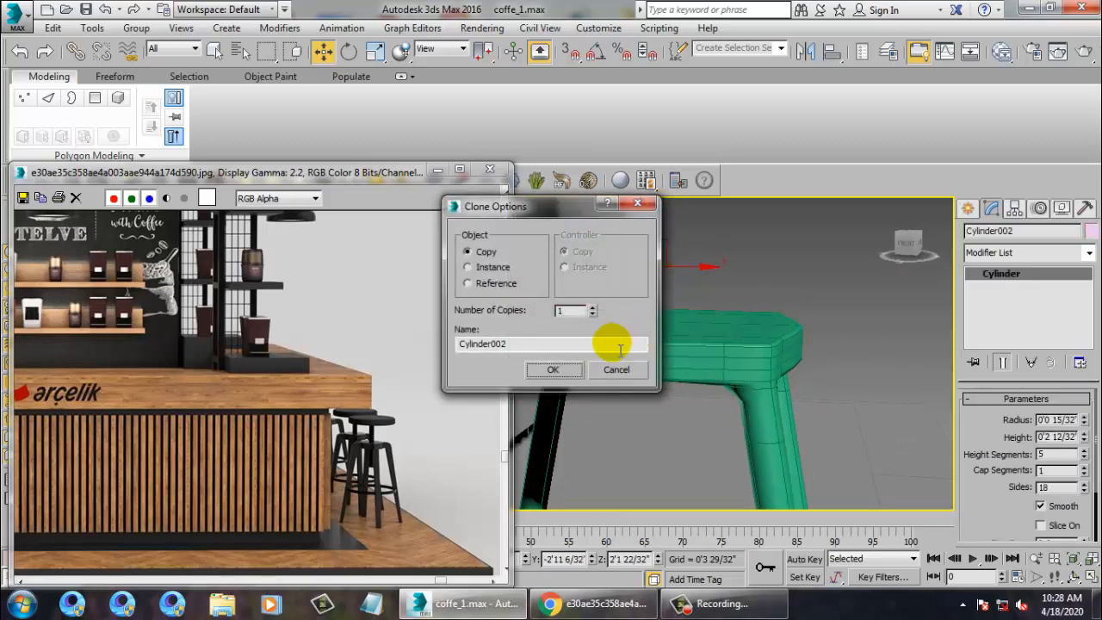
# Make the copy a flat disc with Radius 0'3 30/32" and Height 0'0 29/32".
pyautogui.click(553, 369)
pyautogui.moveTo(1082, 426)
pyautogui.mouseDown()
pyautogui.moveTo(979, 206)
pyautogui.moveTo(795, 388)
pyautogui.moveTo(824, 412)
pyautogui.moveTo(831, 473)
pyautogui.moveTo(791, 419)
pyautogui.mouseUp()
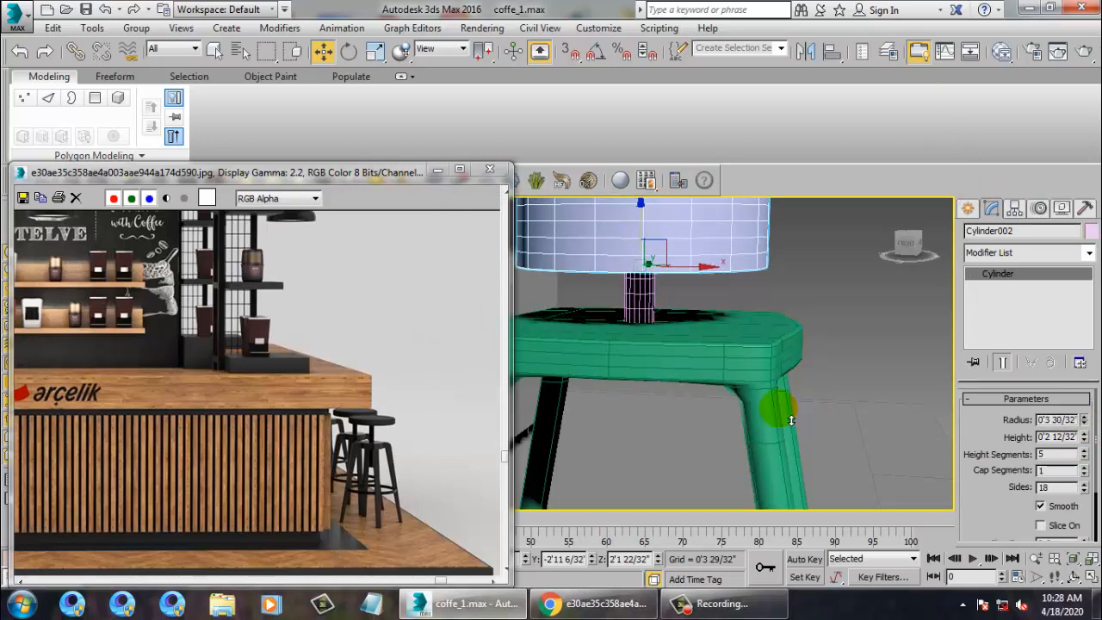
pyautogui.moveTo(1085, 439)
pyautogui.mouseDown()
pyautogui.moveTo(1081, 487)
pyautogui.moveTo(1087, 472)
pyautogui.moveTo(12, 450)
pyautogui.mouseUp()
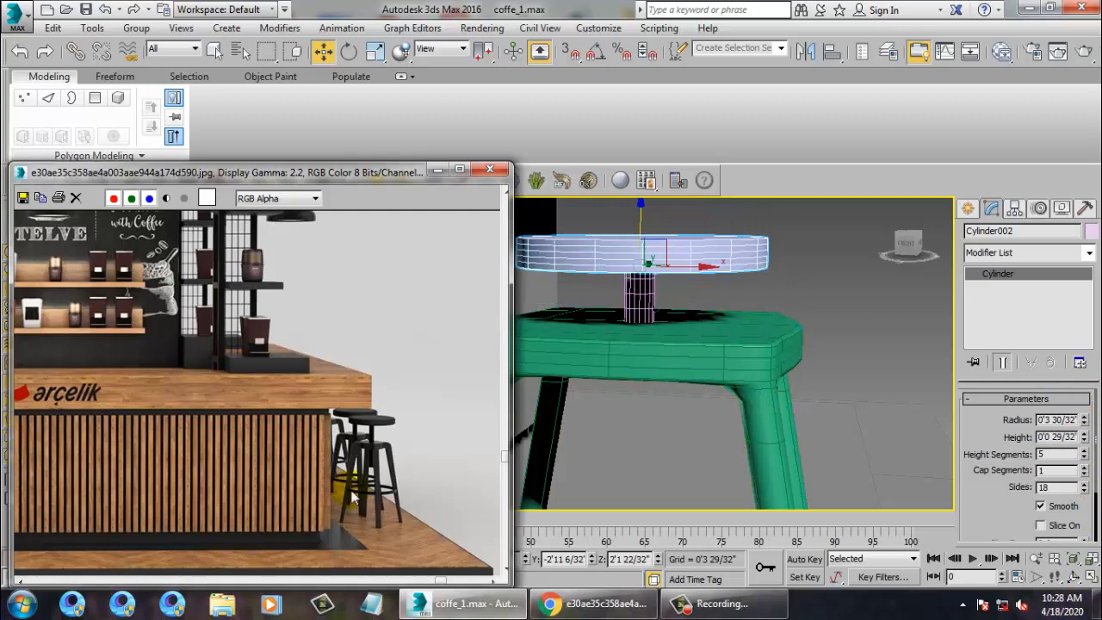
pyautogui.keyDown('alt'); pyautogui.moveTo(633, 430); pyautogui.dragTo(666, 471, button='middle'); pyautogui.keyUp('alt')
# Move the disc up to rest on top of the post.
pyautogui.moveTo(673, 344); pyautogui.dragTo(682, 364, button='middle')
pyautogui.scroll(-5, 681, 311)
pyautogui.keyDown('alt'); pyautogui.moveTo(685, 303); pyautogui.dragTo(764, 224, button='middle'); pyautogui.keyUp('alt')
pyautogui.scroll(3, 680, 291)
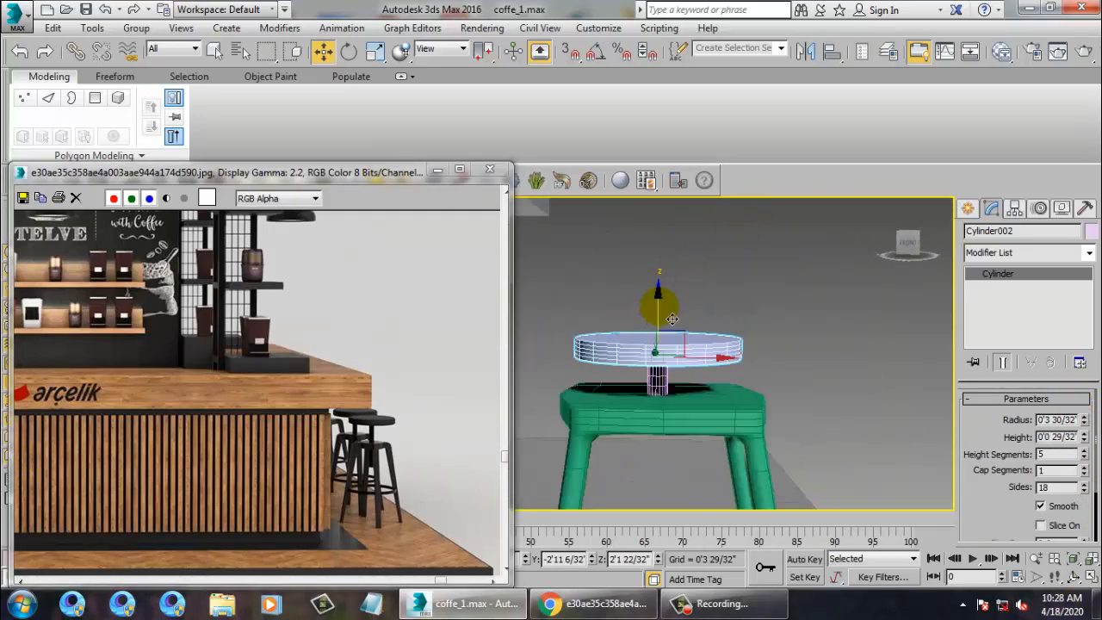
pyautogui.moveTo(671, 320); pyautogui.dragTo(671, 285)
# Lengthen Cylinder001 slightly and set the disc's Height Segments to 3.
pyautogui.click(661, 381)
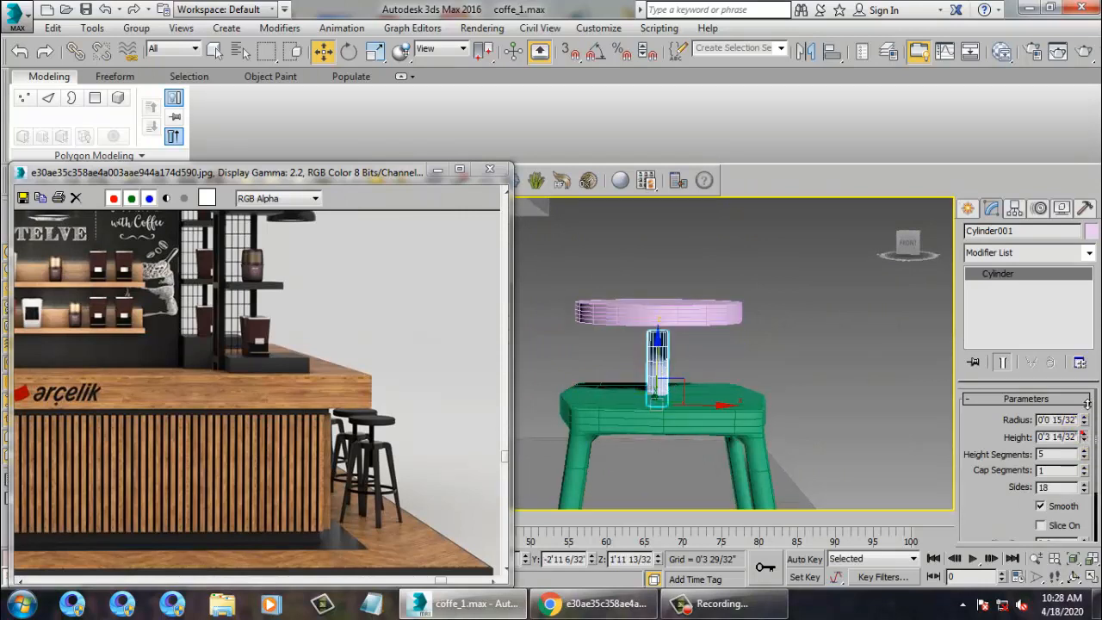
pyautogui.moveTo(1076, 366); pyautogui.dragTo(1076, 362)
pyautogui.click(692, 304)
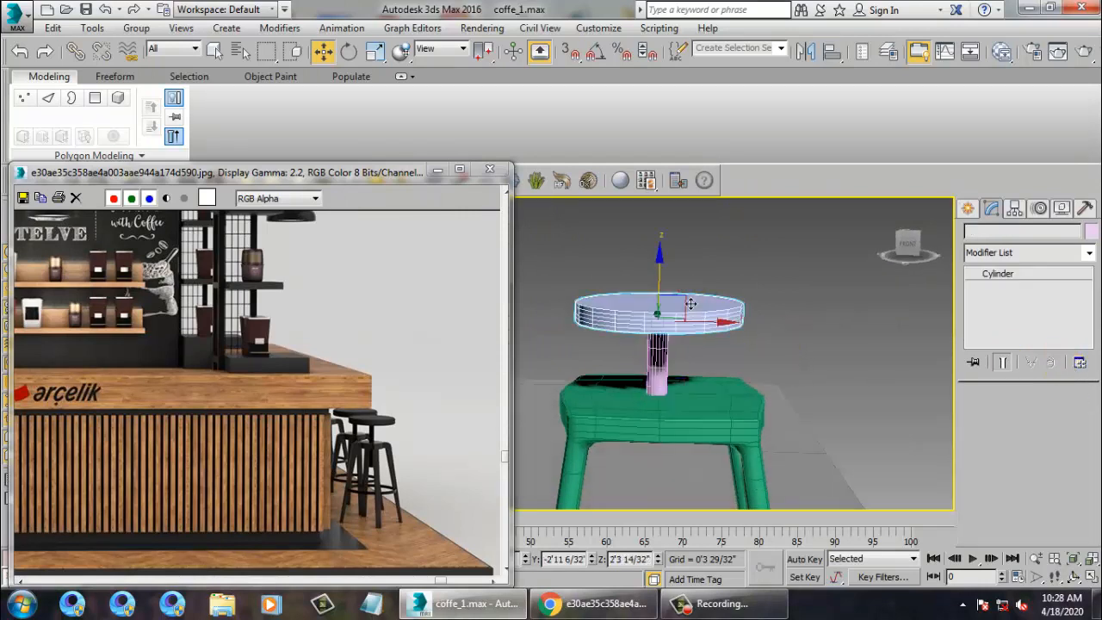
pyautogui.keyDown('alt'); pyautogui.moveTo(681, 292); pyautogui.dragTo(857, 406, button='middle'); pyautogui.keyUp('alt')
pyautogui.scroll(3, 760, 372)
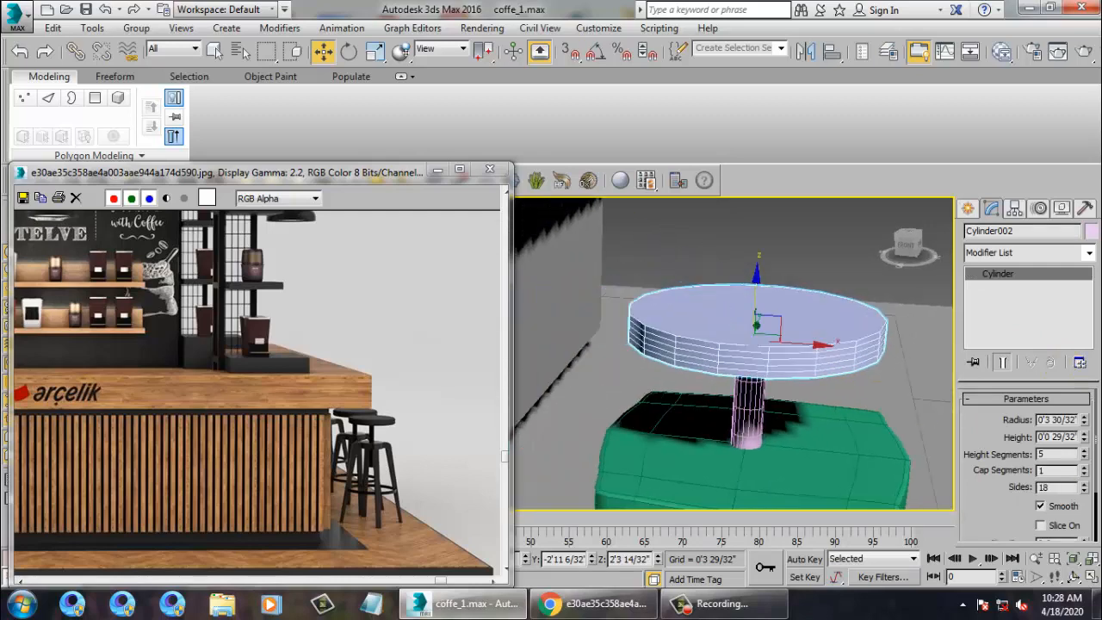
pyautogui.click(1086, 457)
pyautogui.click(1085, 457)
pyautogui.moveTo(824, 349); pyautogui.dragTo(813, 352, button='middle')
# Convert the disc to Editable Poly and switch to Edge level.
pyautogui.rightClick(794, 324)
pyautogui.moveTo(822, 481)
pyautogui.click(933, 495)
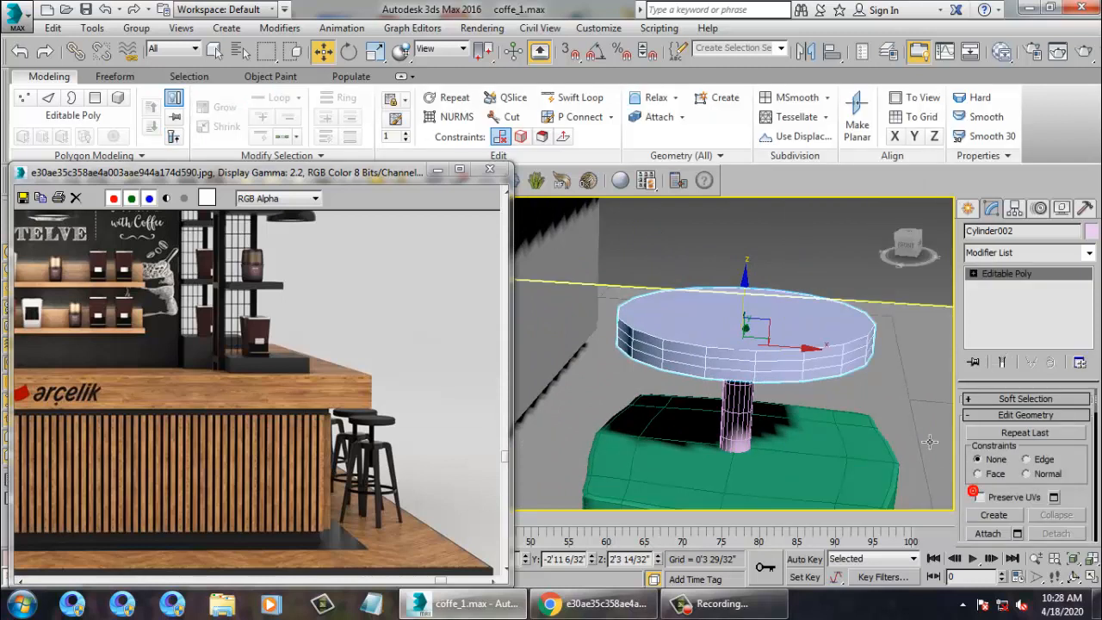
pyautogui.click(972, 273)
pyautogui.click(1000, 299)
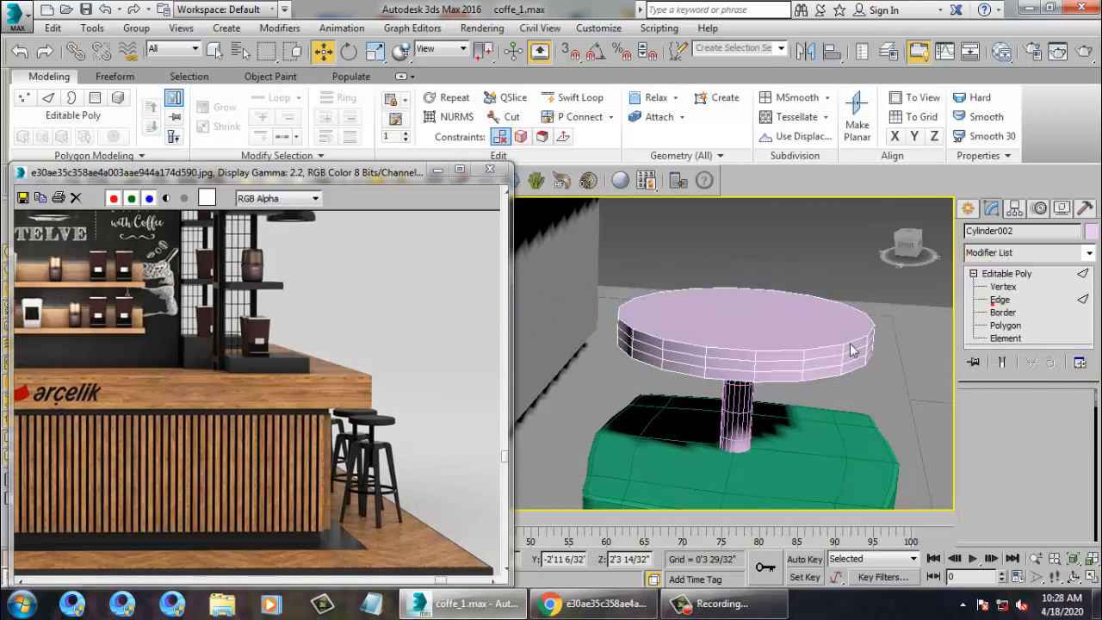
# Select the disc's top rim edges and chamfer them with 3 segments.
pyautogui.click(793, 362)
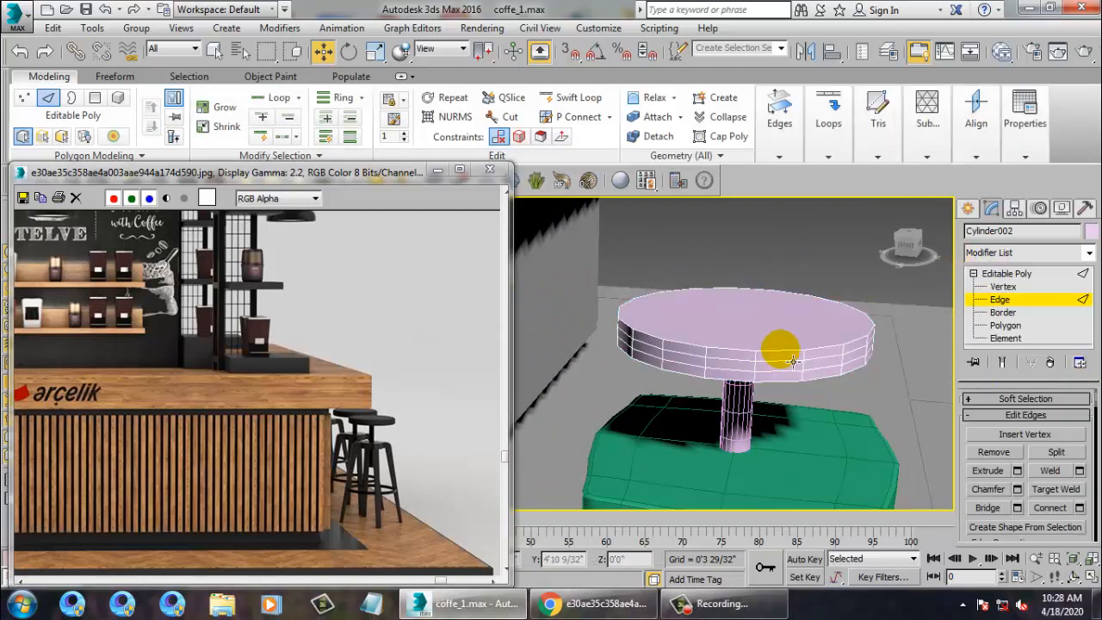
pyautogui.click(1005, 325)
pyautogui.click(794, 313)
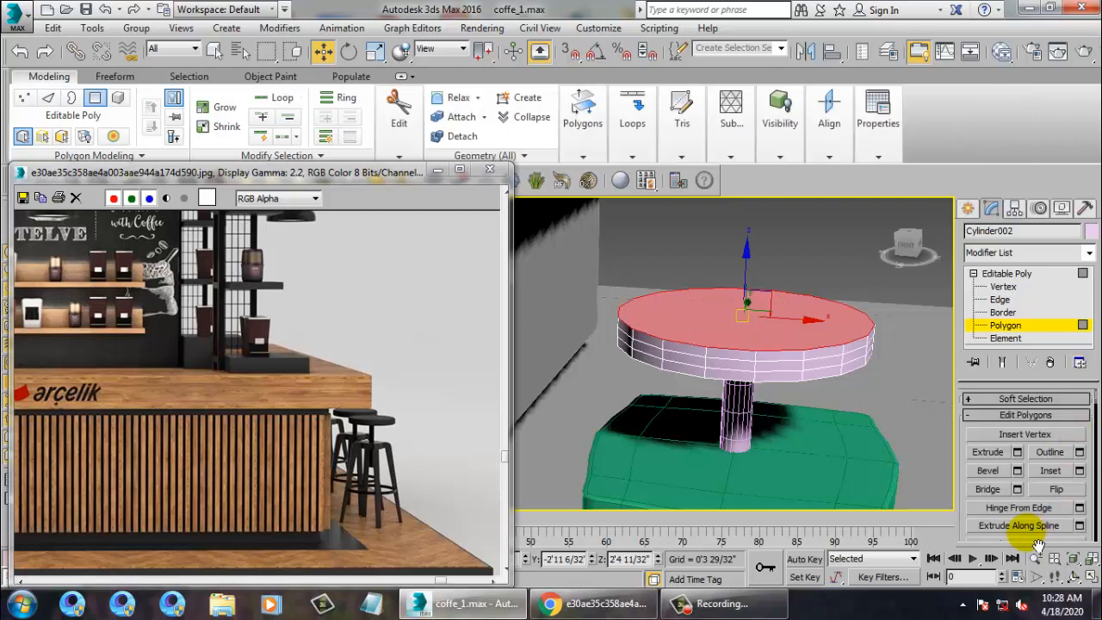
pyautogui.moveTo(961, 528); pyautogui.dragTo(955, 2)
pyautogui.click(1004, 457)
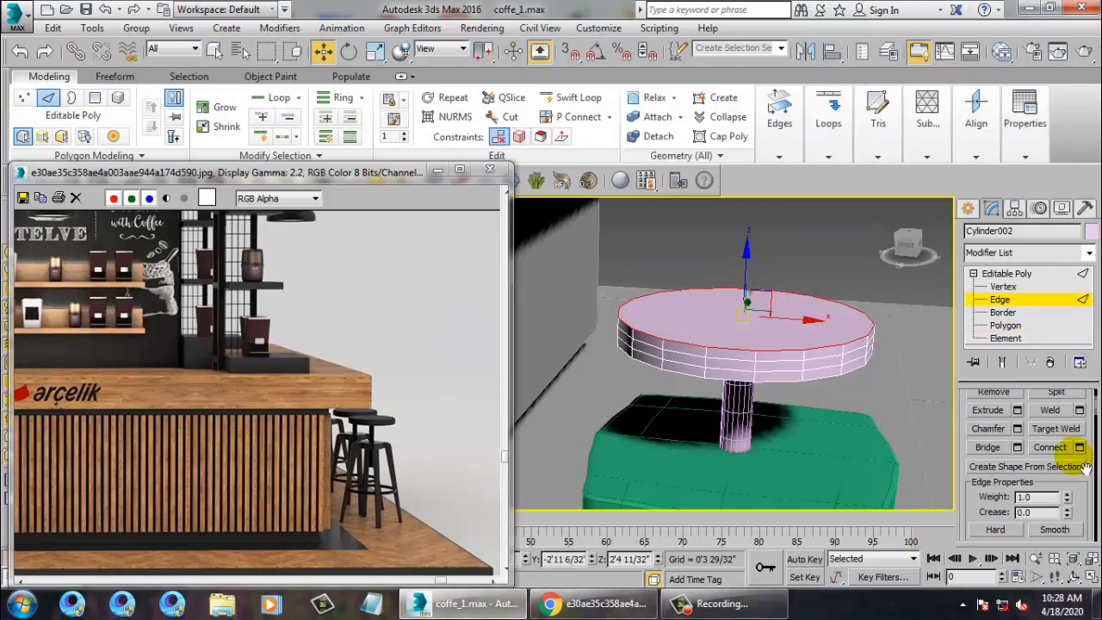
pyautogui.click(1017, 428)
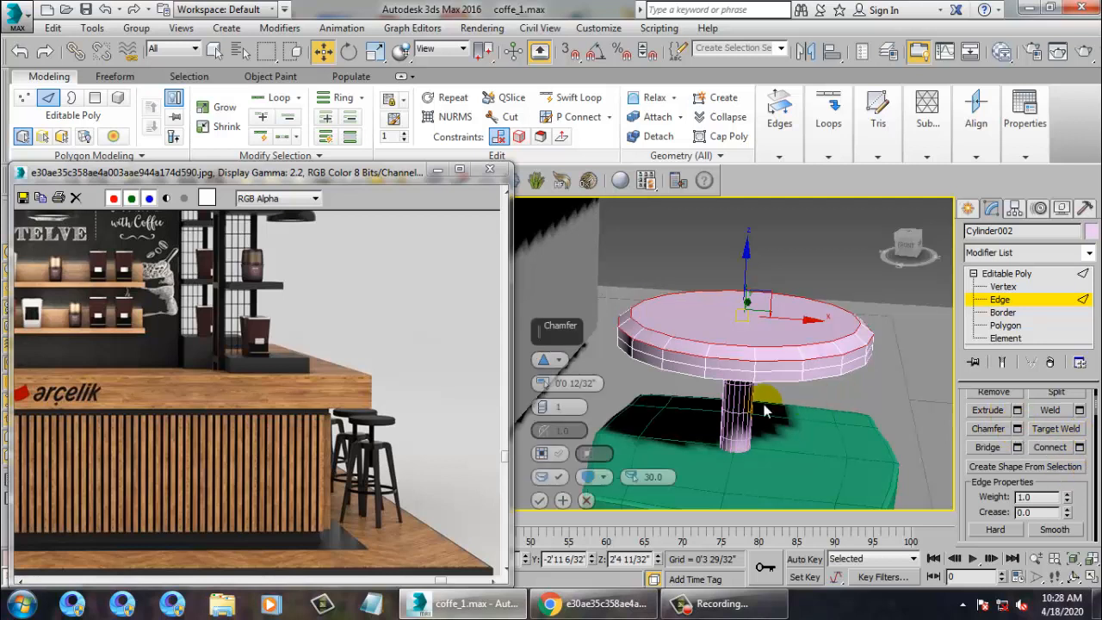
pyautogui.moveTo(544, 414); pyautogui.dragTo(541, 399)
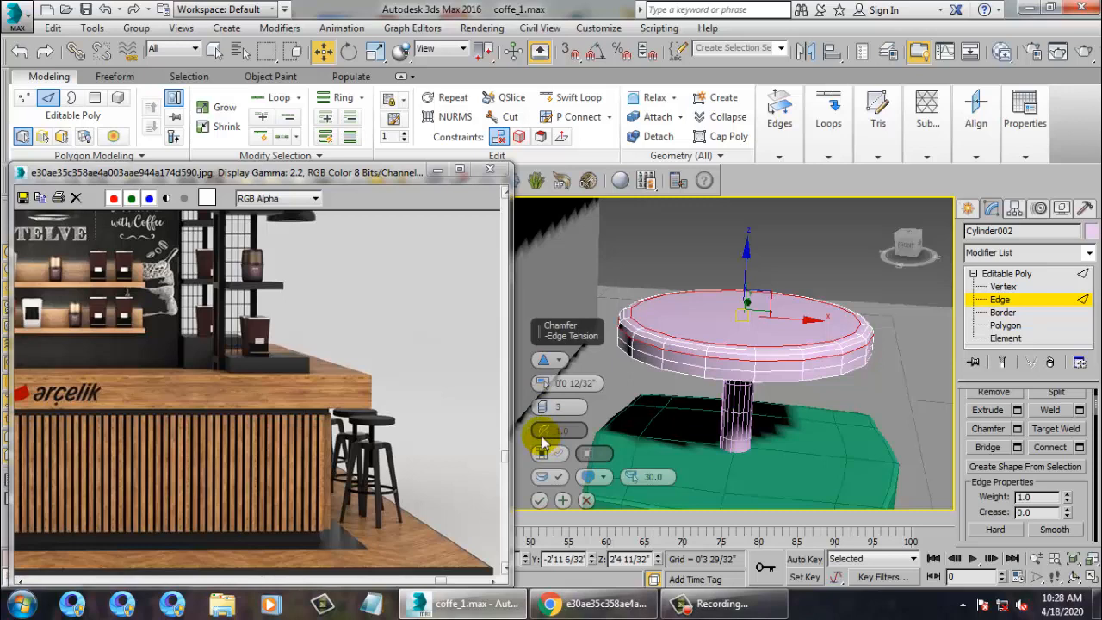
pyautogui.click(539, 500)
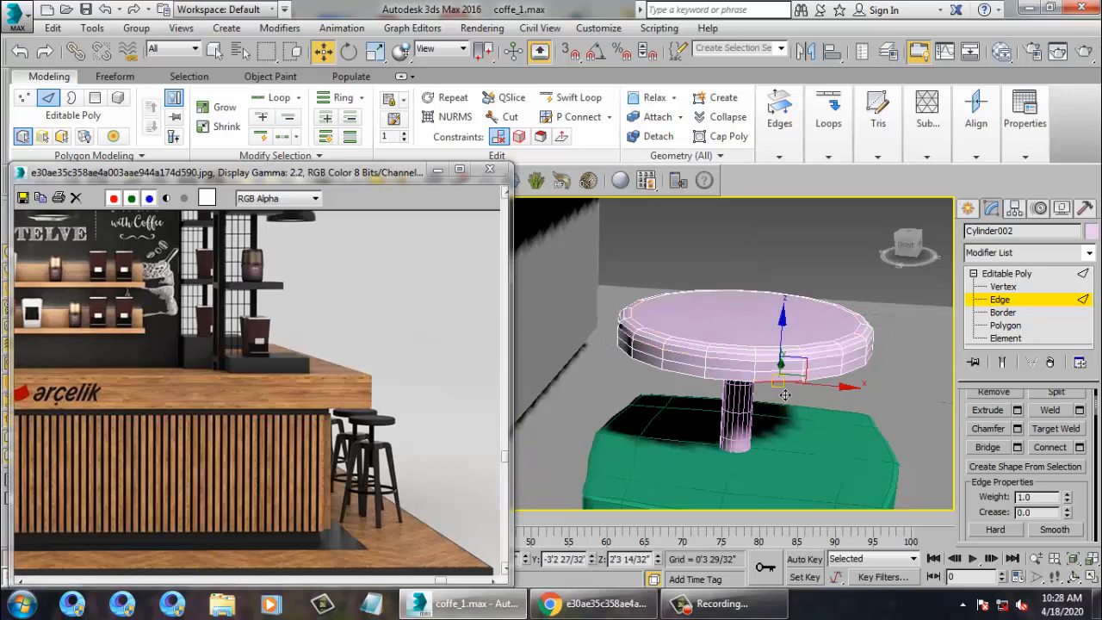
# Chamfer the disc's bottom rim edges the same way: 0'0 12/32" with 3 segments.
pyautogui.keyDown('alt'); pyautogui.moveTo(782, 395); pyautogui.dragTo(867, 321, button='middle'); pyautogui.keyUp('alt')
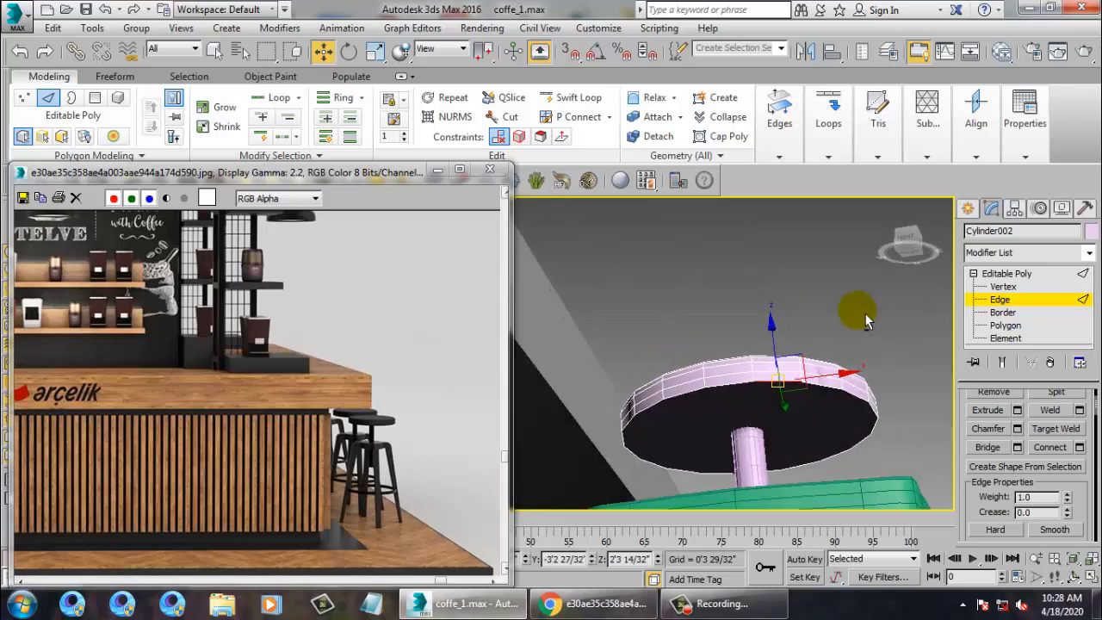
pyautogui.click(1005, 325)
pyautogui.click(847, 412)
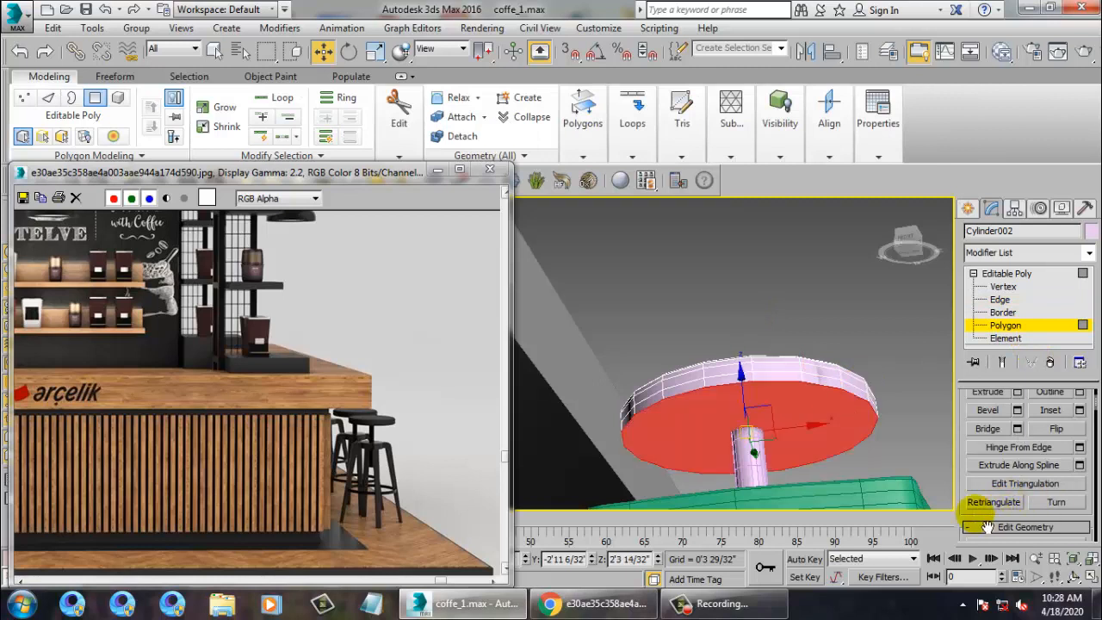
pyautogui.scroll(15, 972, 526)
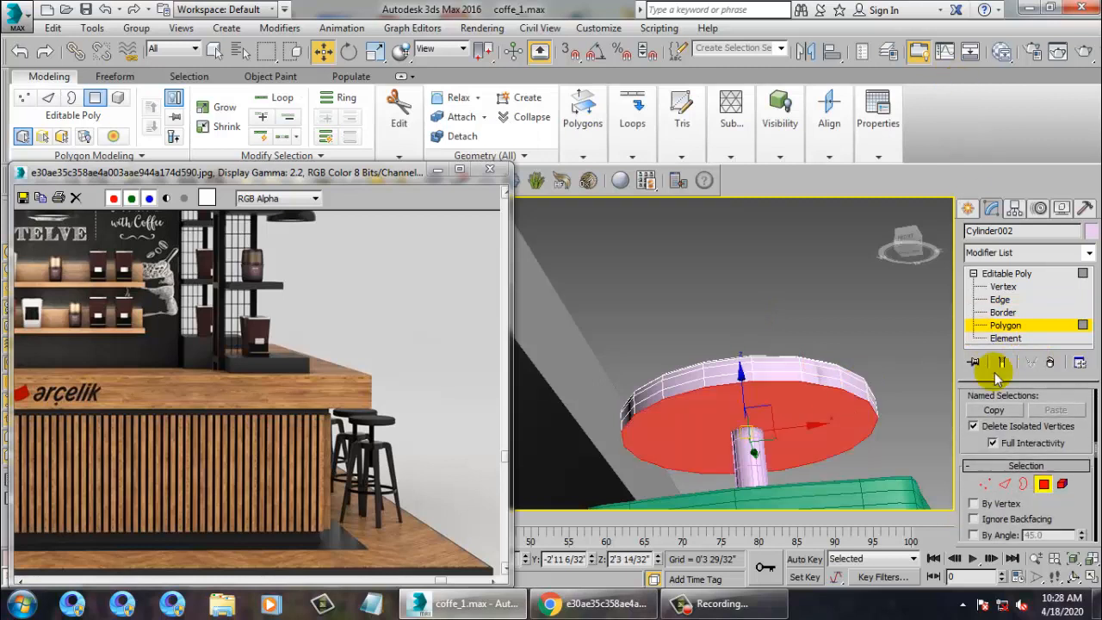
pyautogui.click(1004, 487)
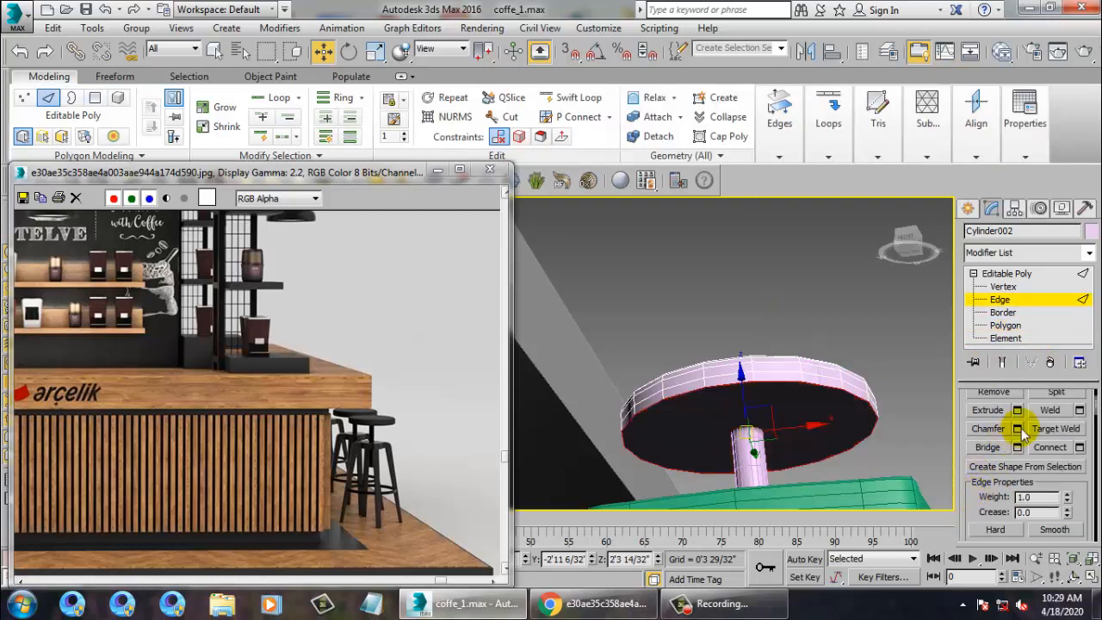
pyautogui.click(1017, 428)
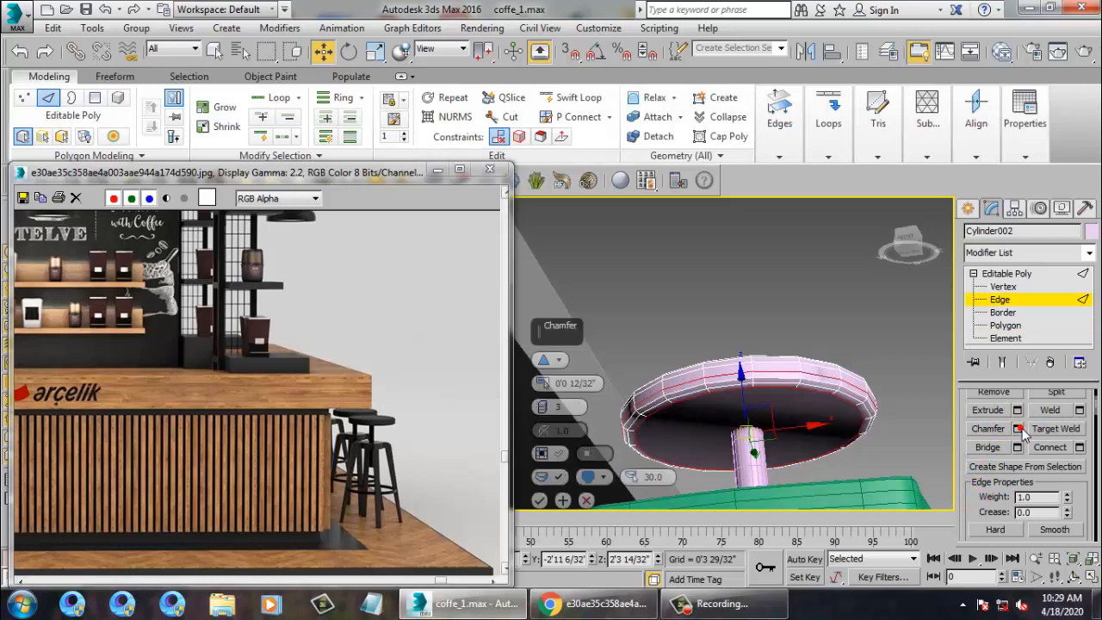
pyautogui.click(536, 502)
pyautogui.click(761, 305)
pyautogui.scroll(-5, 763, 310)
pyautogui.keyDown('alt'); pyautogui.moveTo(762, 319); pyautogui.dragTo(793, 335, button='middle'); pyautogui.keyUp('alt')
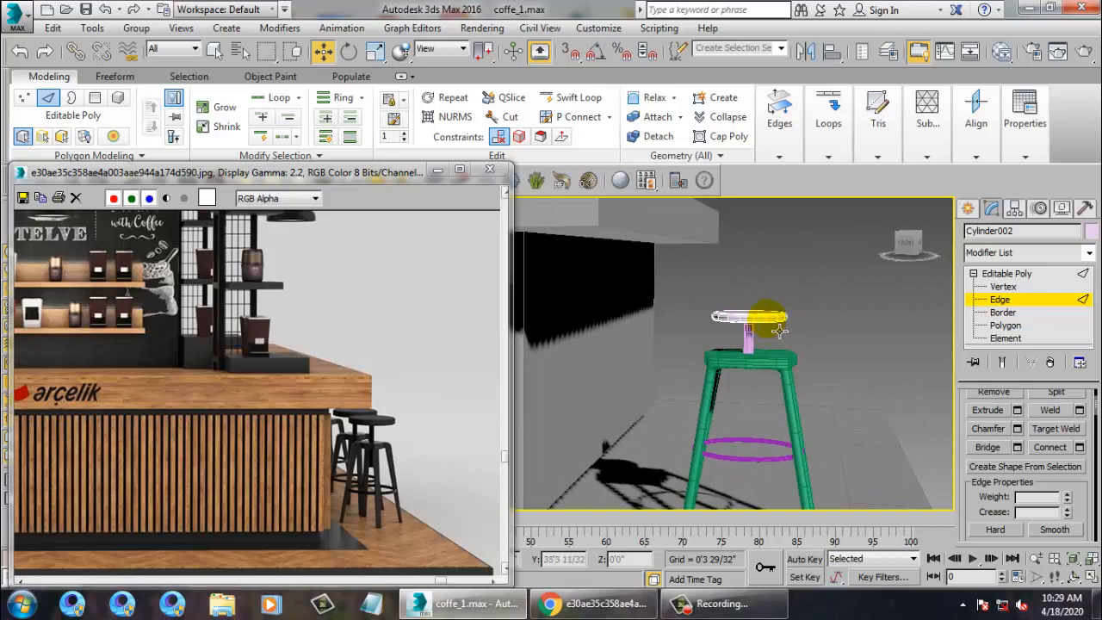
# Return to object level and scale the seat disc wider.
pyautogui.click(1009, 275)
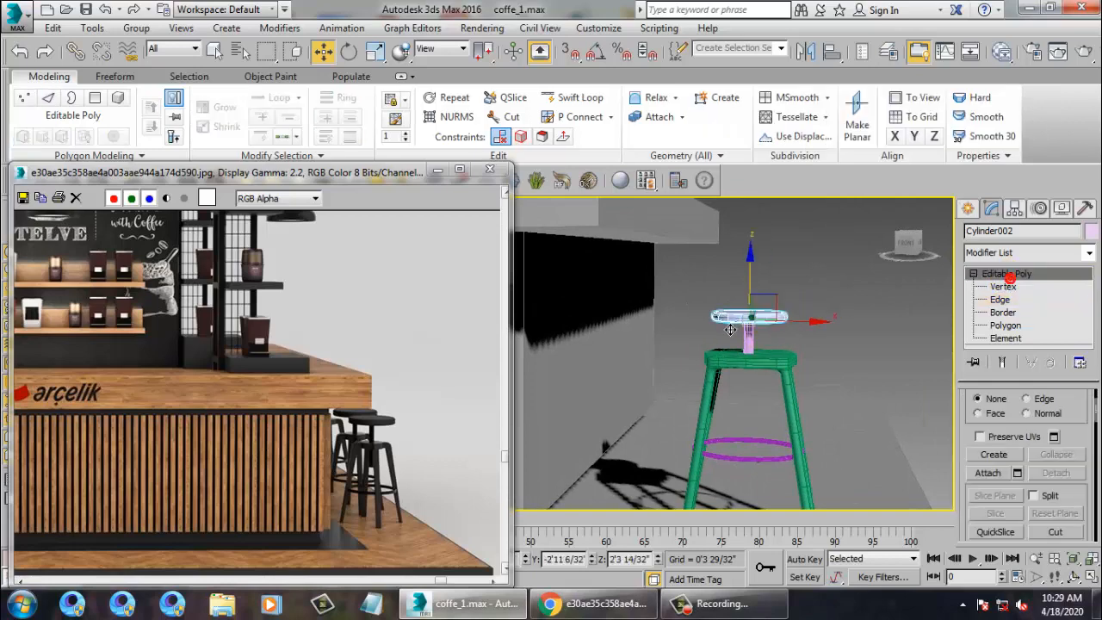
pyautogui.keyDown('ctrl'); pyautogui.click(764, 348); pyautogui.keyUp('ctrl')
pyautogui.click(762, 320)
pyautogui.press('r')
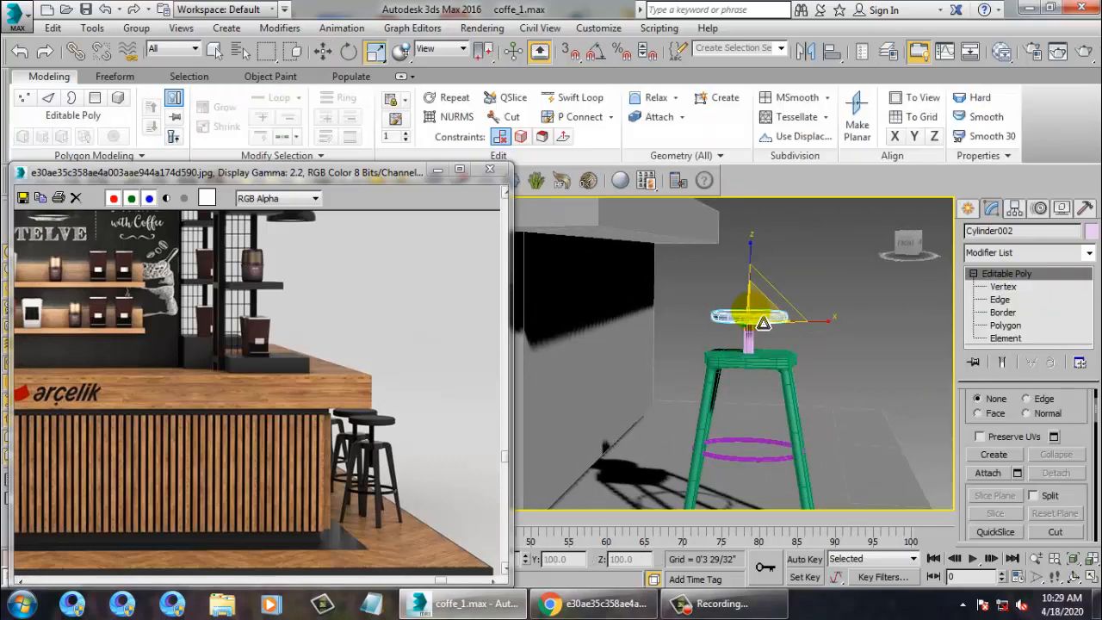
pyautogui.moveTo(763, 322); pyautogui.dragTo(765, 348)
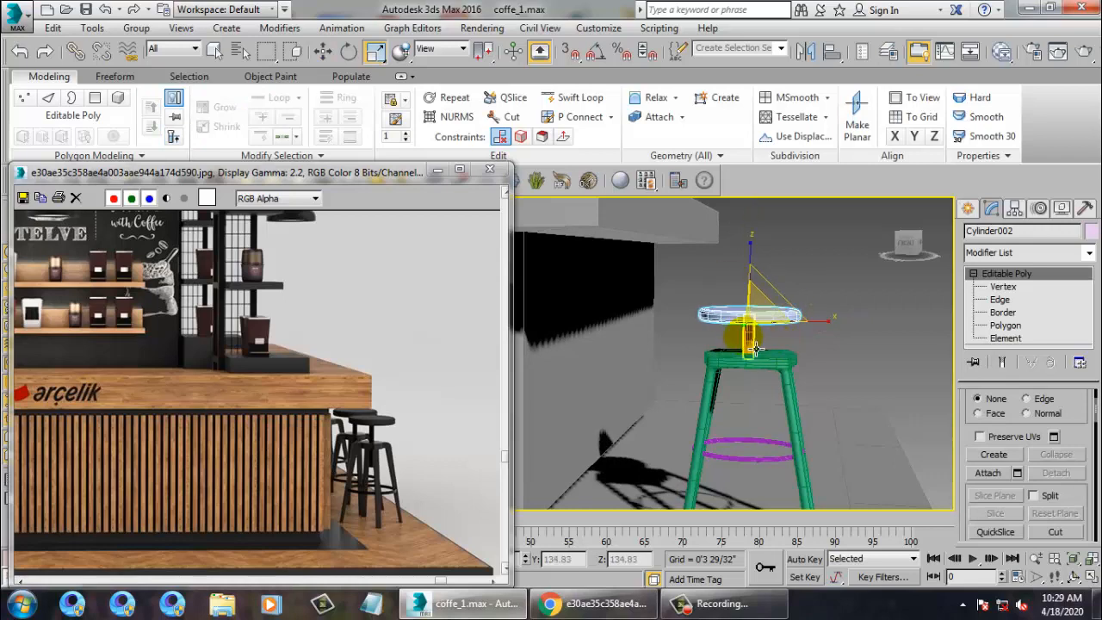
pyautogui.keyDown('ctrl'); pyautogui.click(754, 348); pyautogui.keyUp('ctrl')
pyautogui.press('w')
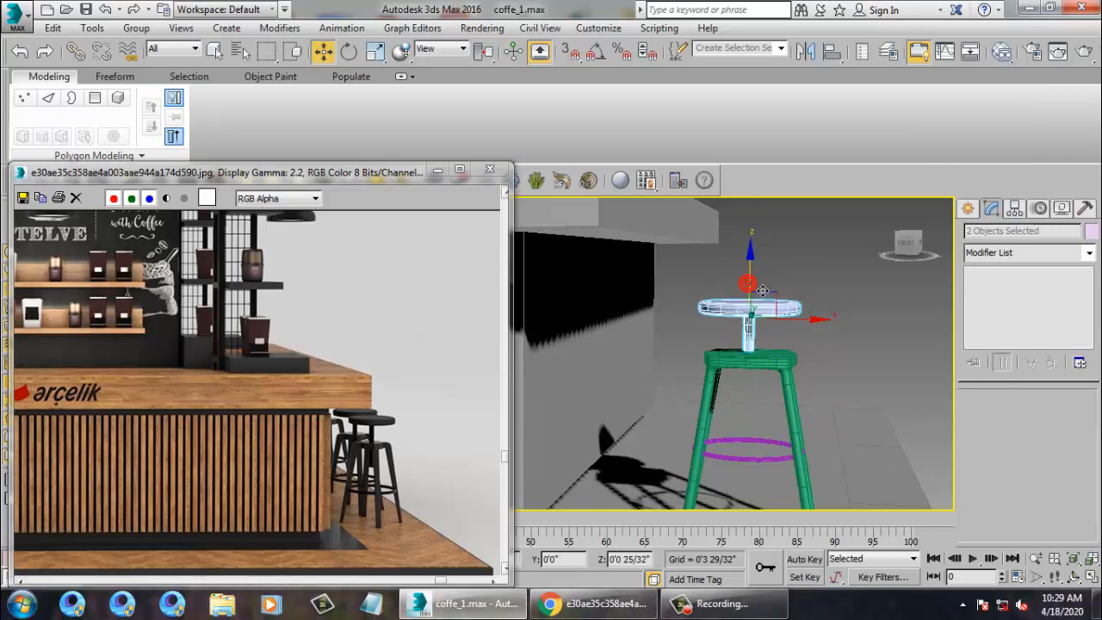
# Rotate the stool parts about the Z axis to roughly -40.6°.
pyautogui.click(791, 289)
pyautogui.scroll(-4, 784, 306)
pyautogui.keyDown('alt'); pyautogui.moveTo(782, 314); pyautogui.dragTo(811, 366, button='middle'); pyautogui.keyUp('alt')
pyautogui.scroll(3, 779, 428)
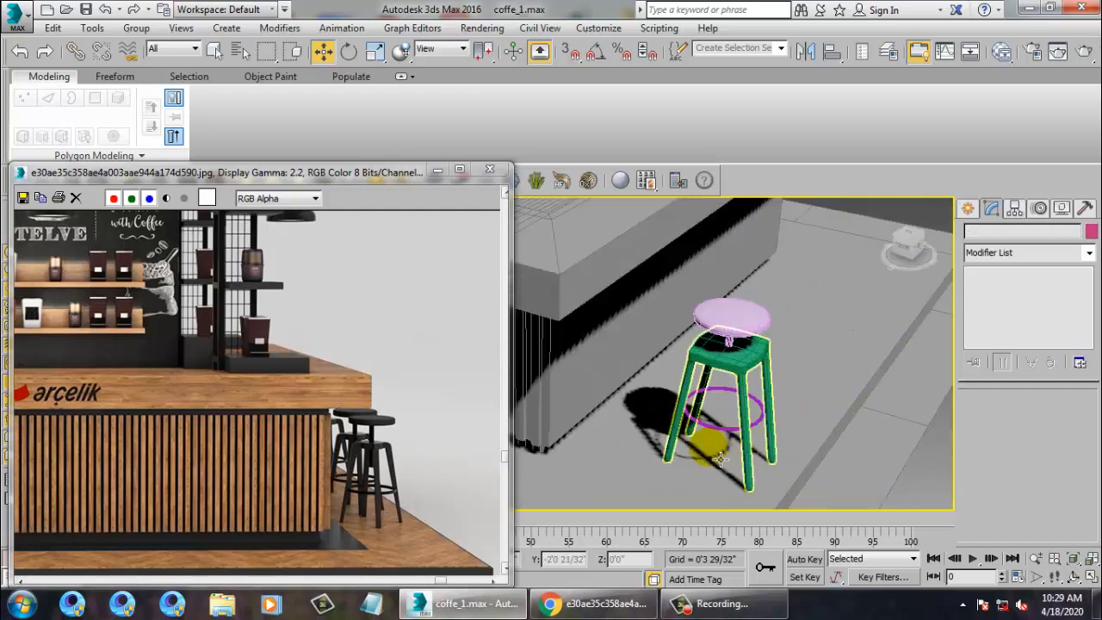
pyautogui.click(733, 445)
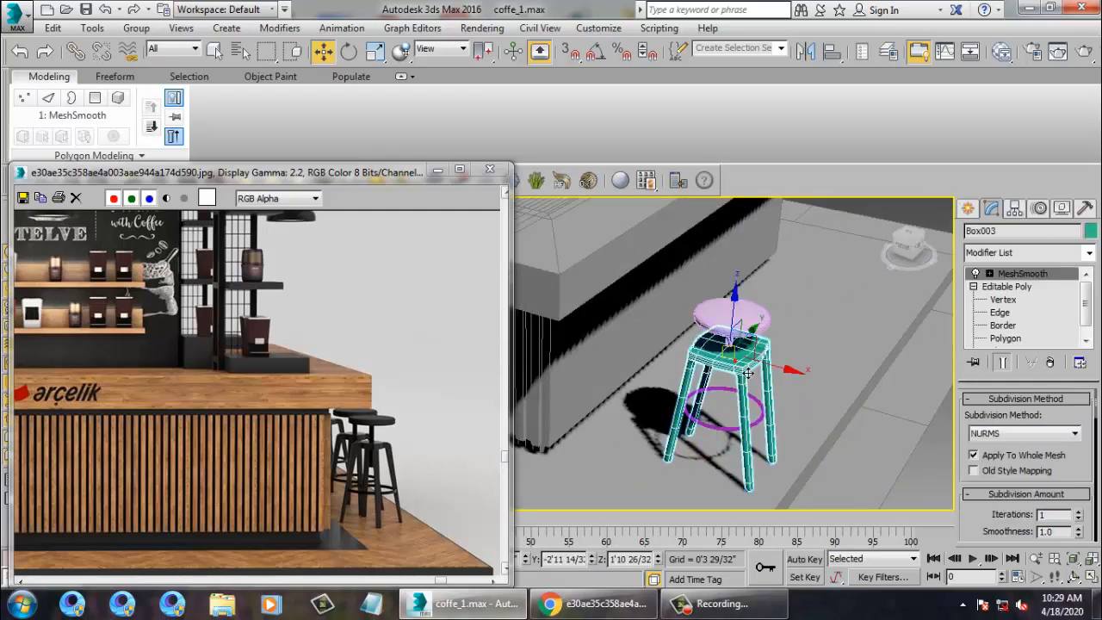
pyautogui.keyDown('ctrl'); pyautogui.click(744, 449); pyautogui.keyUp('ctrl')
pyautogui.press('e')
pyautogui.moveTo(750, 451); pyautogui.dragTo(682, 421)
pyautogui.moveTo(741, 456)
pyautogui.keyDown('alt'); pyautogui.mouseDown(button='middle')
pyautogui.moveTo(728, 442)
pyautogui.moveTo(738, 450)
pyautogui.mouseUp(button='middle'); pyautogui.keyUp('alt')
pyautogui.click(705, 462)
pyautogui.click(717, 477)
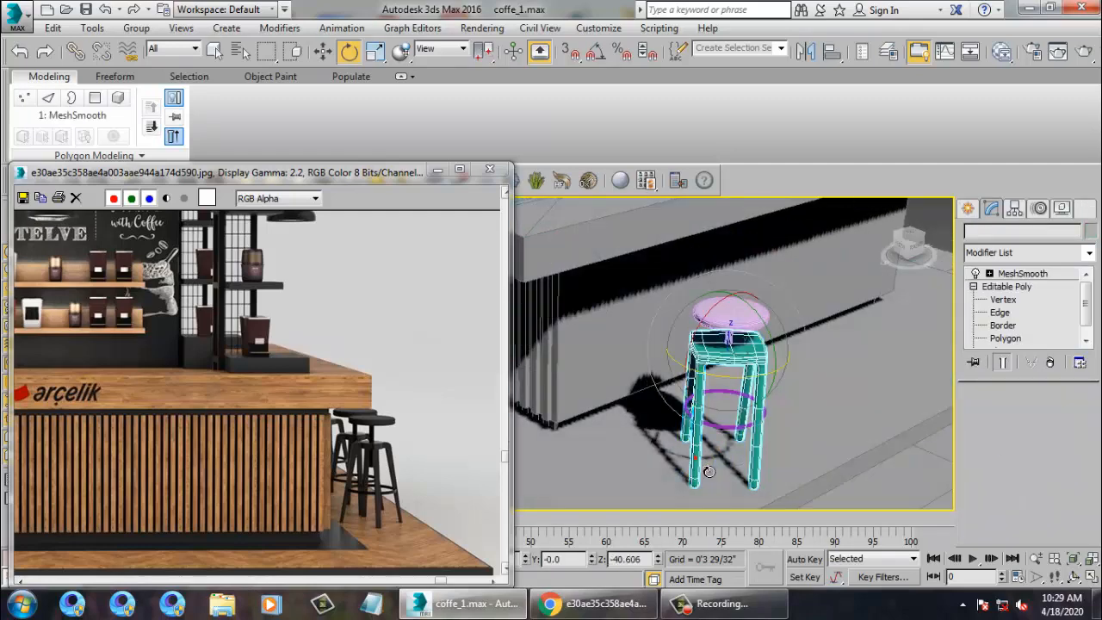
pyautogui.click(1005, 286)
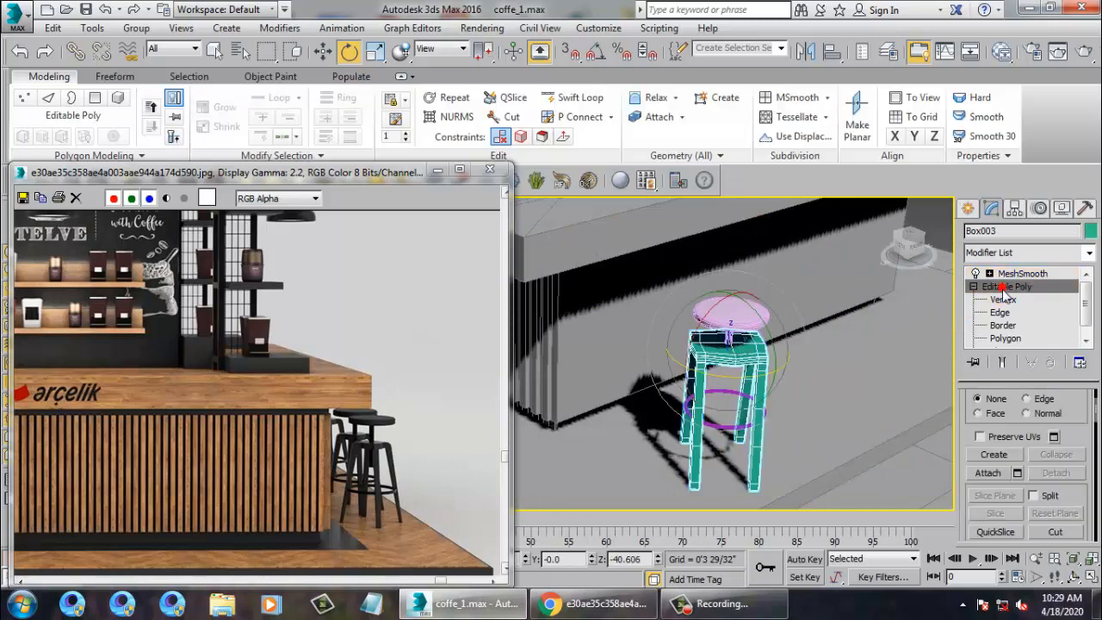
# Select and nudge the front leg's bottom vertices on the stool frame.
pyautogui.keyDown('alt'); pyautogui.moveTo(704, 455); pyautogui.dragTo(711, 446, button='middle'); pyautogui.keyUp('alt')
pyautogui.press('1')
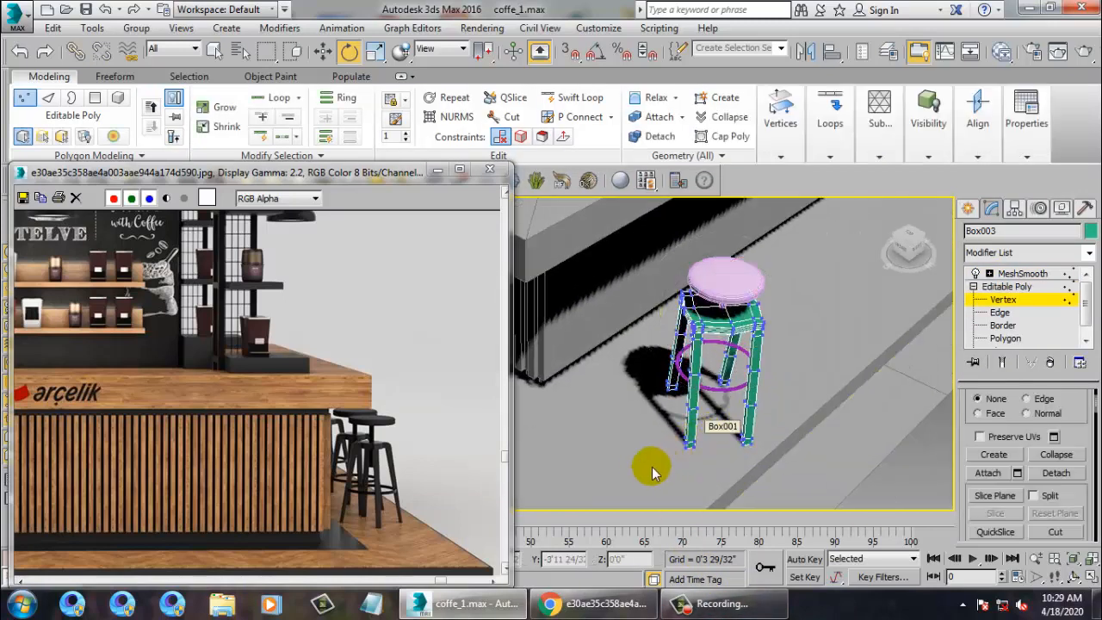
pyautogui.moveTo(740, 404); pyautogui.dragTo(707, 397)
pyautogui.press('w')
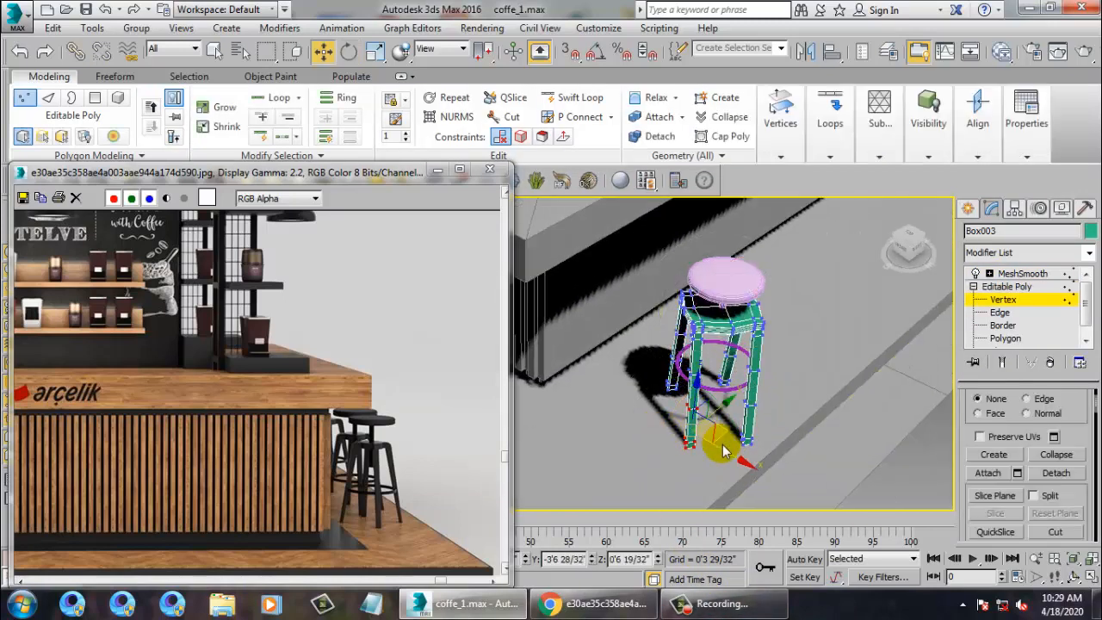
pyautogui.moveTo(723, 451); pyautogui.dragTo(728, 464)
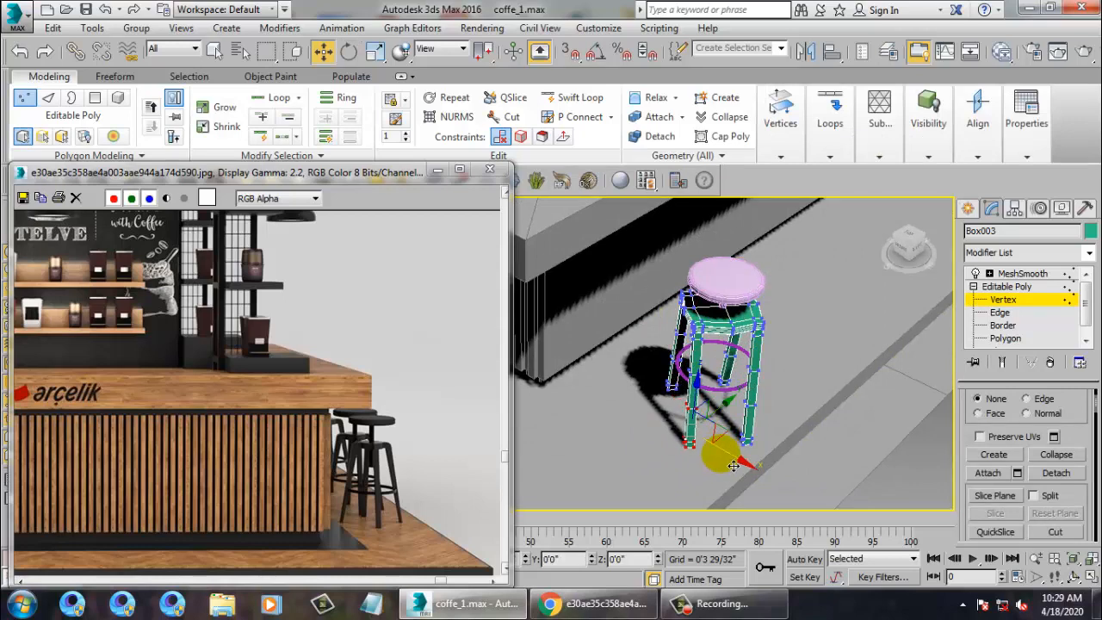
pyautogui.keyDown('alt'); pyautogui.moveTo(732, 466); pyautogui.dragTo(896, 358, button='middle'); pyautogui.keyUp('alt')
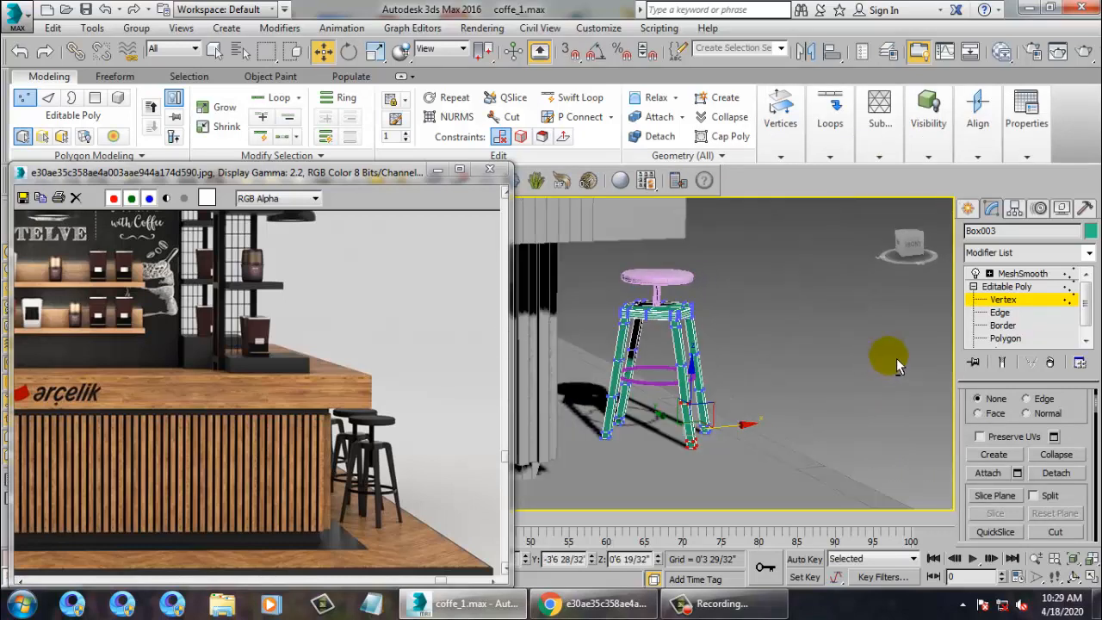
# Change the leg frame's object colour from teal to light grey.
pyautogui.click(1038, 275)
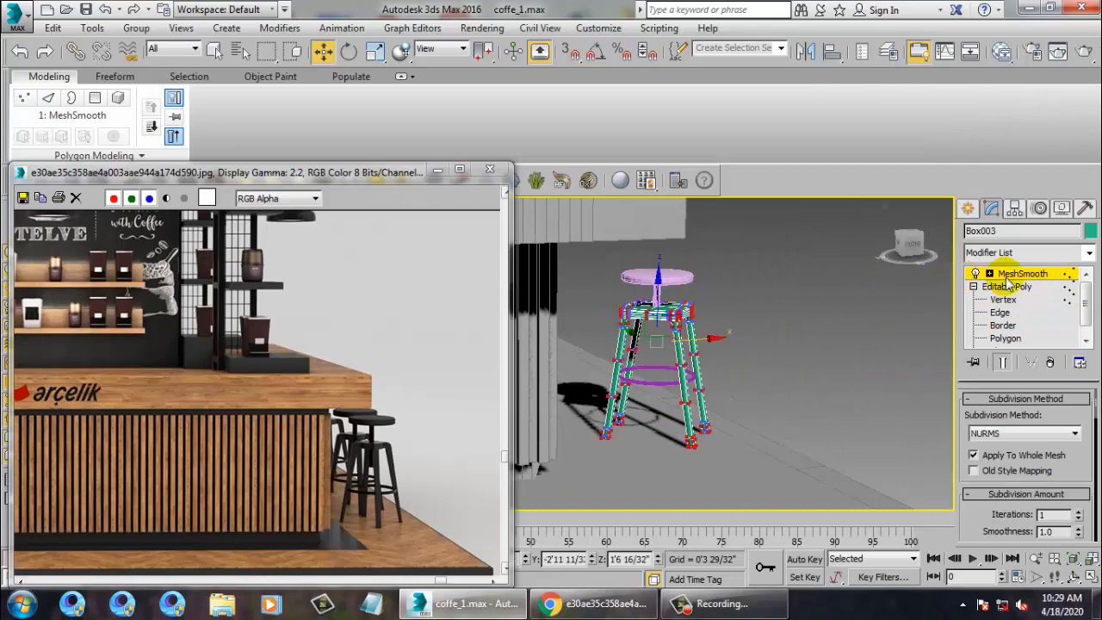
pyautogui.click(1090, 231)
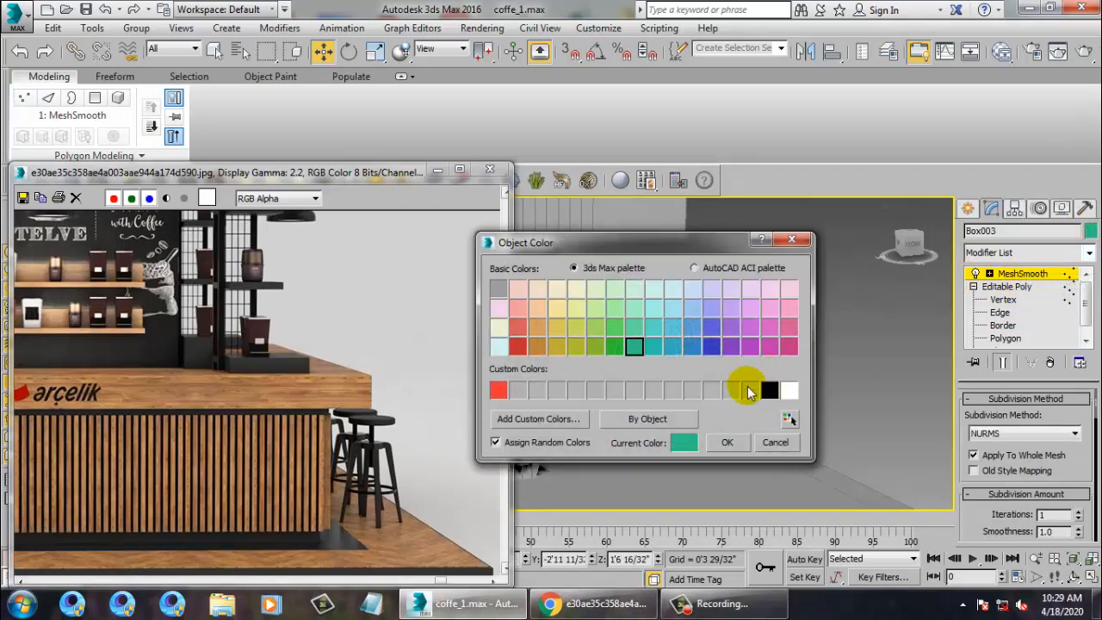
pyautogui.click(727, 442)
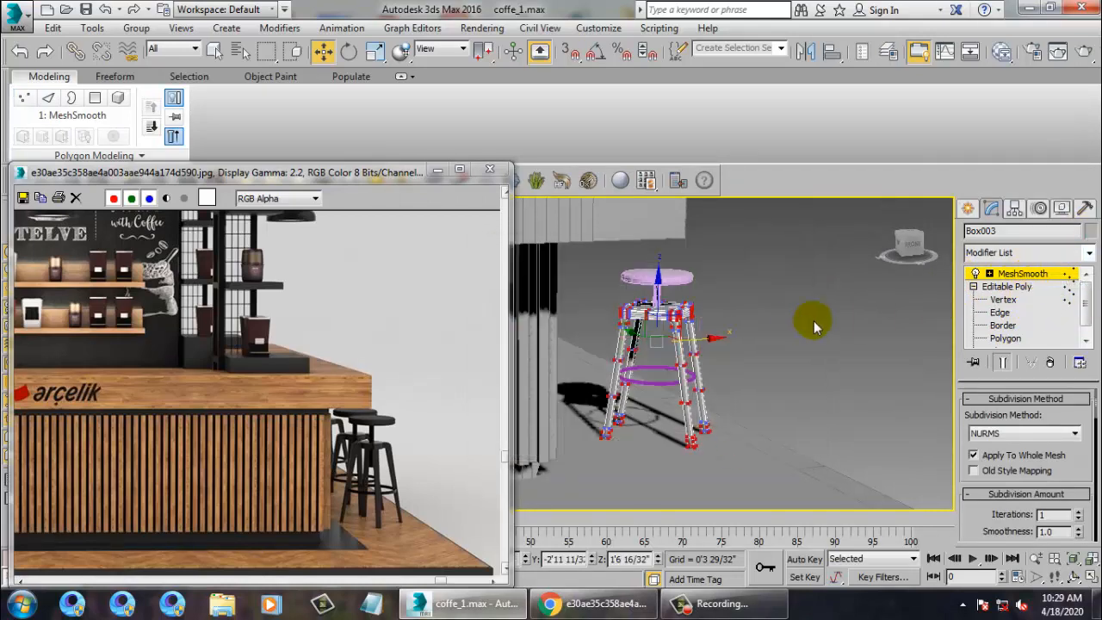
pyautogui.keyDown('alt'); pyautogui.moveTo(813, 320); pyautogui.dragTo(1039, 306, button='middle'); pyautogui.keyUp('alt')
pyautogui.keyDown('alt'); pyautogui.moveTo(700, 298); pyautogui.dragTo(709, 369, button='middle'); pyautogui.keyUp('alt')
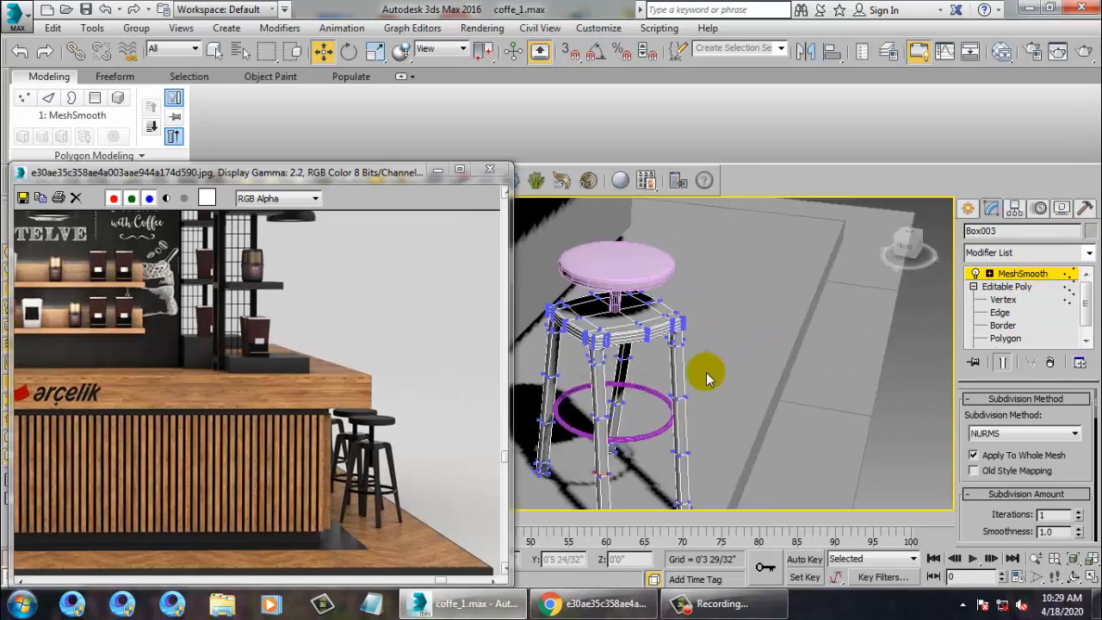
# Exit vertex editing on the stool frame and select the Circle001 footrest ring.
pyautogui.click(991, 286)
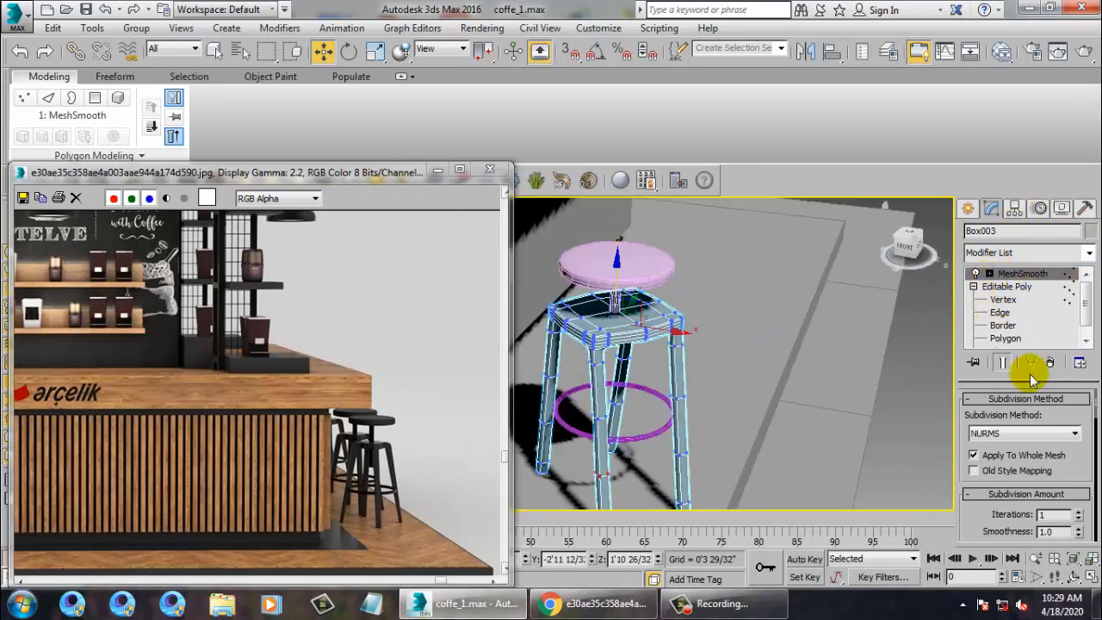
pyautogui.click(1006, 286)
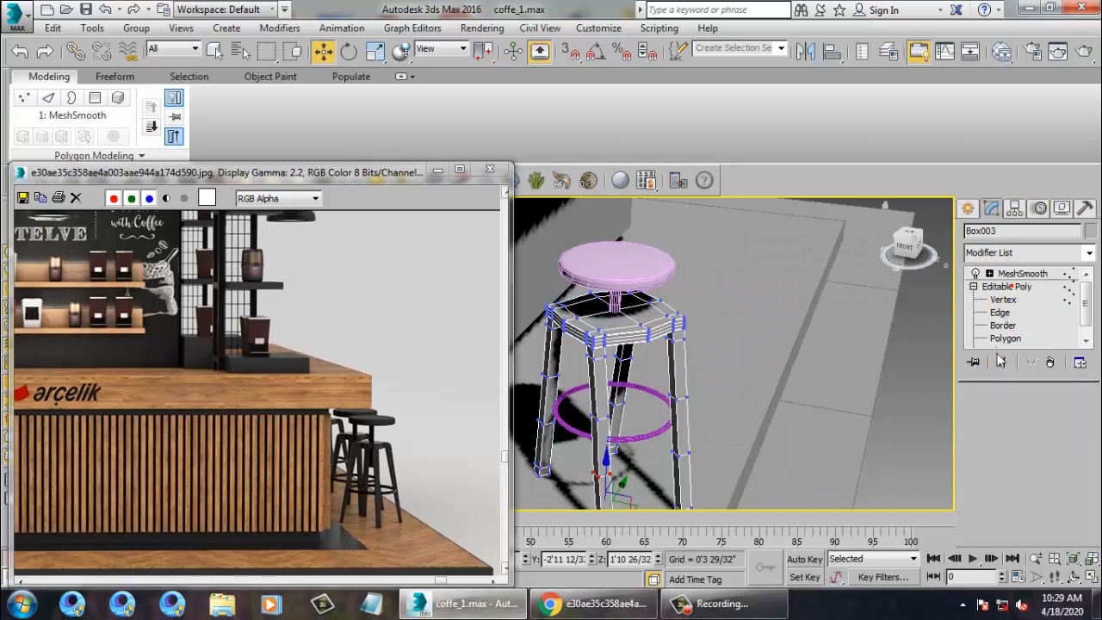
pyautogui.click(1002, 298)
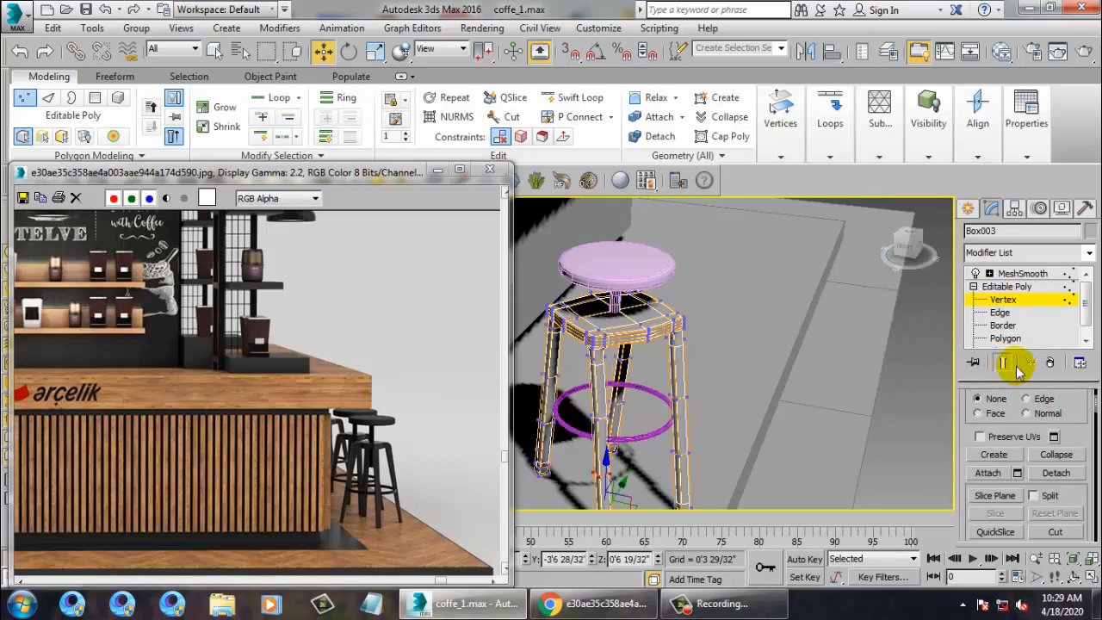
pyautogui.click(1012, 289)
pyautogui.click(656, 437)
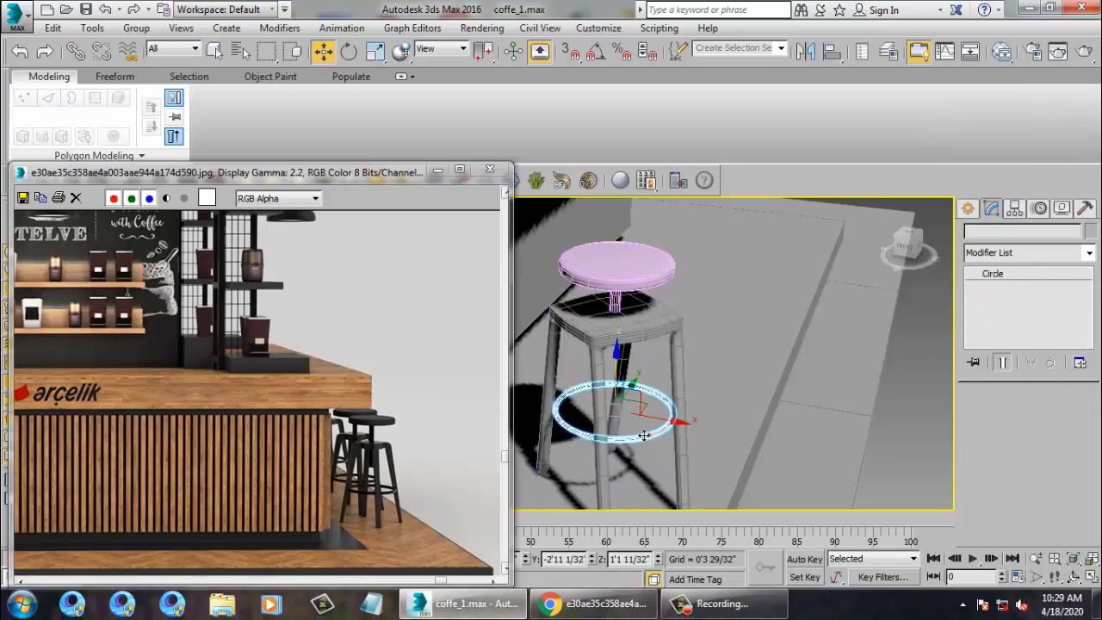
# Scale the Circle001 footrest ring up to 108%.
pyautogui.press('r')
pyautogui.moveTo(626, 424); pyautogui.dragTo(620, 420)
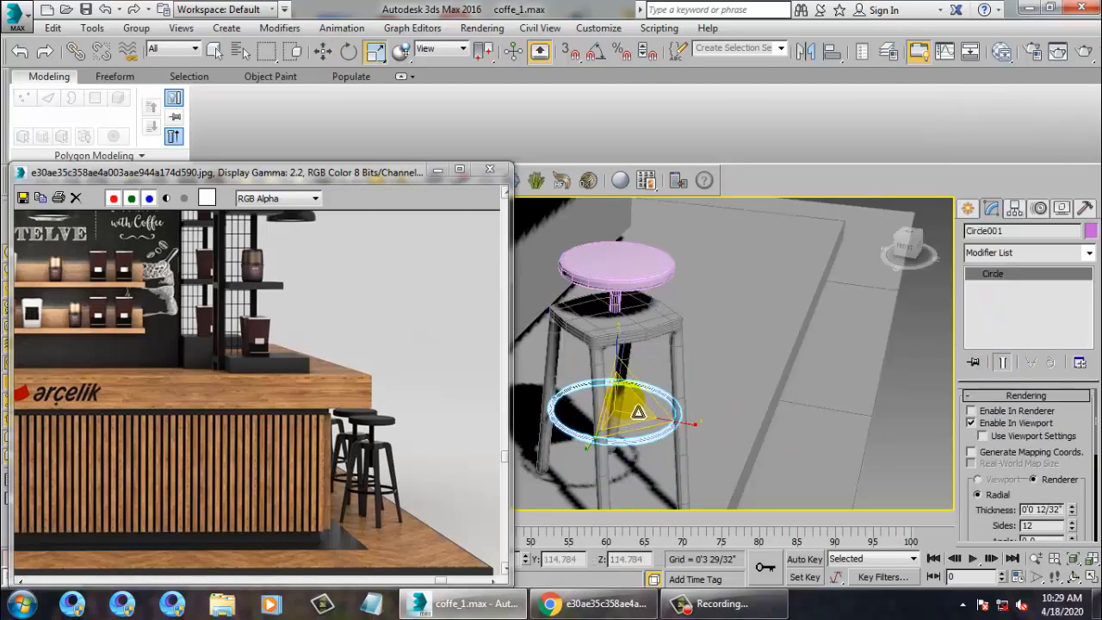
pyautogui.scroll(-5, 637, 412)
pyautogui.keyDown('alt'); pyautogui.moveTo(647, 408); pyautogui.dragTo(644, 370, button='middle'); pyautogui.keyUp('alt')
# Select the stool frame, seat and ring together and raise them along Z.
pyautogui.keyDown('ctrl'); pyautogui.click(643, 370); pyautogui.keyUp('ctrl')
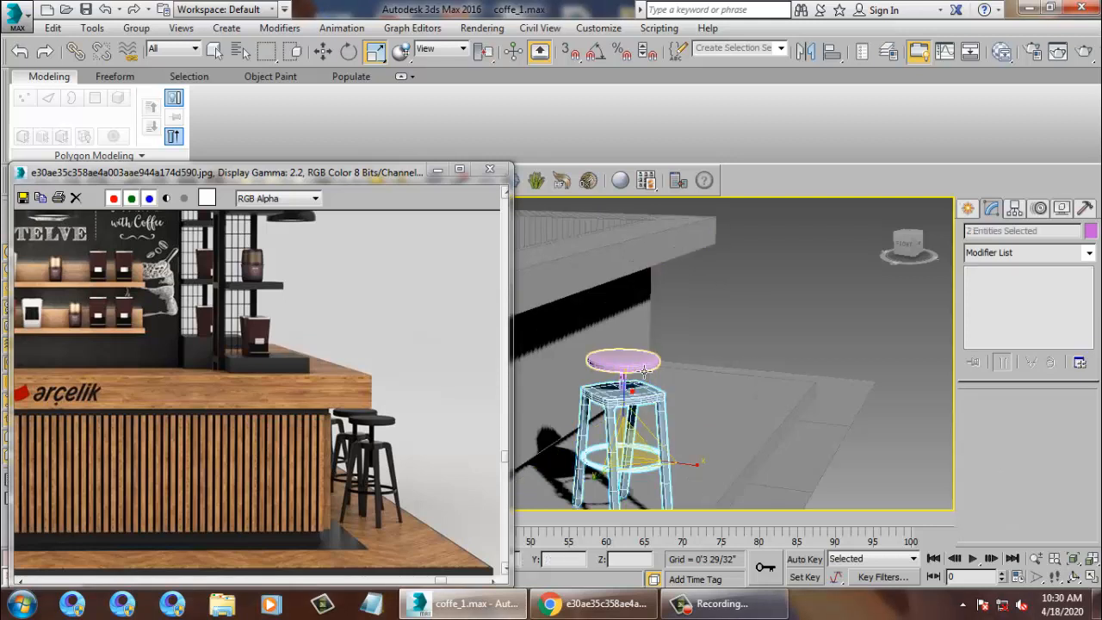
pyautogui.keyDown('ctrl'); pyautogui.click(644, 371); pyautogui.keyUp('ctrl')
pyautogui.moveTo(638, 427); pyautogui.dragTo(630, 417)
pyautogui.press('w')
pyautogui.scroll(-3, 643, 416)
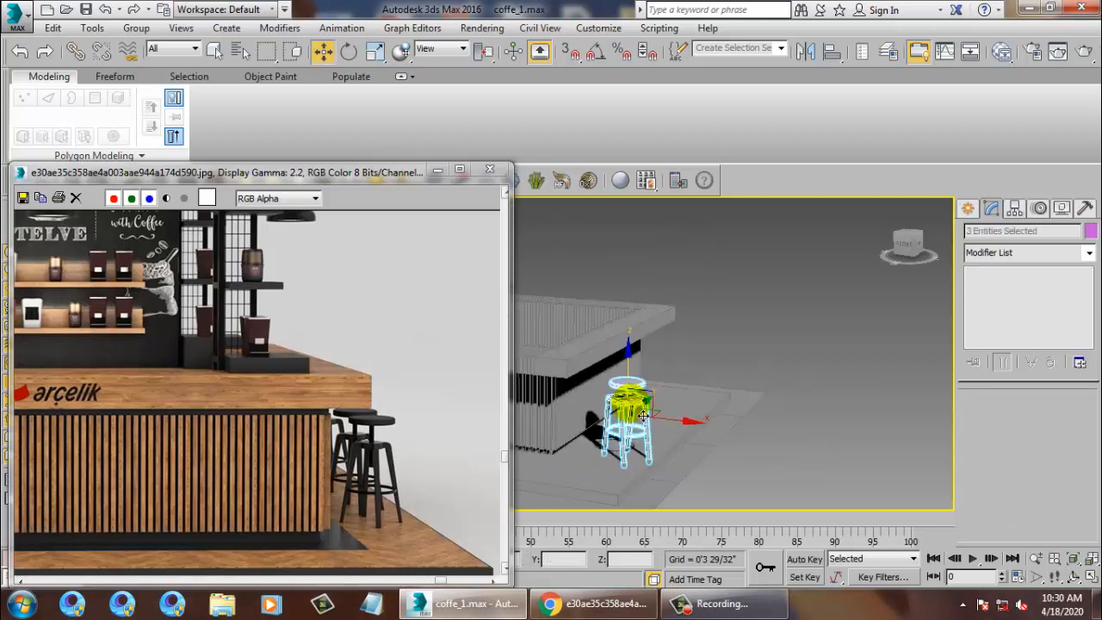
pyautogui.keyDown('alt'); pyautogui.moveTo(643, 415); pyautogui.dragTo(652, 428, button='middle'); pyautogui.keyUp('alt')
pyautogui.moveTo(642, 393); pyautogui.dragTo(646, 386)
pyautogui.keyDown('alt'); pyautogui.moveTo(648, 389); pyautogui.dragTo(661, 438, button='middle'); pyautogui.keyUp('alt')
pyautogui.click(598, 379)
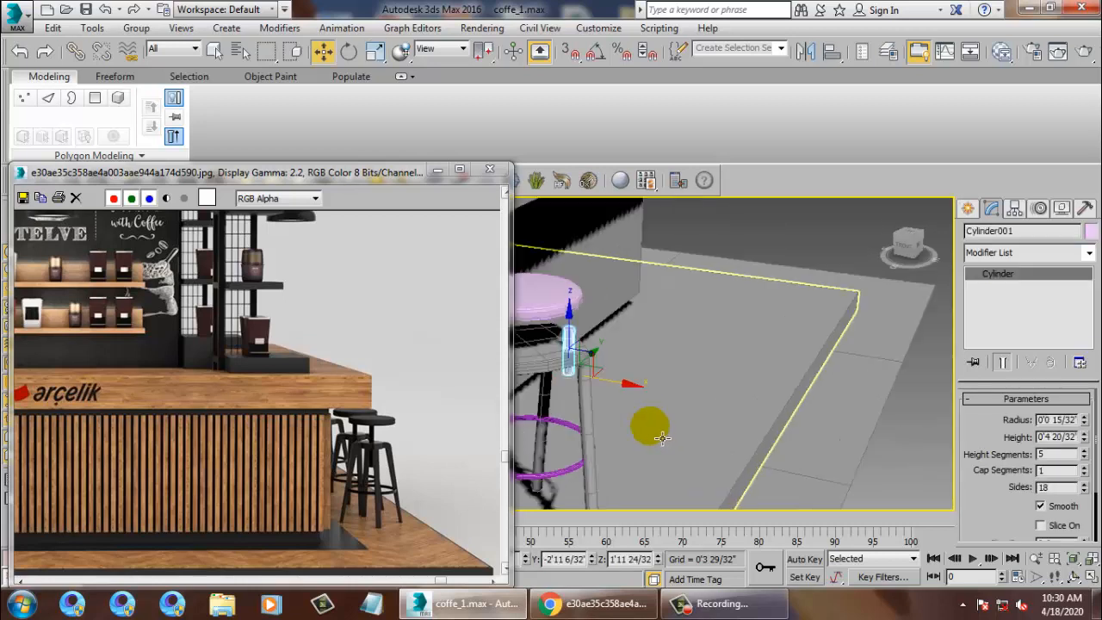
# Nudge Cylinder001 left along X and maximize the Top view over the stool rings.
pyautogui.moveTo(632, 385); pyautogui.dragTo(565, 373)
pyautogui.hotkey('alt', 'w')
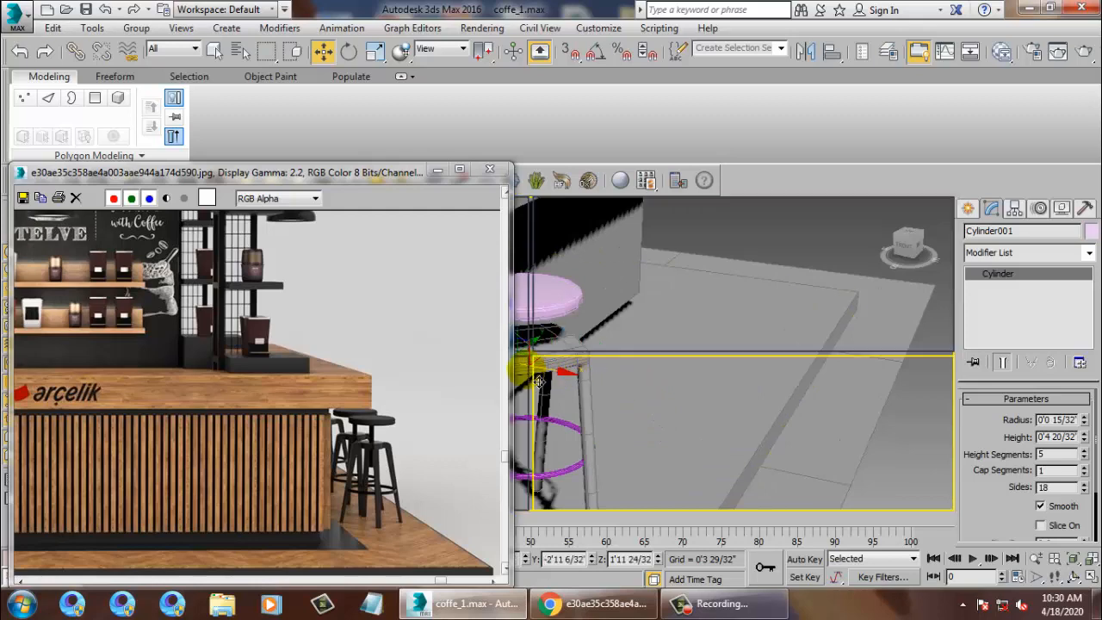
pyautogui.click(520, 317)
pyautogui.hotkey('alt', 'w')
pyautogui.scroll(-3, 613, 344)
pyautogui.moveTo(620, 350); pyautogui.dragTo(659, 360, button='middle')
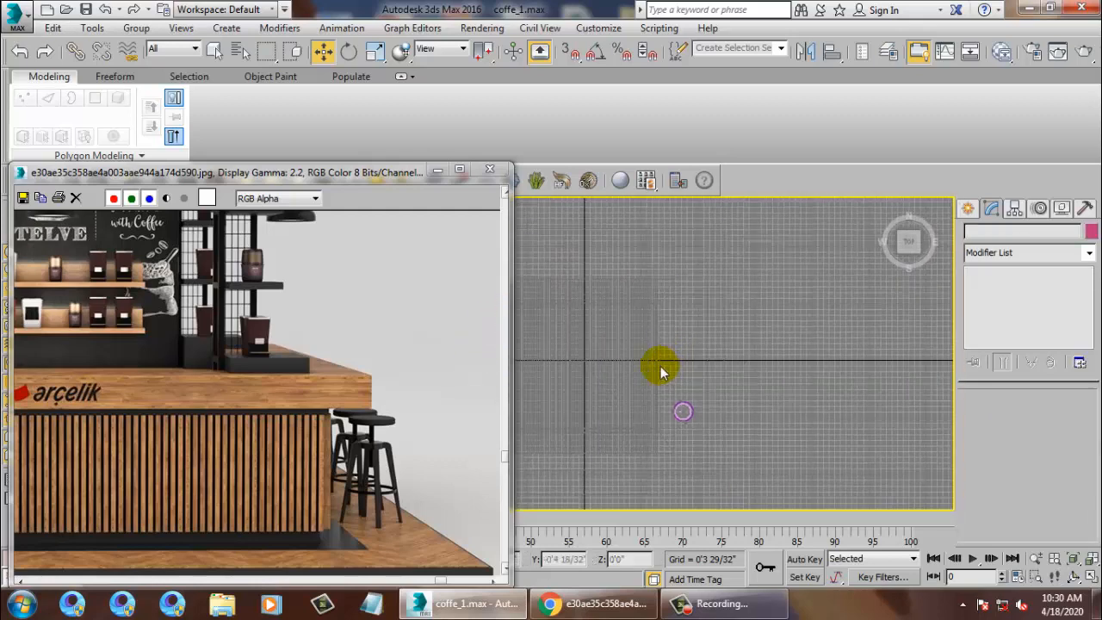
pyautogui.scroll(-5, 714, 392)
pyautogui.scroll(8, 704, 392)
pyautogui.moveTo(671, 405); pyautogui.dragTo(696, 394, button='middle')
pyautogui.scroll(4, 694, 395)
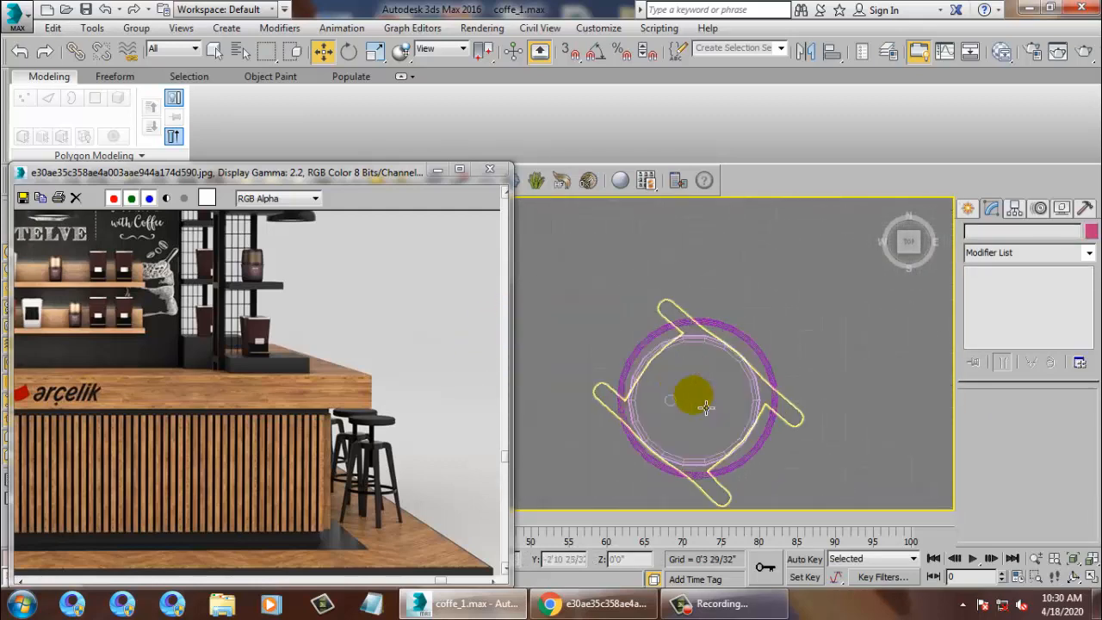
# Slide the support post along X to centre it inside the rings.
pyautogui.click(667, 400)
pyautogui.scroll(2, 691, 406)
pyautogui.moveTo(717, 408); pyautogui.dragTo(768, 412)
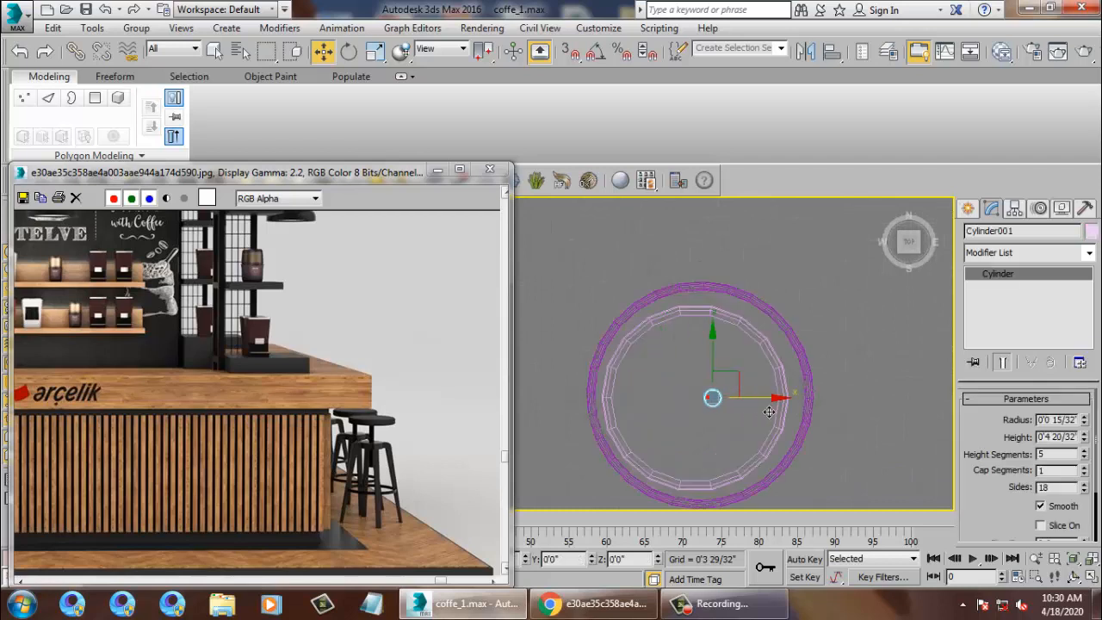
pyautogui.scroll(-4, 739, 378)
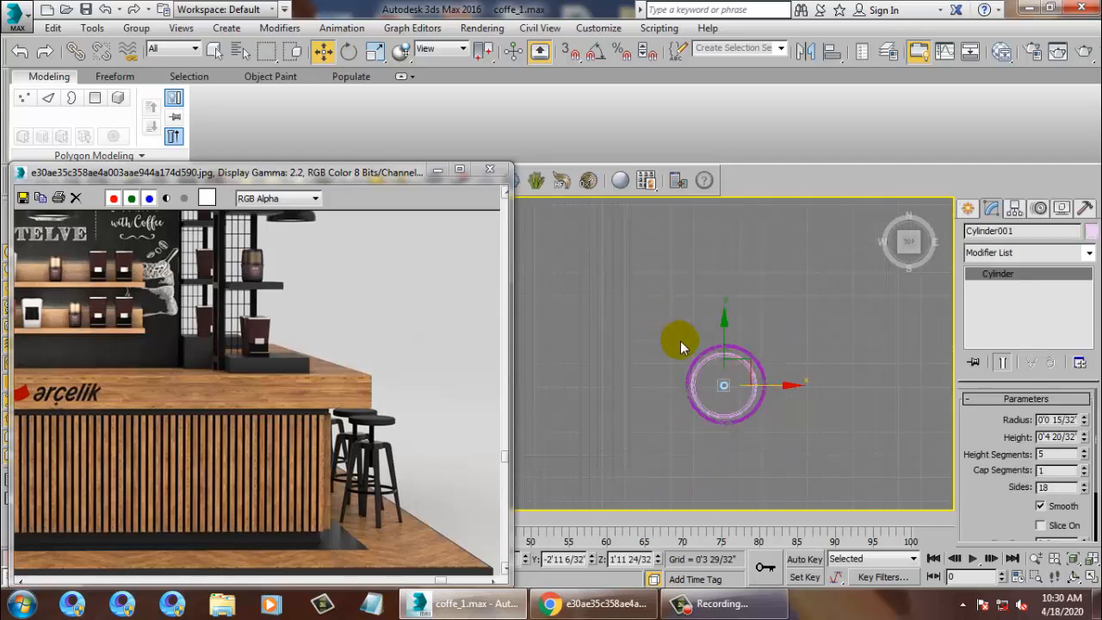
pyautogui.scroll(2, 737, 352)
# Select the outer footrest ring and switch the view to Perspective.
pyautogui.moveTo(735, 354); pyautogui.dragTo(768, 346, button='middle')
pyautogui.scroll(2, 770, 351)
pyautogui.click(817, 370)
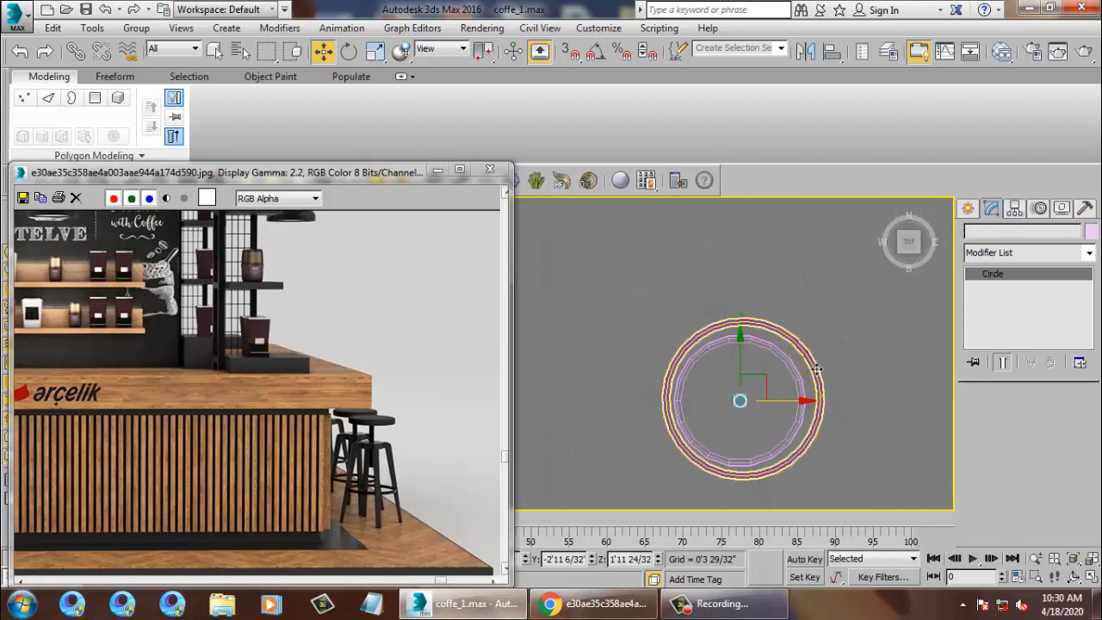
pyautogui.press('p')
pyautogui.scroll(5, 837, 456)
pyautogui.scroll(-5, 764, 398)
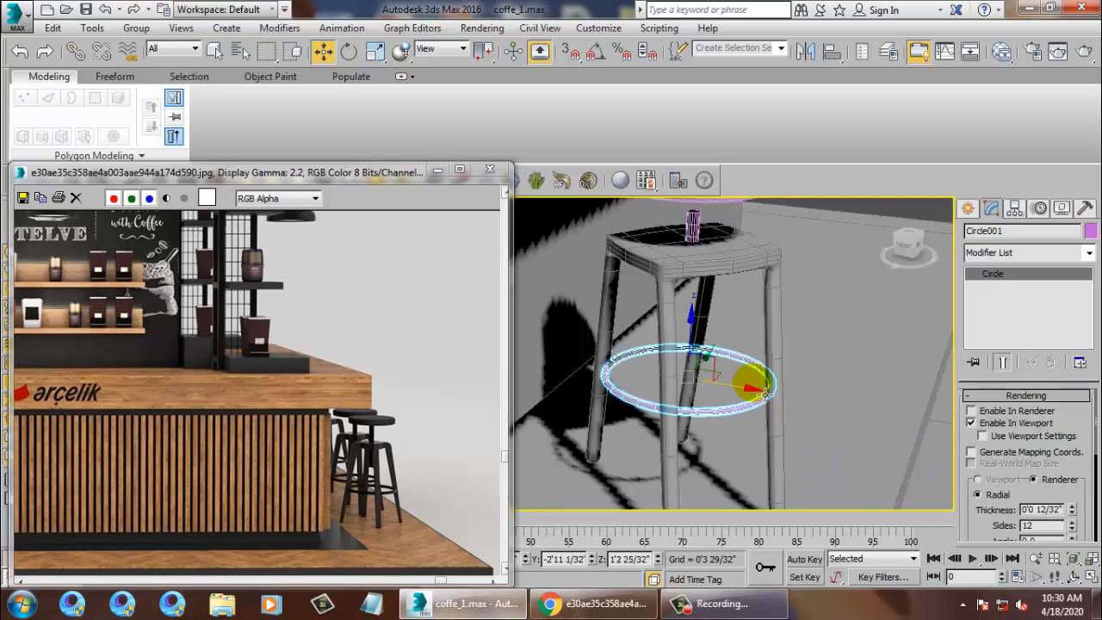
# Scale down the Circle001 footrest ring and orbit around the stool to check it.
pyautogui.press('r')
pyautogui.moveTo(696, 388); pyautogui.dragTo(734, 409)
pyautogui.scroll(-6, 752, 421)
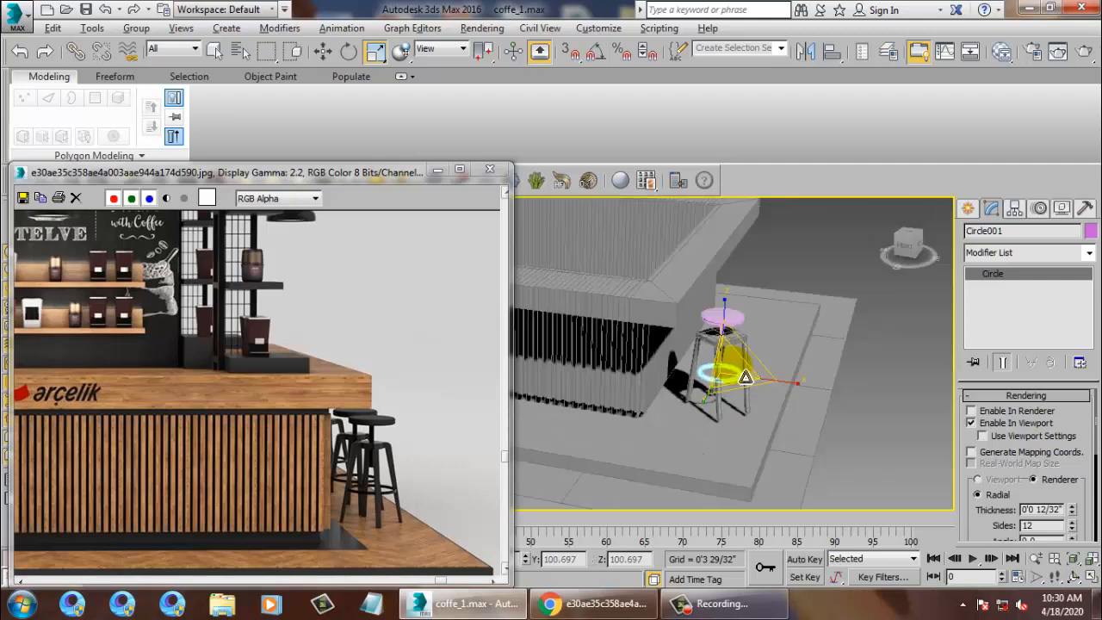
pyautogui.keyDown('alt'); pyautogui.moveTo(769, 387); pyautogui.dragTo(704, 355, button='middle'); pyautogui.keyUp('alt')
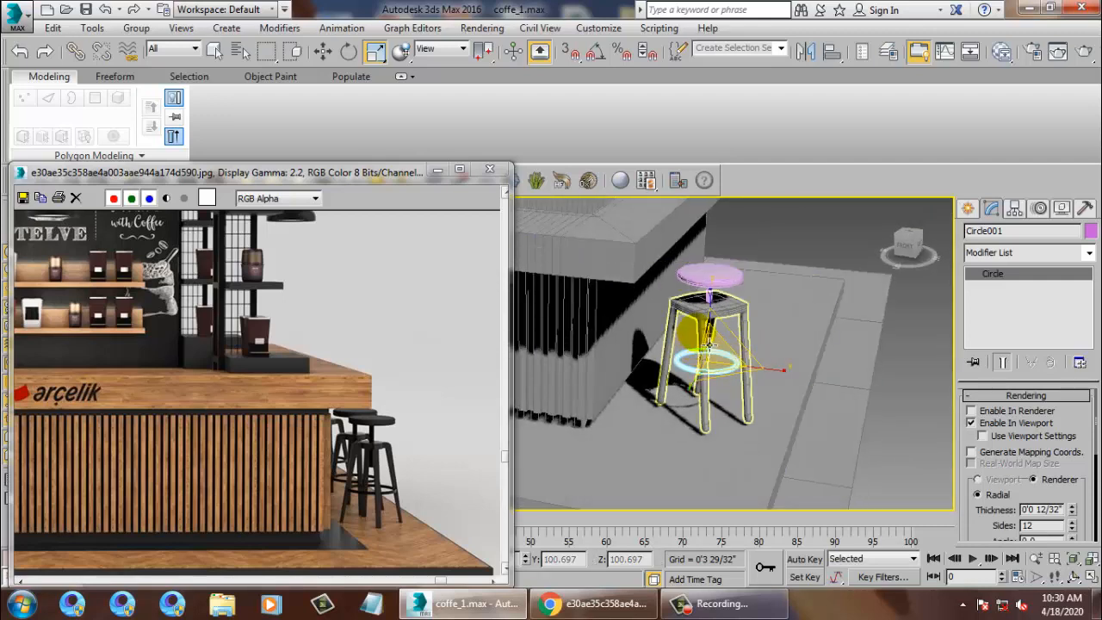
pyautogui.scroll(-4, 817, 367)
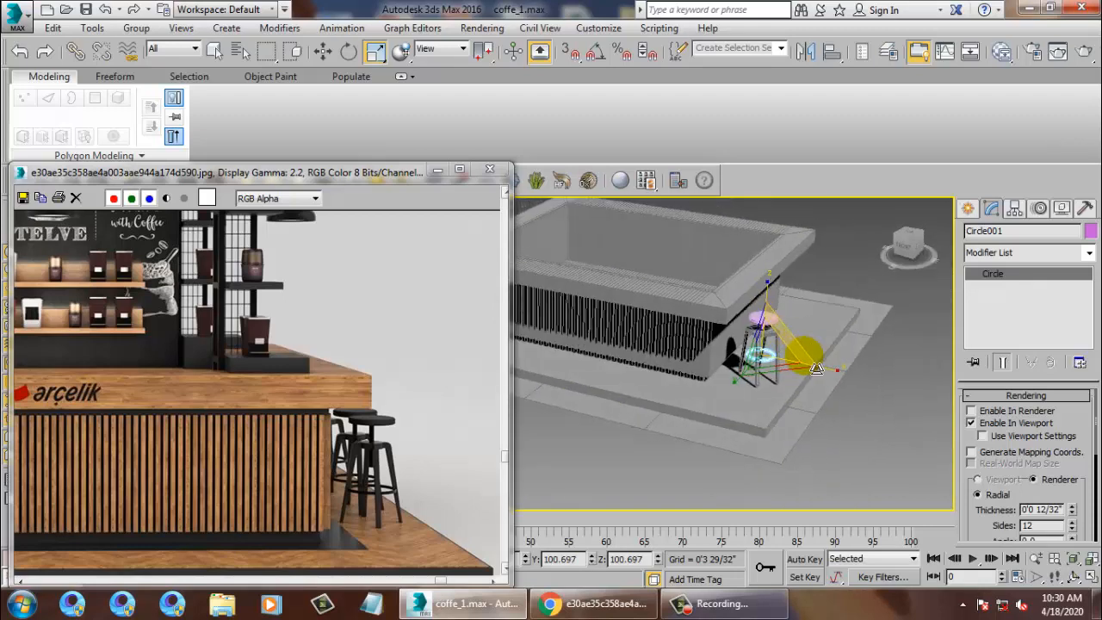
pyautogui.moveTo(817, 367)
pyautogui.keyDown('alt'); pyautogui.mouseDown(button='middle')
pyautogui.moveTo(826, 370)
pyautogui.moveTo(816, 353)
pyautogui.moveTo(816, 375)
pyautogui.mouseUp(button='middle'); pyautogui.keyUp('alt')
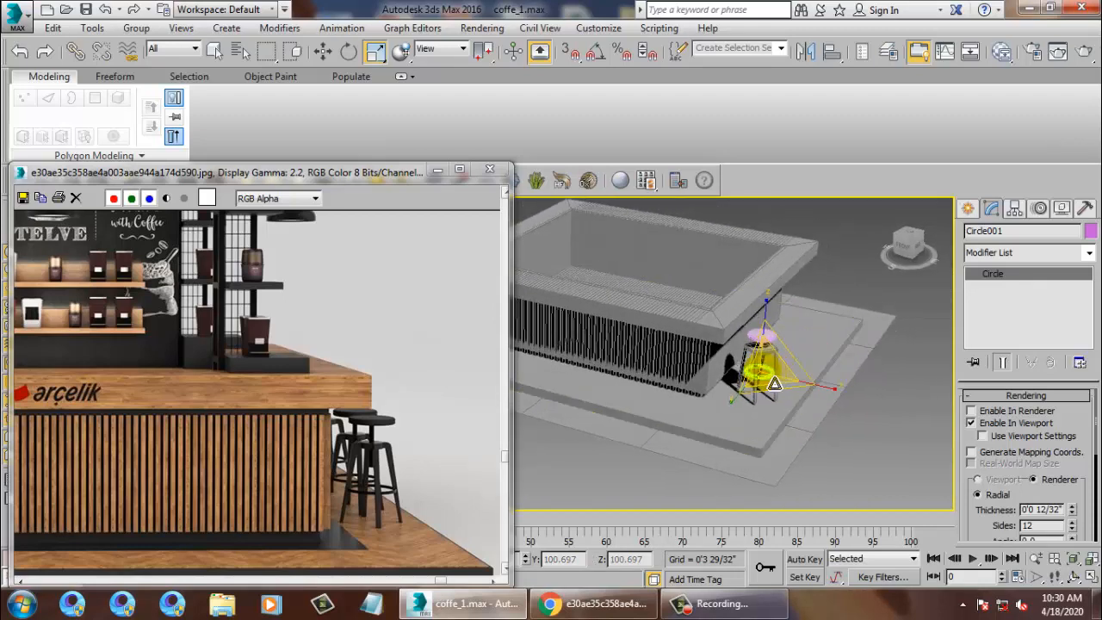
# Delete the Circle001 footrest ring and select the Box003 stool frame.
pyautogui.click(884, 440)
pyautogui.keyDown('alt'); pyautogui.moveTo(842, 407); pyautogui.dragTo(810, 361, button='middle'); pyautogui.keyUp('alt')
pyautogui.scroll(4, 701, 417)
pyautogui.click(811, 324)
pyautogui.press('z')
pyautogui.scroll(-5, 745, 346)
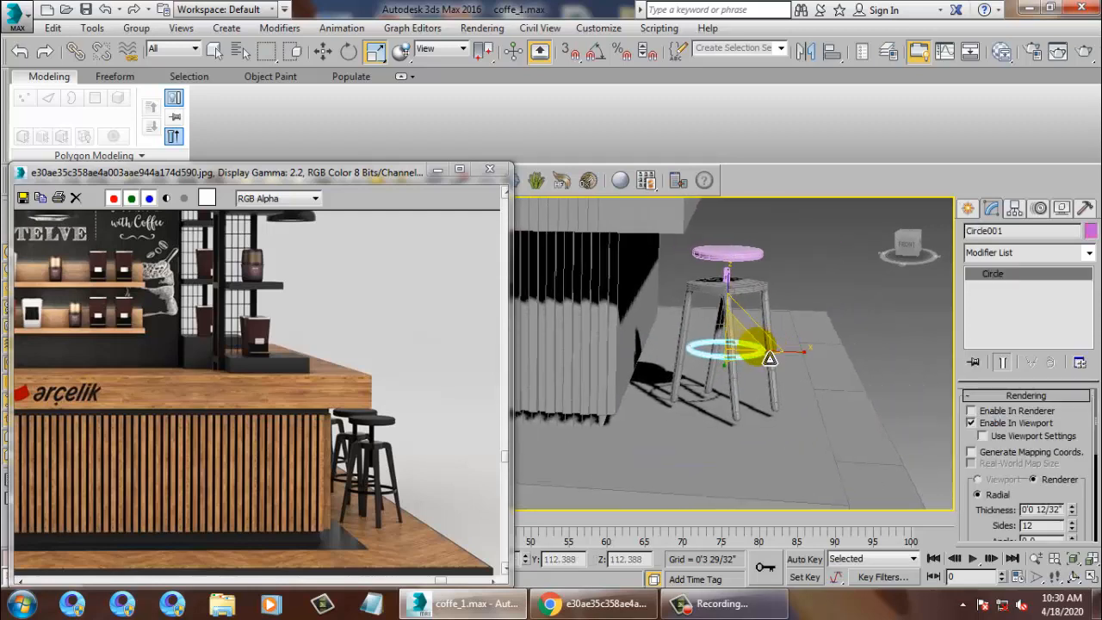
pyautogui.press('Delete')
pyautogui.click(740, 293)
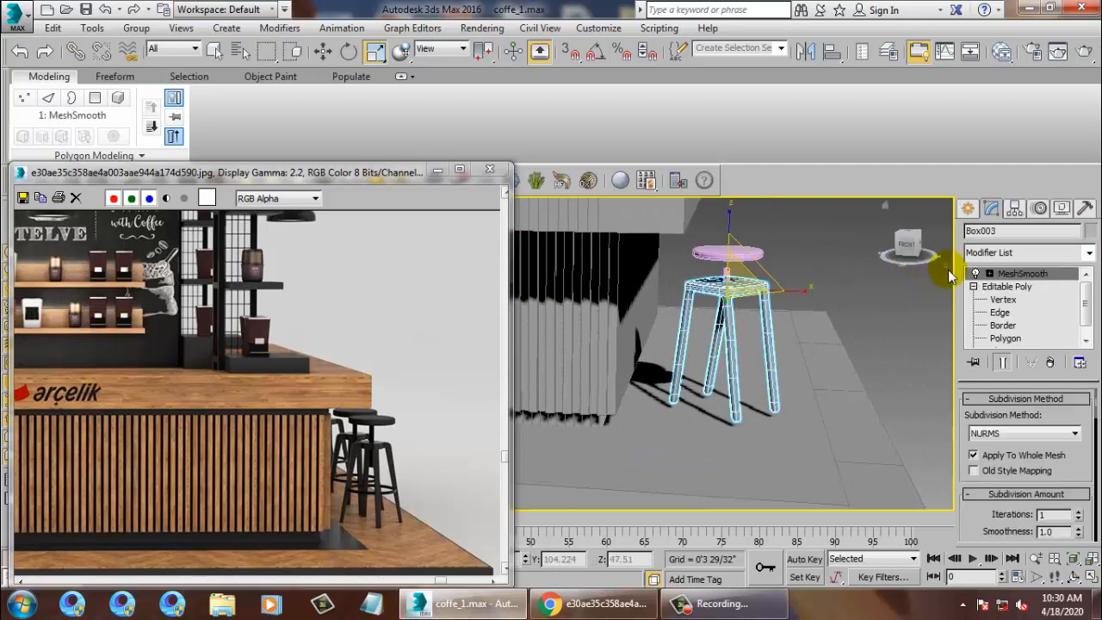
# Enter Edge level on the Box003 stool frame and display it unsmoothed.
pyautogui.scroll(3, 750, 333)
pyautogui.press('w')
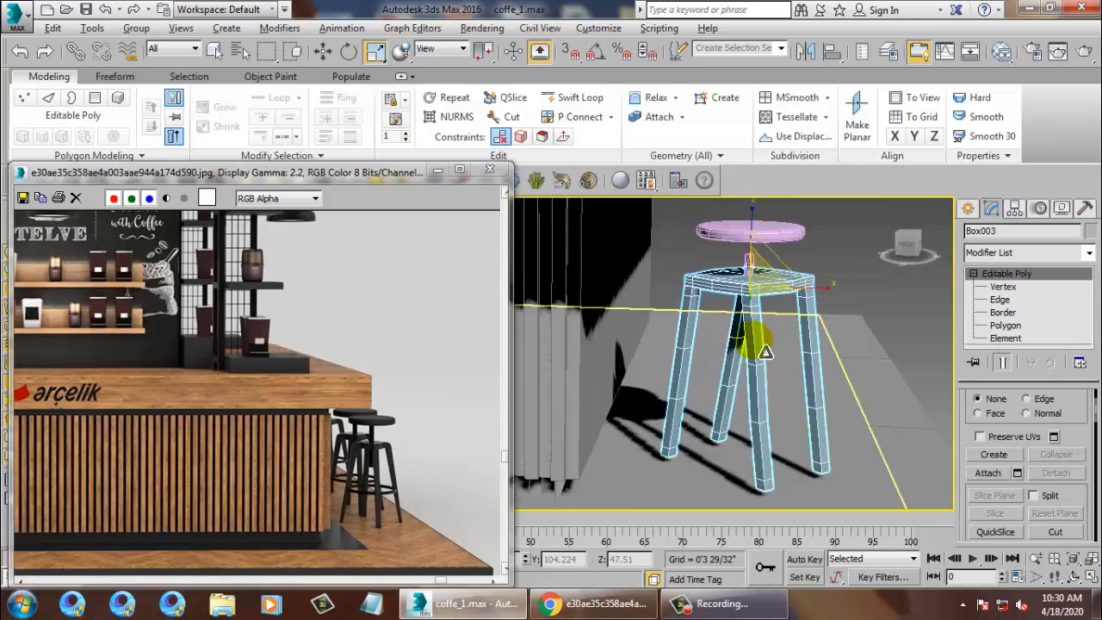
pyautogui.click(1000, 301)
pyautogui.click(754, 374)
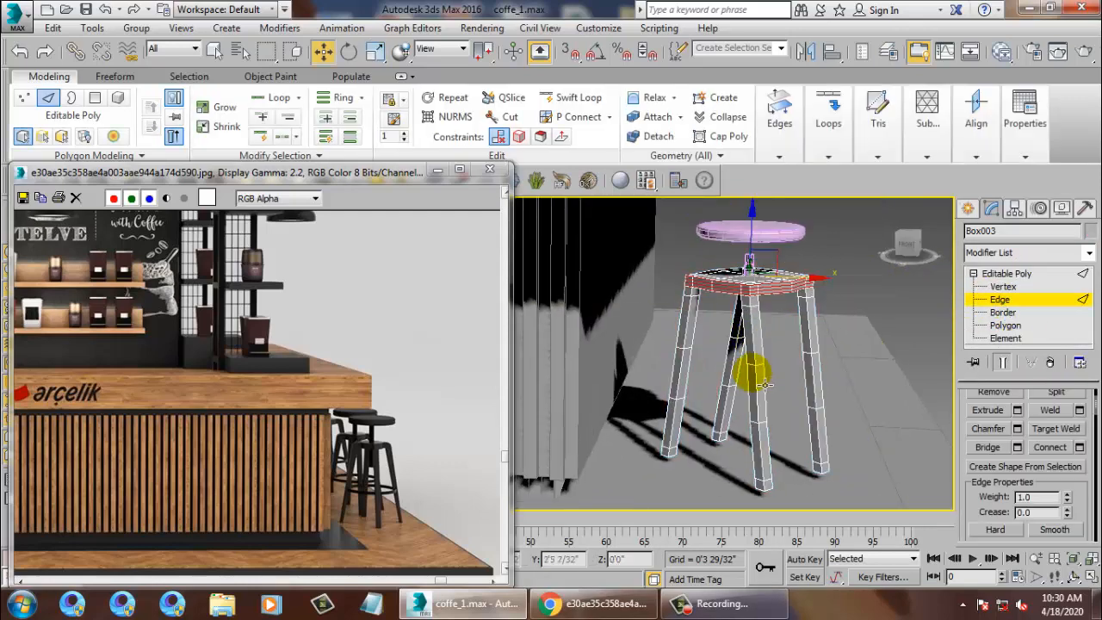
pyautogui.click(770, 377)
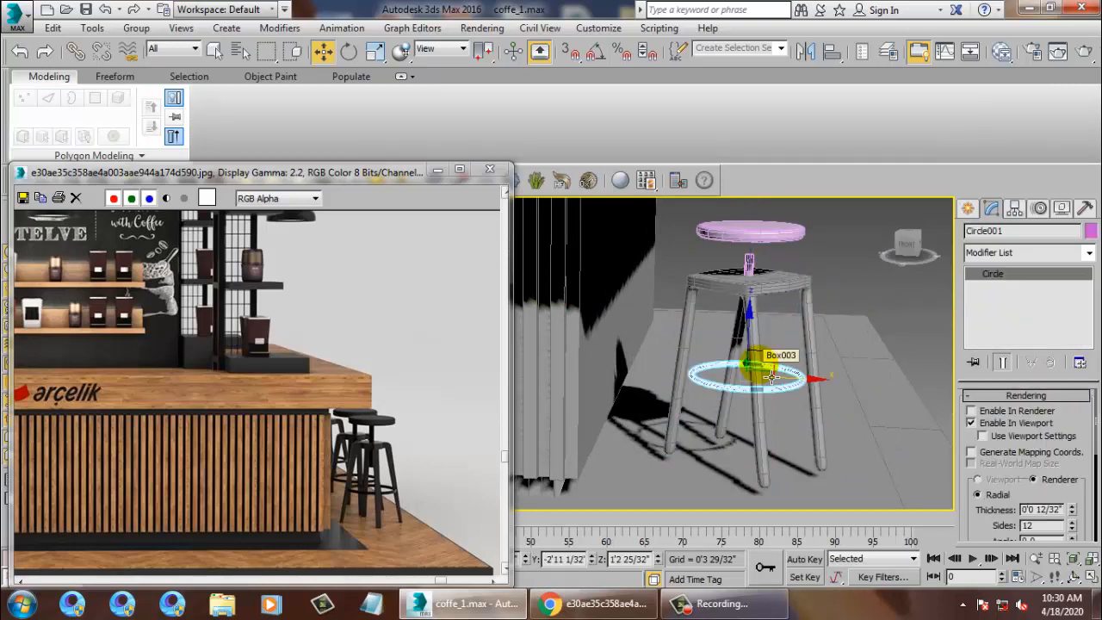
pyautogui.click(772, 376)
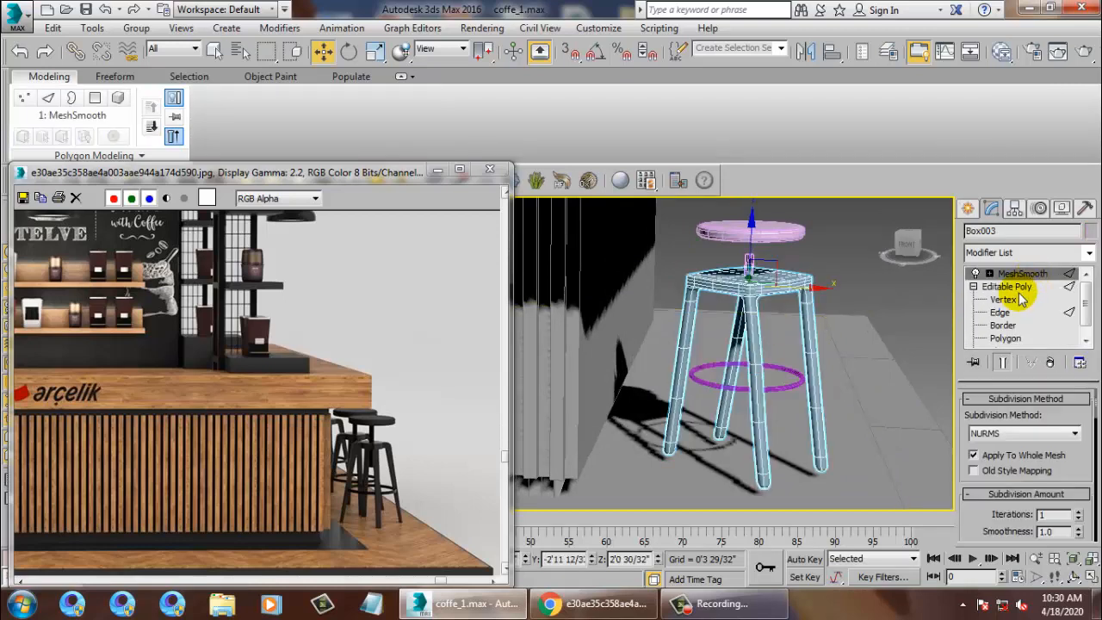
pyautogui.click(1049, 362)
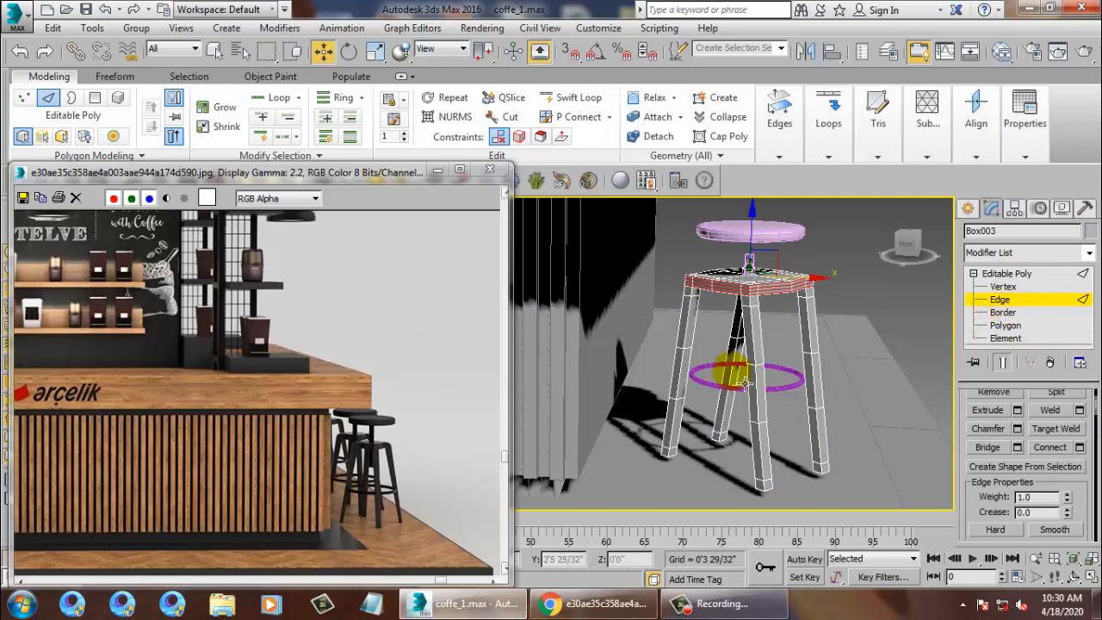
# Isolate the stool frame with Alt+Q and orbit around it.
pyautogui.scroll(5, 792, 353)
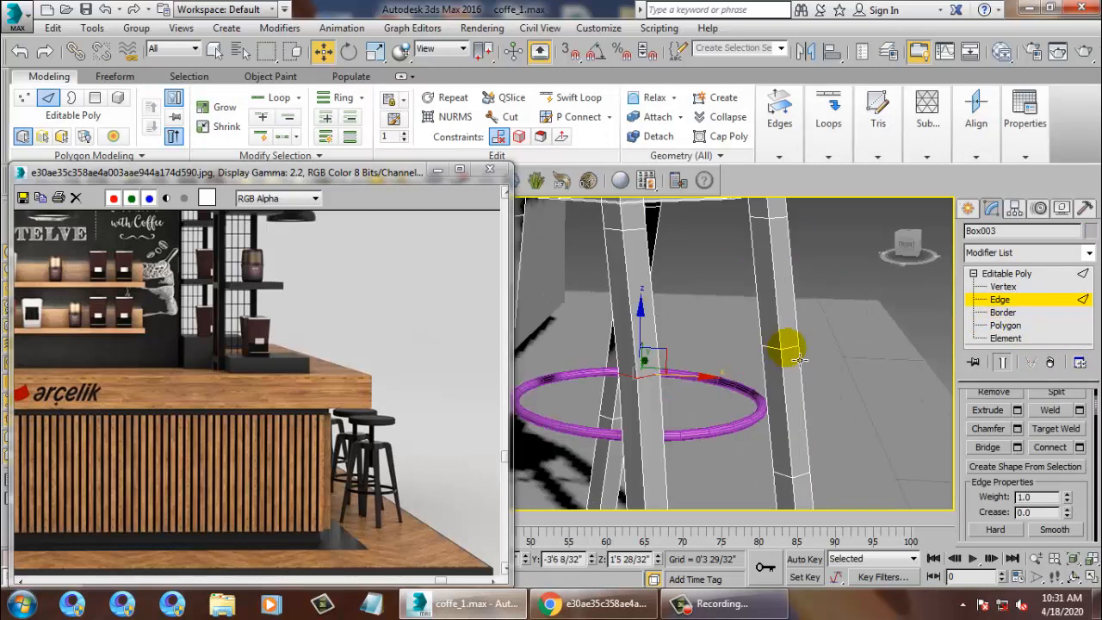
pyautogui.moveTo(809, 290); pyautogui.dragTo(799, 314, button='middle')
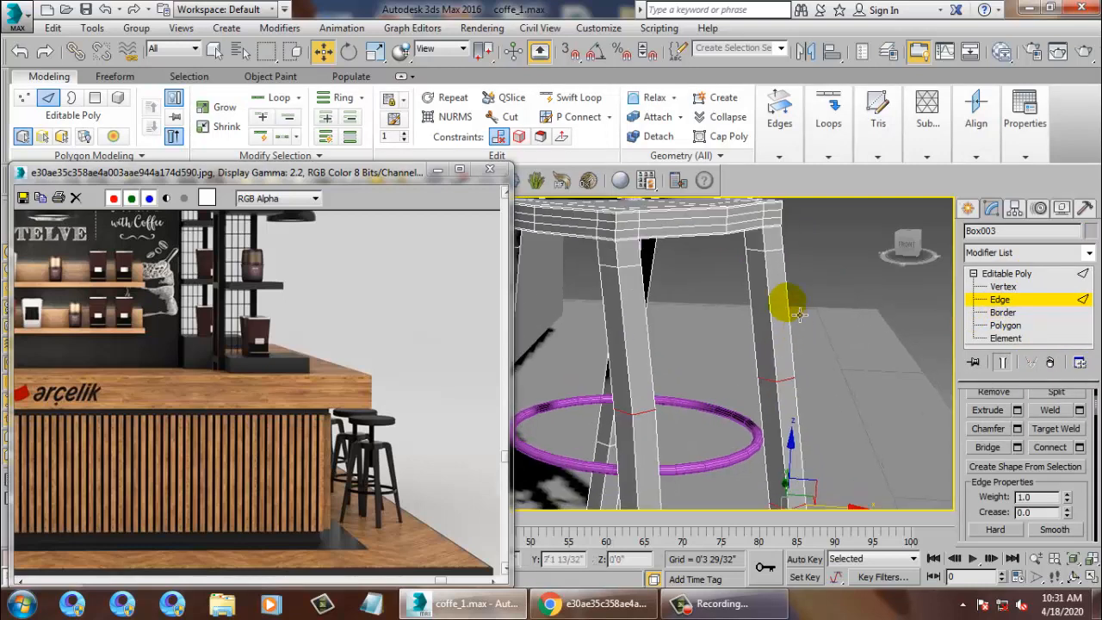
pyautogui.keyDown('alt'); pyautogui.moveTo(725, 260); pyautogui.dragTo(737, 300, button='middle'); pyautogui.keyUp('alt')
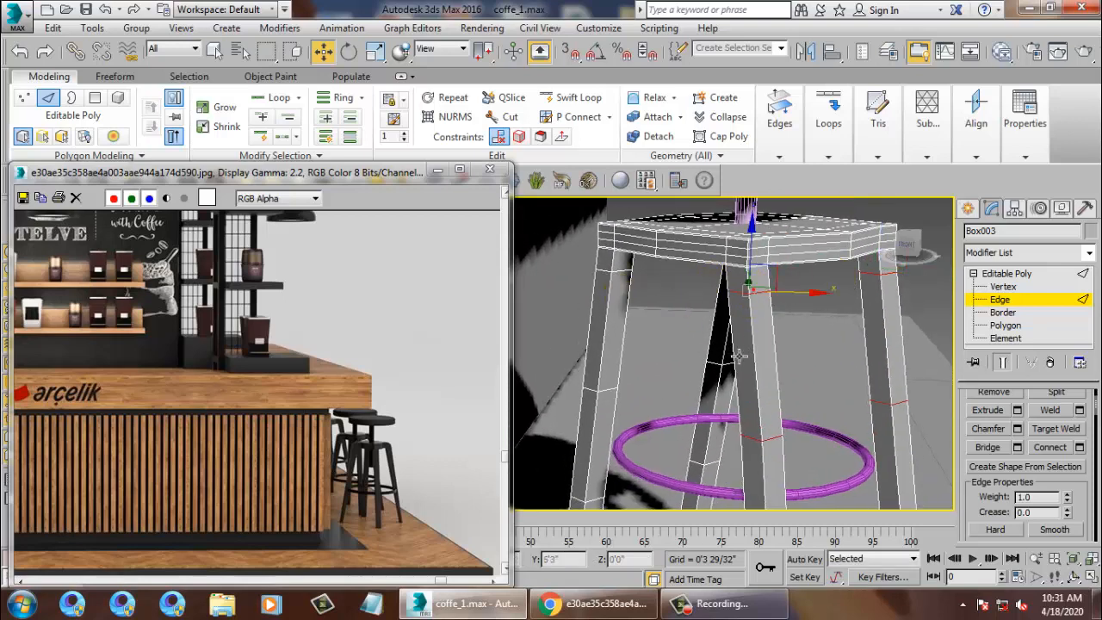
pyautogui.hotkey('alt', 'q')
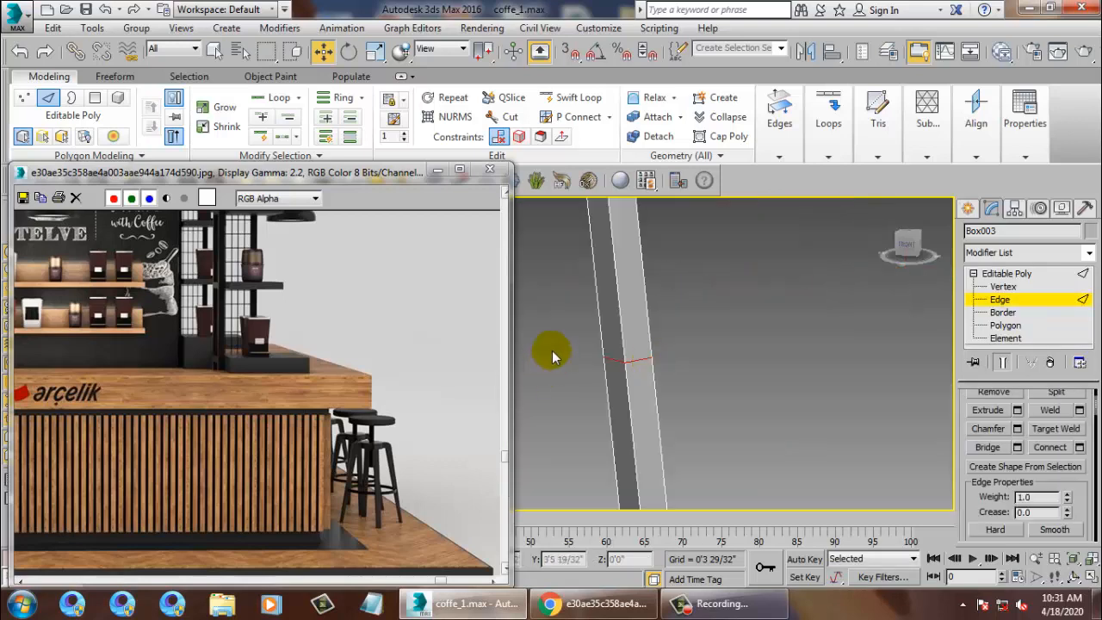
pyautogui.scroll(-5, 555, 356)
pyautogui.moveTo(680, 345)
pyautogui.keyDown('alt'); pyautogui.mouseDown(button='middle')
pyautogui.moveTo(726, 351)
pyautogui.moveTo(636, 346)
pyautogui.moveTo(704, 357)
pyautogui.mouseUp(button='middle'); pyautogui.keyUp('alt')
pyautogui.scroll(3, 616, 316)
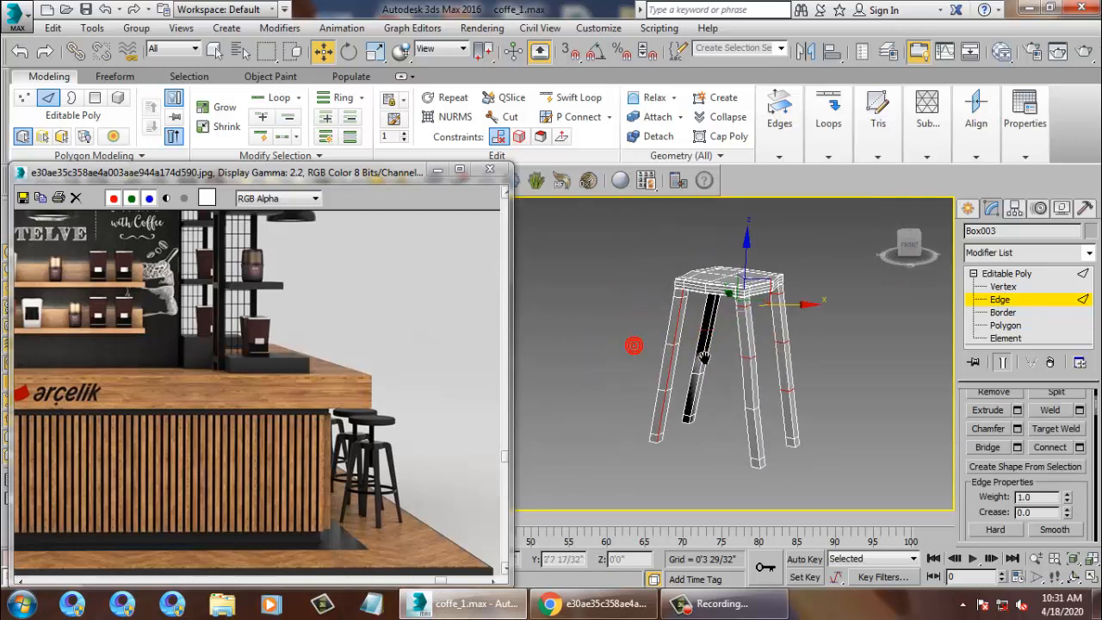
pyautogui.scroll(5, 712, 352)
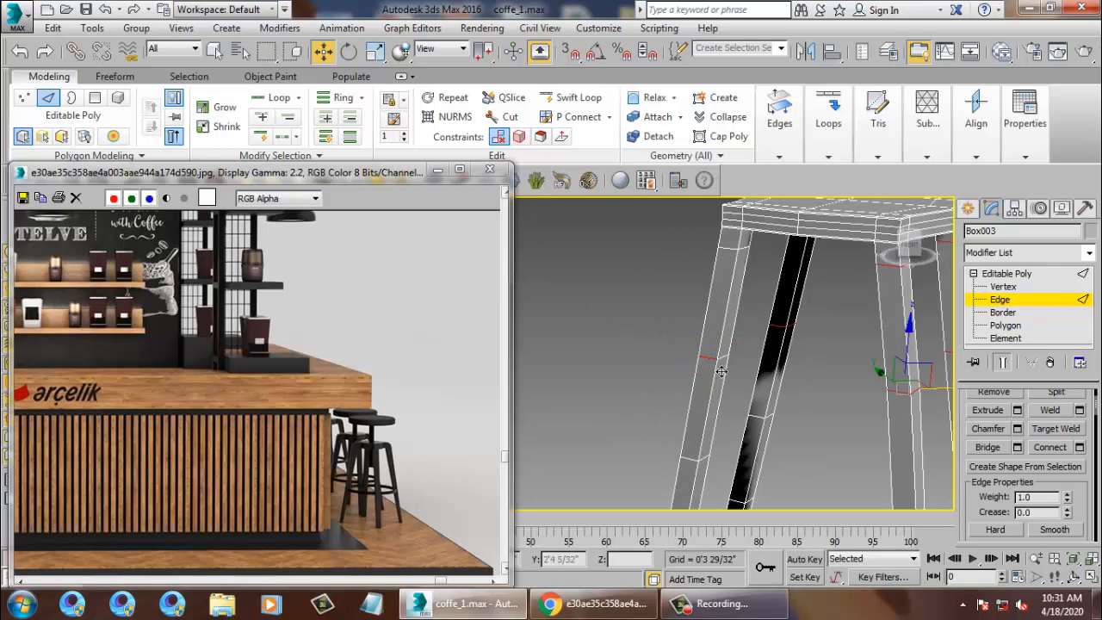
# Slide leg edges down toward each leg's bottom, snapping to the leg-bottom vertices.
pyautogui.click(723, 374)
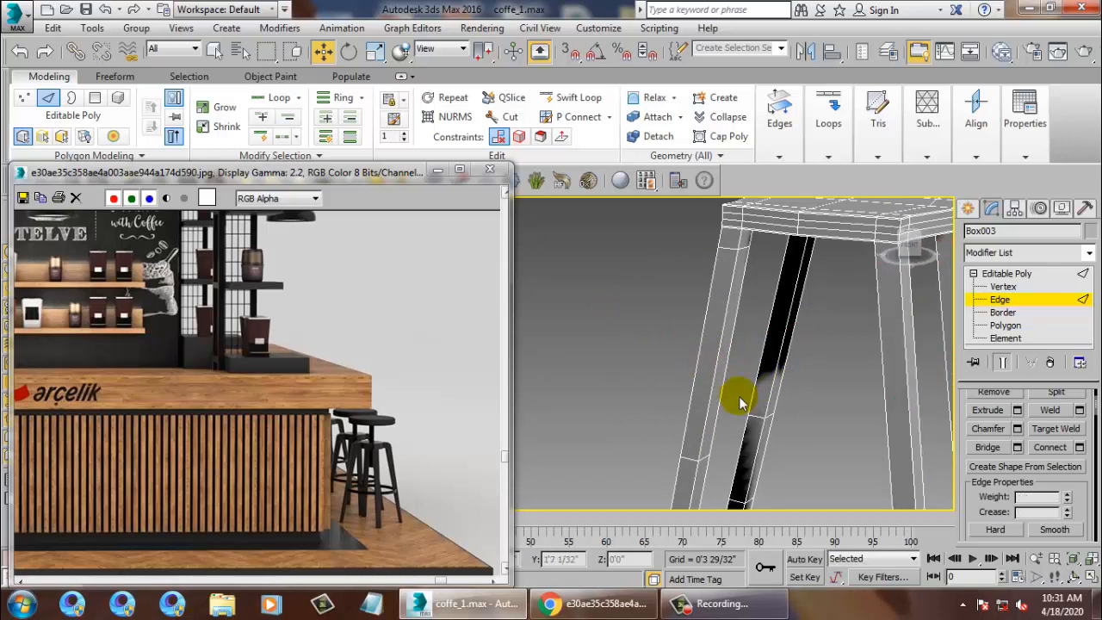
pyautogui.moveTo(738, 402); pyautogui.dragTo(777, 337, button='middle')
pyautogui.click(780, 352)
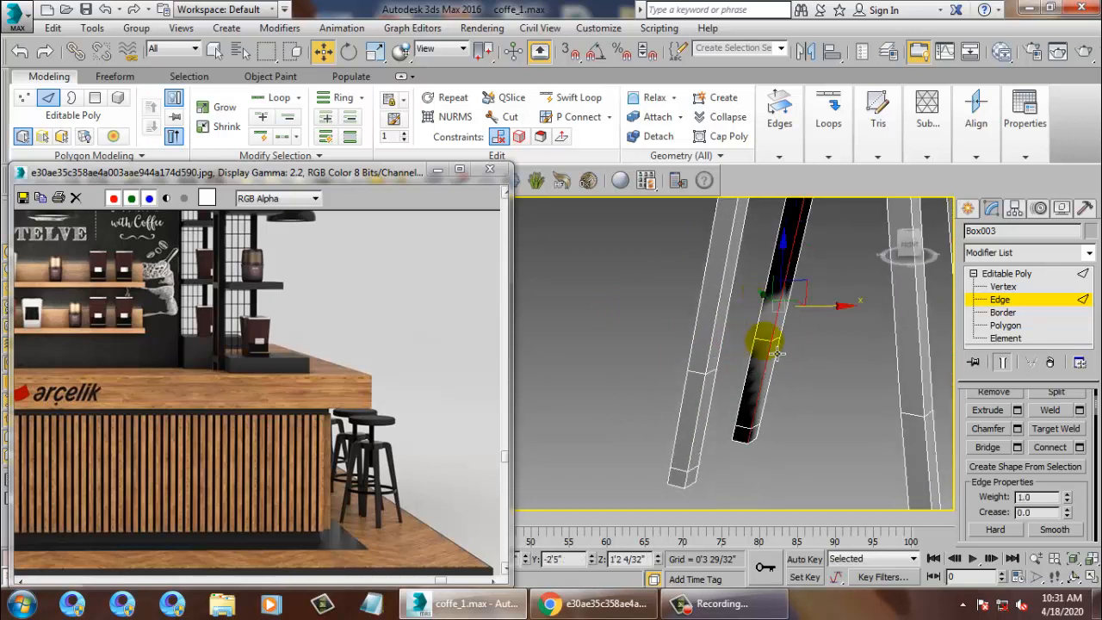
pyautogui.moveTo(777, 352); pyautogui.dragTo(753, 437)
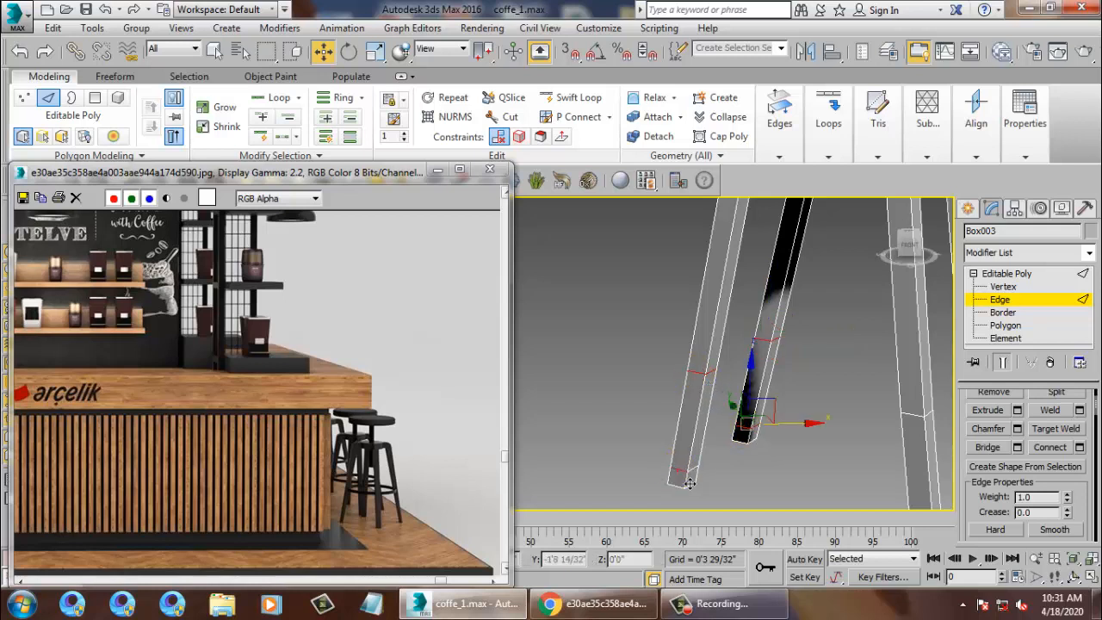
pyautogui.keyDown('alt'); pyautogui.moveTo(664, 291); pyautogui.dragTo(860, 424, button='middle'); pyautogui.keyUp('alt')
pyautogui.click(853, 431)
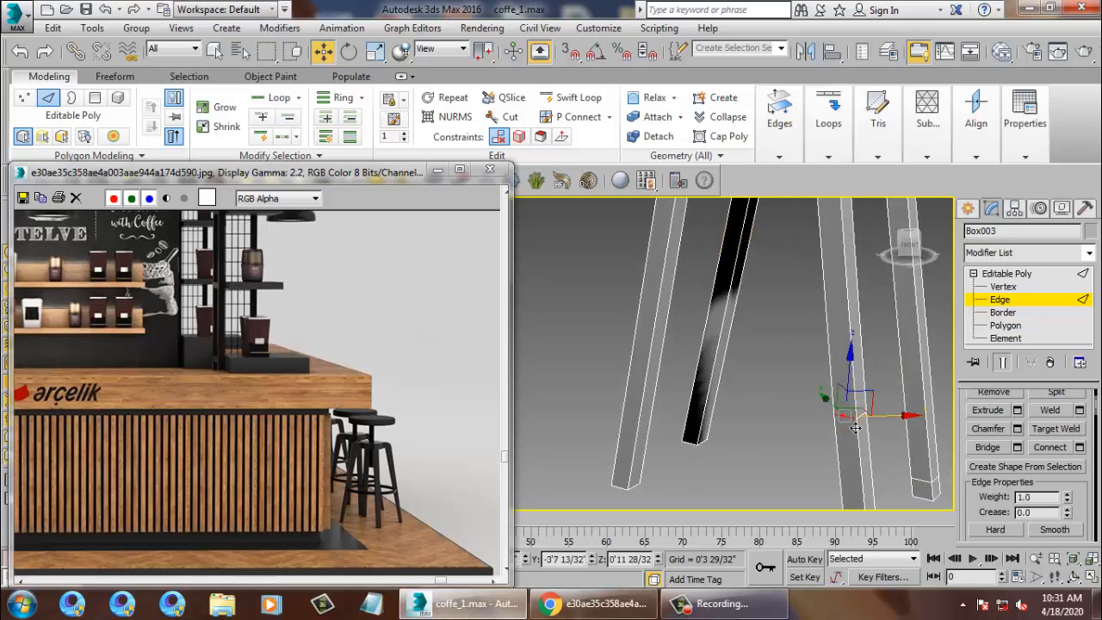
pyautogui.moveTo(933, 495); pyautogui.dragTo(933, 491)
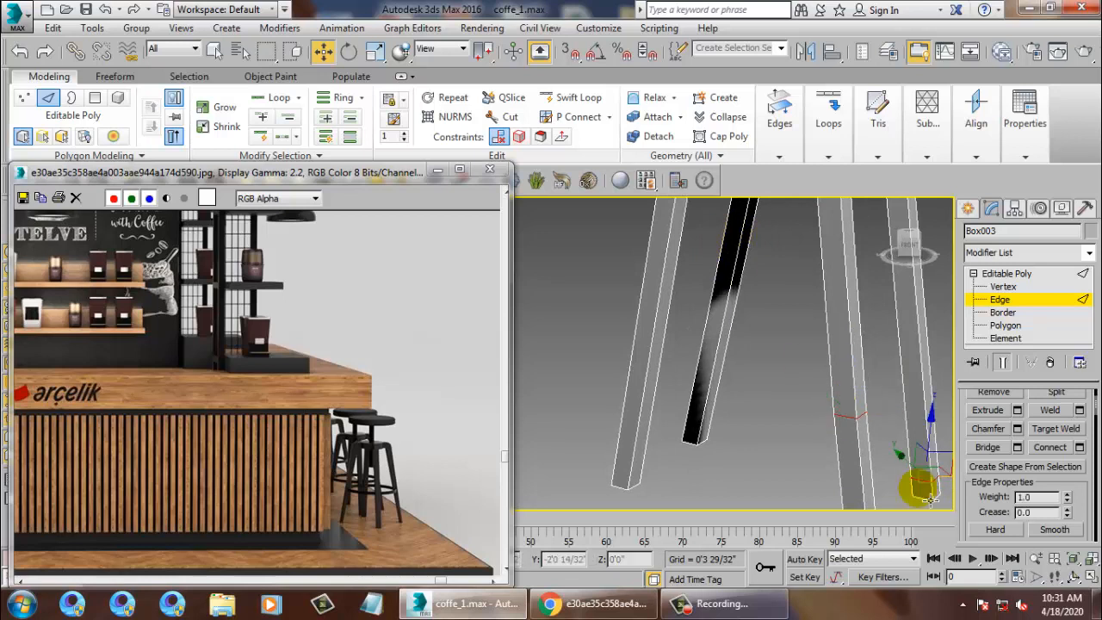
pyautogui.hotkey('ctrl', 'z')
pyautogui.scroll(-3, 871, 368)
pyautogui.keyDown('alt'); pyautogui.moveTo(809, 370); pyautogui.dragTo(772, 428, button='middle'); pyautogui.keyUp('alt')
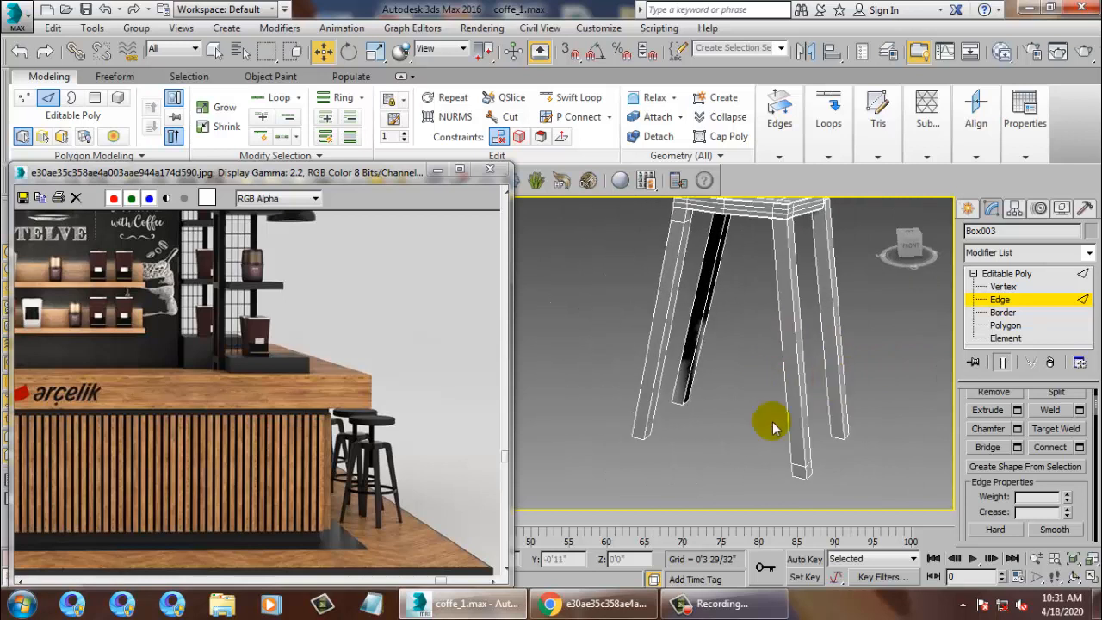
pyautogui.click(809, 478)
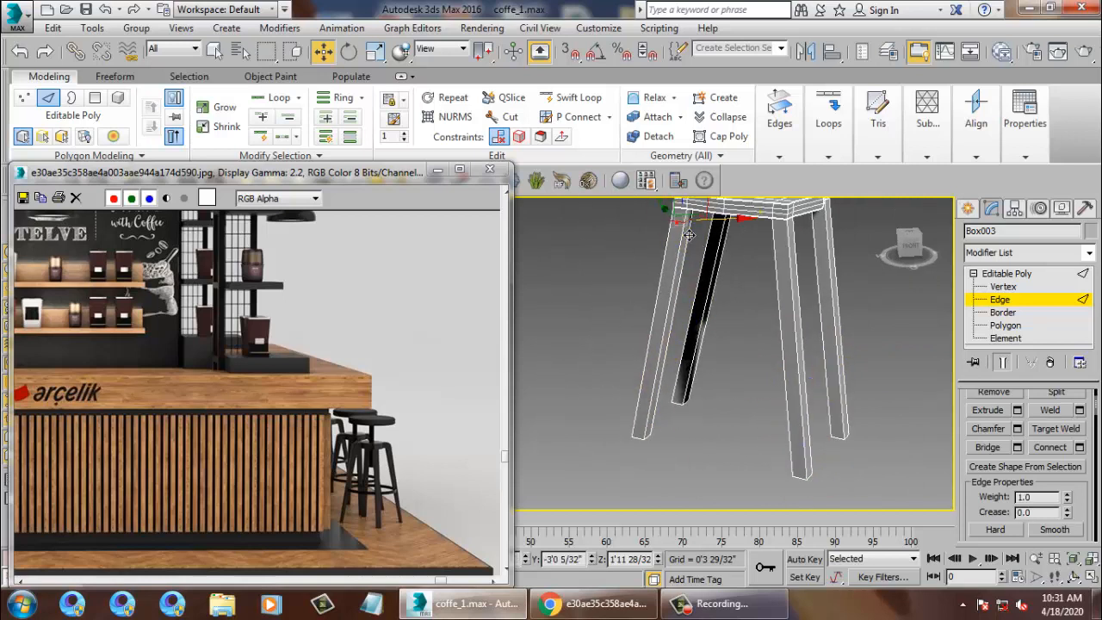
# Select the leg-bottom vertices and scale them inward to narrow the splay.
pyautogui.press('1')
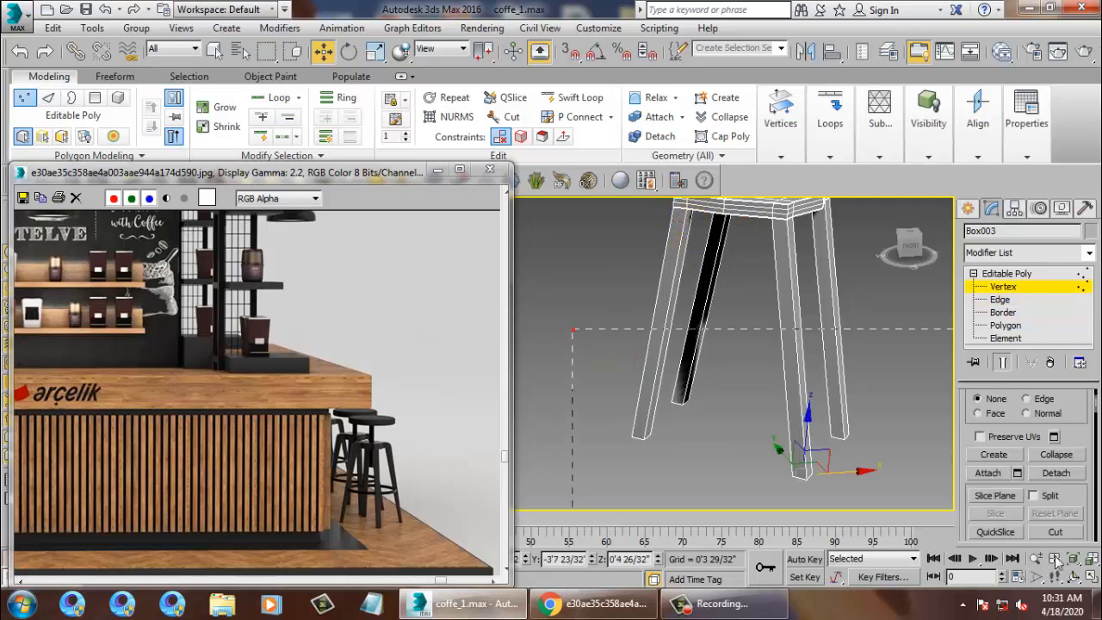
pyautogui.moveTo(1057, 560); pyautogui.dragTo(928, 457)
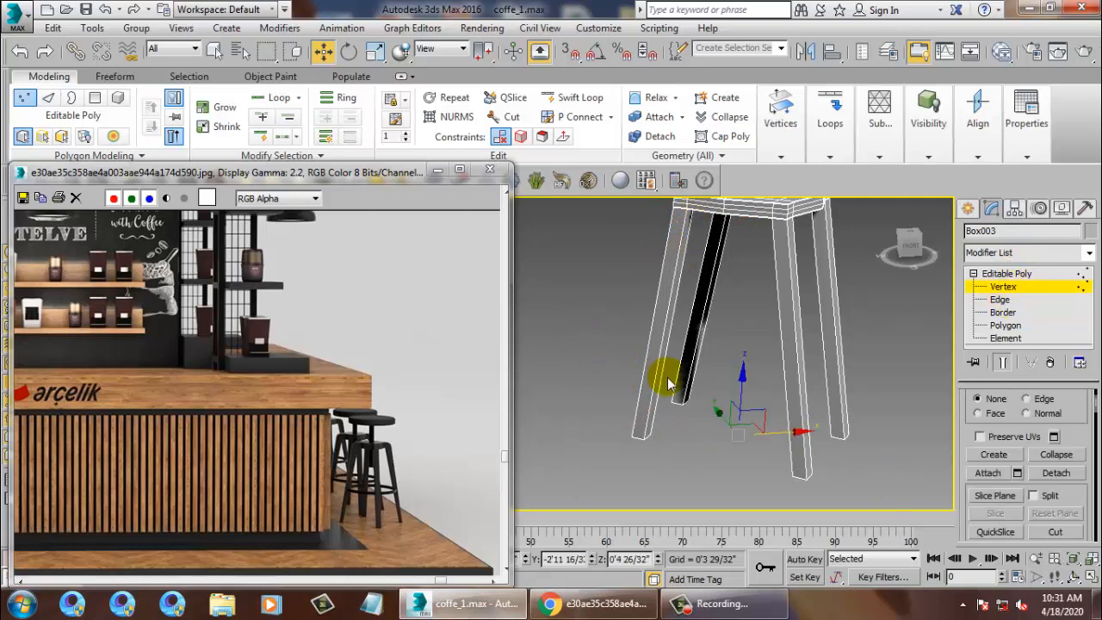
pyautogui.press('r')
pyautogui.moveTo(747, 447); pyautogui.dragTo(812, 446)
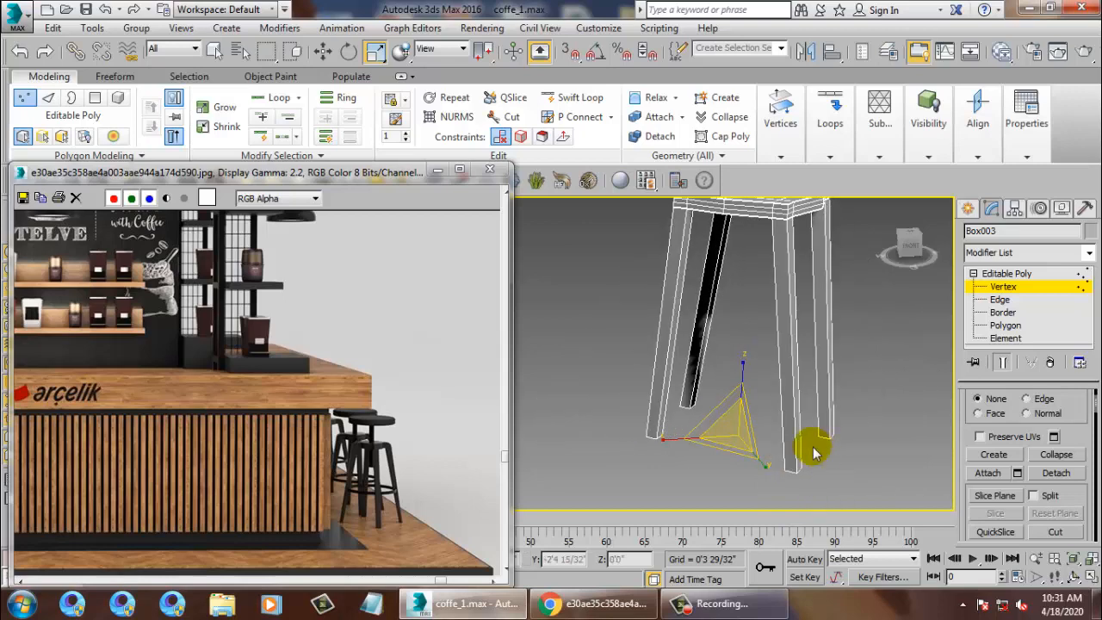
pyautogui.moveTo(748, 258); pyautogui.dragTo(753, 305, button='middle')
pyautogui.press('1')
pyautogui.press('1')
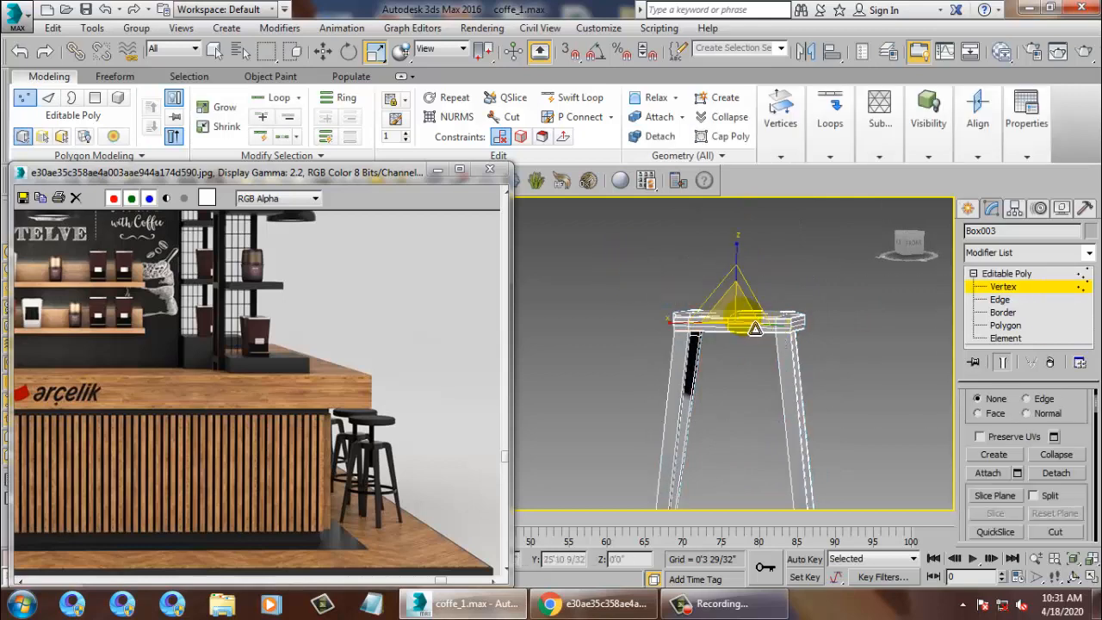
# Reselect the bottom leg vertices, scale the feet to 80%, and inspect the result.
pyautogui.keyDown('alt'); pyautogui.moveTo(781, 339); pyautogui.dragTo(726, 366, button='middle'); pyautogui.keyUp('alt')
pyautogui.moveTo(607, 346); pyautogui.dragTo(952, 508)
pyautogui.moveTo(739, 465)
pyautogui.mouseDown()
pyautogui.moveTo(758, 486)
pyautogui.moveTo(748, 469)
pyautogui.mouseUp()
pyautogui.press('w')
pyautogui.keyDown('alt'); pyautogui.moveTo(770, 452); pyautogui.dragTo(745, 333, button='middle'); pyautogui.keyUp('alt')
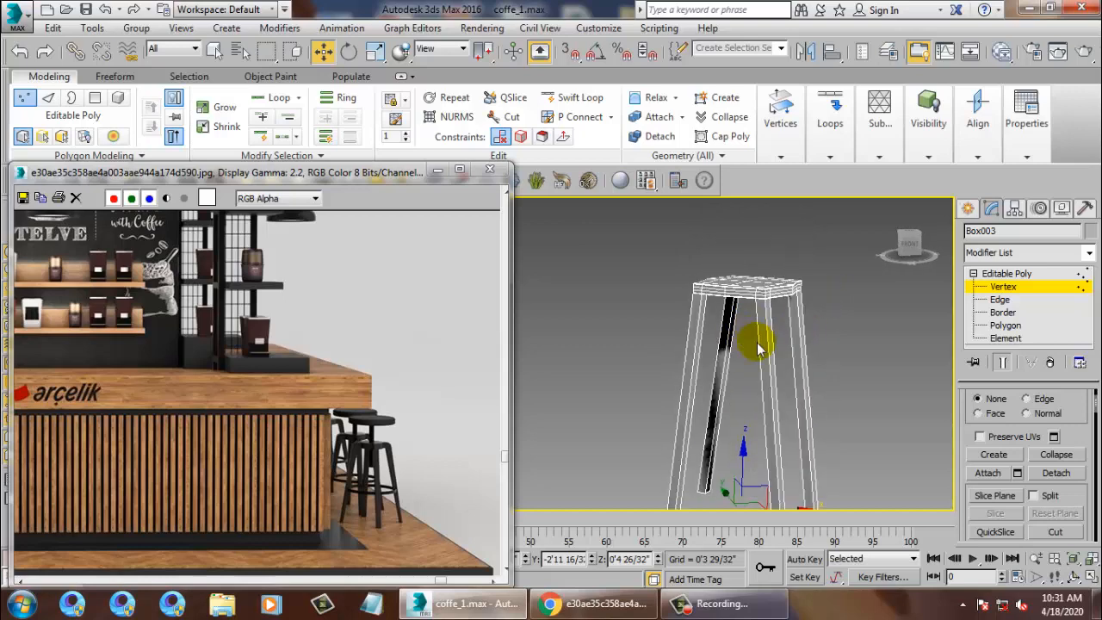
pyautogui.keyDown('alt'); pyautogui.moveTo(809, 388); pyautogui.dragTo(806, 413, button='middle'); pyautogui.keyUp('alt')
pyautogui.scroll(5, 813, 394)
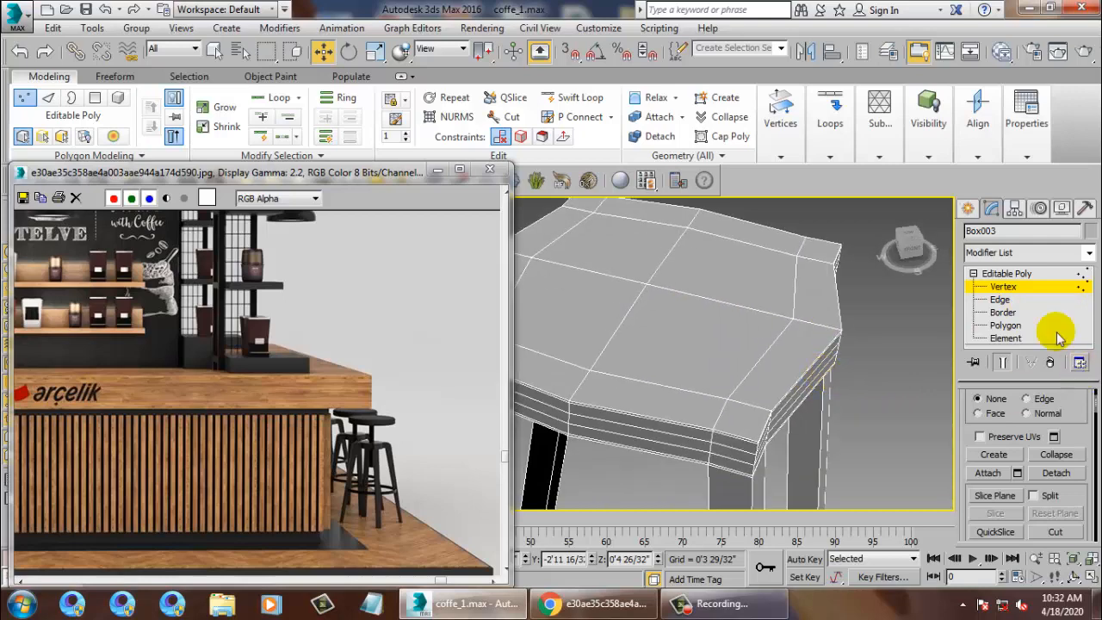
# Check the seat edges at Edge level, return Box003 to object level, and show Standard Primitives.
pyautogui.click(1001, 299)
pyautogui.scroll(5, 755, 430)
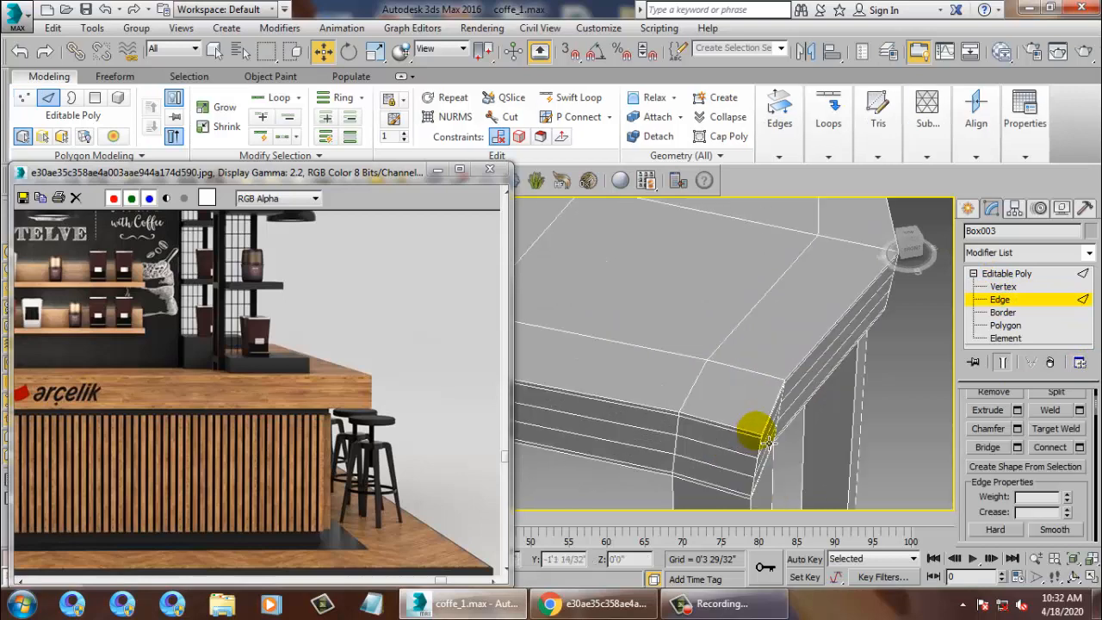
pyautogui.keyDown('alt'); pyautogui.moveTo(772, 412); pyautogui.dragTo(821, 500, button='middle'); pyautogui.keyUp('alt')
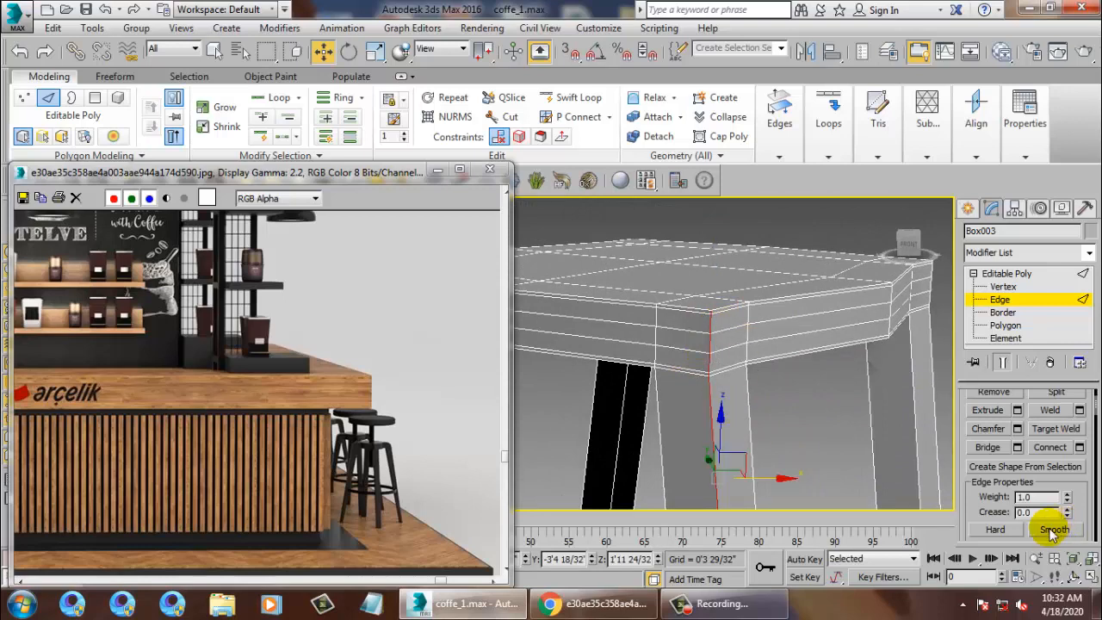
pyautogui.click(1033, 273)
pyautogui.scroll(-5, 746, 344)
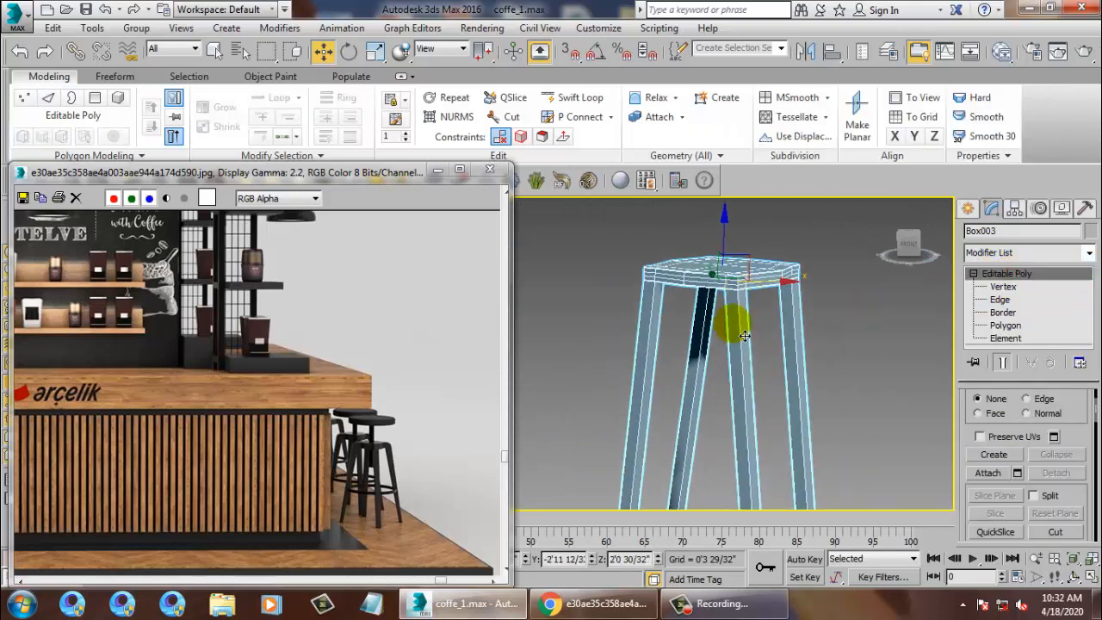
pyautogui.scroll(-3, 745, 335)
pyautogui.click(968, 209)
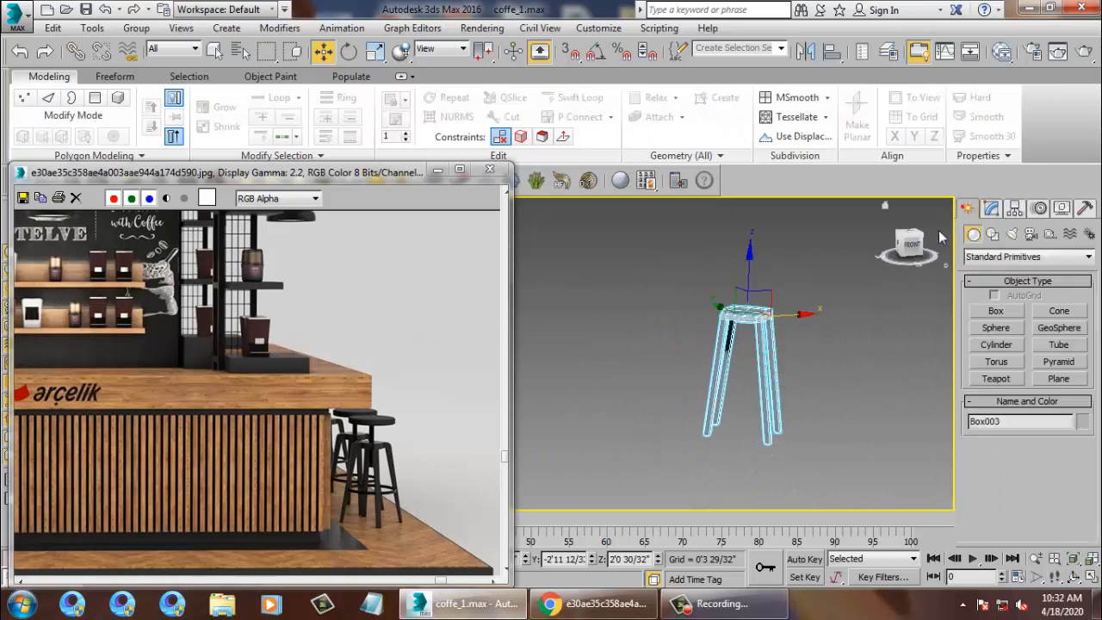
# Draw a circle, Circle002, around the stool legs in the maximized Top view.
pyautogui.click(991, 233)
pyautogui.click(995, 341)
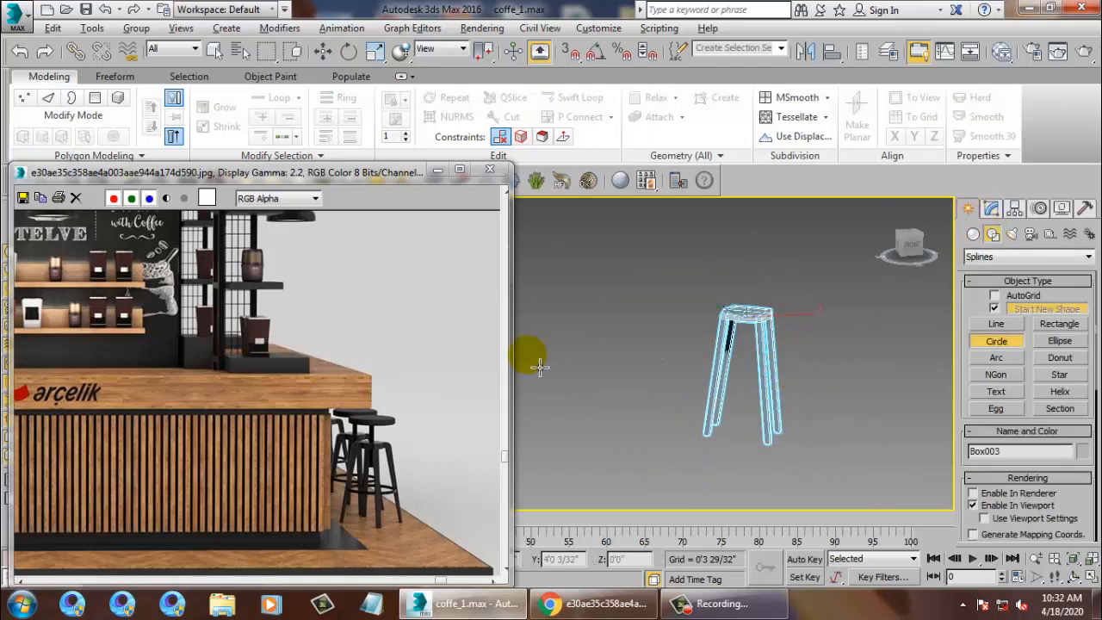
pyautogui.click(522, 356)
pyautogui.click(522, 312)
pyautogui.hotkey('alt', 'w')
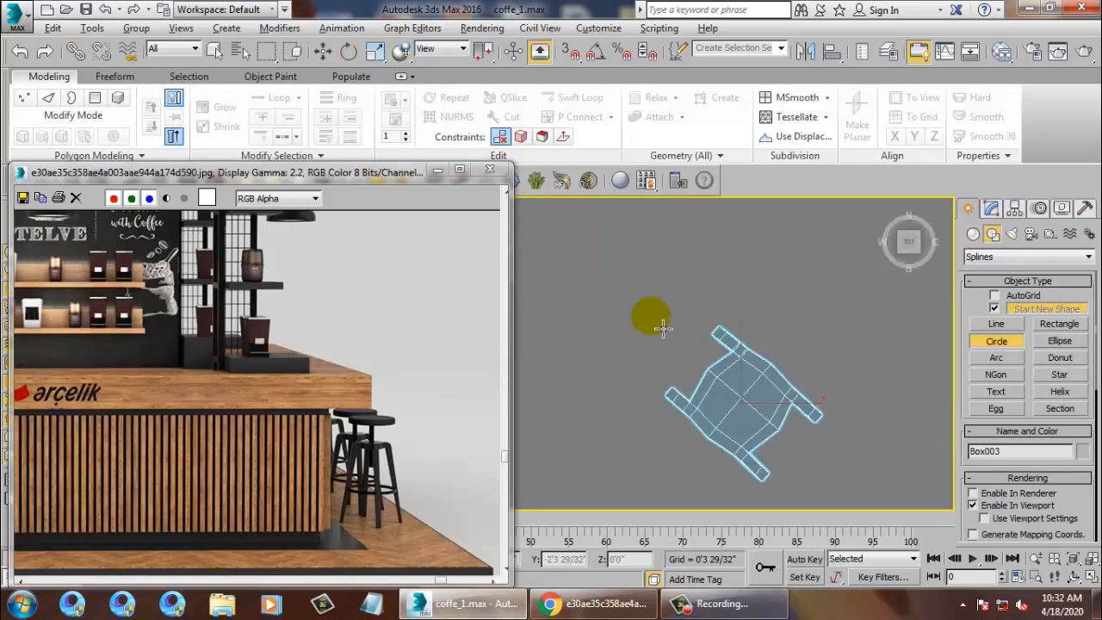
pyautogui.moveTo(797, 402); pyautogui.dragTo(763, 368, button='middle')
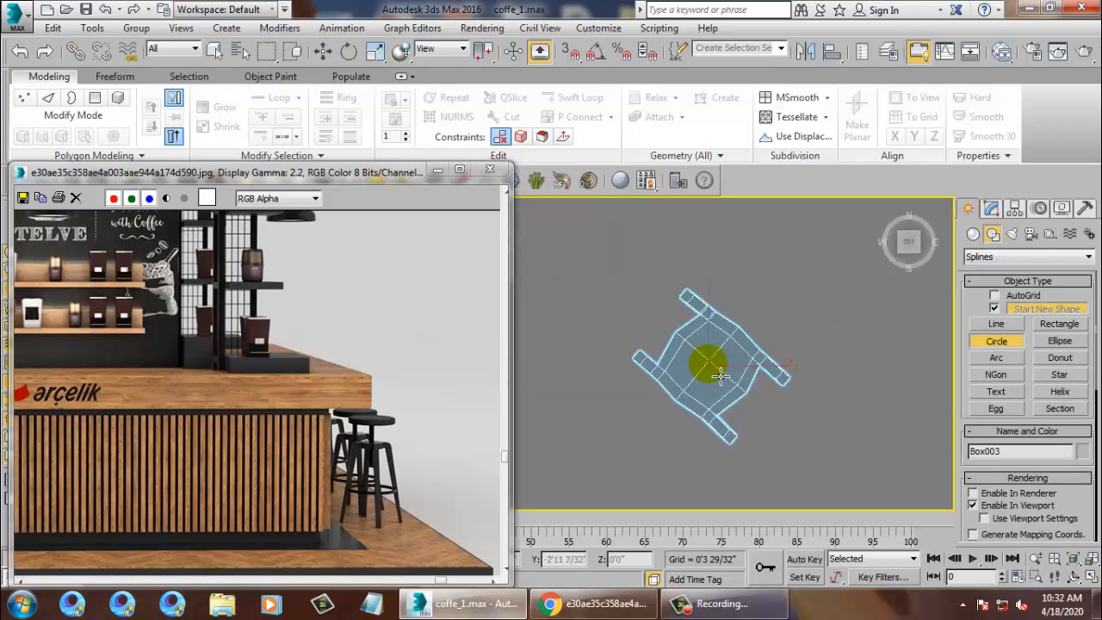
pyautogui.moveTo(718, 375); pyautogui.dragTo(770, 349)
pyautogui.hotkey('alt', 'w')
pyautogui.rightClick(811, 468)
# Select the front leg's foot vertices on Box003 in the Perspective view.
pyautogui.hotkey('alt', 'w')
pyautogui.scroll(3, 779, 379)
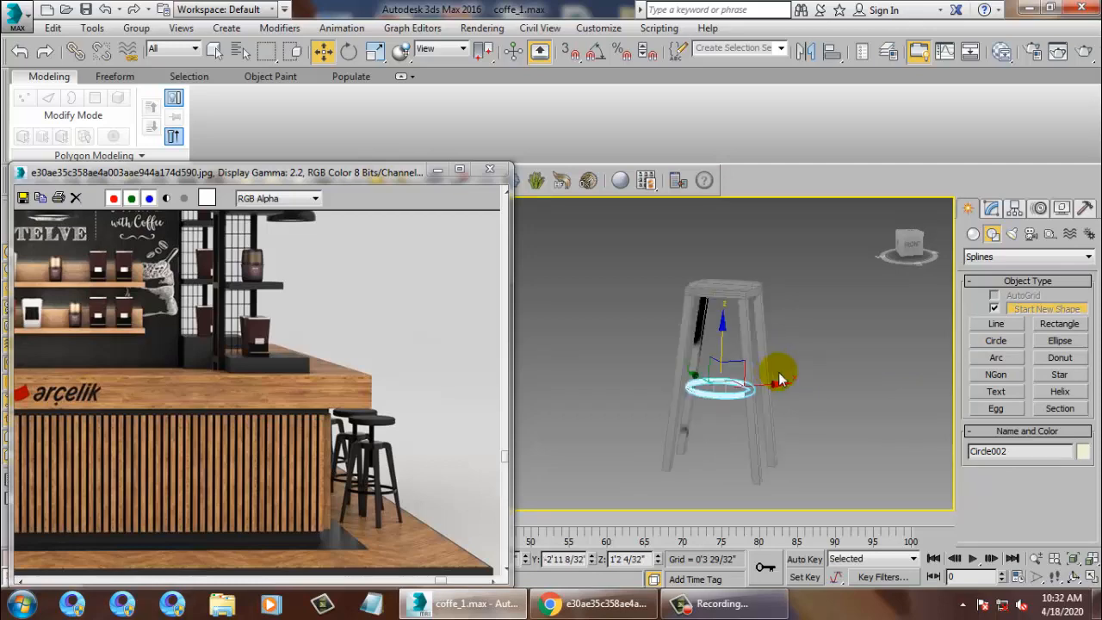
pyautogui.moveTo(780, 379)
pyautogui.keyDown('alt'); pyautogui.mouseDown(button='middle')
pyautogui.moveTo(755, 387)
pyautogui.moveTo(792, 394)
pyautogui.mouseUp(button='middle'); pyautogui.keyUp('alt')
pyautogui.scroll(3, 647, 408)
pyautogui.keyDown('alt'); pyautogui.moveTo(844, 470); pyautogui.dragTo(725, 445, button='middle'); pyautogui.keyUp('alt')
pyautogui.moveTo(726, 446); pyautogui.dragTo(715, 428, button='middle')
pyautogui.click(713, 449)
pyautogui.press('1')
pyautogui.moveTo(663, 489); pyautogui.dragTo(710, 527)
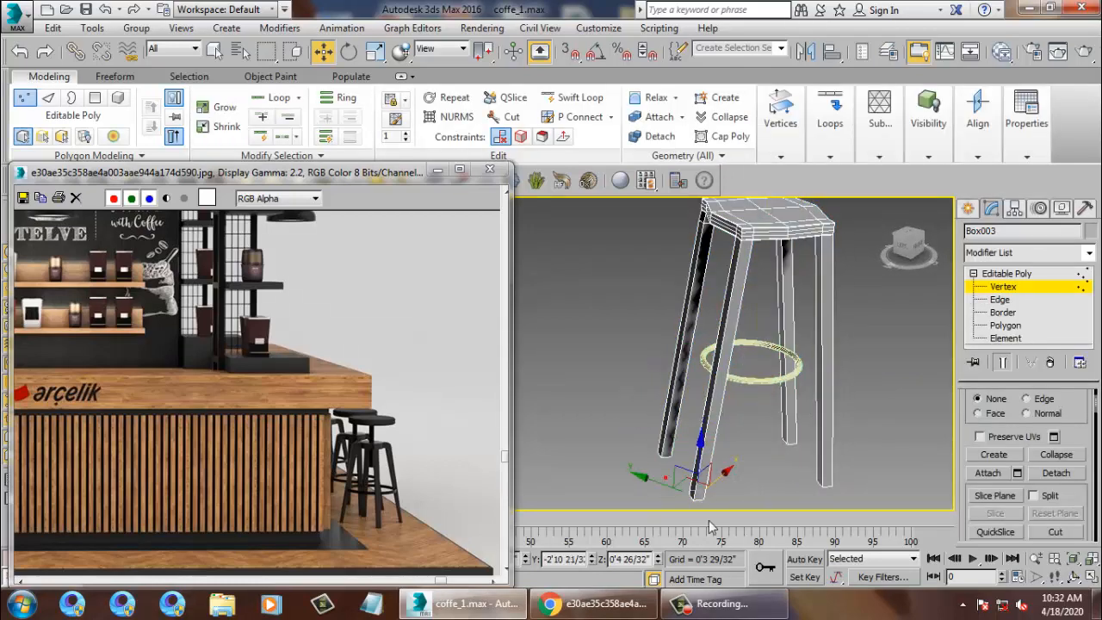
# Move the front leg's foot vertices along Y, undoing the final move.
pyautogui.moveTo(730, 487); pyautogui.dragTo(743, 448)
pyautogui.keyDown('alt'); pyautogui.moveTo(745, 413); pyautogui.dragTo(870, 384, button='middle'); pyautogui.keyUp('alt')
pyautogui.keyDown('alt'); pyautogui.moveTo(800, 443); pyautogui.dragTo(833, 456, button='middle'); pyautogui.keyUp('alt')
pyautogui.moveTo(839, 470); pyautogui.dragTo(845, 447)
pyautogui.hotkey('ctrl', 'z')
pyautogui.moveTo(849, 359); pyautogui.dragTo(824, 346, button='middle')
# Scale the Circle002 ring to 115% so it meets the legs.
pyautogui.click(1004, 275)
pyautogui.click(812, 401)
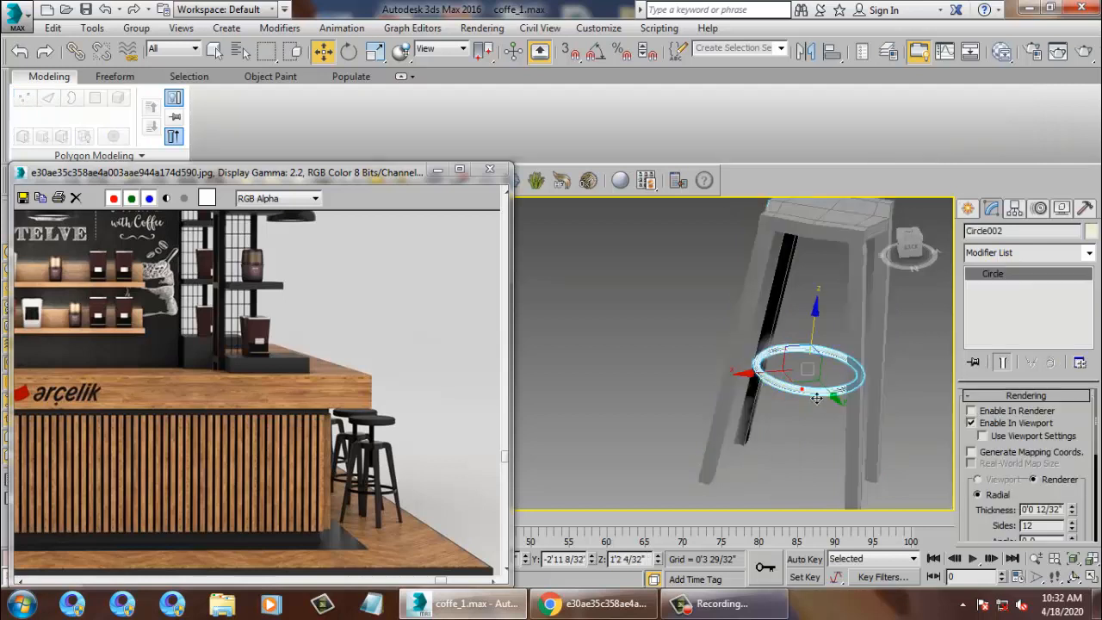
pyautogui.press('r')
pyautogui.moveTo(795, 376); pyautogui.dragTo(797, 370)
pyautogui.press('w')
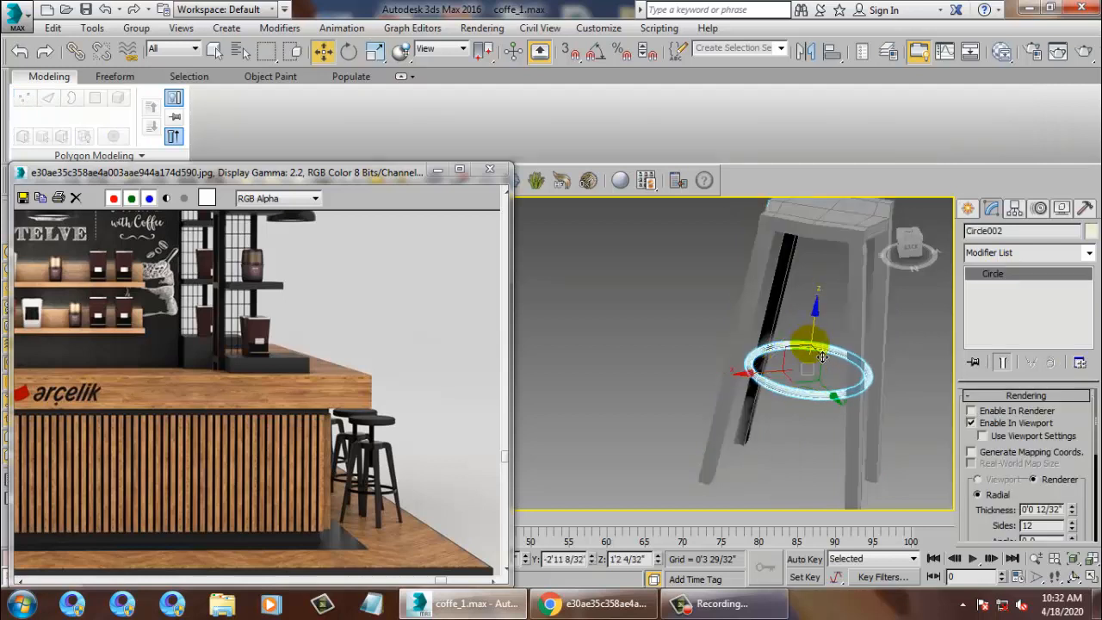
pyautogui.keyDown('alt'); pyautogui.moveTo(797, 370); pyautogui.dragTo(819, 393, button='middle'); pyautogui.keyUp('alt')
pyautogui.press('r')
pyautogui.press('w')
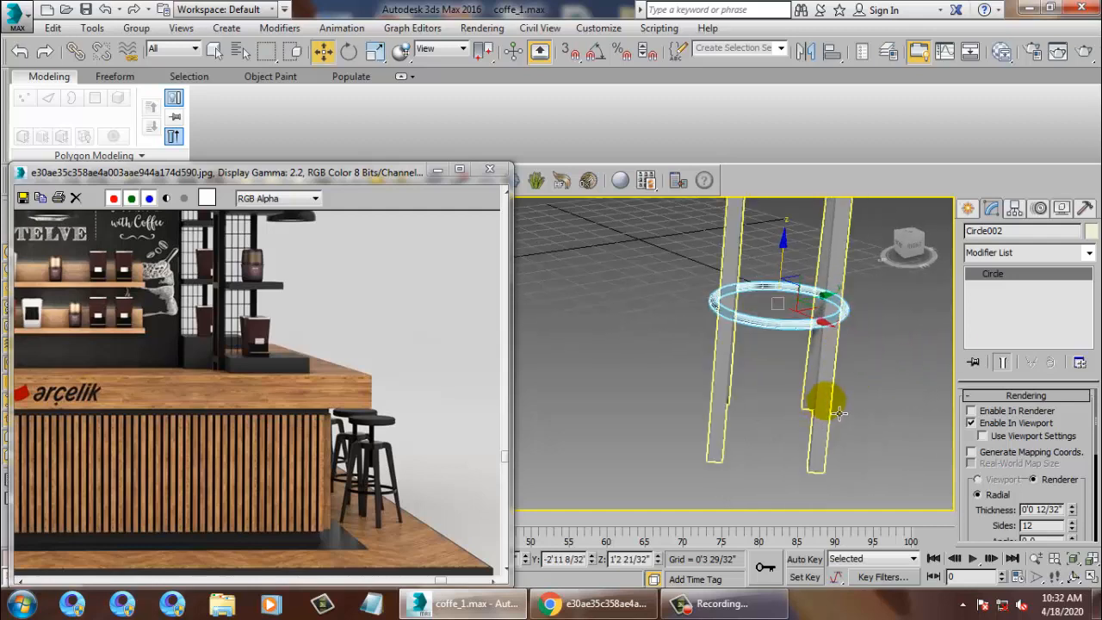
pyautogui.click(820, 395)
# Set the reference coordinate system to View and push the lower right leg's bottom vertices outward along Y.
pyautogui.press('1')
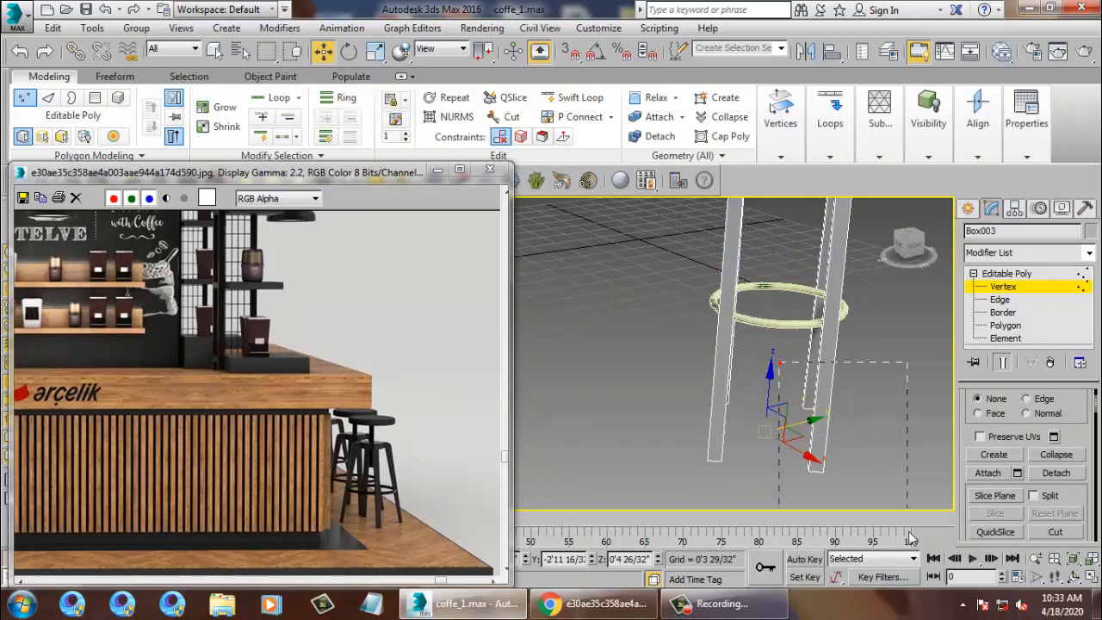
pyautogui.moveTo(911, 538); pyautogui.dragTo(908, 517)
pyautogui.click(441, 48)
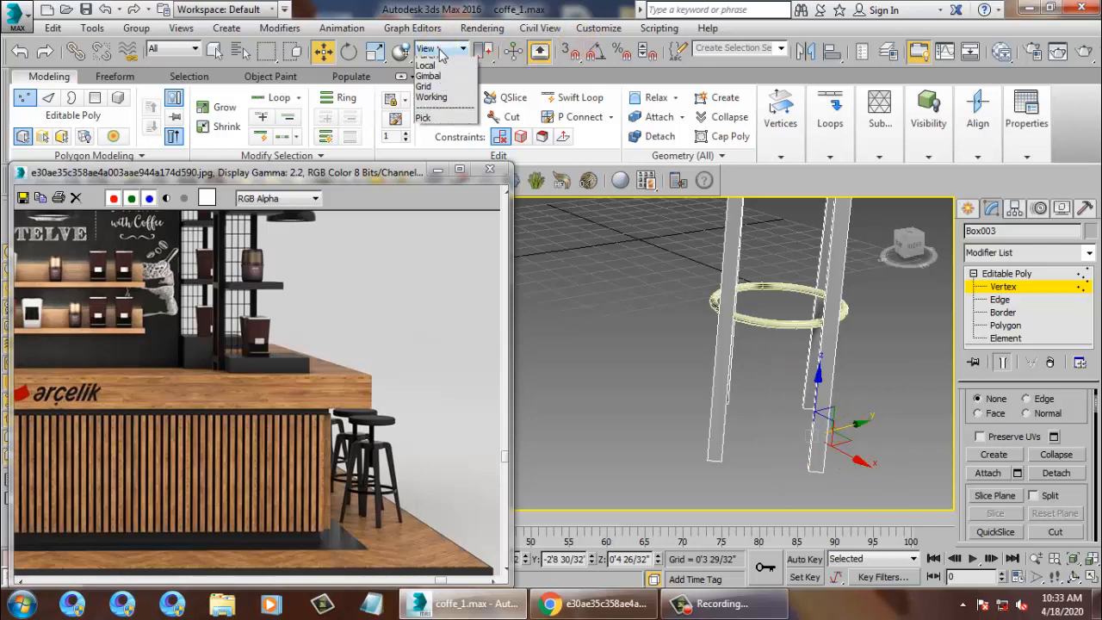
pyautogui.click(439, 105)
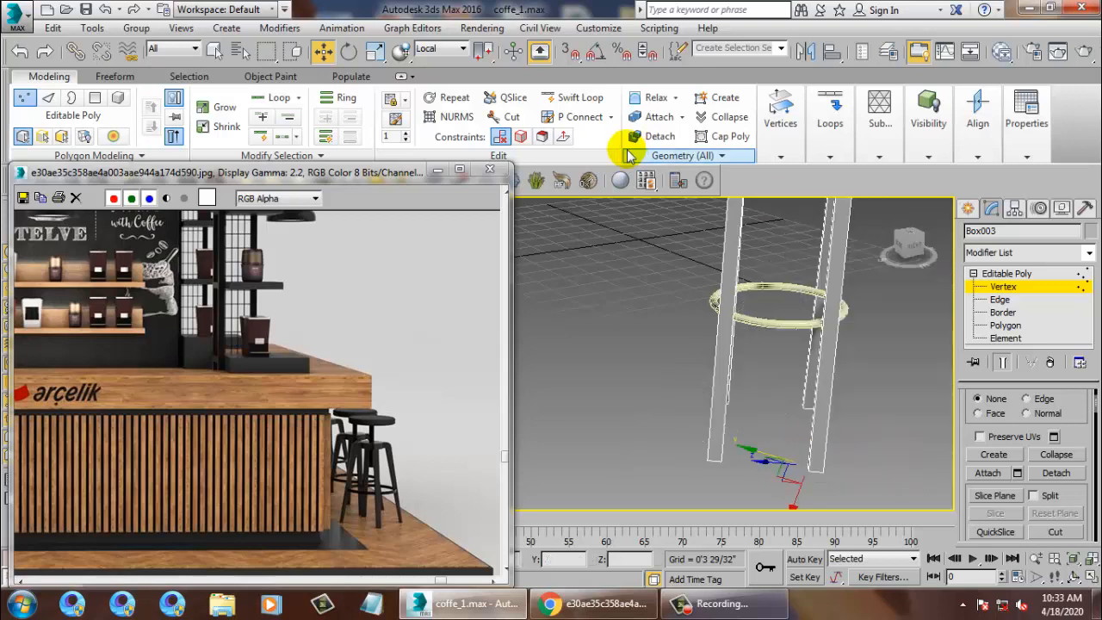
pyautogui.click(435, 49)
pyautogui.click(431, 63)
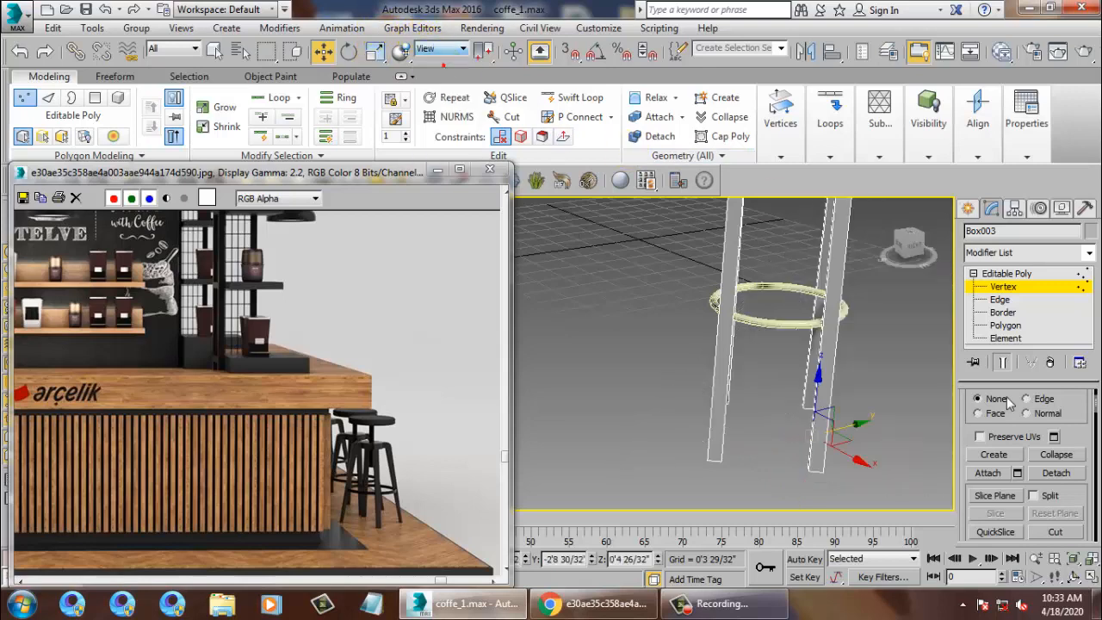
pyautogui.moveTo(864, 425); pyautogui.dragTo(879, 428)
pyautogui.keyDown('alt'); pyautogui.moveTo(807, 340); pyautogui.dragTo(911, 337, button='middle'); pyautogui.keyUp('alt')
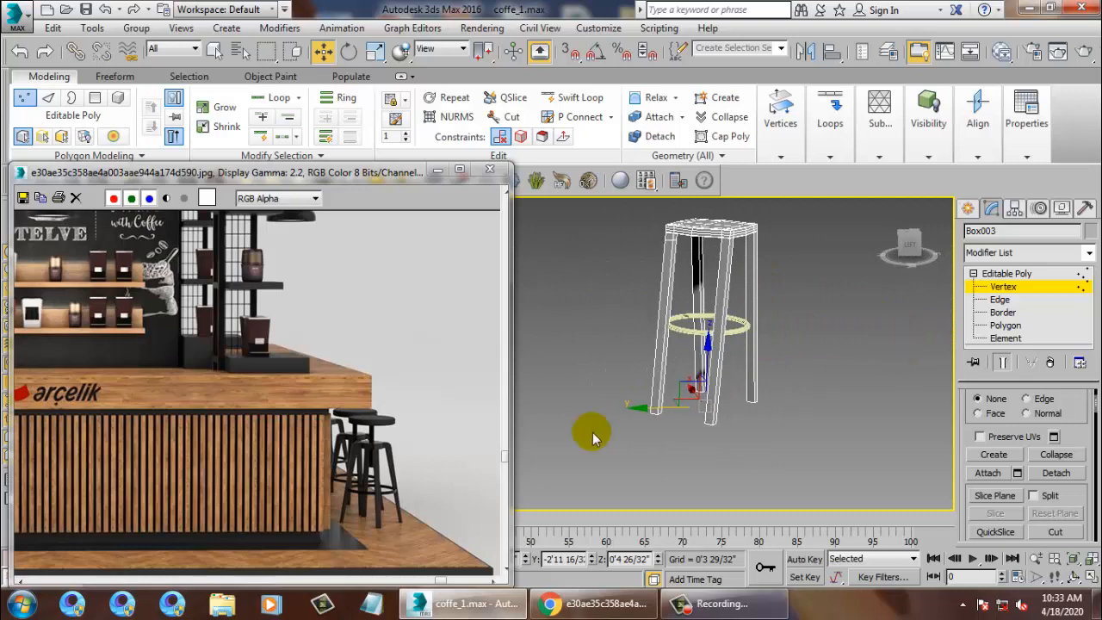
# Check the counter end and Arçelik logo in the reference image, then minimize its window.
pyautogui.moveTo(251, 172); pyautogui.dragTo(487, 117)
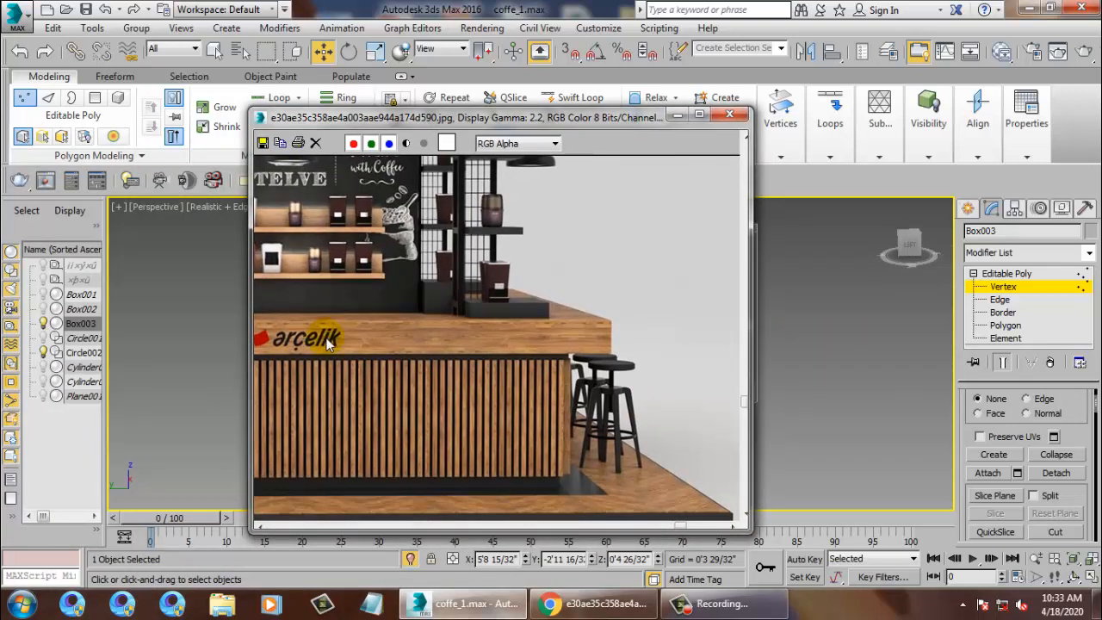
pyautogui.moveTo(416, 386); pyautogui.dragTo(528, 358, button='middle')
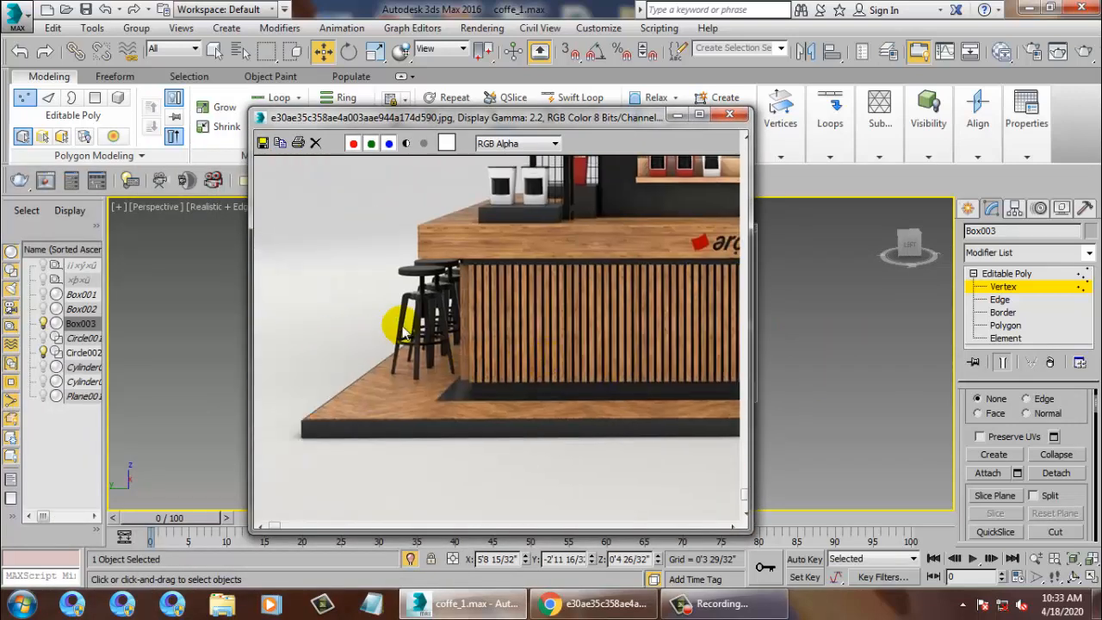
pyautogui.moveTo(635, 358); pyautogui.dragTo(523, 345, button='middle')
pyautogui.moveTo(680, 216); pyautogui.dragTo(572, 177, button='middle')
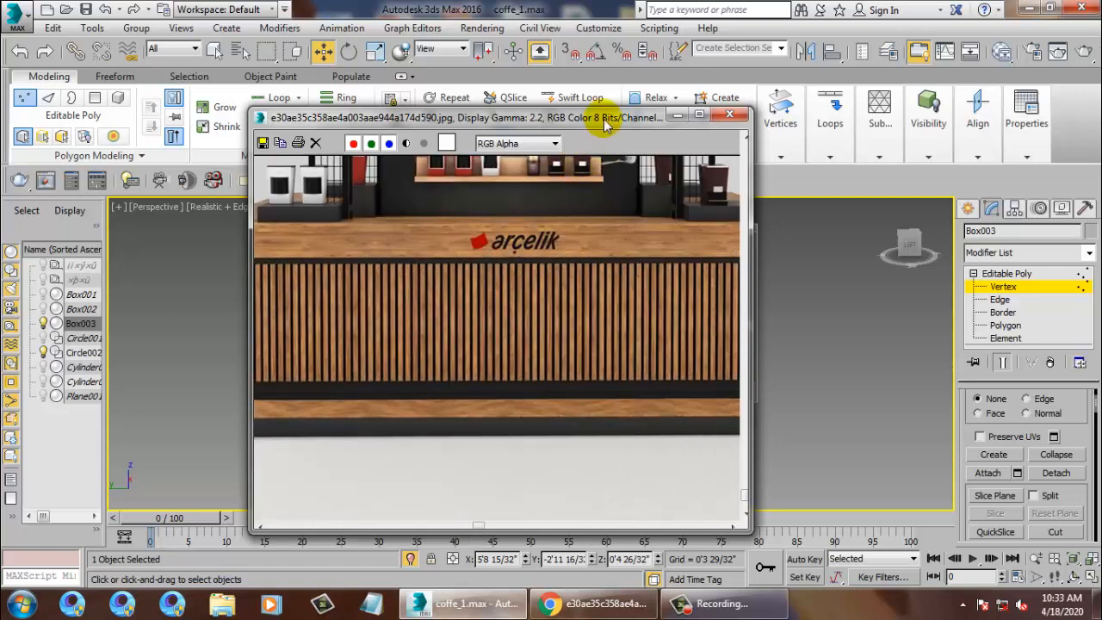
pyautogui.moveTo(604, 119); pyautogui.dragTo(351, 131)
pyautogui.click(365, 130)
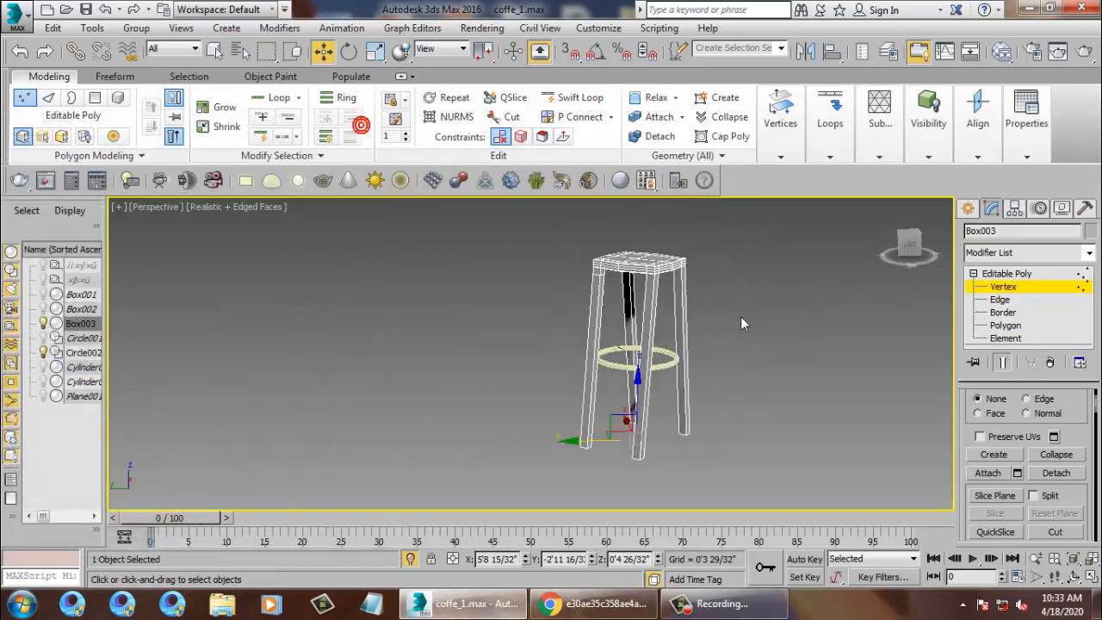
# Push the back-right stool leg's bottom vertices outward at Vertex level.
pyautogui.keyDown('alt'); pyautogui.moveTo(740, 315); pyautogui.dragTo(603, 449, button='middle'); pyautogui.keyUp('alt')
pyautogui.click(1005, 273)
pyautogui.press('1')
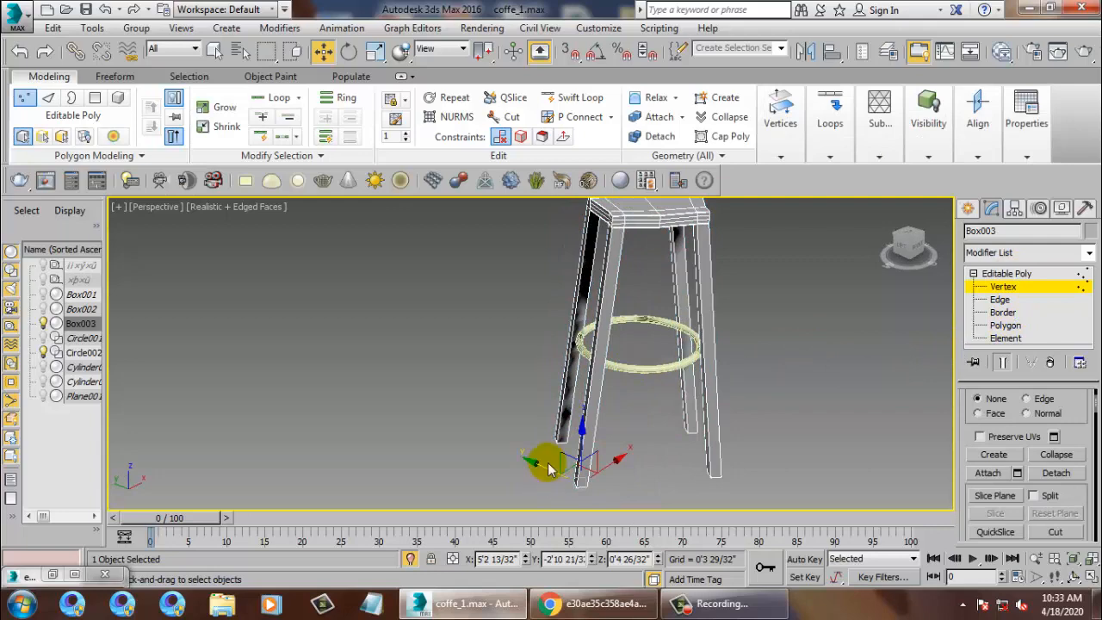
pyautogui.click(703, 450)
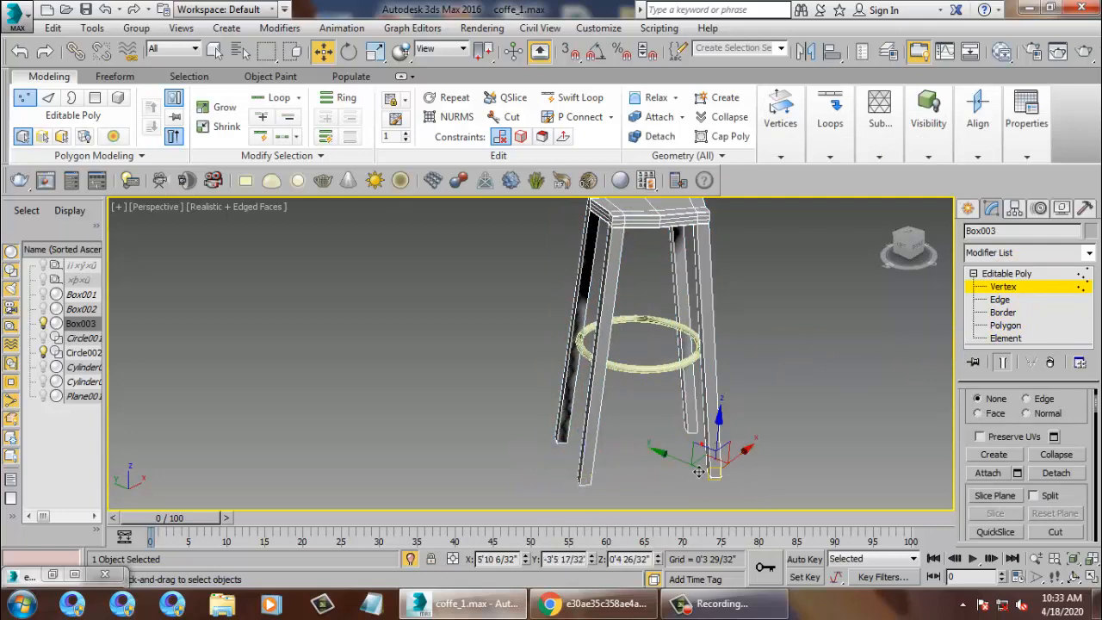
pyautogui.moveTo(682, 467); pyautogui.dragTo(677, 467)
pyautogui.keyDown('alt'); pyautogui.moveTo(638, 400); pyautogui.dragTo(723, 439, button='middle'); pyautogui.keyUp('alt')
# Select the front leg's bottom vertices and nudge them outward along Y.
pyautogui.moveTo(699, 470); pyautogui.dragTo(757, 498)
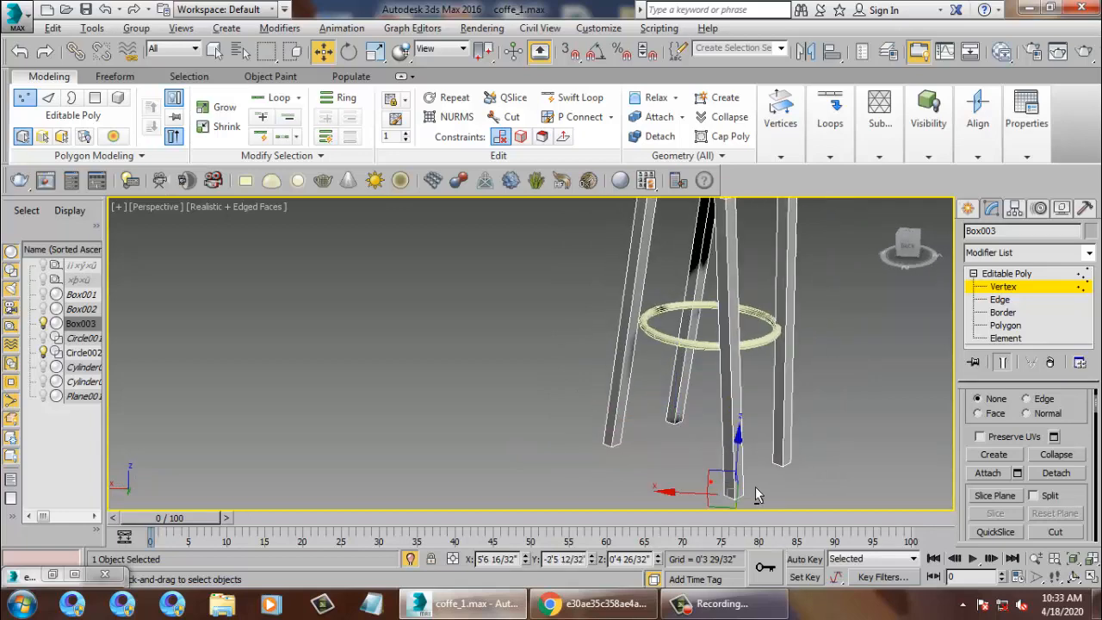
pyautogui.keyDown('alt'); pyautogui.moveTo(754, 495); pyautogui.dragTo(870, 469, button='middle'); pyautogui.keyUp('alt')
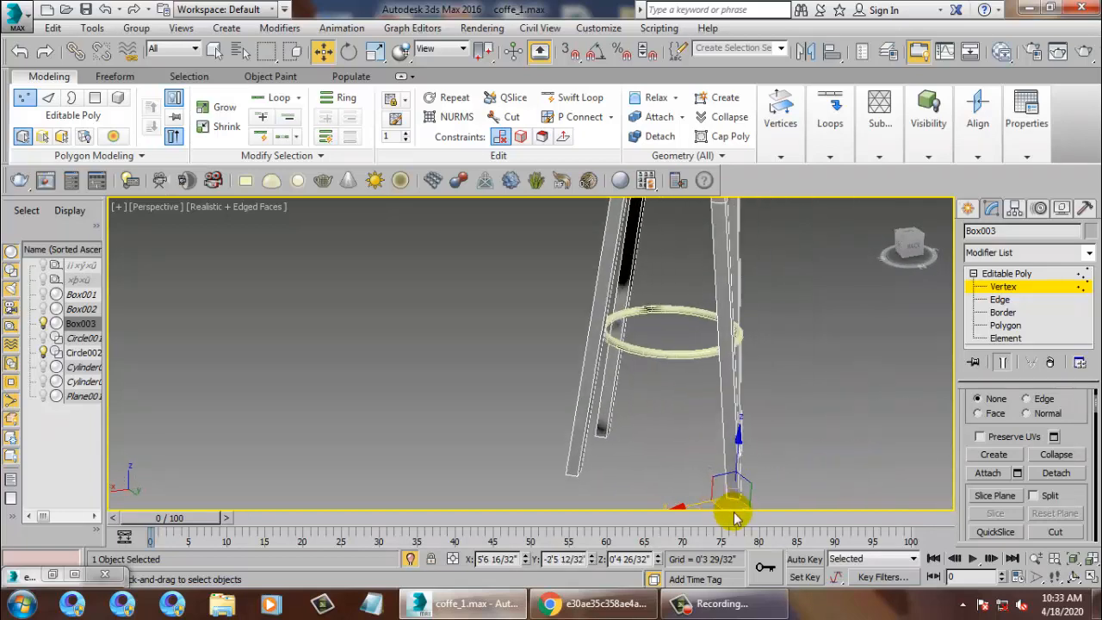
pyautogui.moveTo(773, 456); pyautogui.dragTo(766, 401, button='middle')
pyautogui.keyDown('alt'); pyautogui.moveTo(765, 400); pyautogui.dragTo(768, 422, button='middle'); pyautogui.keyUp('alt')
pyautogui.moveTo(774, 480); pyautogui.dragTo(769, 476)
pyautogui.scroll(-5, 747, 408)
pyautogui.keyDown('alt'); pyautogui.moveTo(748, 401); pyautogui.dragTo(646, 413, button='middle'); pyautogui.keyUp('alt')
pyautogui.rightClick(703, 359)
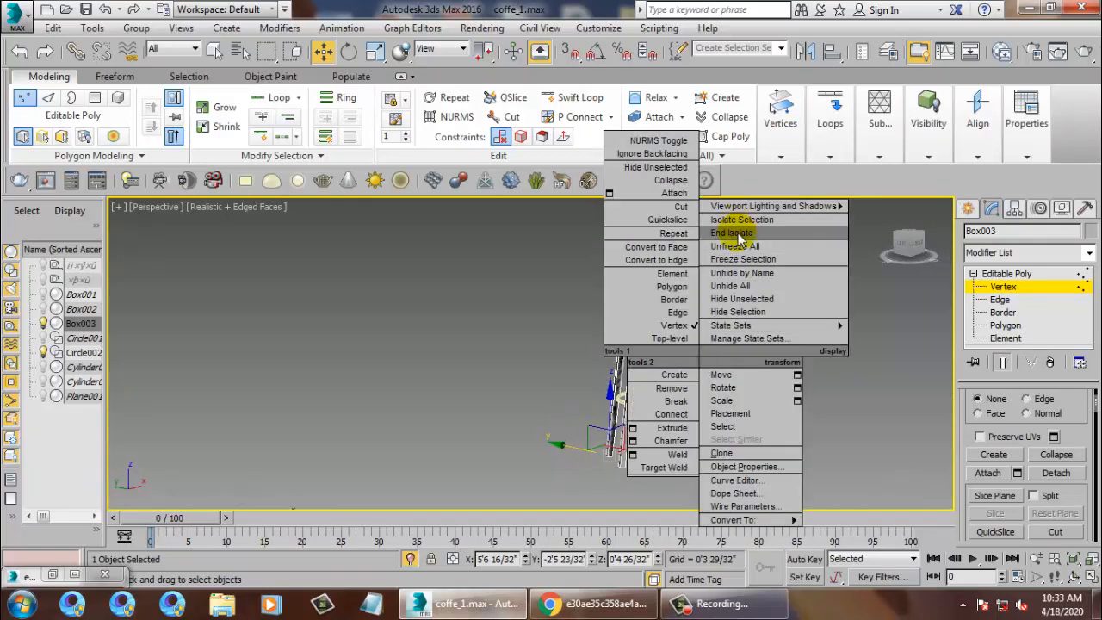
# End isolation to show the full scene and delete the extra footrest ring Circle001.
pyautogui.click(733, 233)
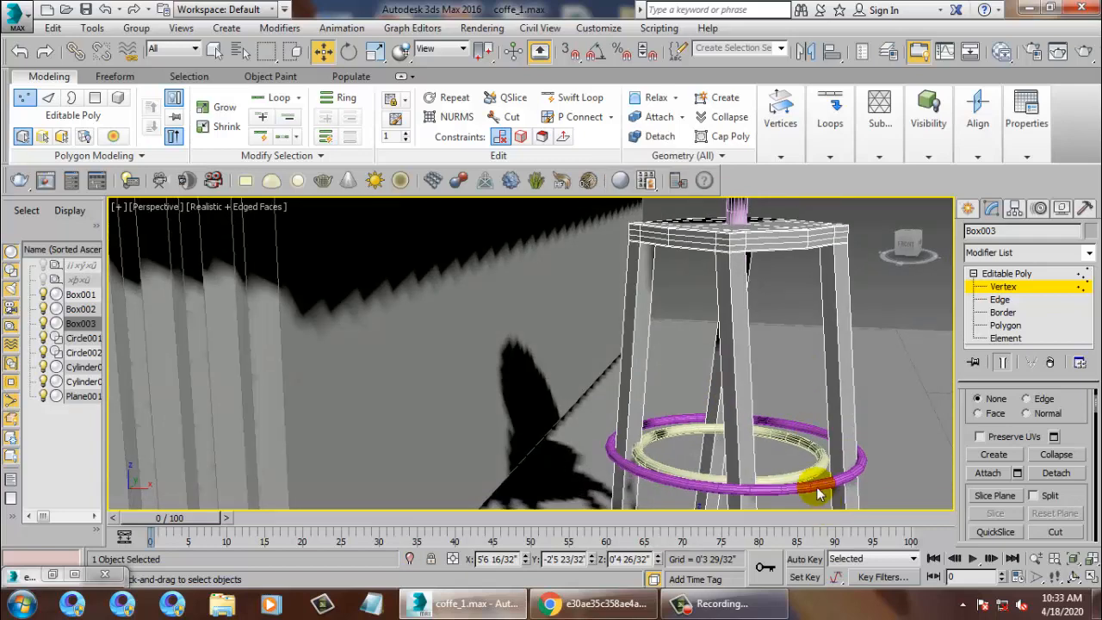
pyautogui.click(1003, 273)
pyautogui.click(850, 489)
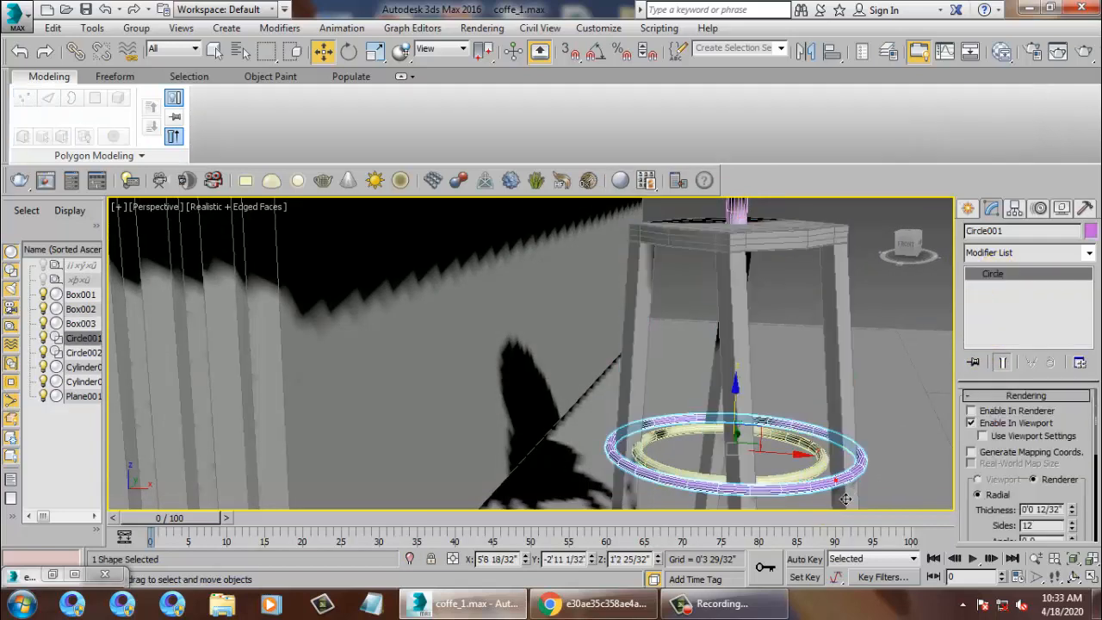
pyautogui.press('Delete')
# Slide the footrest ring Circle002 slightly along X.
pyautogui.click(813, 497)
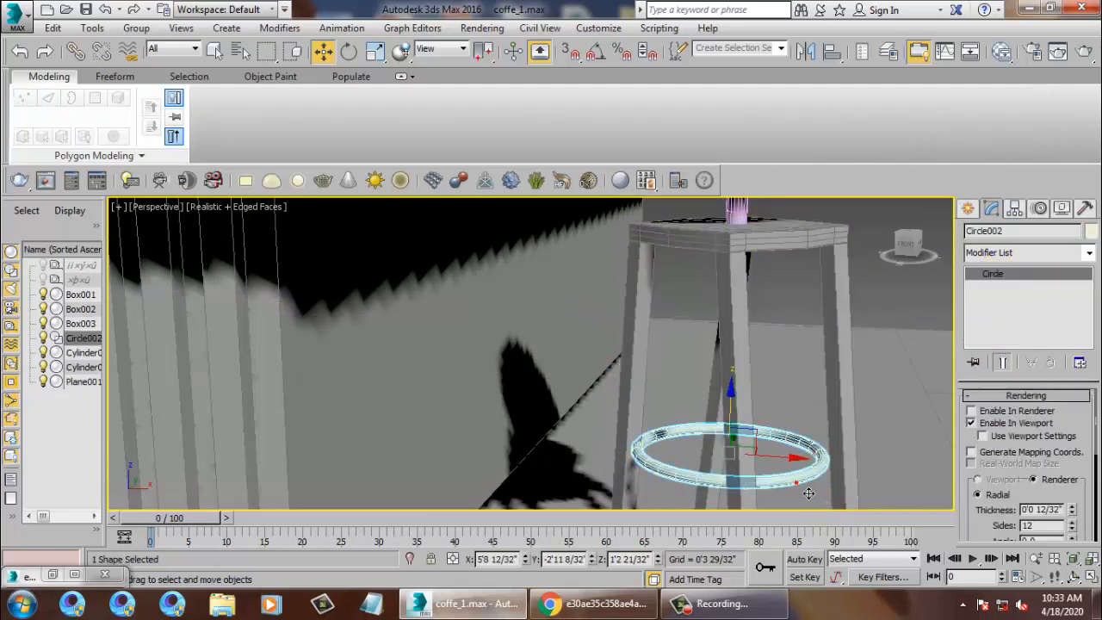
pyautogui.moveTo(797, 472); pyautogui.dragTo(802, 473)
pyautogui.scroll(-4, 800, 461)
pyautogui.keyDown('alt'); pyautogui.moveTo(792, 374); pyautogui.dragTo(731, 413, button='middle'); pyautogui.keyUp('alt')
# Lower the seat cylinder Cylinder002 along Z.
pyautogui.click(783, 351)
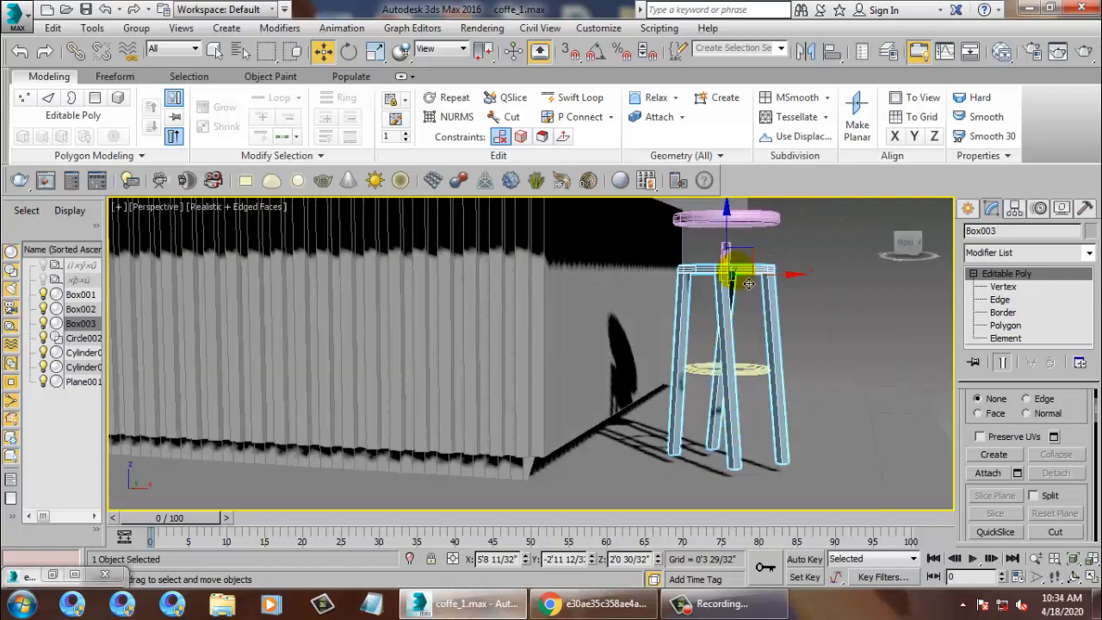
pyautogui.click(752, 238)
pyautogui.keyDown('alt'); pyautogui.moveTo(751, 239); pyautogui.dragTo(715, 227, button='middle'); pyautogui.keyUp('alt')
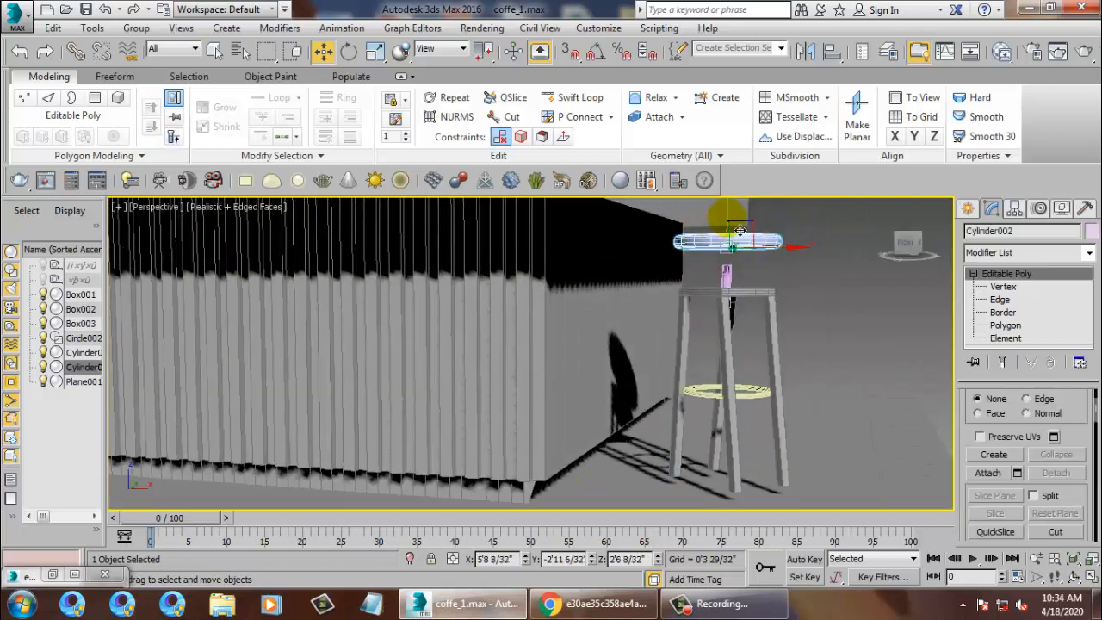
pyautogui.moveTo(739, 229); pyautogui.dragTo(751, 249)
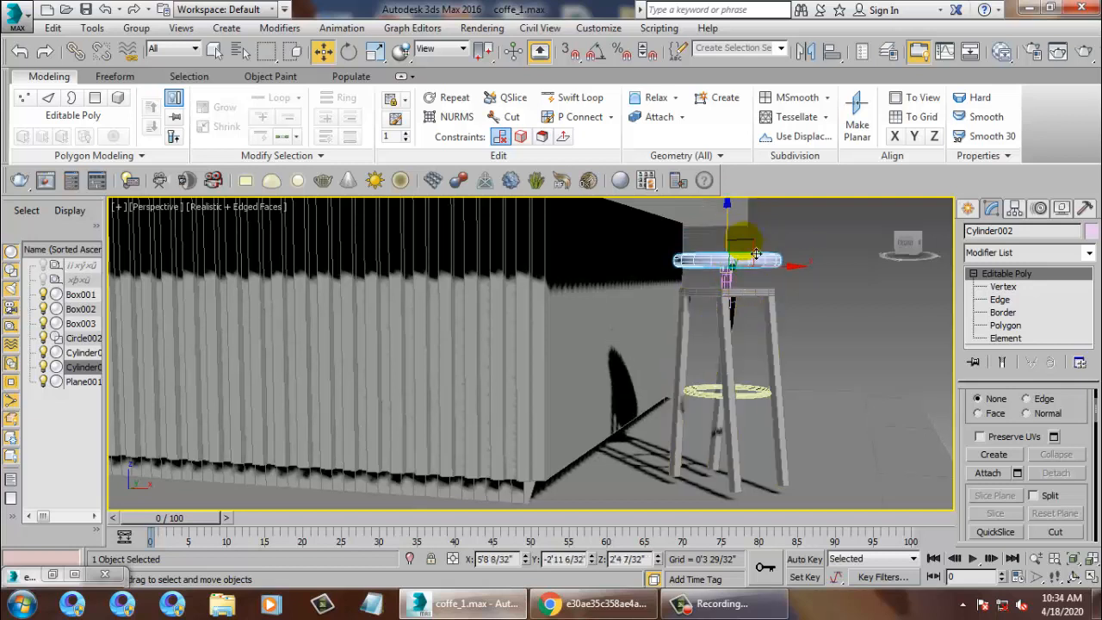
# Lower the Box003 leg frame together with the Circle002 ring beneath the seat.
pyautogui.click(730, 348)
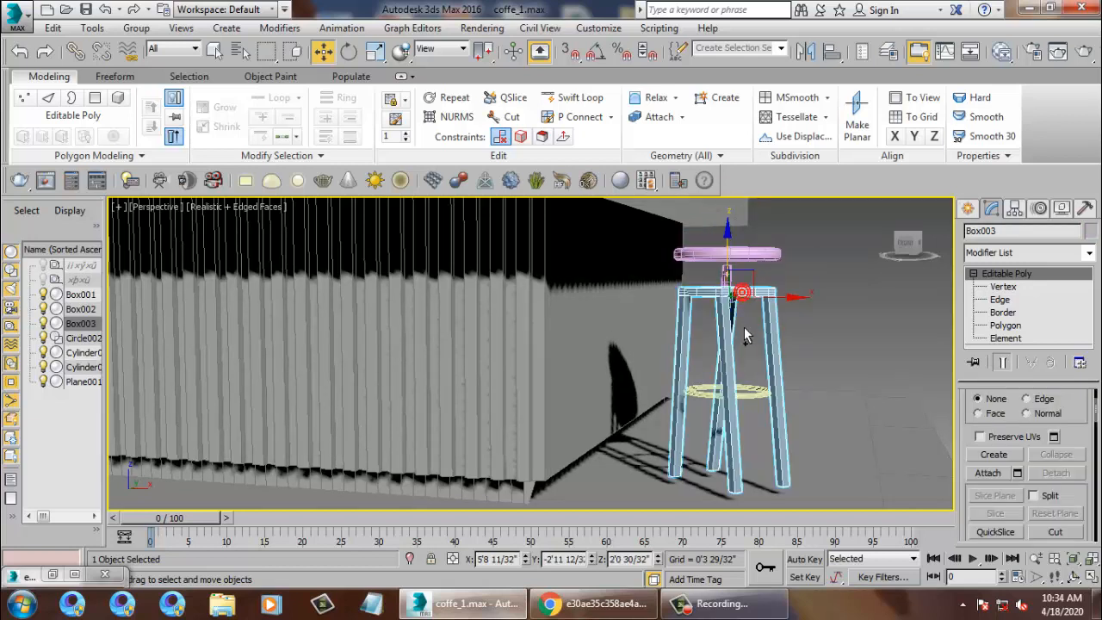
pyautogui.keyDown('ctrl'); pyautogui.click(751, 408); pyautogui.keyUp('ctrl')
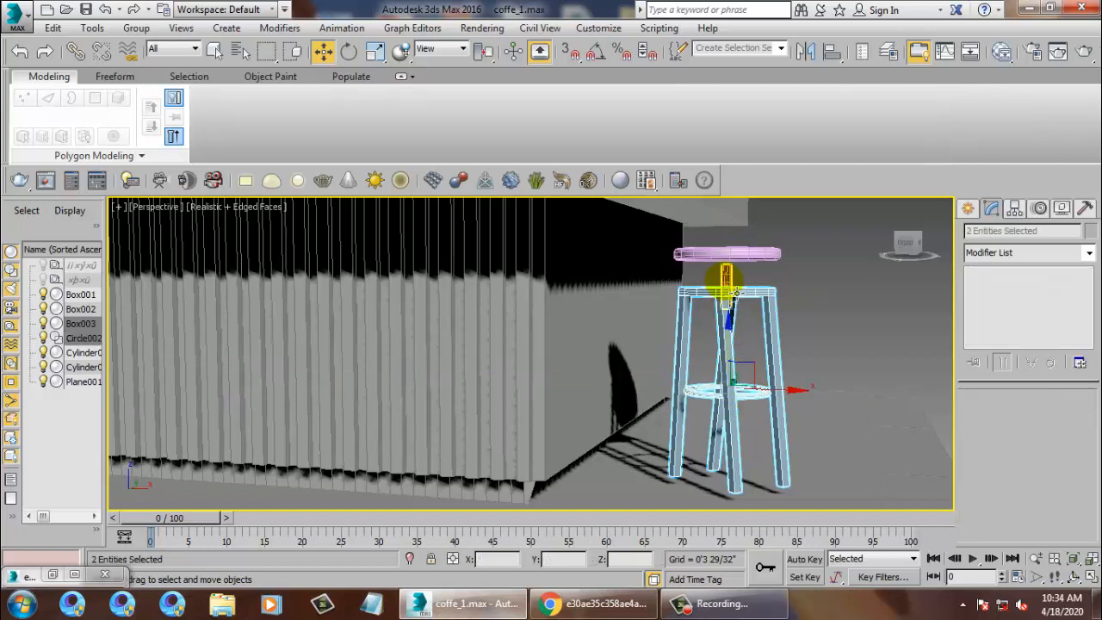
pyautogui.moveTo(739, 324); pyautogui.dragTo(749, 339)
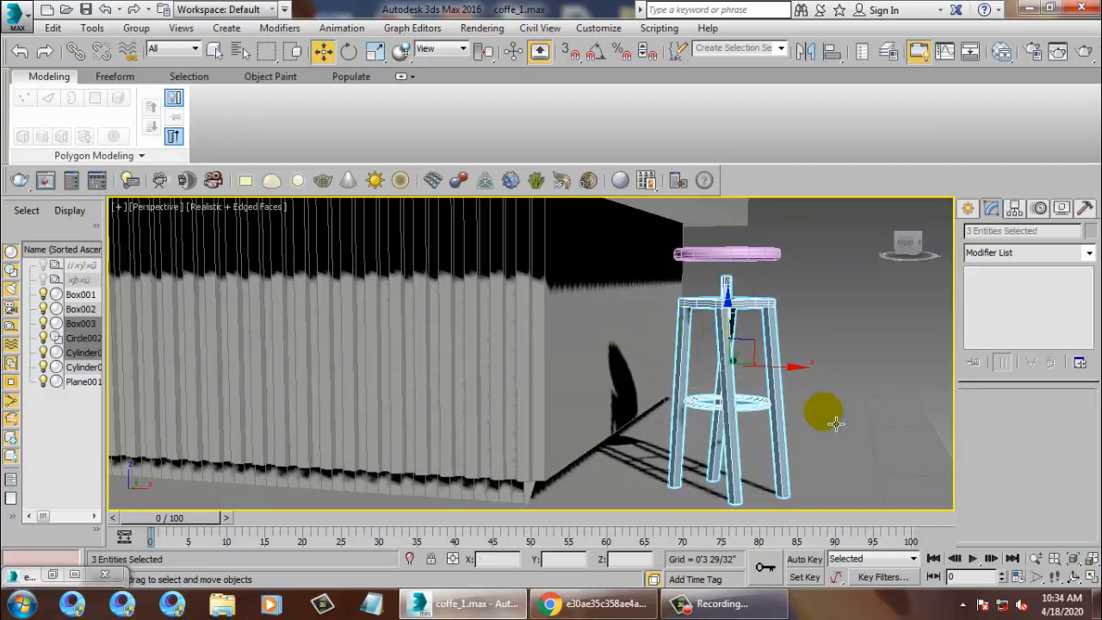
pyautogui.keyDown('alt'); pyautogui.moveTo(825, 413); pyautogui.dragTo(851, 418, button='middle'); pyautogui.keyUp('alt')
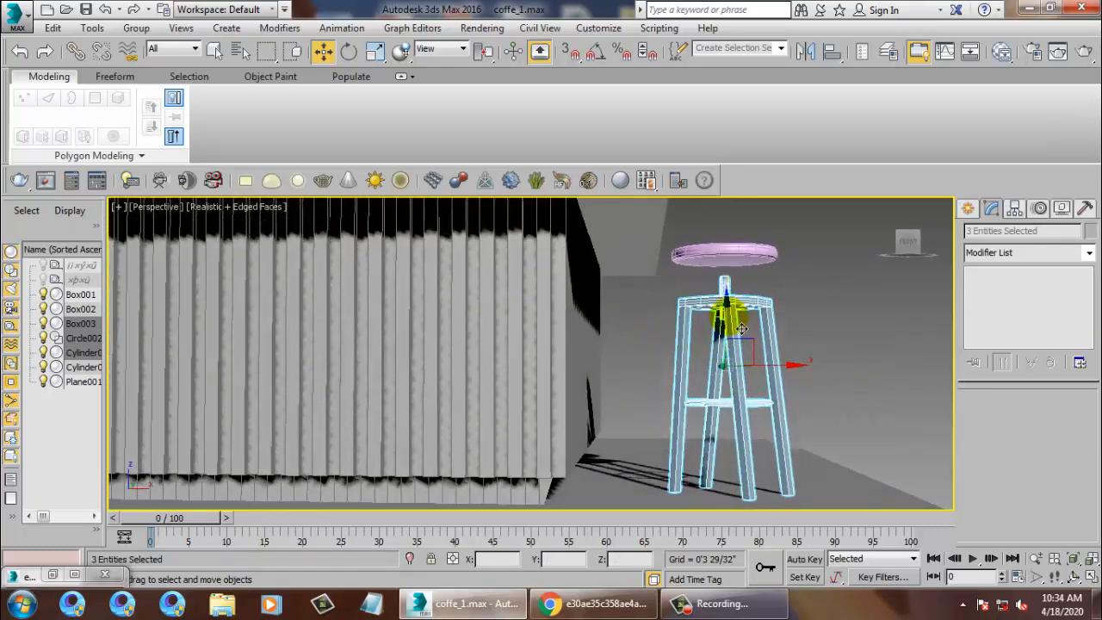
pyautogui.moveTo(741, 329); pyautogui.dragTo(740, 334)
# Add 6 connecting edge segments across the Box003 stool legs.
pyautogui.keyDown('alt'); pyautogui.moveTo(823, 308); pyautogui.dragTo(811, 316, button='middle'); pyautogui.keyUp('alt')
pyautogui.click(812, 315)
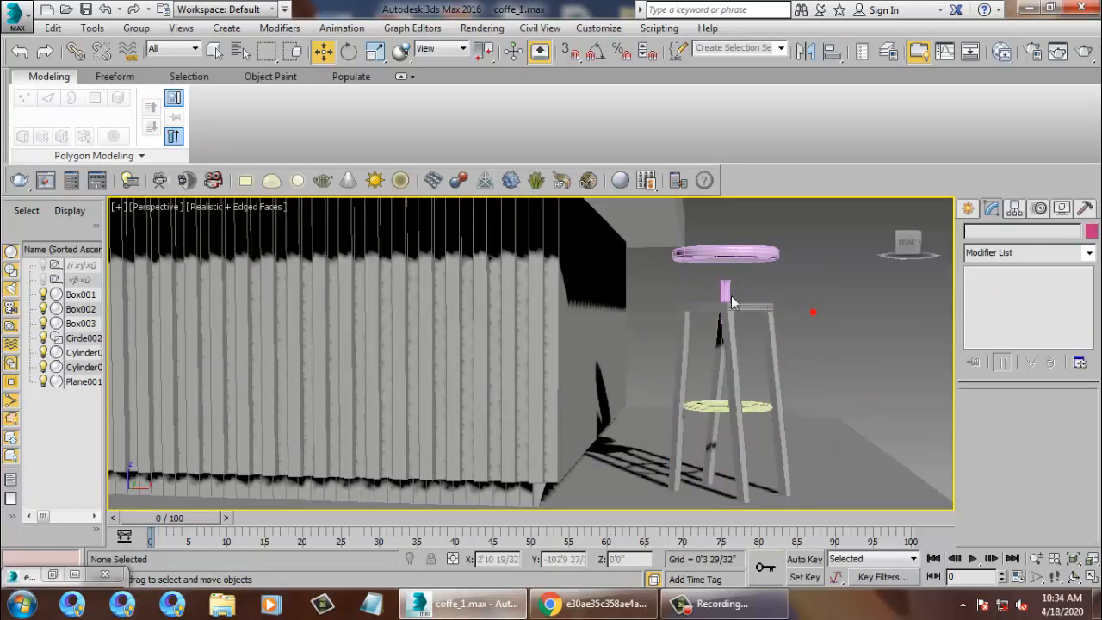
pyautogui.click(730, 300)
pyautogui.moveTo(730, 300)
pyautogui.keyDown('alt'); pyautogui.mouseDown(button='middle')
pyautogui.moveTo(708, 292)
pyautogui.moveTo(738, 284)
pyautogui.moveTo(741, 295)
pyautogui.mouseUp(button='middle'); pyautogui.keyUp('alt')
pyautogui.moveTo(741, 294); pyautogui.dragTo(750, 310, button='middle')
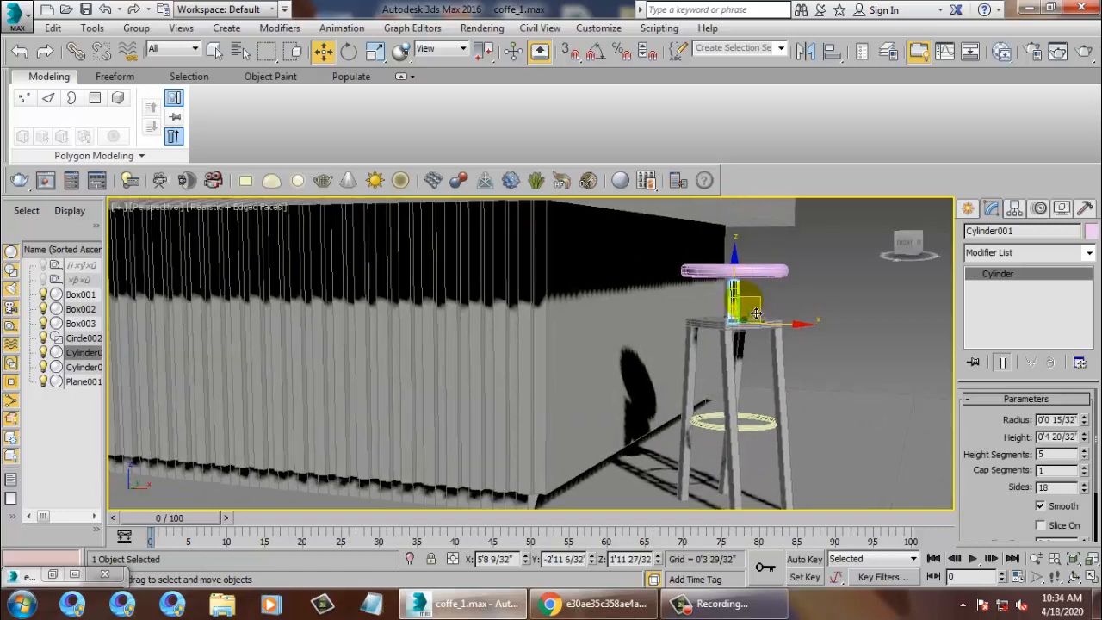
pyautogui.click(736, 362)
pyautogui.scroll(5, 736, 360)
pyautogui.moveTo(732, 351); pyautogui.dragTo(699, 324, button='middle')
pyautogui.click(986, 300)
pyautogui.scroll(-5, 699, 324)
pyautogui.moveTo(661, 362); pyautogui.dragTo(877, 397)
pyautogui.click(1078, 447)
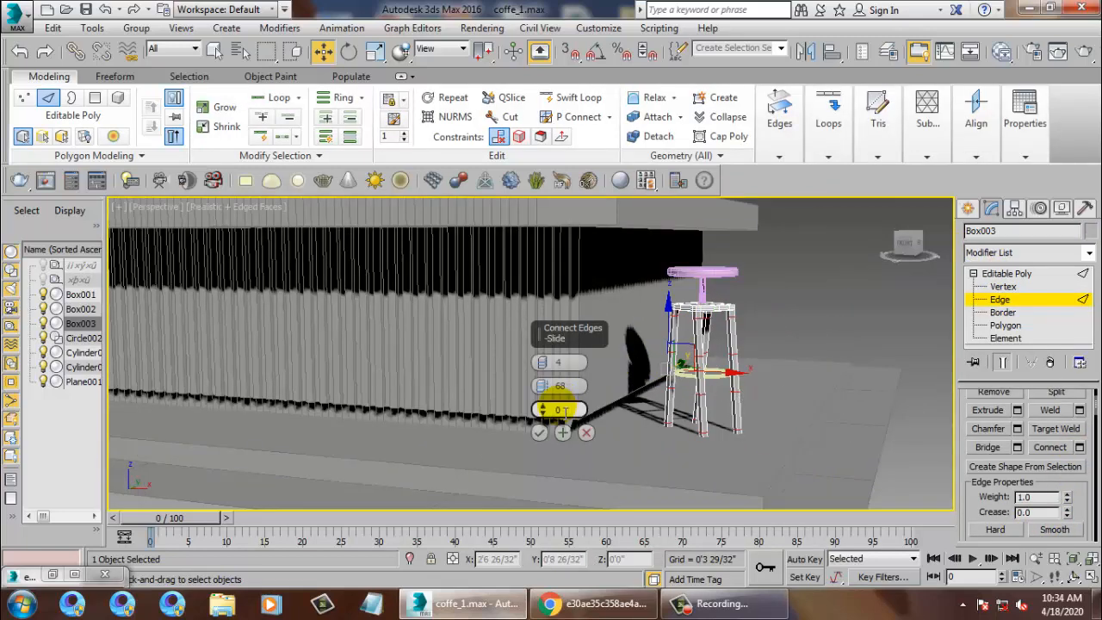
pyautogui.click(544, 361)
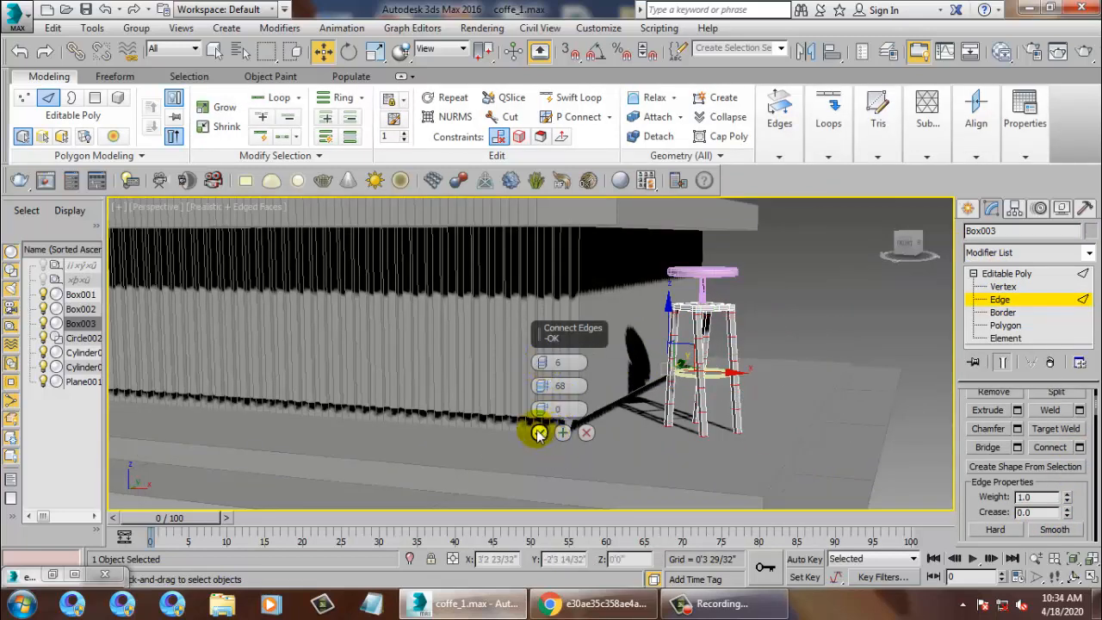
pyautogui.click(538, 433)
# Apply a MeshSmooth modifier to the Box003 leg frame.
pyautogui.click(1005, 273)
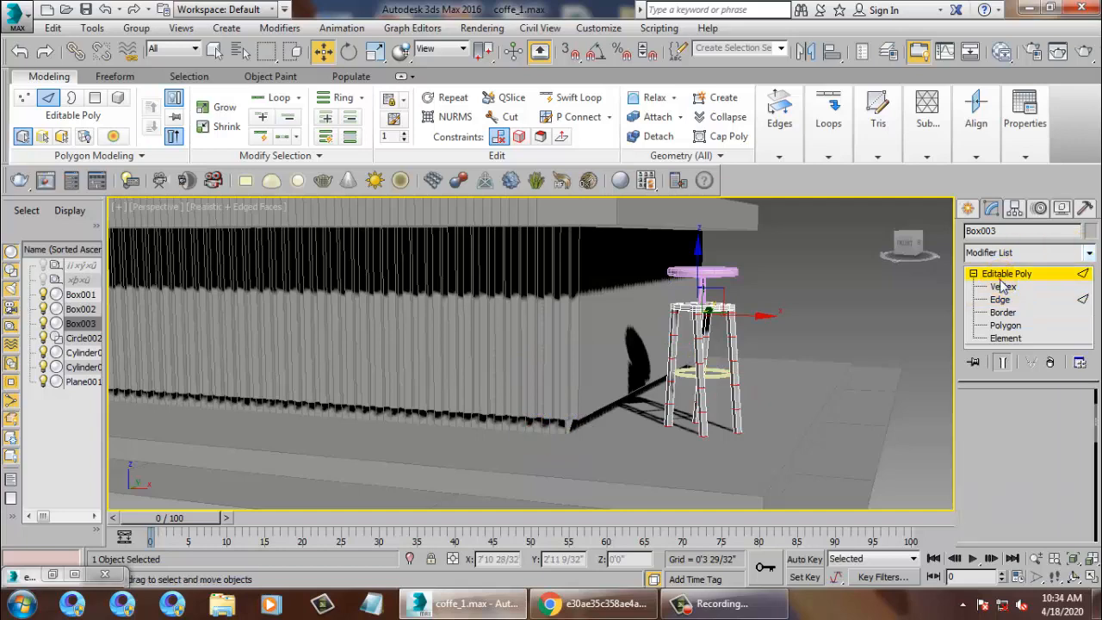
pyautogui.click(1089, 253)
pyautogui.press('m')
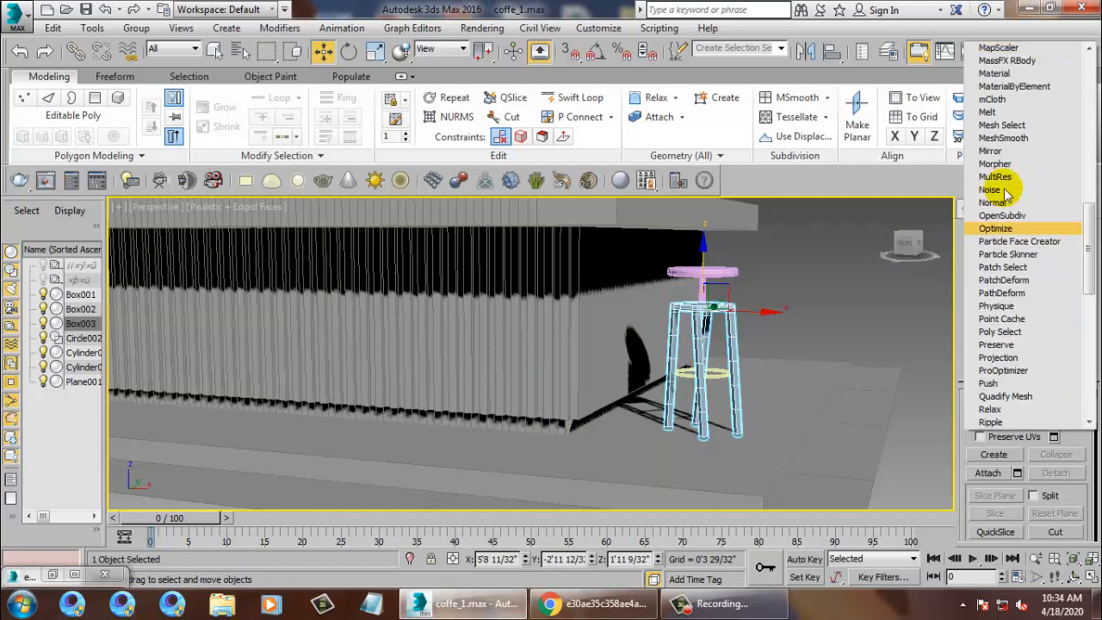
pyautogui.click(1022, 142)
# Rescale the stool's central post Cylinder001.
pyautogui.keyDown('alt'); pyautogui.moveTo(760, 302); pyautogui.dragTo(715, 346, button='middle'); pyautogui.keyUp('alt')
pyautogui.scroll(3, 716, 346)
pyautogui.scroll(2, 715, 346)
pyautogui.click(660, 315)
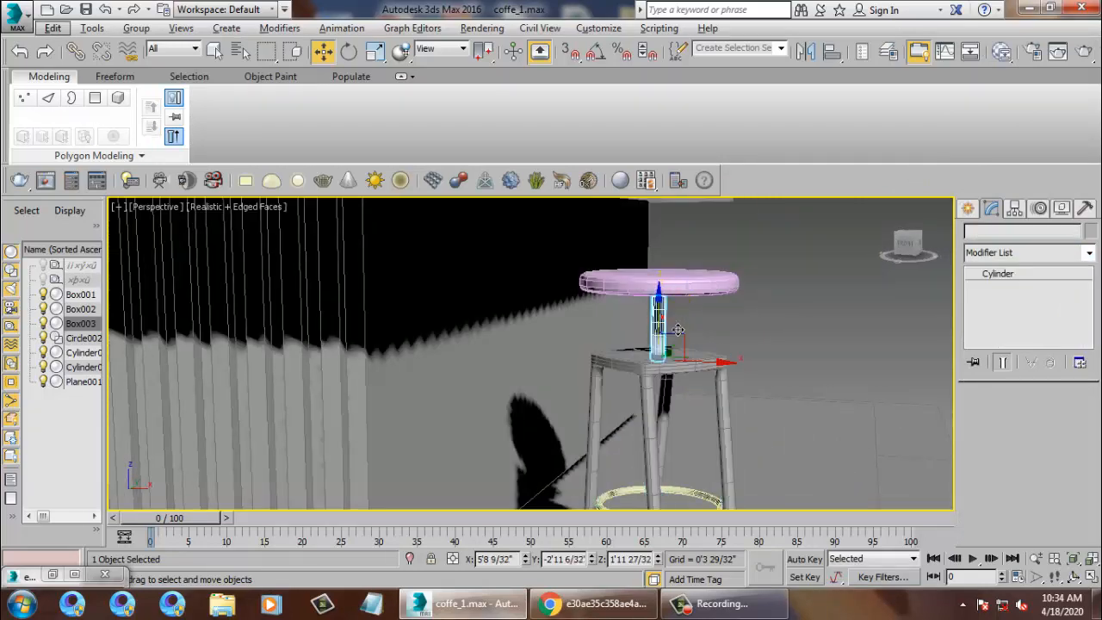
pyautogui.keyDown('alt'); pyautogui.moveTo(662, 321); pyautogui.dragTo(683, 307, button='middle'); pyautogui.keyUp('alt')
pyautogui.press('r')
pyautogui.press('r')
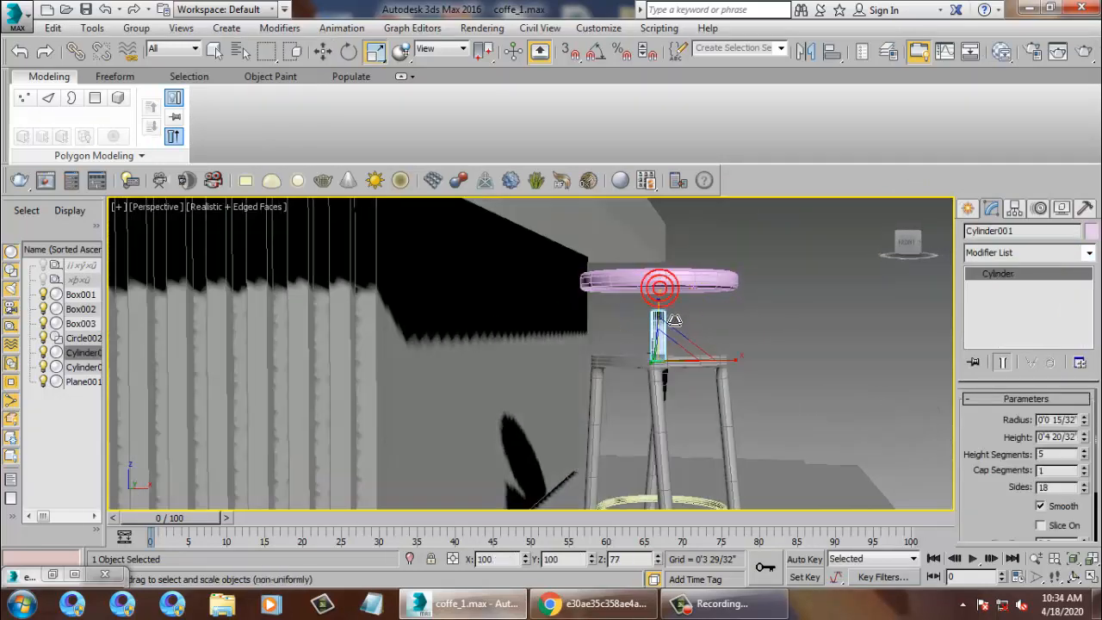
pyautogui.moveTo(661, 307); pyautogui.dragTo(661, 306)
# Move the seat disc down along Z onto the top of the stool frame.
pyautogui.click(672, 269)
pyautogui.press('w')
pyautogui.moveTo(660, 241); pyautogui.dragTo(659, 259)
pyautogui.click(852, 341)
pyautogui.scroll(-5, 852, 341)
pyautogui.keyDown('alt'); pyautogui.moveTo(850, 376); pyautogui.dragTo(821, 413, button='middle'); pyautogui.keyUp('alt')
pyautogui.scroll(-6, 821, 413)
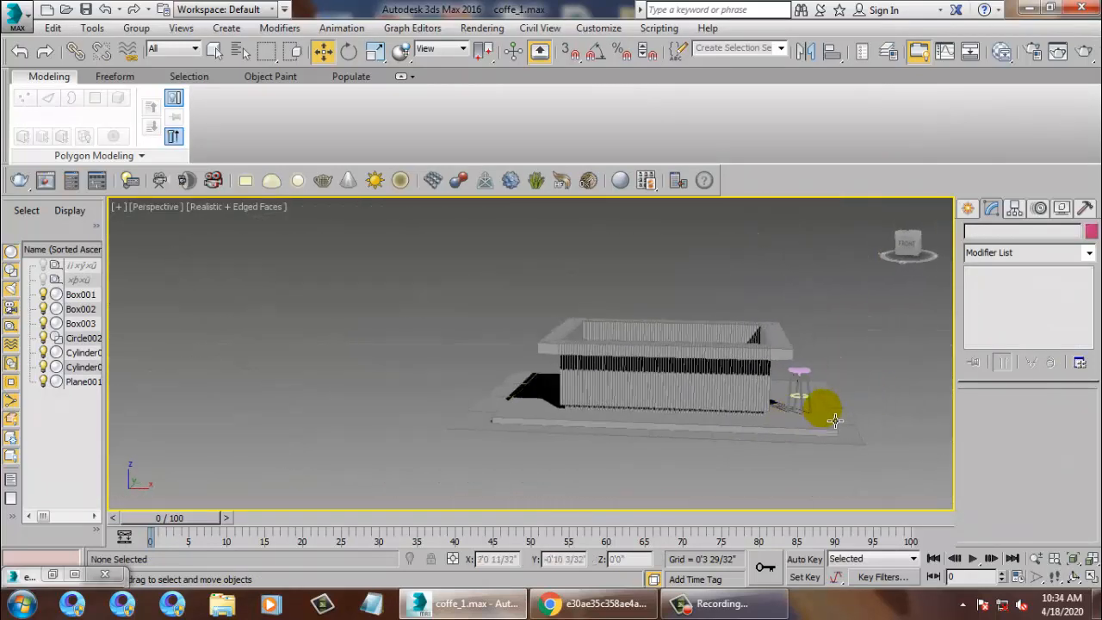
# Give the stool parts, excluding platform and ground, a new pale object colour.
pyautogui.scroll(4, 835, 420)
pyautogui.moveTo(819, 319); pyautogui.dragTo(854, 342)
pyautogui.hotkey('ctrl', 'a')
pyautogui.keyDown('alt'); pyautogui.moveTo(921, 420); pyautogui.dragTo(771, 559); pyautogui.keyUp('alt')
pyautogui.moveTo(781, 448); pyautogui.dragTo(743, 451, button='middle')
pyautogui.keyDown('alt'); pyautogui.moveTo(744, 451); pyautogui.dragTo(731, 471, button='middle'); pyautogui.keyUp('alt')
pyautogui.click(1092, 233)
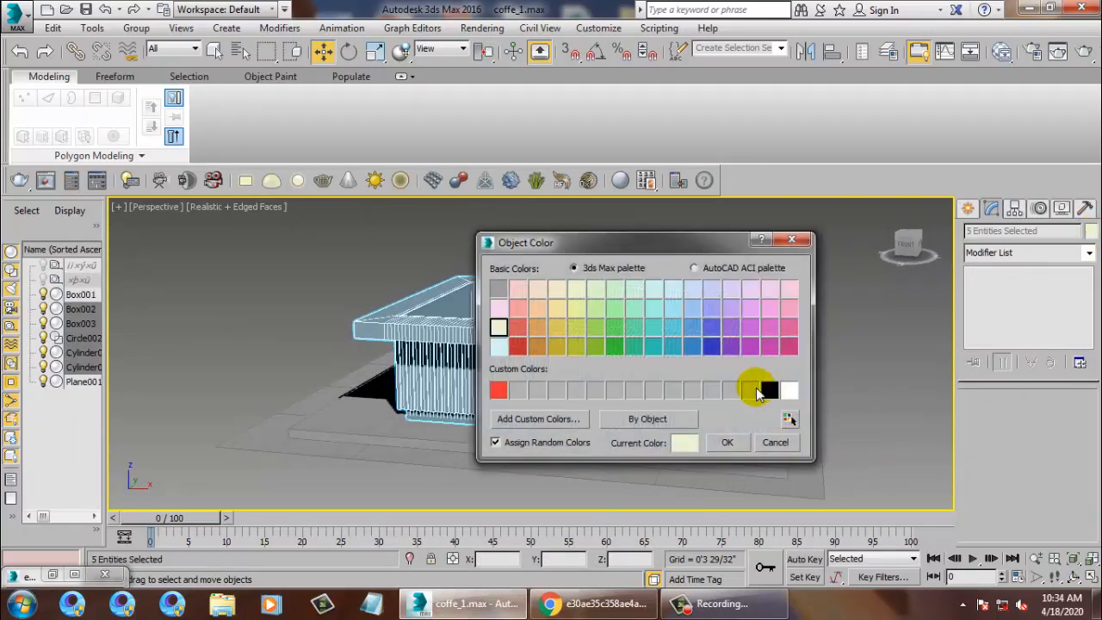
pyautogui.click(723, 441)
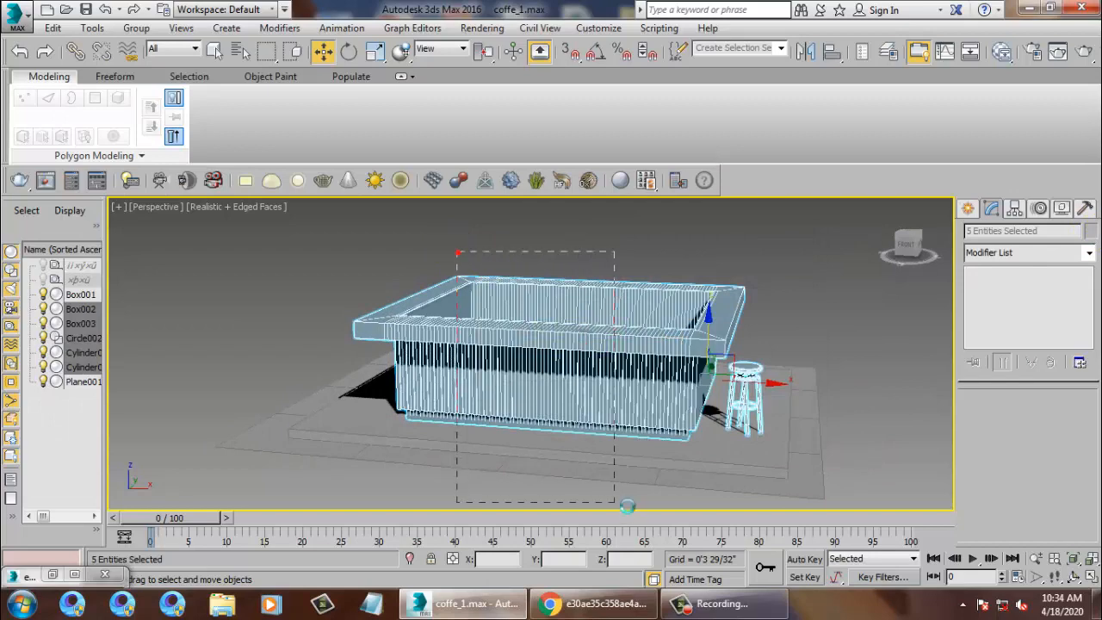
pyautogui.keyDown('alt'); pyautogui.moveTo(615, 502); pyautogui.dragTo(627, 506); pyautogui.keyUp('alt')
pyautogui.keyDown('alt'); pyautogui.moveTo(741, 422); pyautogui.dragTo(666, 460, button='middle'); pyautogui.keyUp('alt')
# Restore the reference render to inspect its stools, then minimize it again.
pyautogui.click(52, 575)
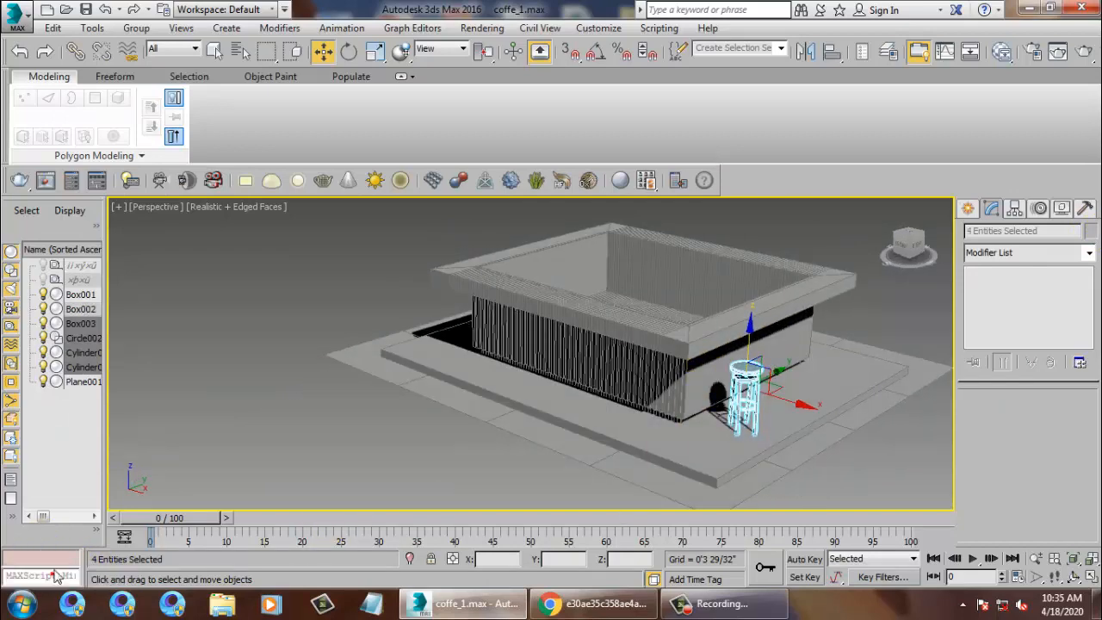
pyautogui.moveTo(252, 246); pyautogui.dragTo(212, 296, button='middle')
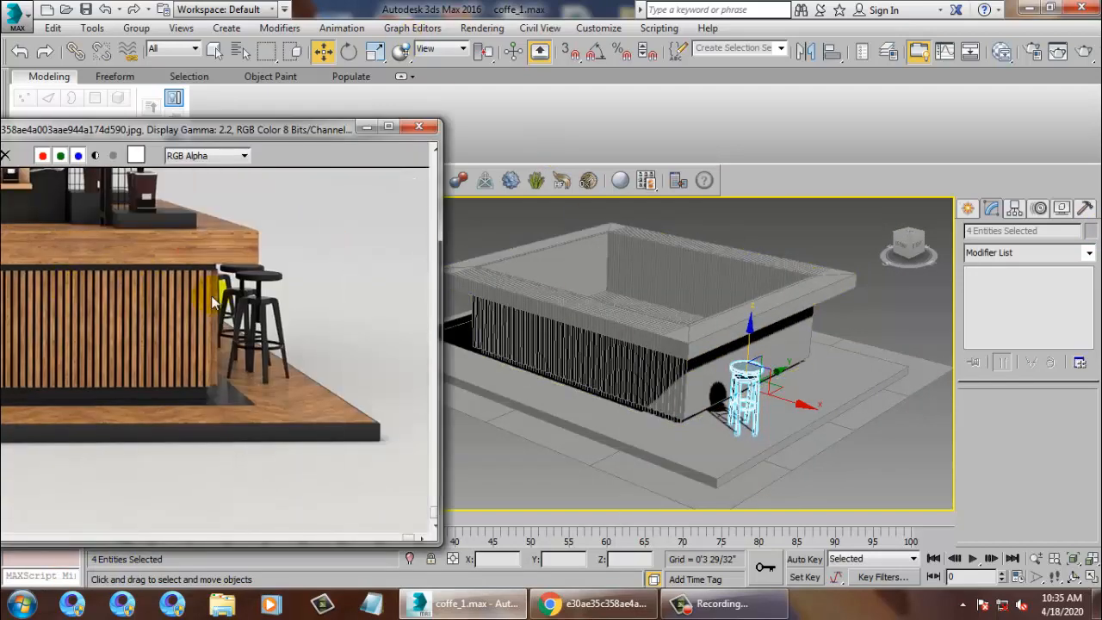
pyautogui.click(366, 131)
pyautogui.keyDown('alt'); pyautogui.moveTo(738, 404); pyautogui.dragTo(702, 351, button='middle'); pyautogui.keyUp('alt')
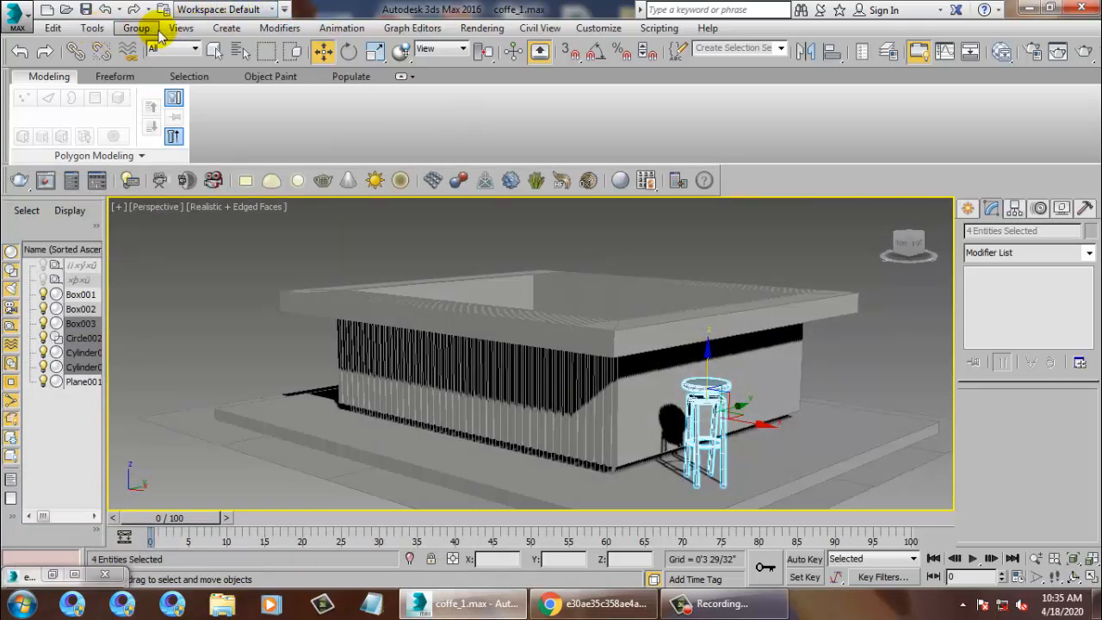
# Group the stool parts as Group001 and rotate it about 62 degrees around Z.
pyautogui.click(136, 27)
pyautogui.click(155, 42)
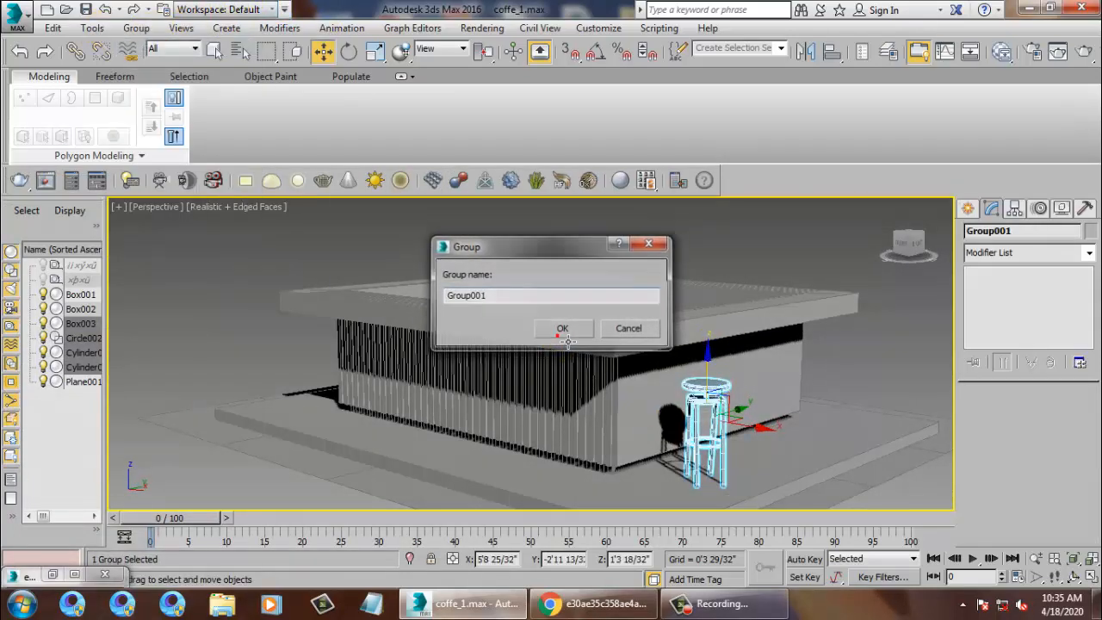
pyautogui.click(562, 329)
pyautogui.press('e')
pyautogui.keyDown('alt'); pyautogui.moveTo(823, 485); pyautogui.dragTo(787, 485, button='middle'); pyautogui.keyUp('alt')
pyautogui.moveTo(727, 457); pyautogui.dragTo(841, 456)
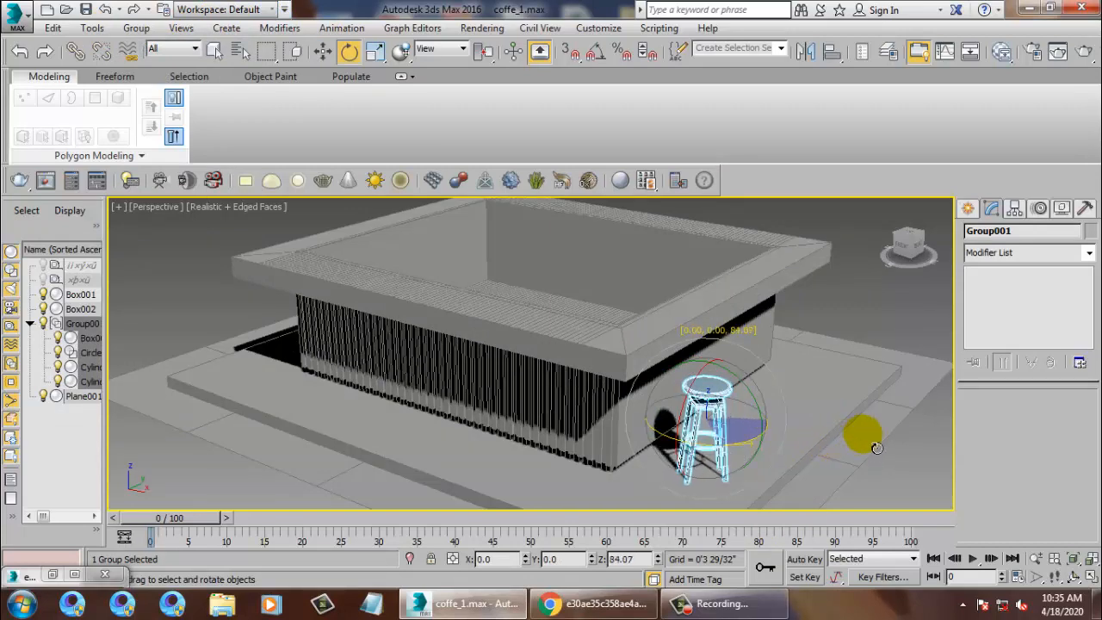
# Shift-drag the stool group to make three copies in a row.
pyautogui.keyDown('alt'); pyautogui.moveTo(852, 414); pyautogui.dragTo(671, 447, button='middle'); pyautogui.keyUp('alt')
pyautogui.press('w')
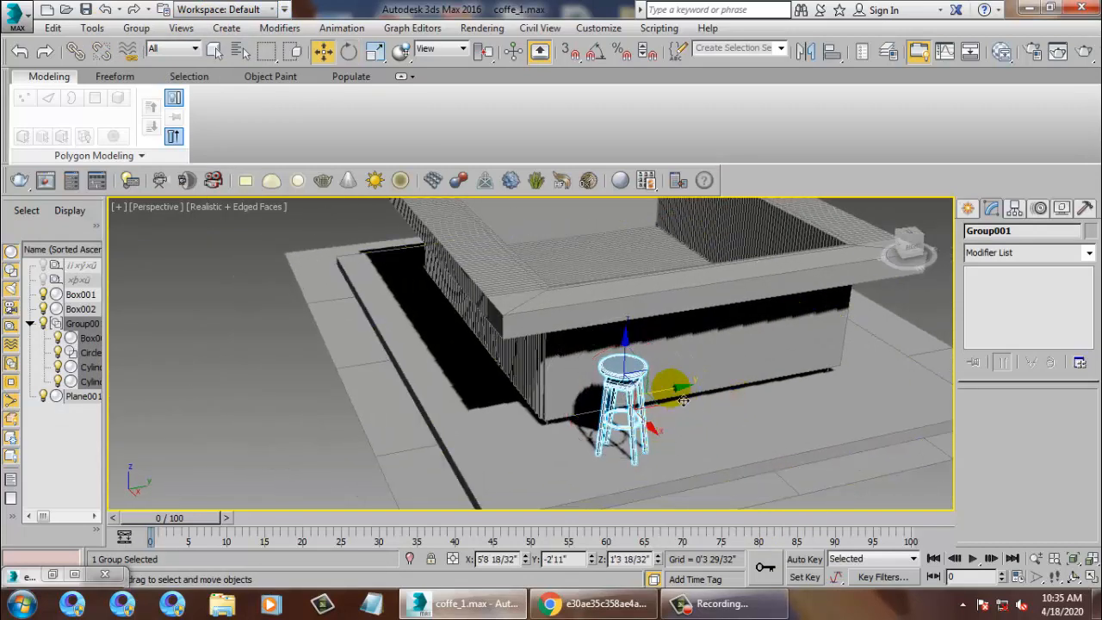
pyautogui.keyDown('shift'); pyautogui.moveTo(671, 447); pyautogui.dragTo(767, 401); pyautogui.keyUp('shift')
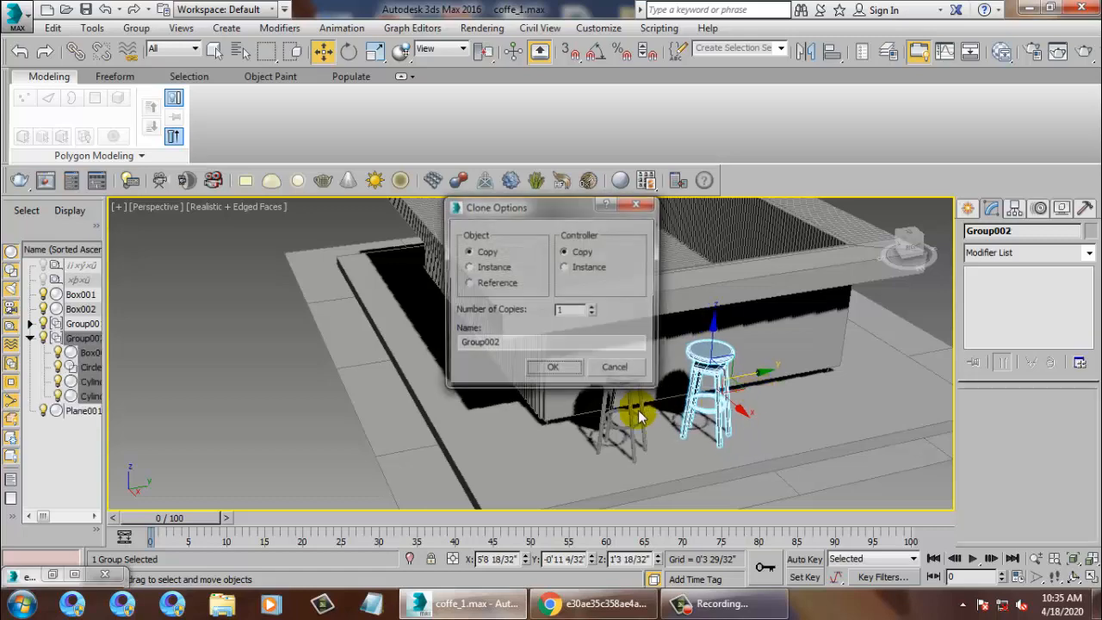
pyautogui.click(553, 370)
# Select all four stools and clone them to the left toward the counter's far end.
pyautogui.moveTo(563, 366)
pyautogui.keyDown('alt'); pyautogui.mouseDown(button='middle')
pyautogui.moveTo(824, 319)
pyautogui.moveTo(782, 348)
pyautogui.mouseUp(button='middle'); pyautogui.keyUp('alt')
pyautogui.keyDown('ctrl'); pyautogui.click(783, 349); pyautogui.keyUp('ctrl')
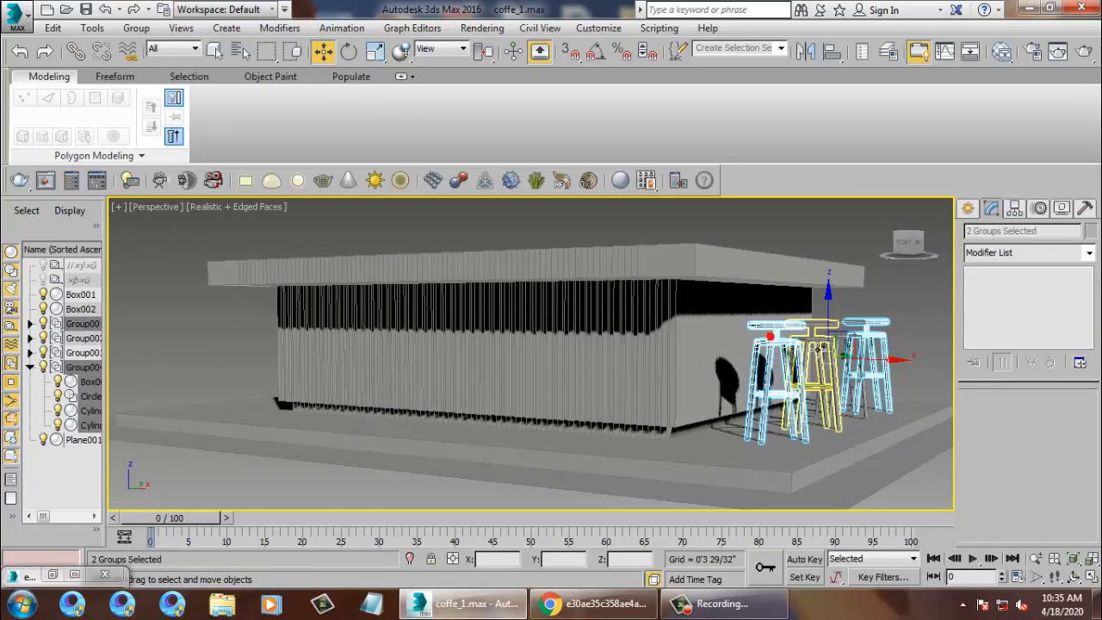
pyautogui.keyDown('ctrl'); pyautogui.click(819, 350); pyautogui.keyUp('ctrl')
pyautogui.keyDown('ctrl'); pyautogui.click(867, 332); pyautogui.keyUp('ctrl')
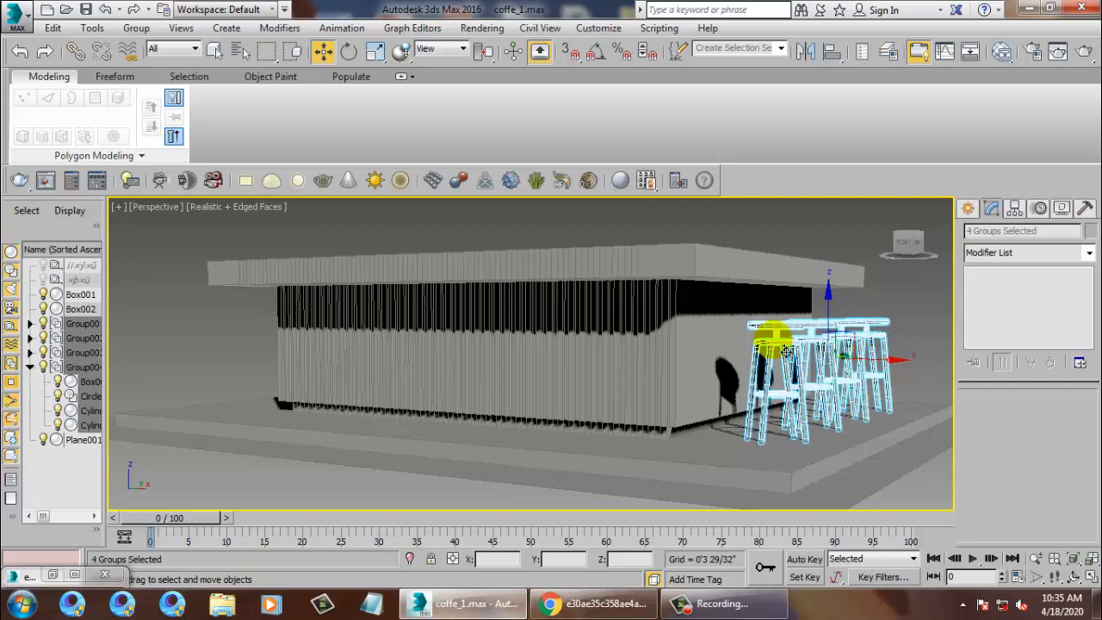
pyautogui.keyDown('alt'); pyautogui.moveTo(786, 348); pyautogui.dragTo(878, 385, button='middle'); pyautogui.keyUp('alt')
pyautogui.moveTo(904, 377)
pyautogui.keyDown('shift'); pyautogui.mouseDown()
pyautogui.moveTo(603, 344)
pyautogui.moveTo(615, 351)
pyautogui.moveTo(619, 413)
pyautogui.mouseUp(); pyautogui.keyUp('shift')
pyautogui.click(551, 369)
pyautogui.moveTo(550, 378)
pyautogui.keyDown('alt'); pyautogui.mouseDown(button='middle')
pyautogui.moveTo(769, 369)
pyautogui.moveTo(683, 379)
pyautogui.moveTo(706, 367)
pyautogui.mouseUp(button='middle'); pyautogui.keyUp('alt')
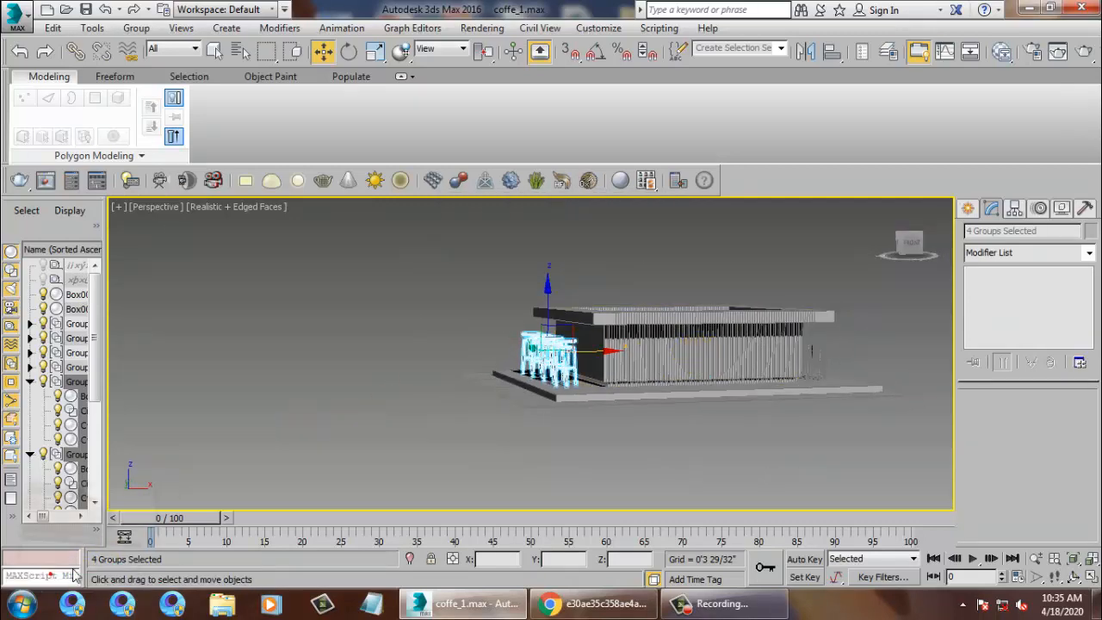
# Restore the reference render window, resize it slightly, and place it at the top-left.
pyautogui.click(51, 574)
pyautogui.moveTo(148, 135); pyautogui.dragTo(458, 103)
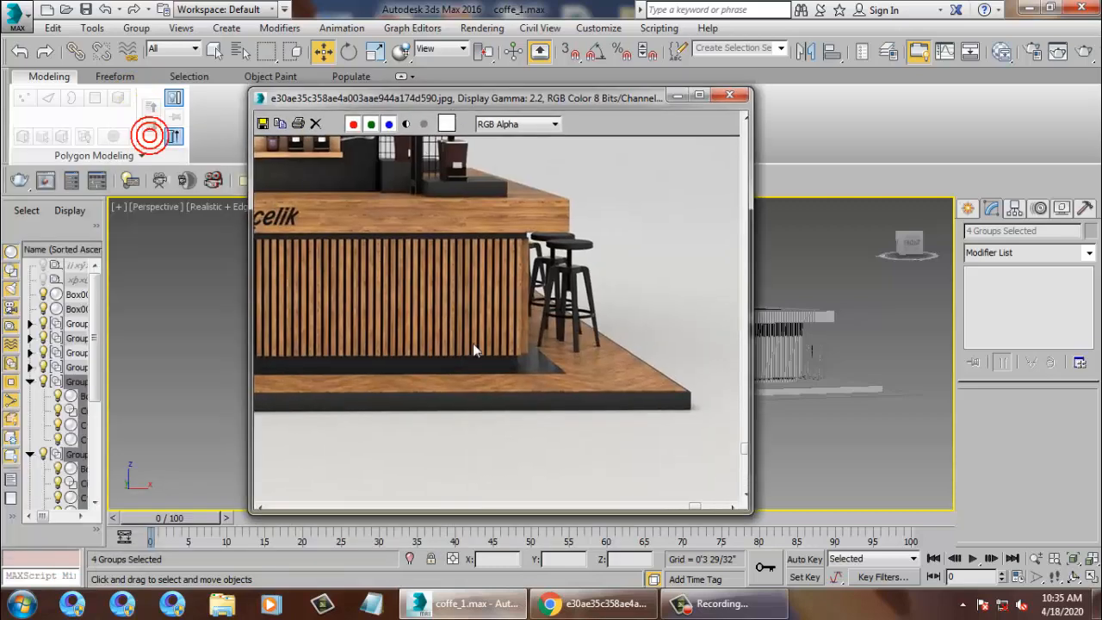
pyautogui.scroll(-1, 472, 344)
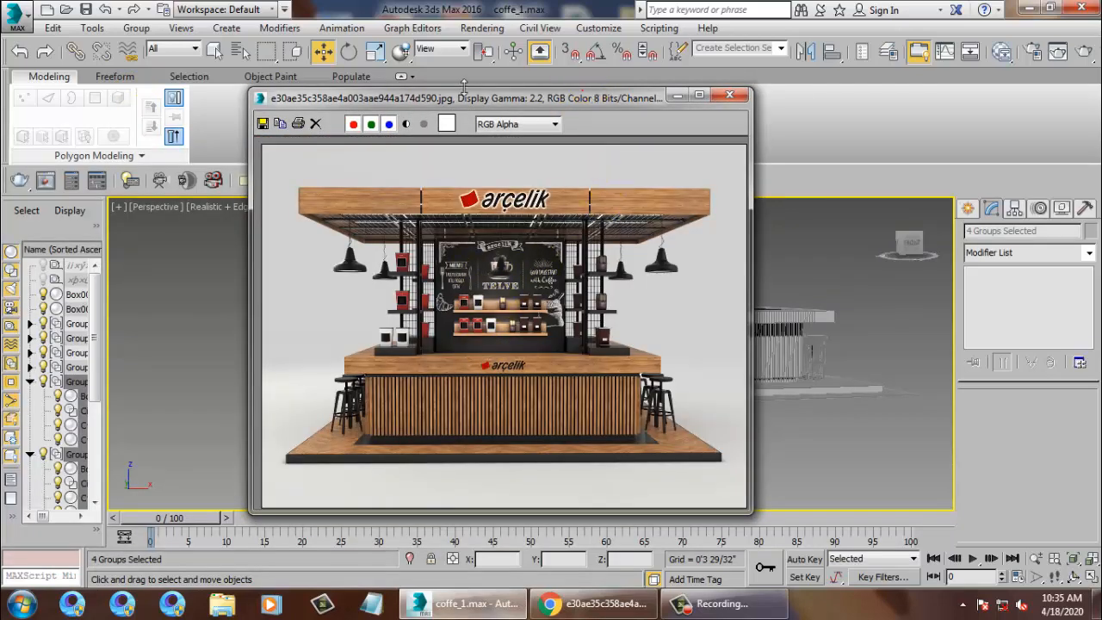
pyautogui.moveTo(464, 87); pyautogui.dragTo(365, 81)
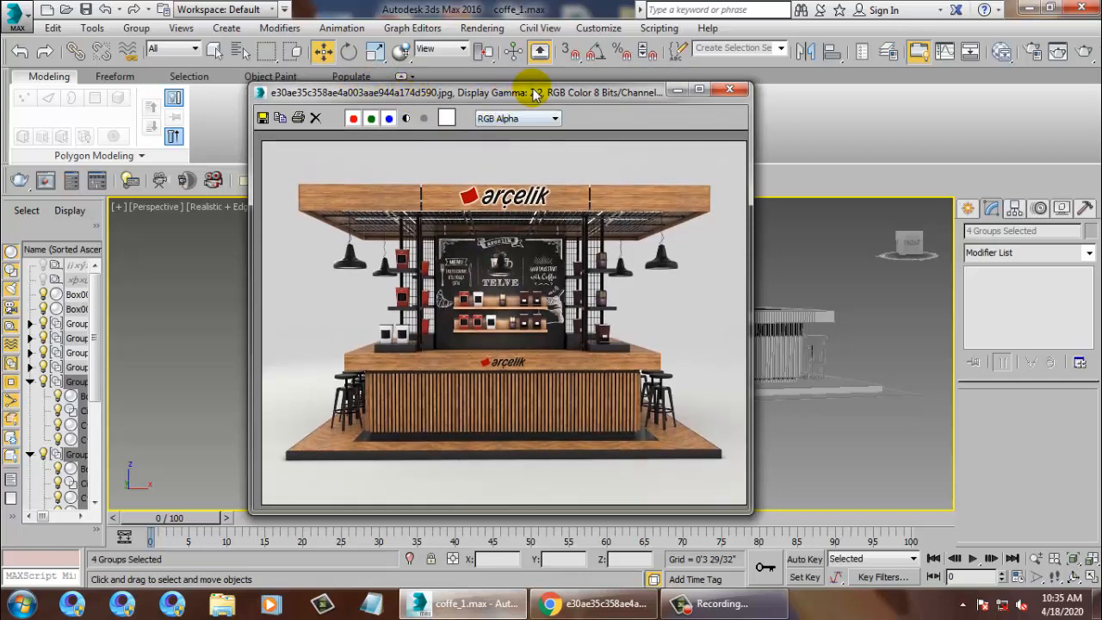
pyautogui.moveTo(534, 93); pyautogui.dragTo(284, 58)
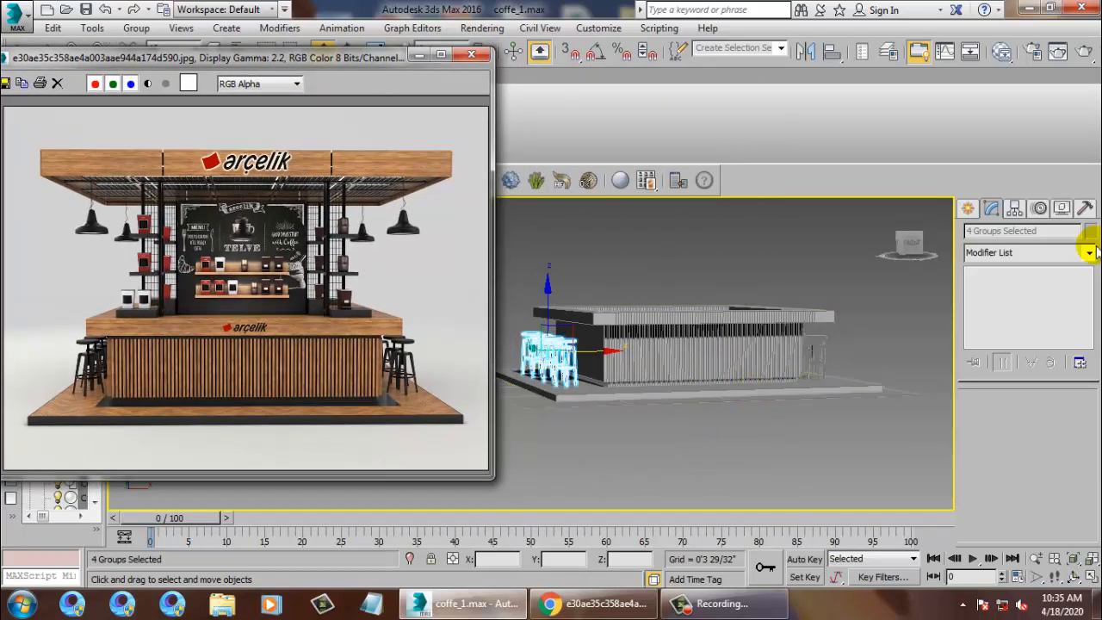
# Start a Box primitive with the Top viewport maximized.
pyautogui.click(967, 209)
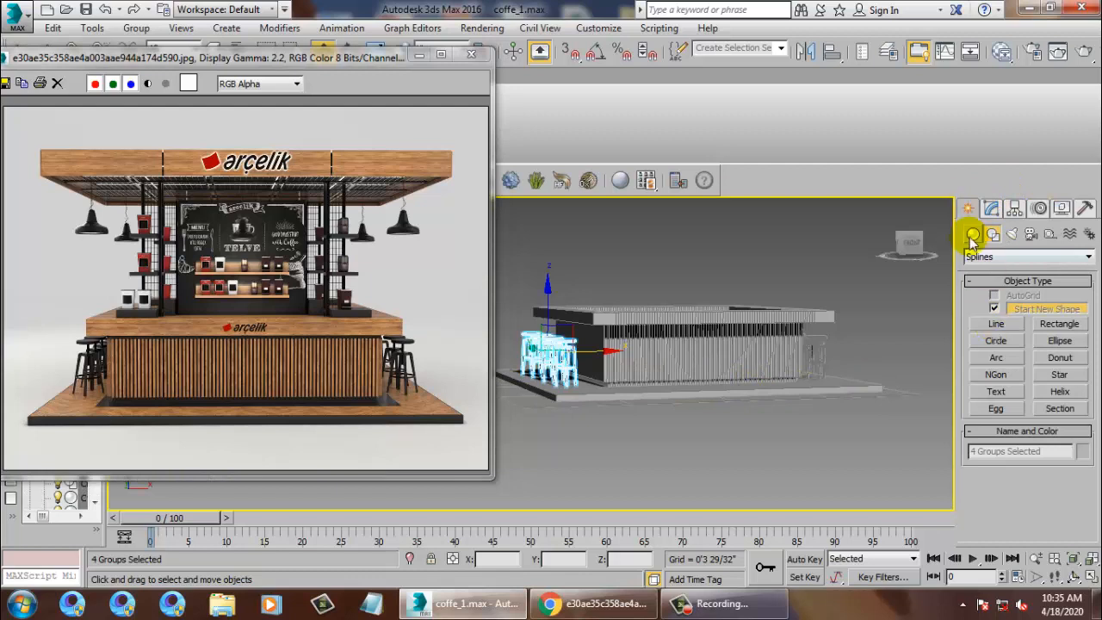
pyautogui.click(972, 235)
pyautogui.click(996, 311)
pyautogui.hotkey('alt', 'w')
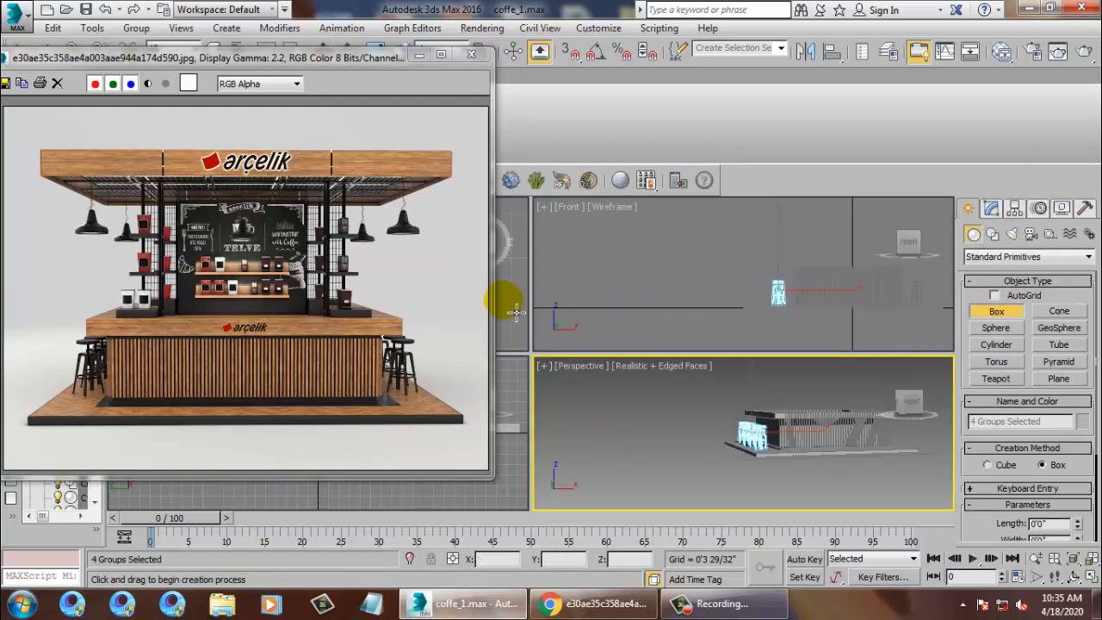
pyautogui.click(519, 311)
pyautogui.hotkey('alt', 'w')
# Drag out flat Box011 over the kiosk and stools, then view it in Perspective.
pyautogui.scroll(-6, 718, 296)
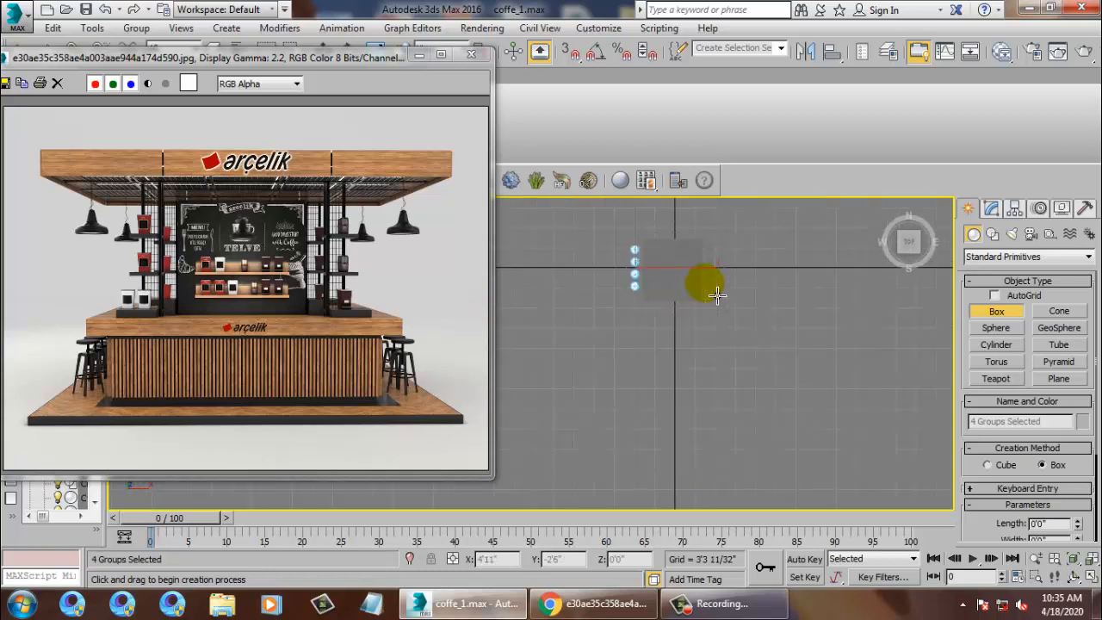
pyautogui.moveTo(730, 295); pyautogui.dragTo(753, 329, button='middle')
pyautogui.scroll(4, 668, 292)
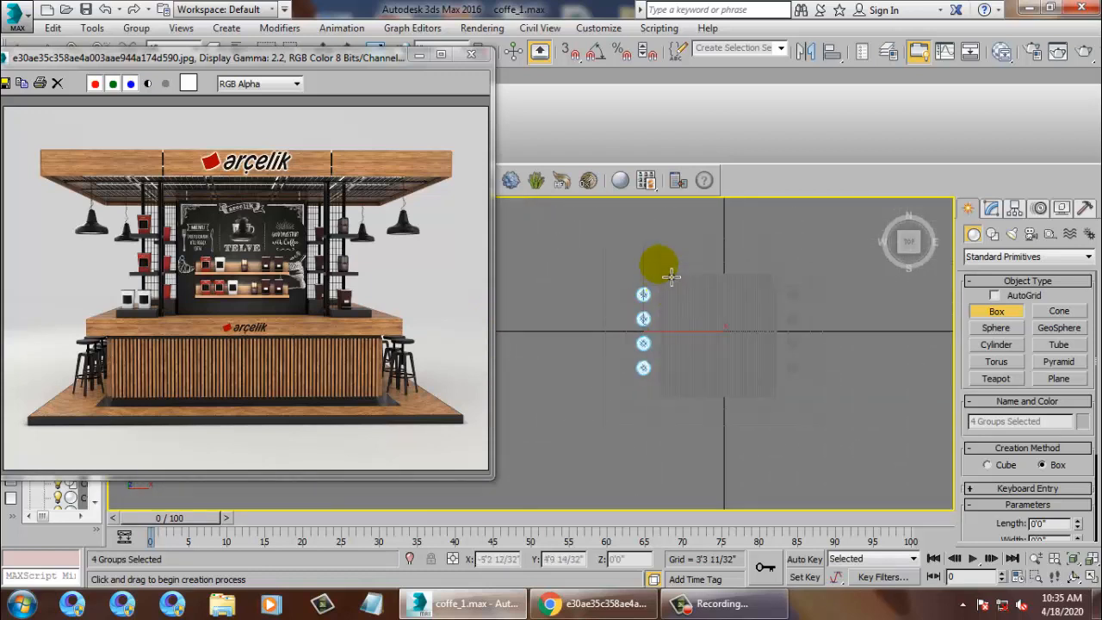
pyautogui.moveTo(615, 249); pyautogui.dragTo(830, 433)
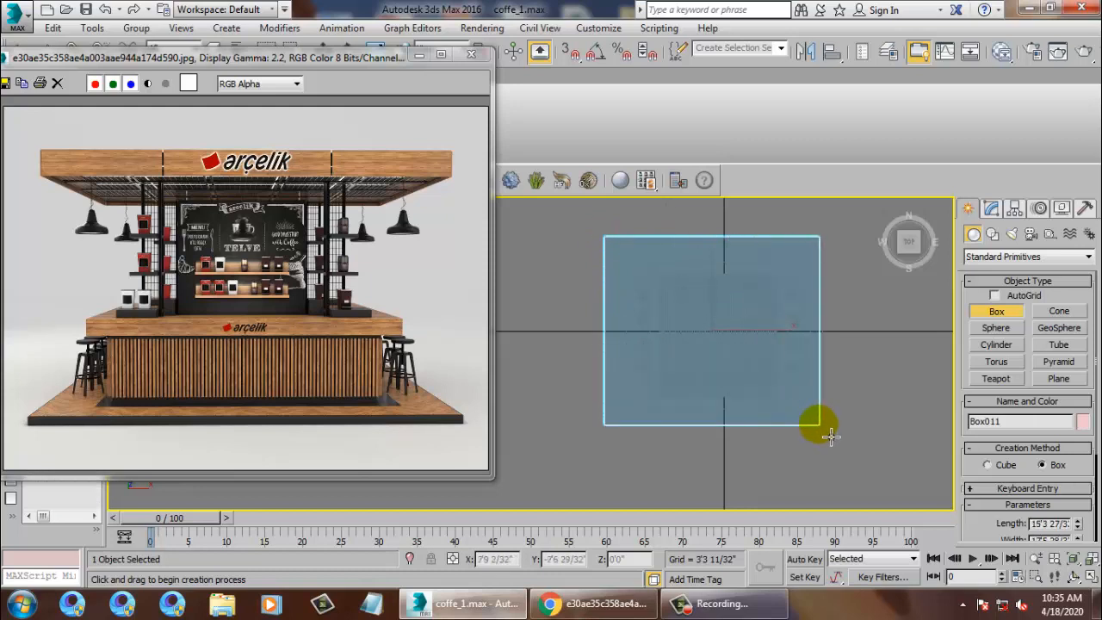
pyautogui.press('w')
pyautogui.hotkey('alt', 'w')
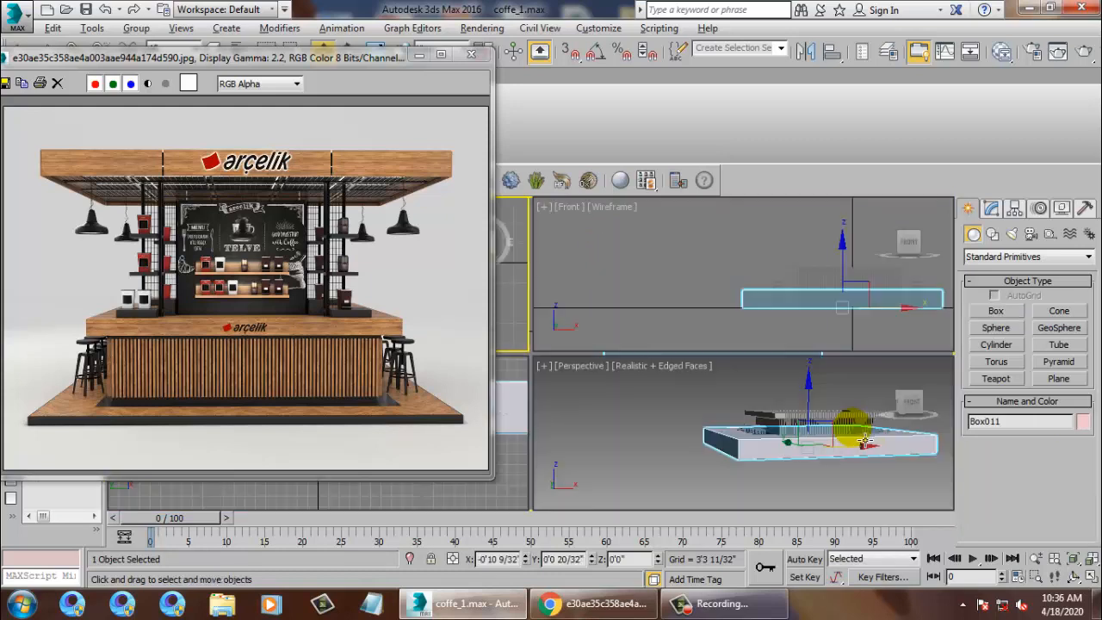
pyautogui.click(861, 436)
pyautogui.hotkey('alt', 'w')
pyautogui.keyDown('alt'); pyautogui.moveTo(792, 402); pyautogui.dragTo(862, 388, button='middle'); pyautogui.keyUp('alt')
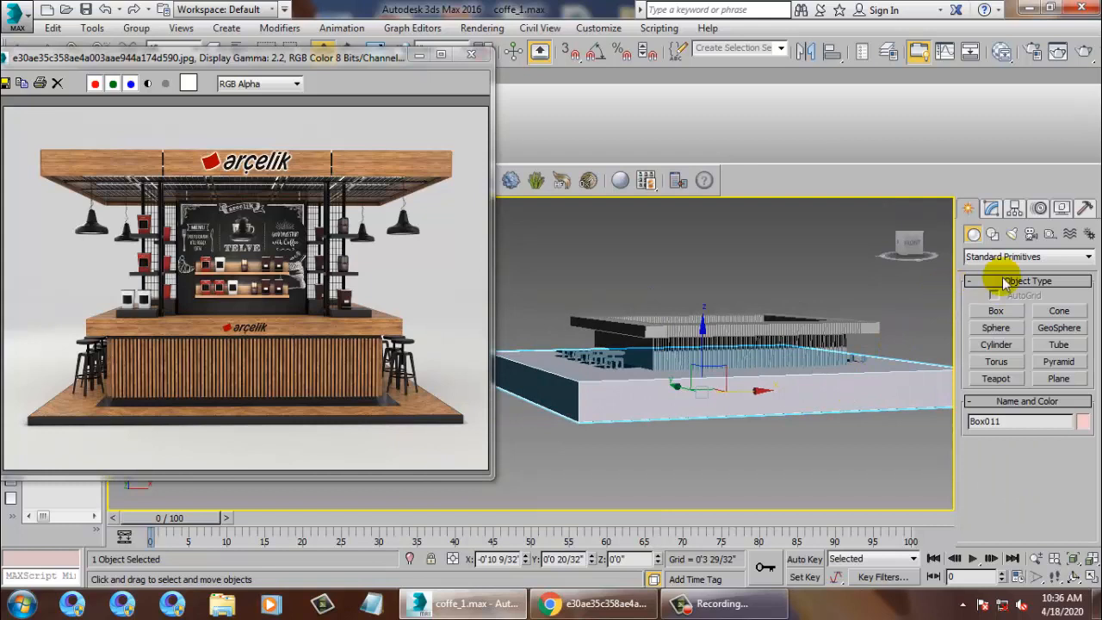
# Set the new slab's height to 2 and raise it to Z 10'.
pyautogui.click(991, 209)
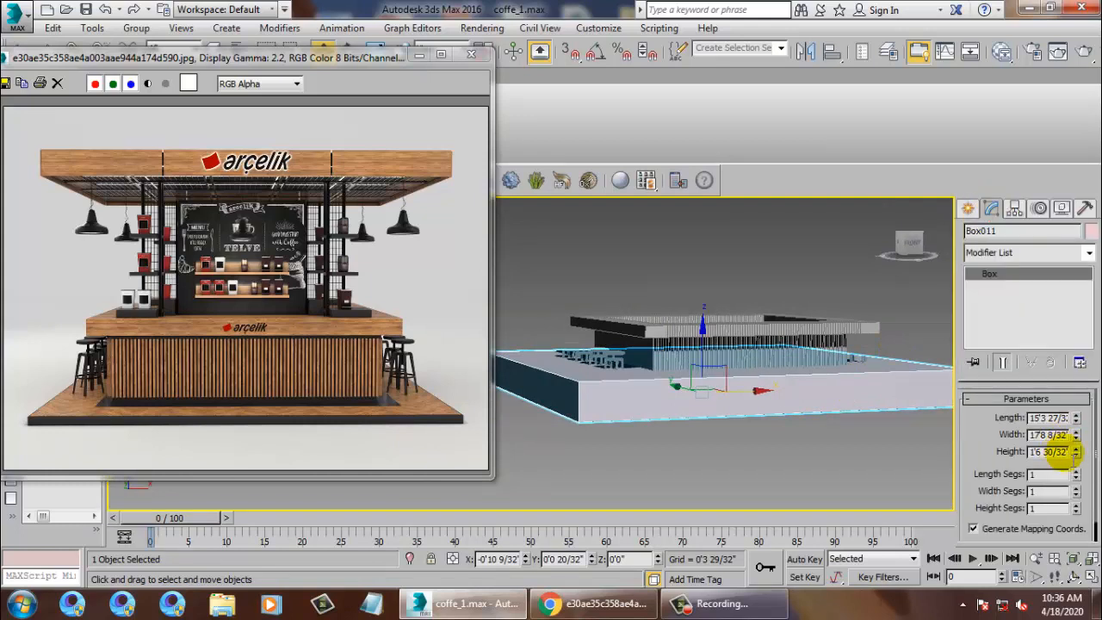
pyautogui.write('2')
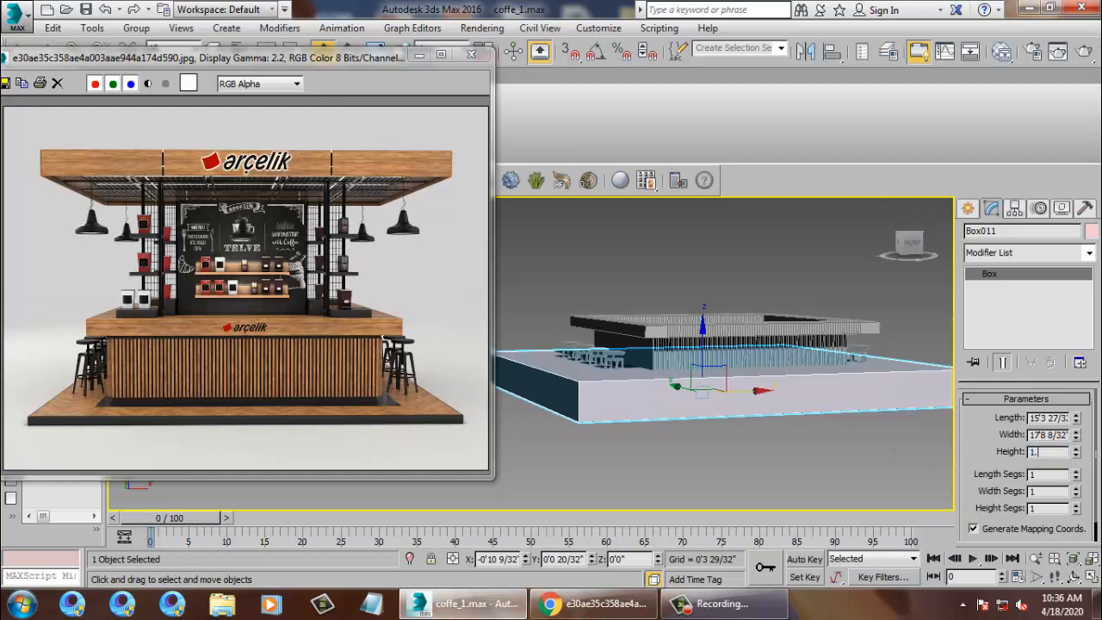
pyautogui.press('Return')
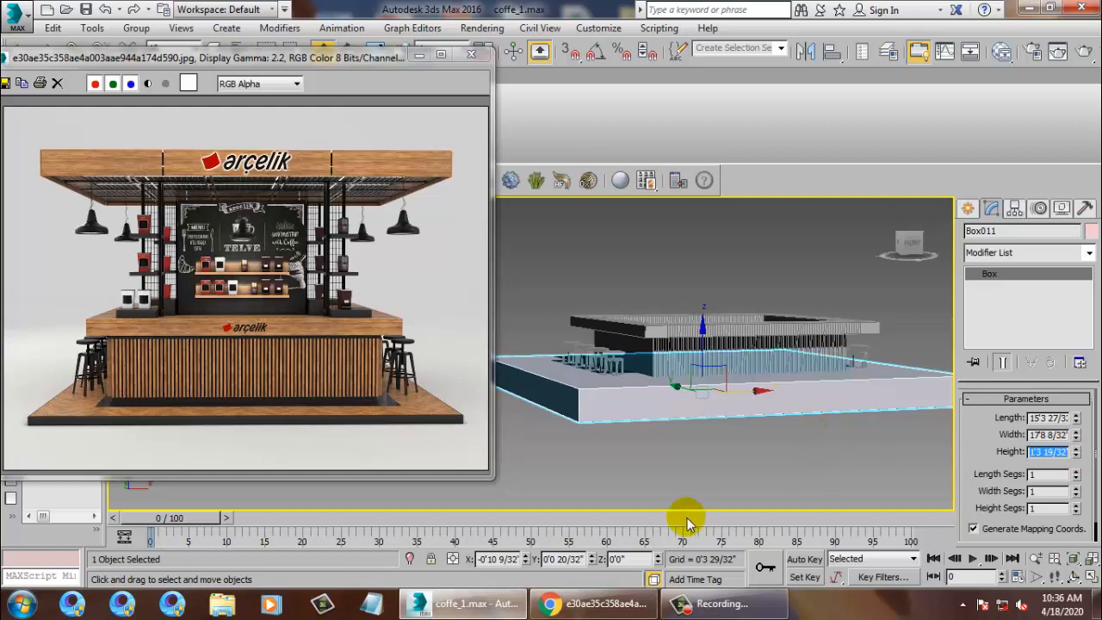
pyautogui.click(630, 559)
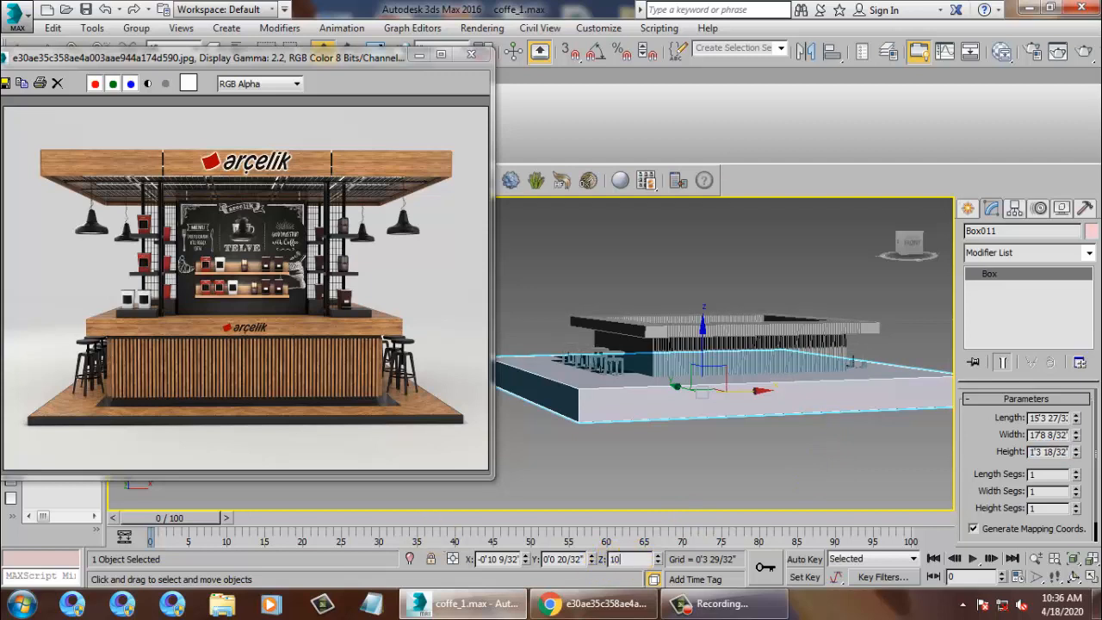
pyautogui.press('Return')
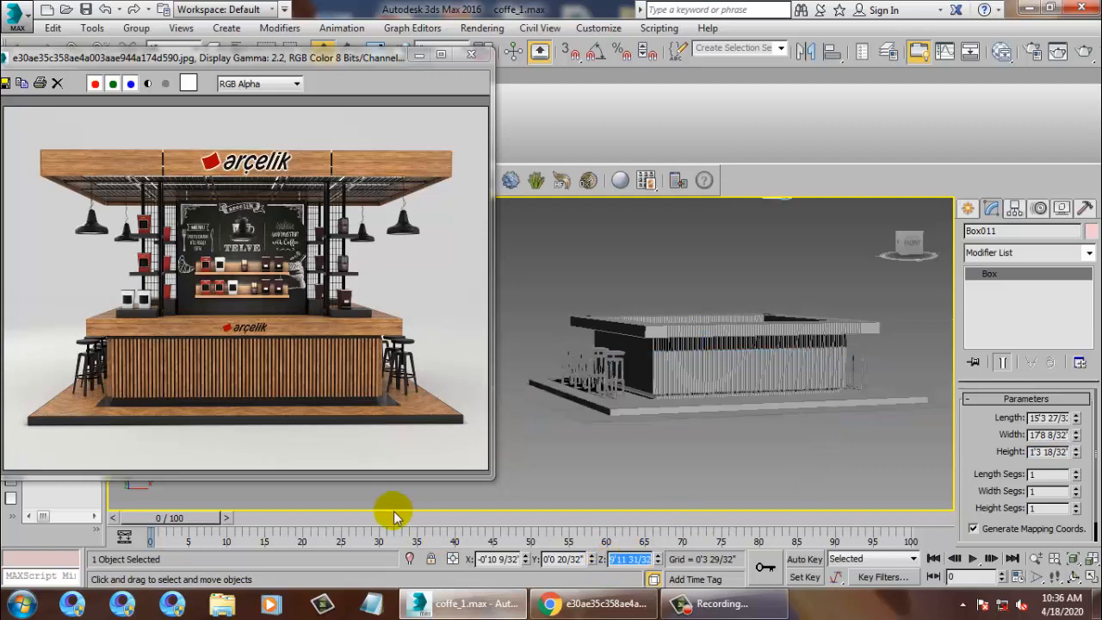
pyautogui.scroll(-4, 736, 337)
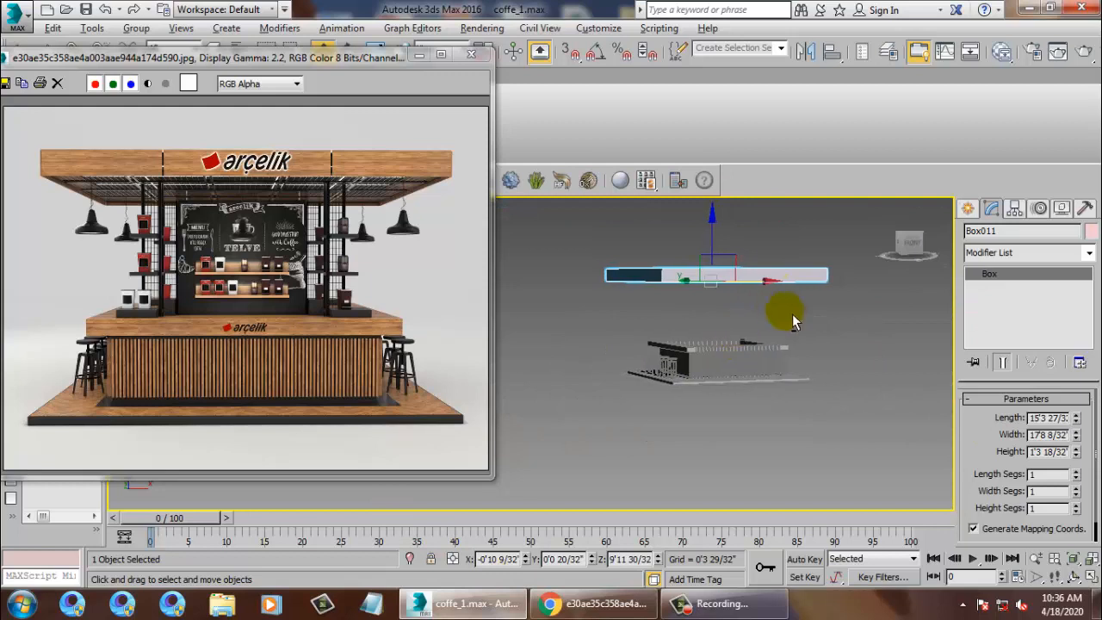
pyautogui.scroll(5, 704, 317)
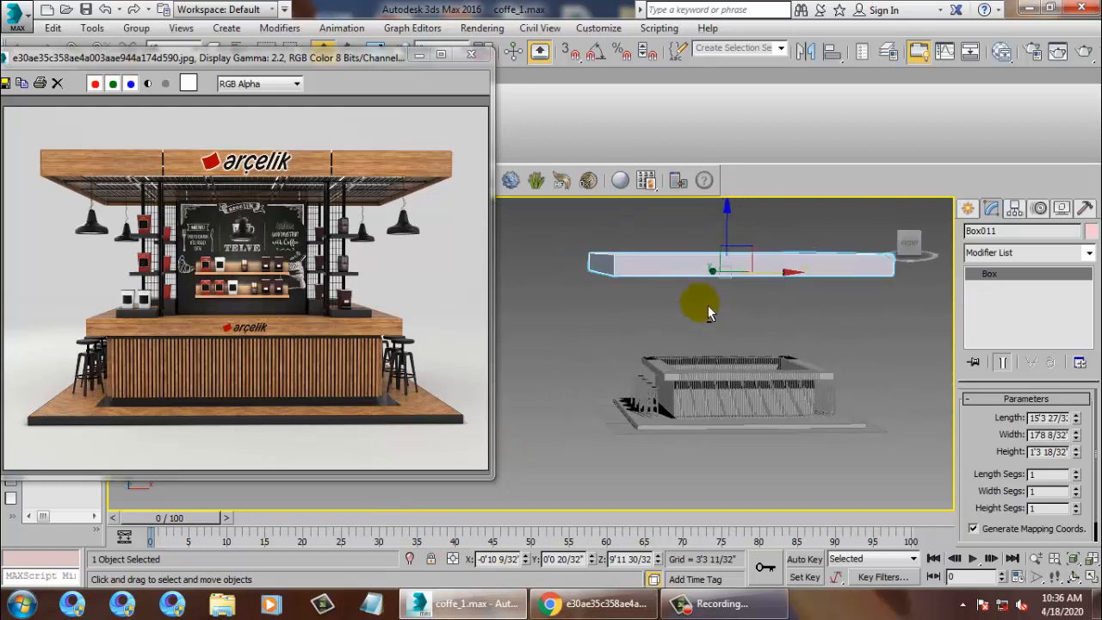
pyautogui.keyDown('alt'); pyautogui.moveTo(708, 313); pyautogui.dragTo(669, 433, button='middle'); pyautogui.keyUp('alt')
# In a maximized Top view, uniformly scale Box011 down to about 79%.
pyautogui.hotkey('alt', 'w')
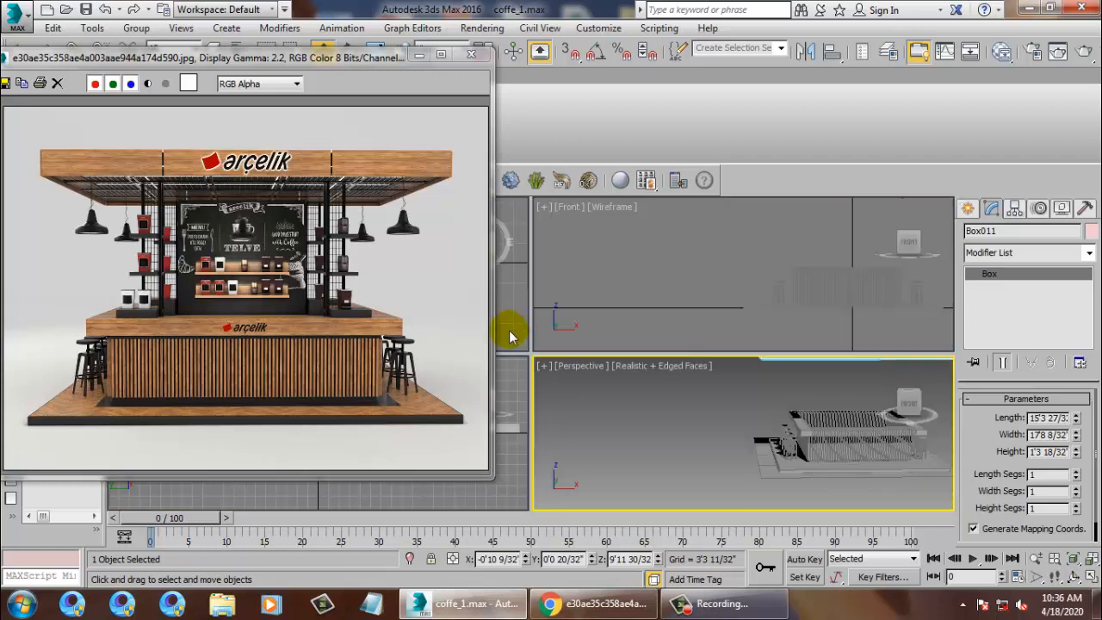
pyautogui.rightClick(509, 330)
pyautogui.hotkey('alt', 'w')
pyautogui.moveTo(728, 353); pyautogui.dragTo(687, 358, button='middle')
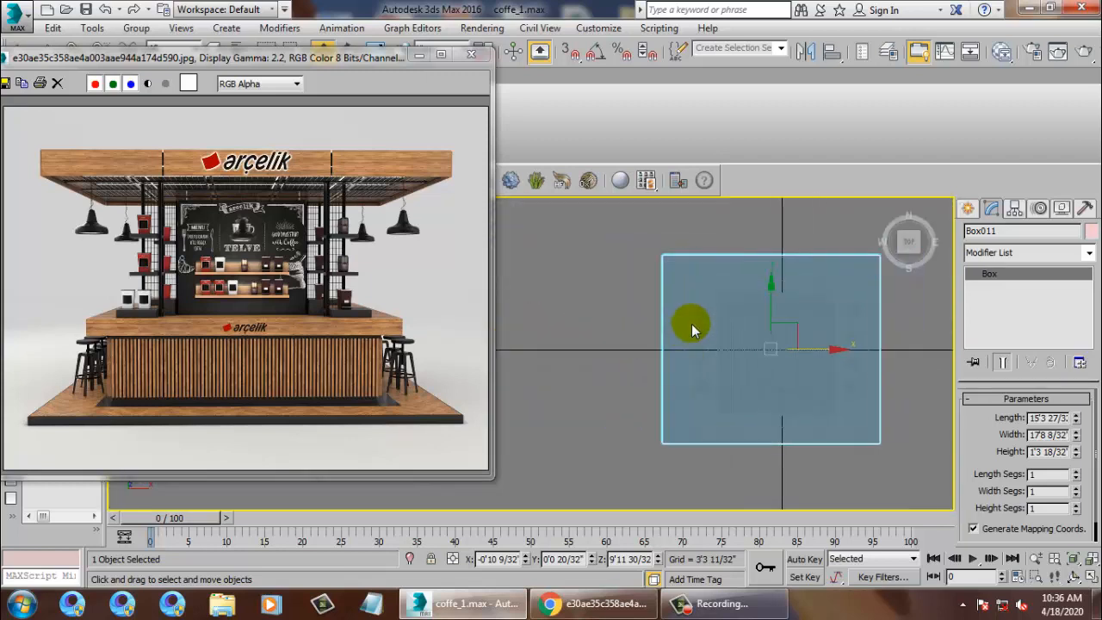
pyautogui.press('r')
pyautogui.moveTo(782, 357); pyautogui.dragTo(809, 380)
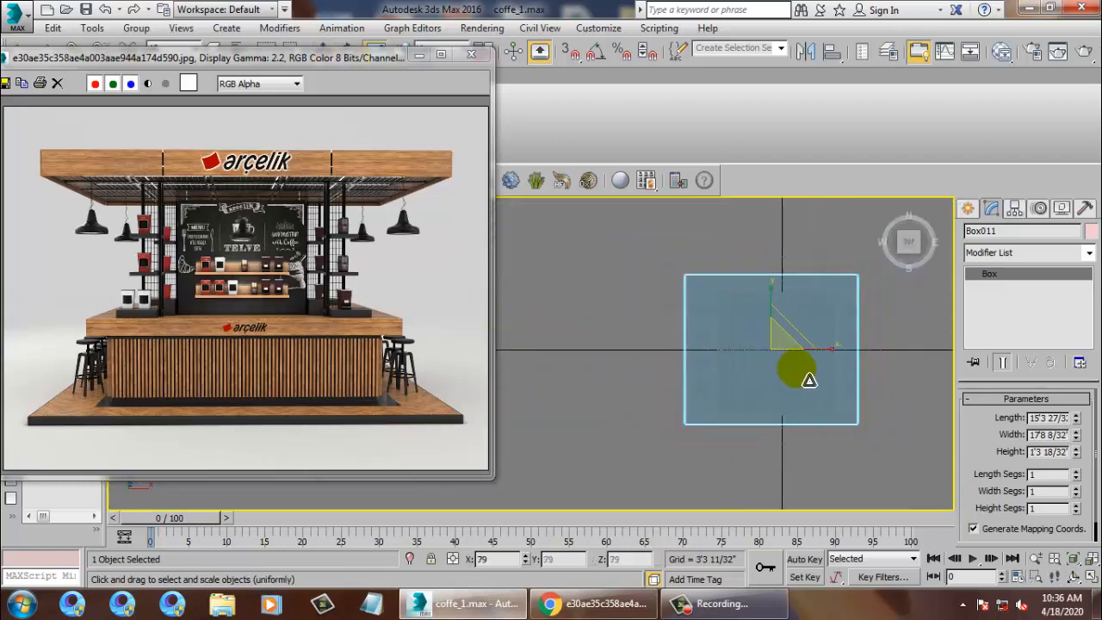
# Delete the 12 by 15 foot Box001, then select the canopy slab Box011 and frame Box002.
pyautogui.moveTo(822, 380); pyautogui.dragTo(768, 345, button='middle')
pyautogui.scroll(2, 766, 341)
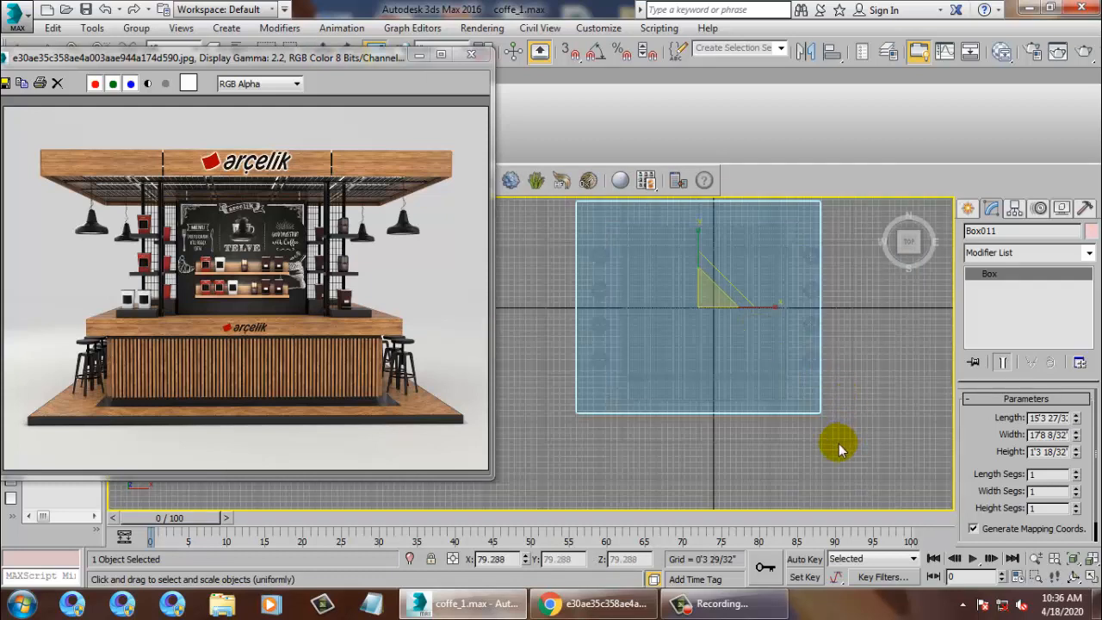
pyautogui.click(805, 394)
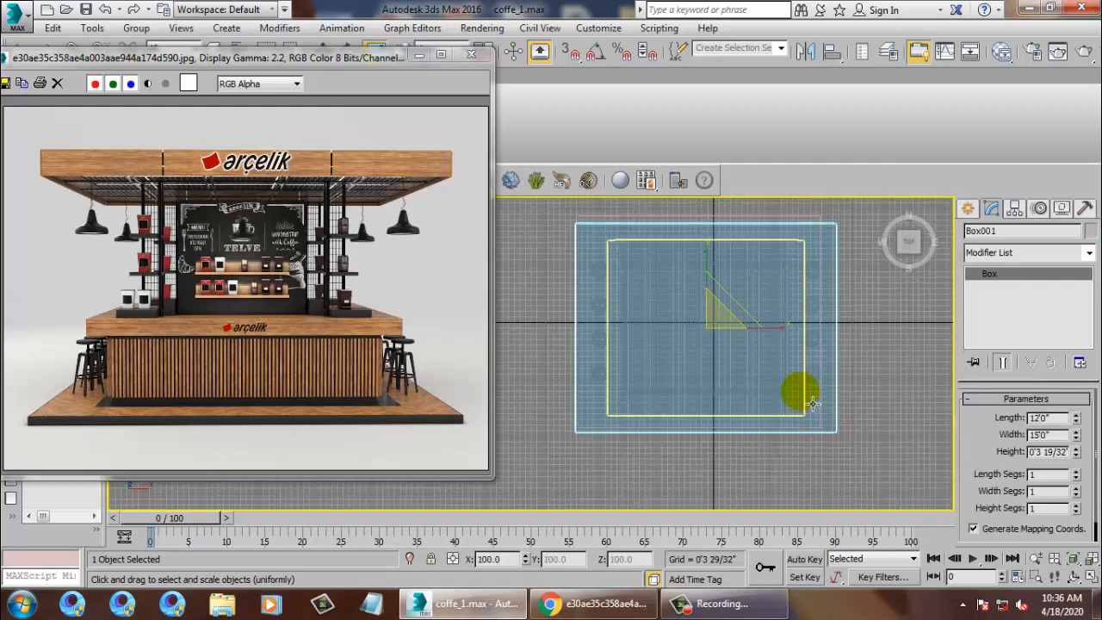
pyautogui.press('Delete')
pyautogui.moveTo(707, 331); pyautogui.dragTo(697, 340, button='middle')
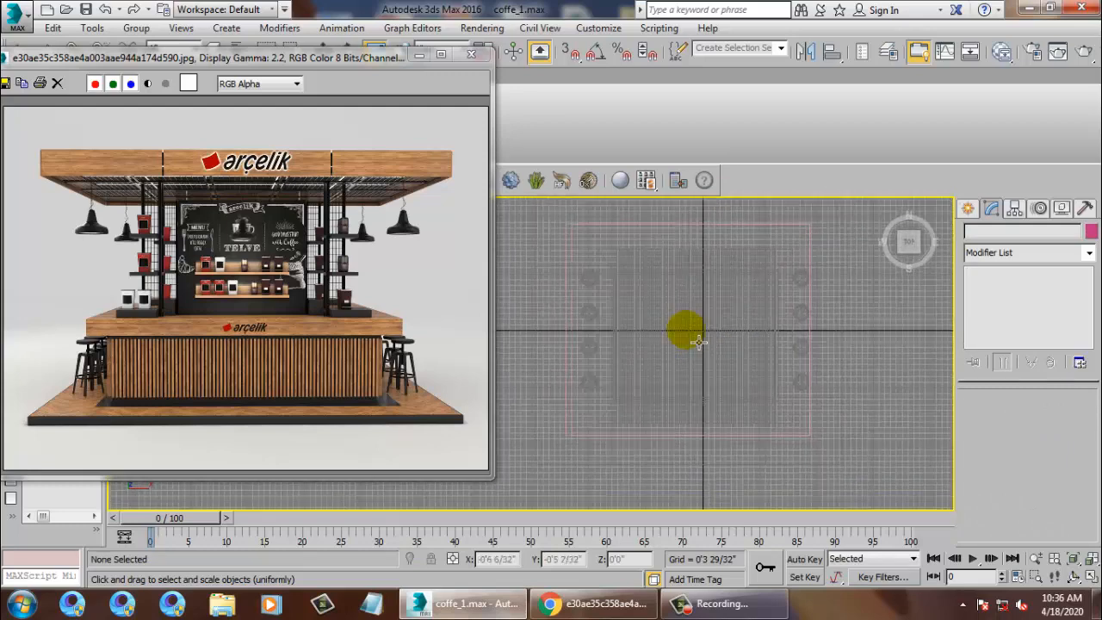
pyautogui.click(634, 234)
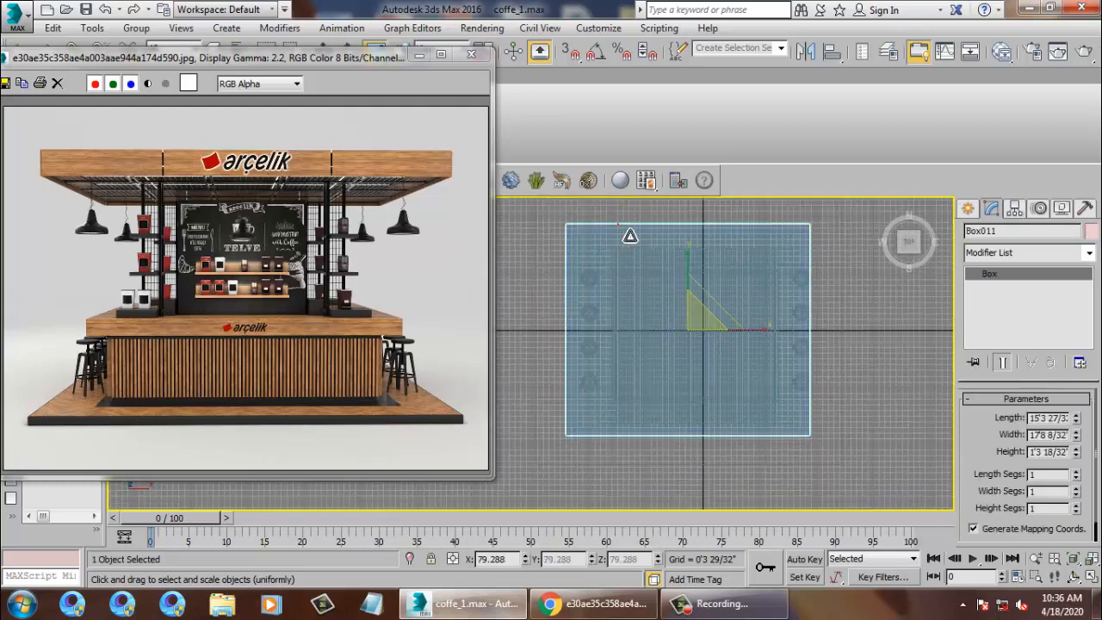
pyautogui.click(648, 260)
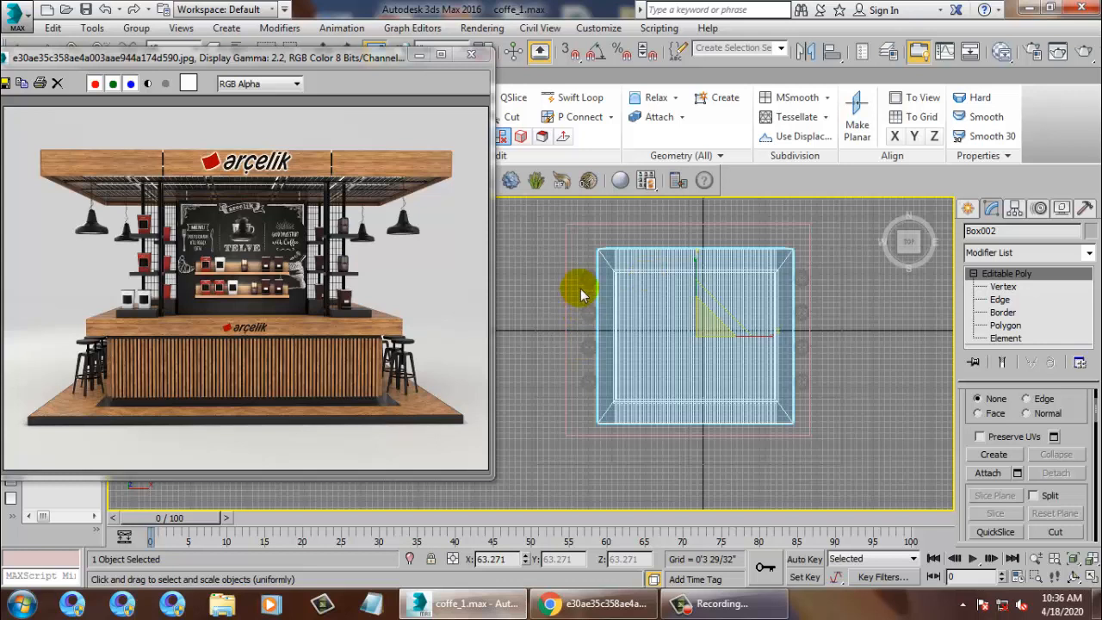
# Back in the four-view layout, orbit around the kiosk and select the ground plane Plane001.
pyautogui.hotkey('alt', 'w')
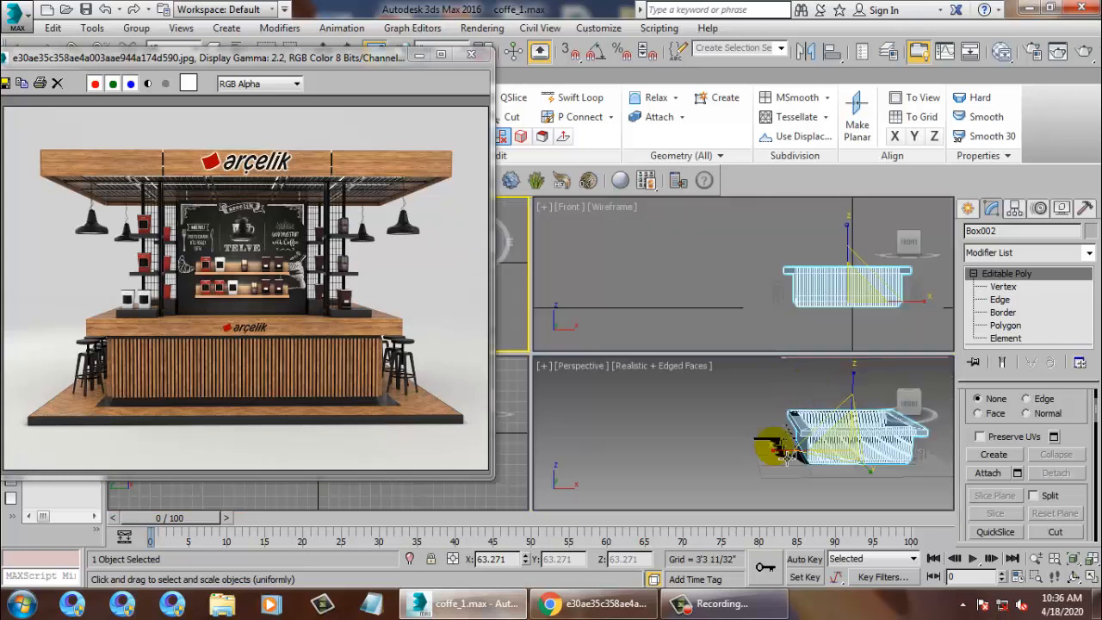
pyautogui.click(733, 479)
pyautogui.click(735, 478)
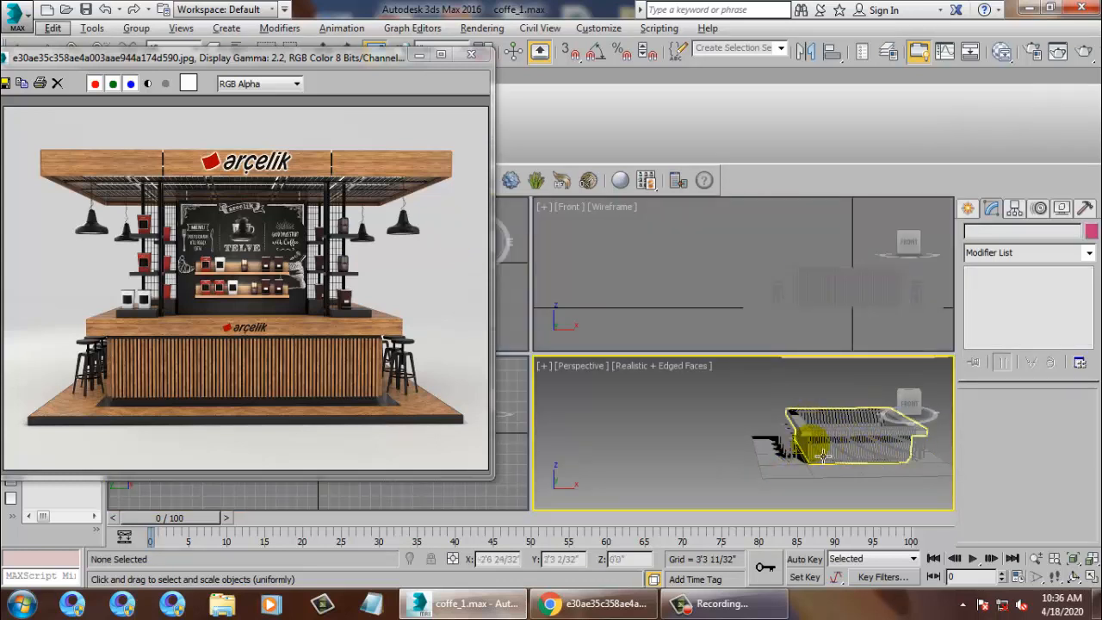
pyautogui.keyDown('alt'); pyautogui.moveTo(824, 456); pyautogui.dragTo(855, 466, button='middle'); pyautogui.keyUp('alt')
pyautogui.click(801, 484)
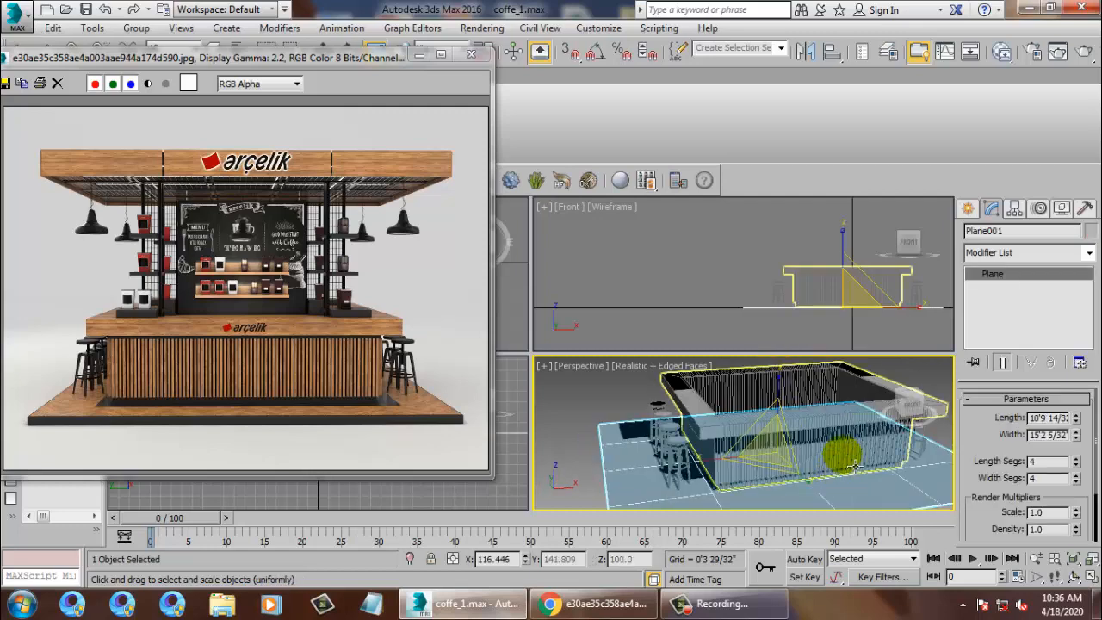
pyautogui.moveTo(831, 349); pyautogui.dragTo(809, 319, button='middle')
pyautogui.moveTo(857, 493); pyautogui.dragTo(841, 455, button='middle')
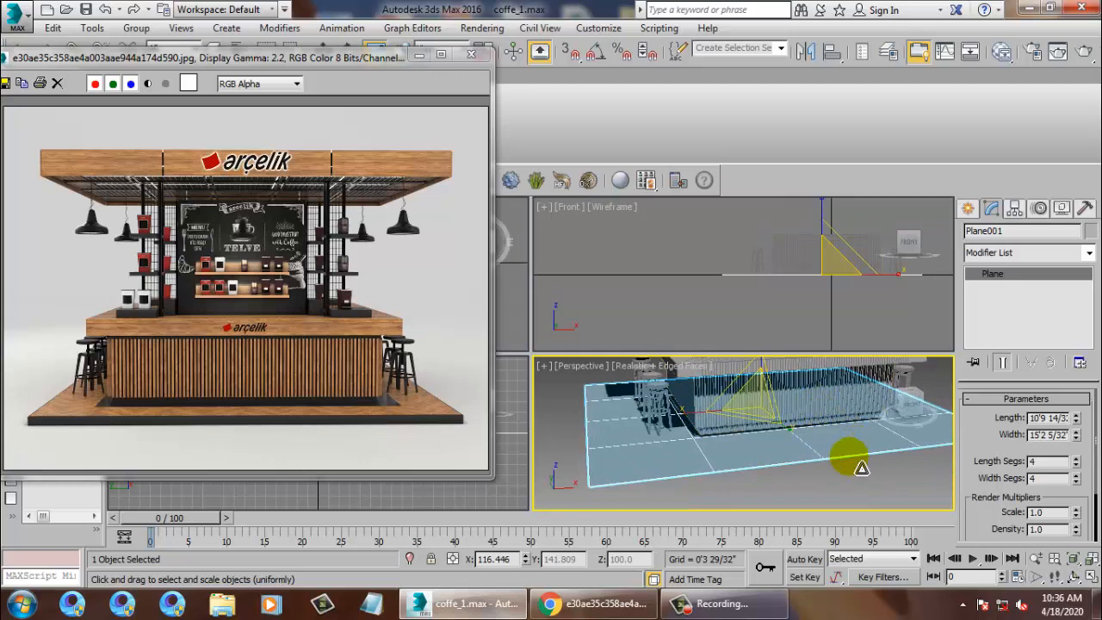
pyautogui.click(783, 478)
pyautogui.click(785, 448)
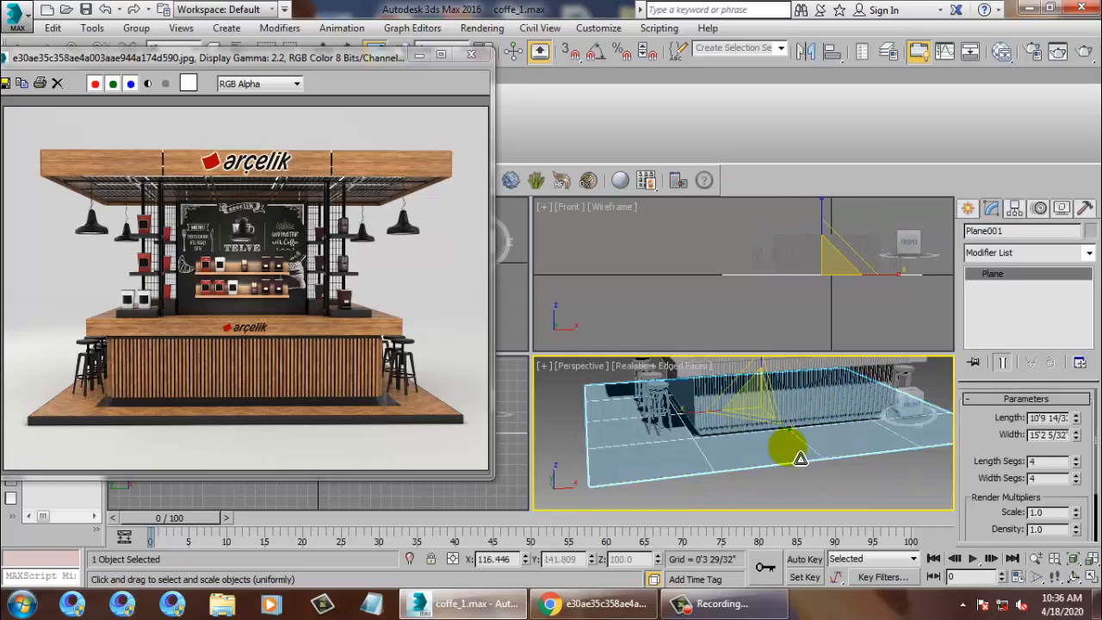
# Undo to restore the 12 by 15 foot box and select Box001 in the Top view.
pyautogui.hotkey('ctrl', 'z')
pyautogui.hotkey('ctrl', 'z')
pyautogui.hotkey('ctrl', 'z')
pyautogui.hotkey('ctrl', 'z')
pyautogui.hotkey('ctrl', 'z')
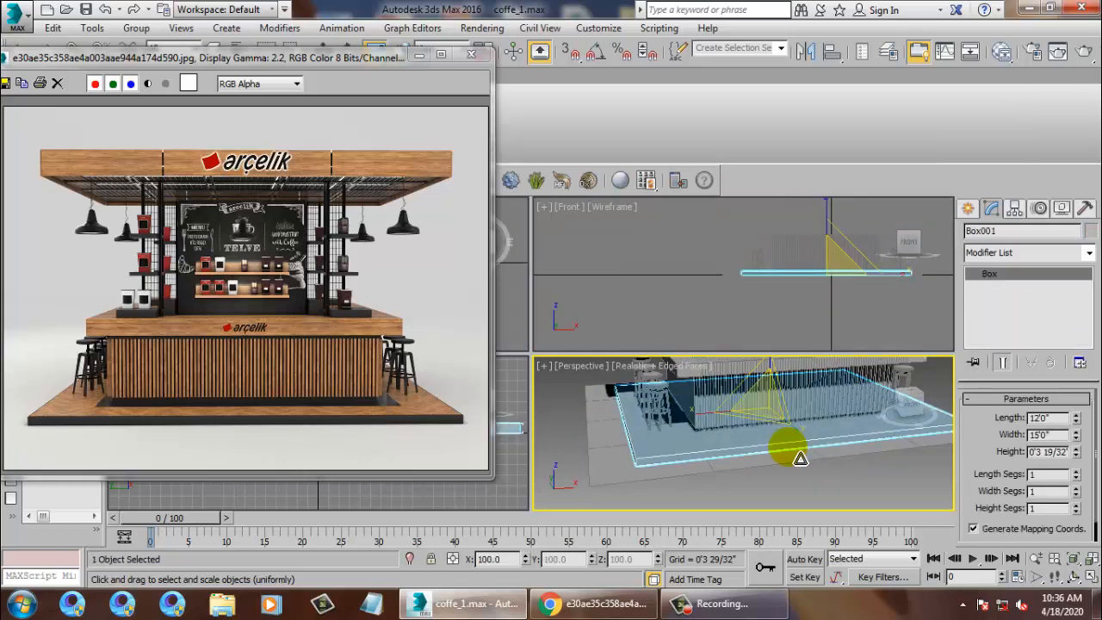
pyautogui.click(866, 474)
pyautogui.click(774, 449)
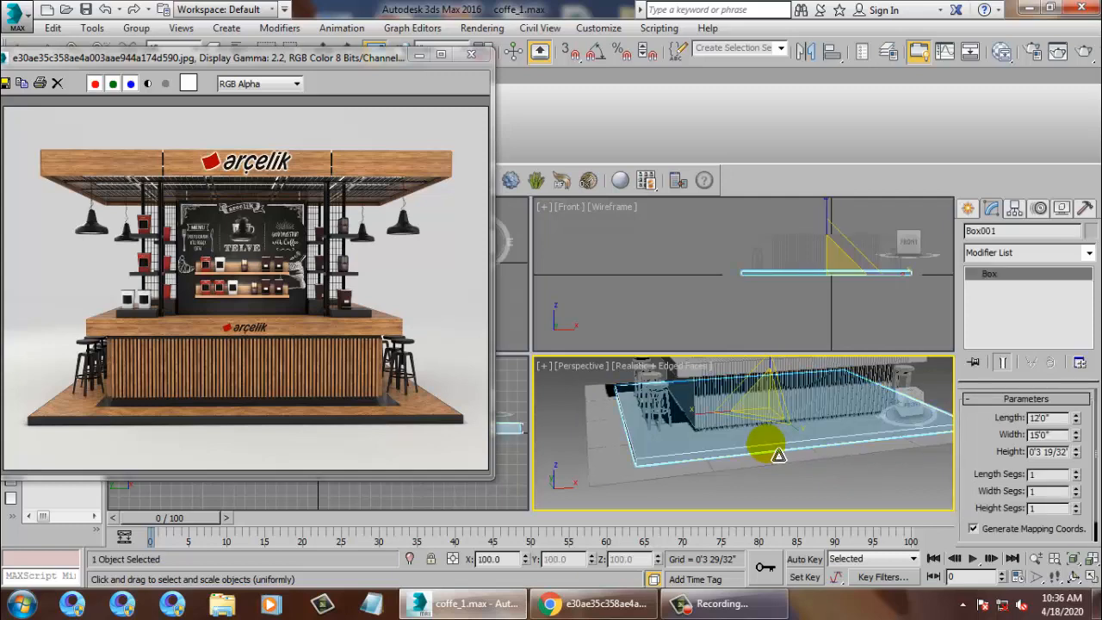
pyautogui.keyDown('alt'); pyautogui.moveTo(831, 456); pyautogui.dragTo(751, 462, button='middle'); pyautogui.keyUp('alt')
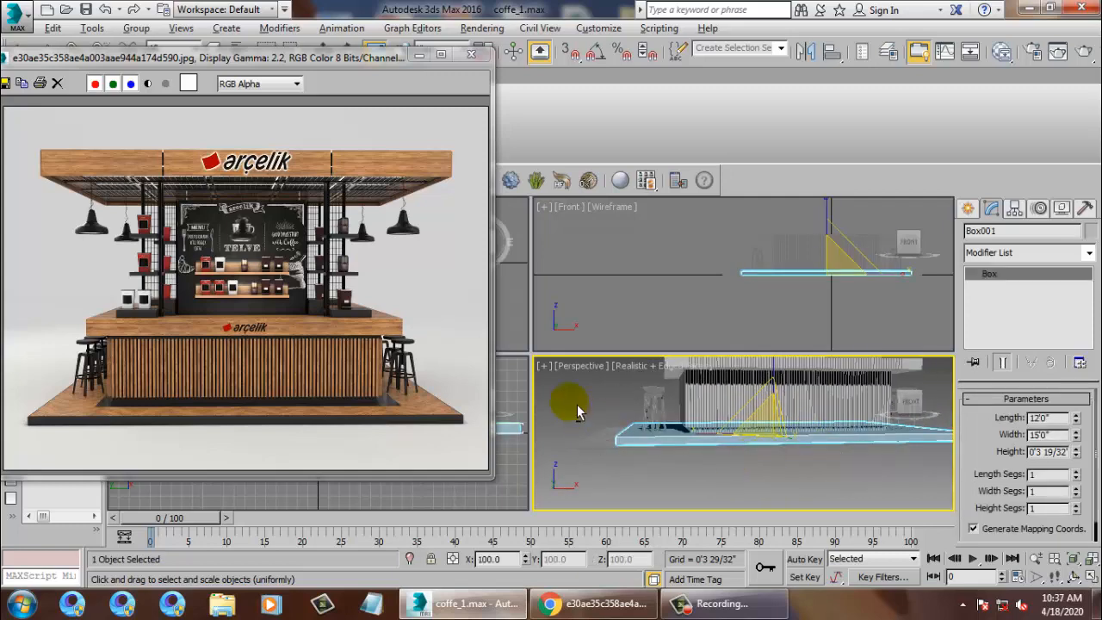
pyautogui.click(514, 325)
pyautogui.hotkey('alt', 'w')
pyautogui.scroll(-1, 646, 335)
pyautogui.scroll(1, 588, 212)
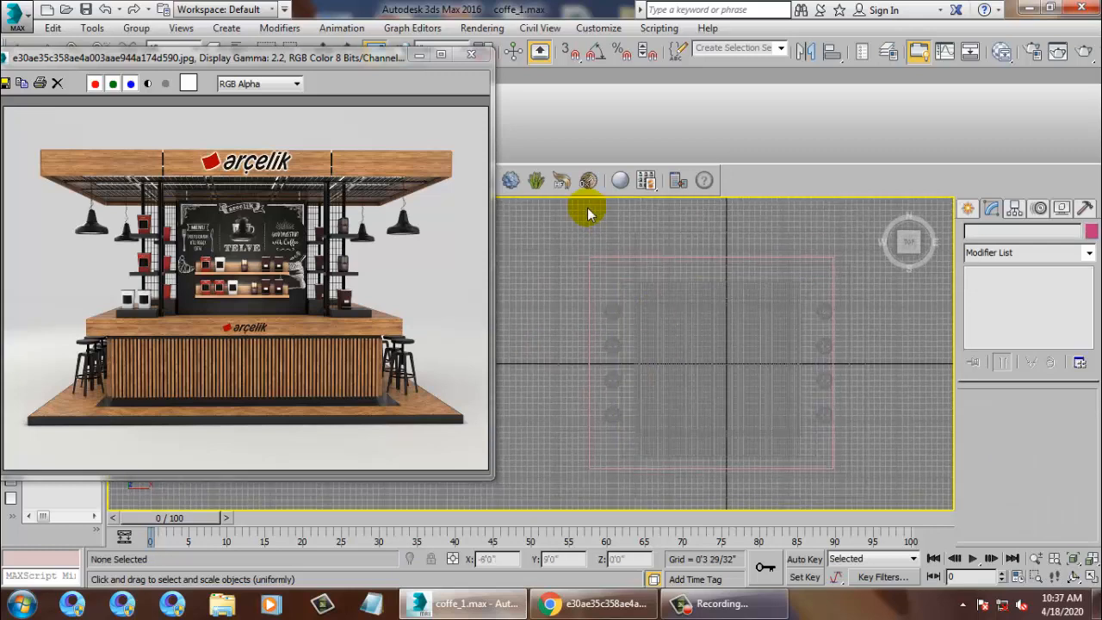
pyautogui.click(612, 273)
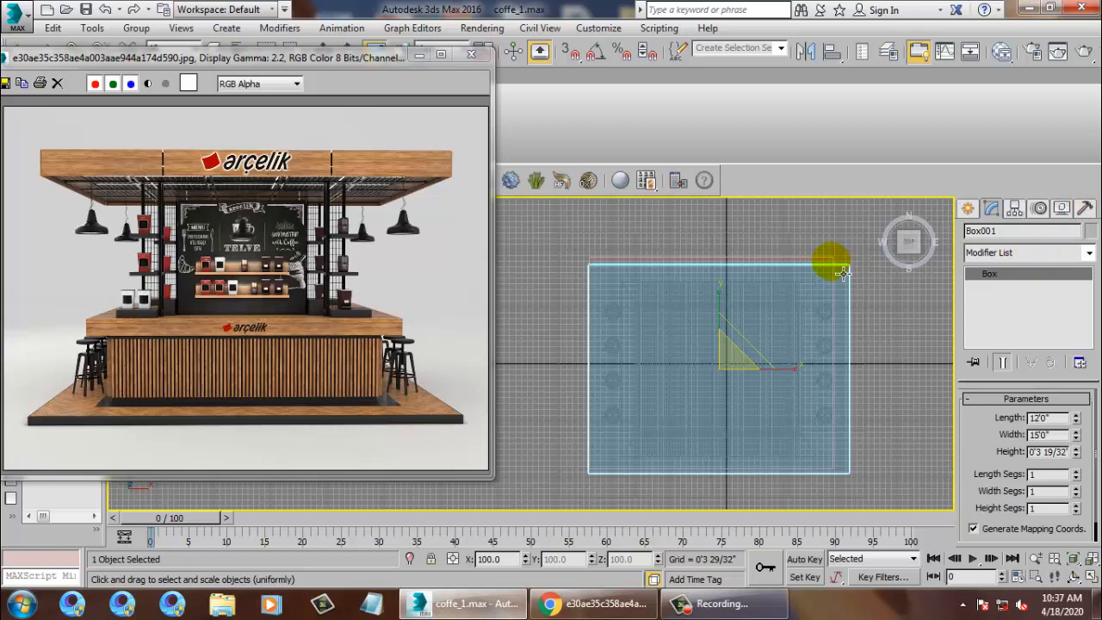
# Freeze the ground plane Plane001 and start a new Standard Primitives box.
pyautogui.hotkey('alt', 'w')
pyautogui.rightClick(590, 453)
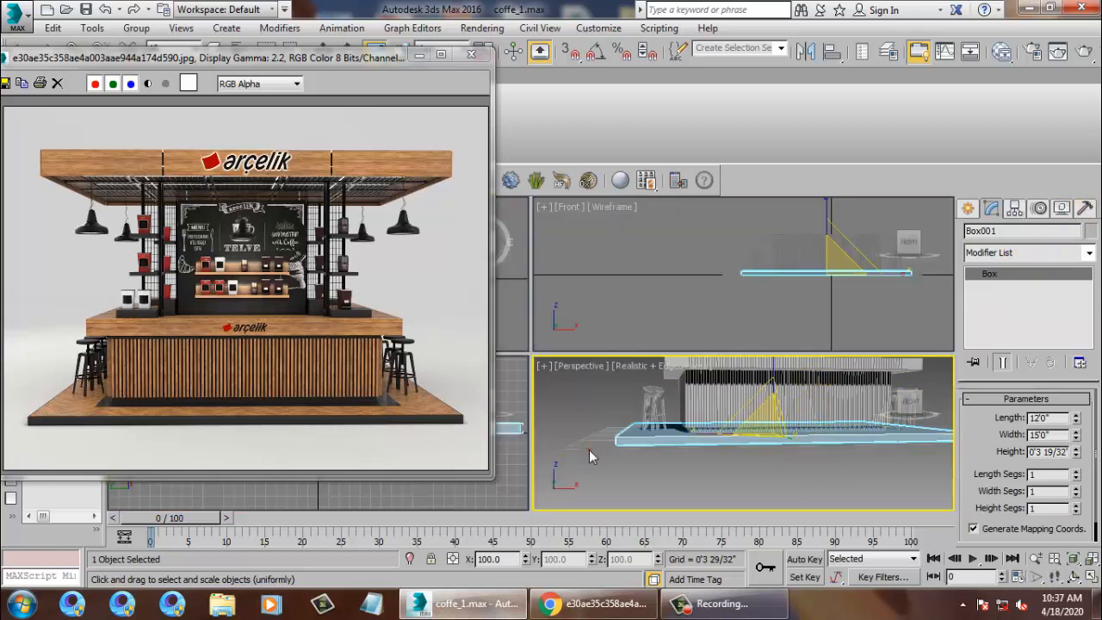
pyautogui.click(602, 451)
pyautogui.rightClick(596, 420)
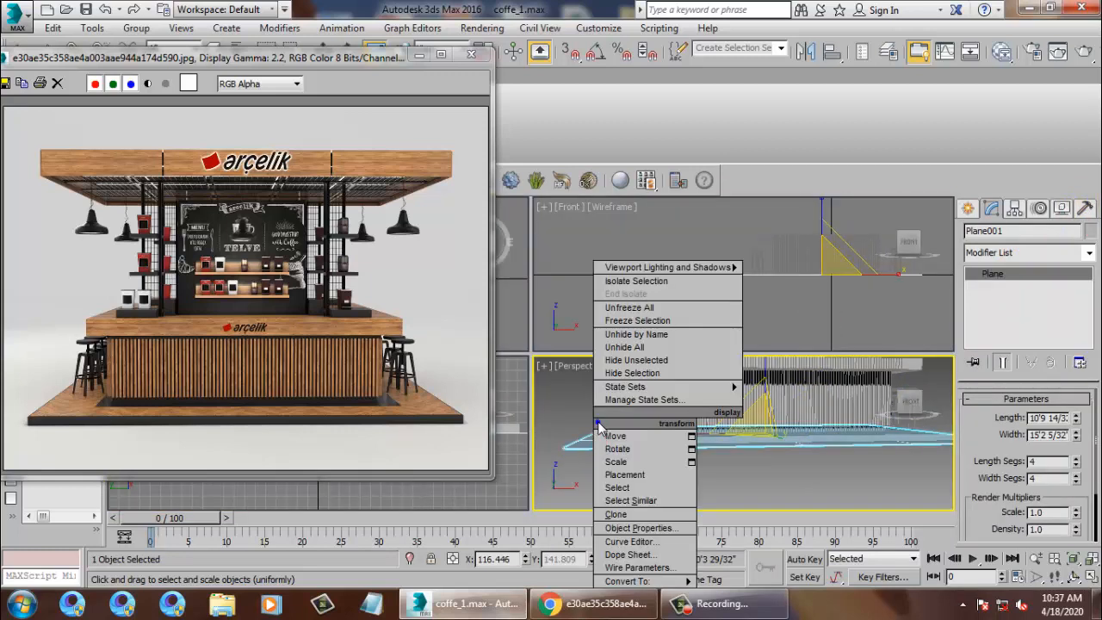
pyautogui.click(637, 320)
pyautogui.click(651, 433)
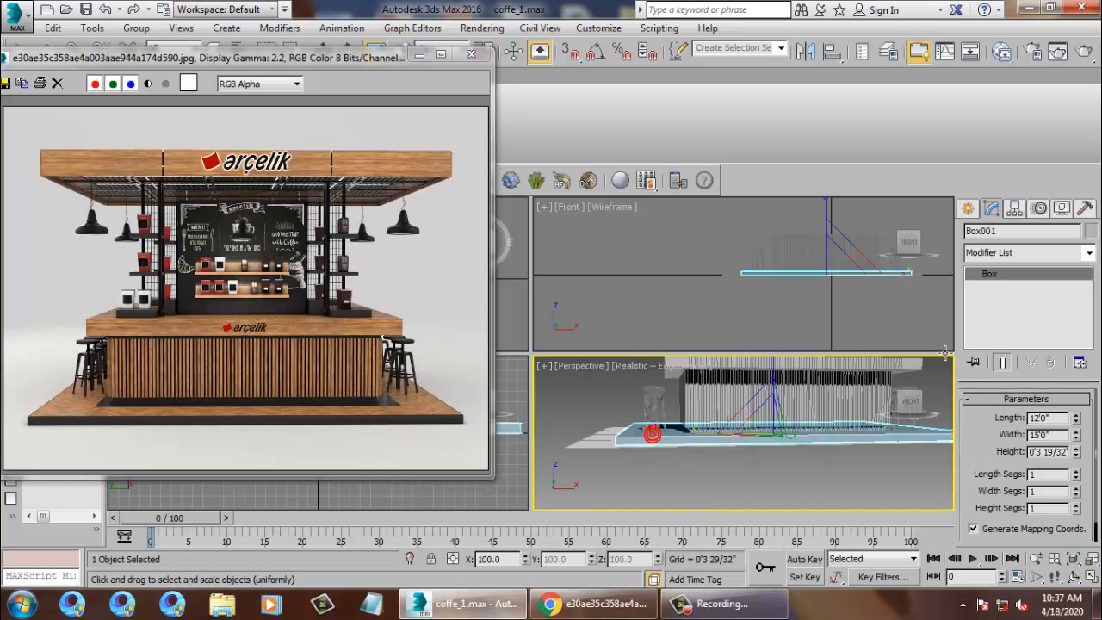
pyautogui.click(967, 209)
pyautogui.click(996, 312)
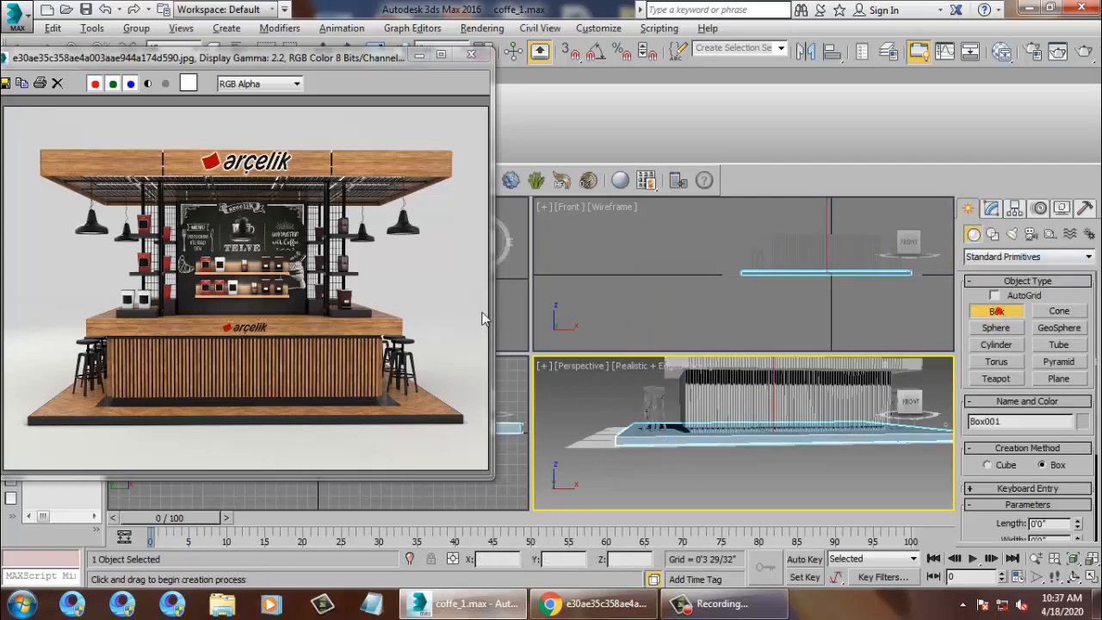
# Draw a new box Box012 over the kiosk footprint and raise it to Z 10'.
pyautogui.hotkey('alt', 'w')
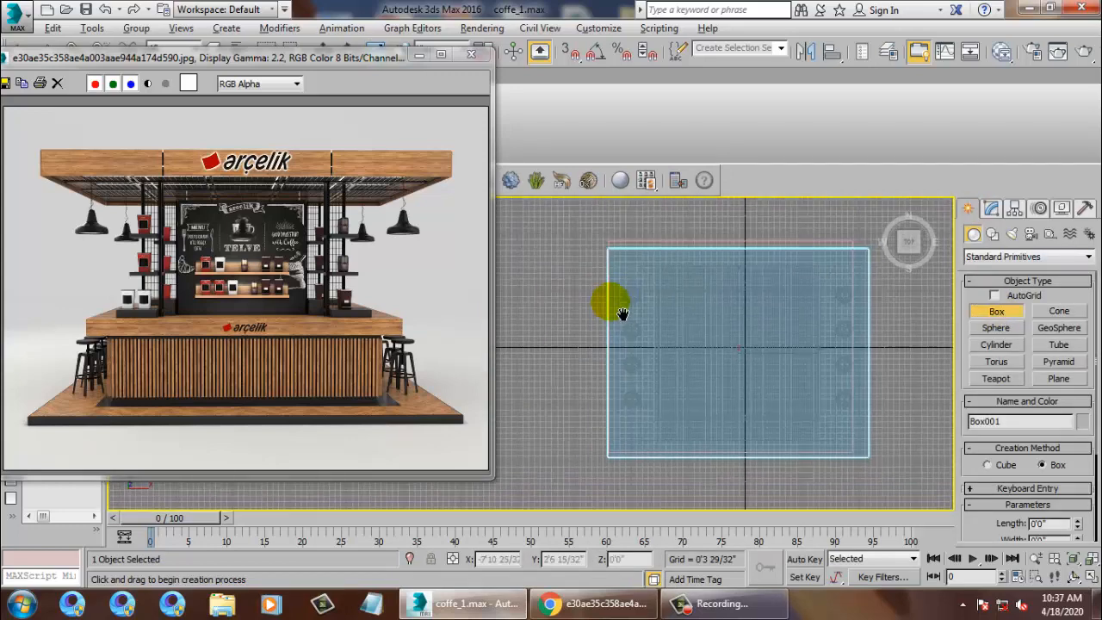
pyautogui.moveTo(631, 256); pyautogui.dragTo(875, 462)
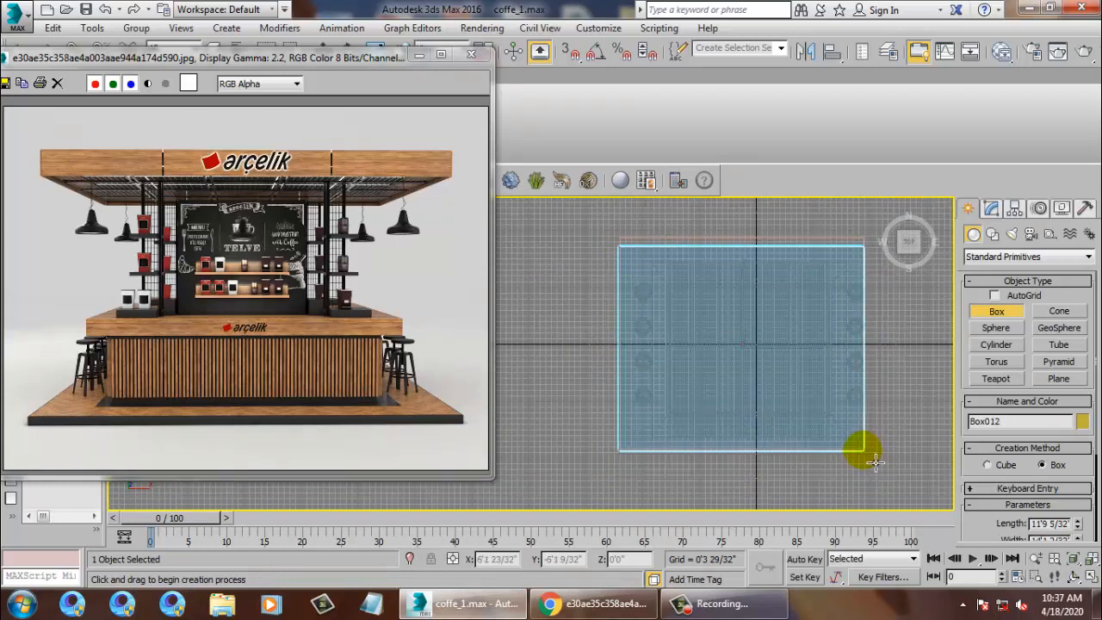
pyautogui.click(875, 454)
pyautogui.press('w')
pyautogui.hotkey('alt', 'w')
pyautogui.rightClick(844, 489)
pyautogui.hotkey('alt', 'w')
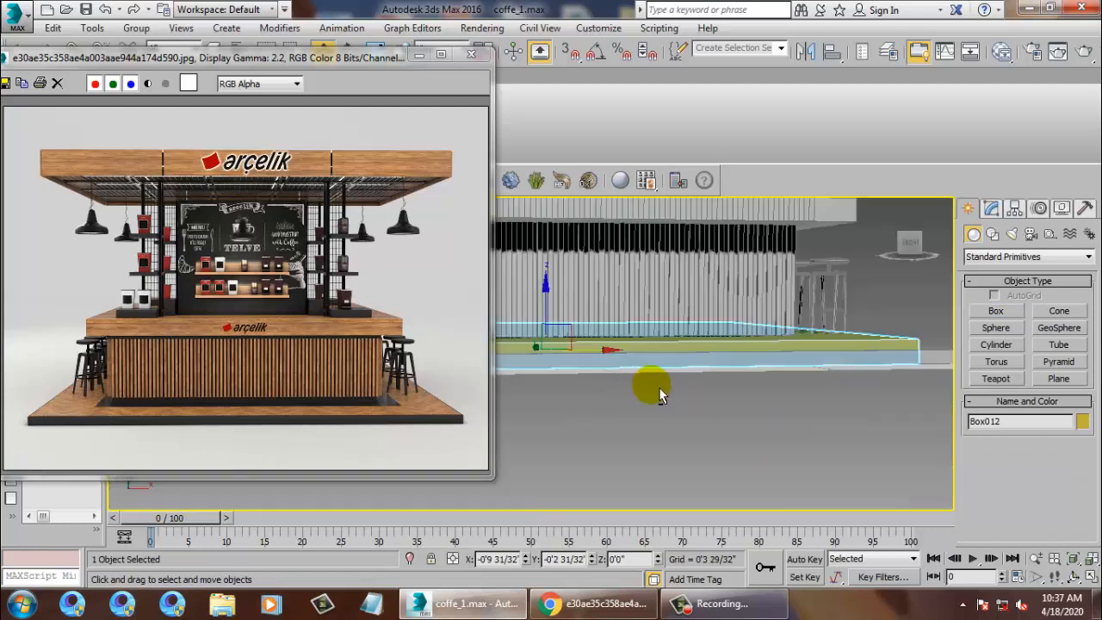
pyautogui.keyDown('alt'); pyautogui.moveTo(659, 394); pyautogui.dragTo(725, 390, button='middle'); pyautogui.keyUp('alt')
pyautogui.scroll(-5, 721, 393)
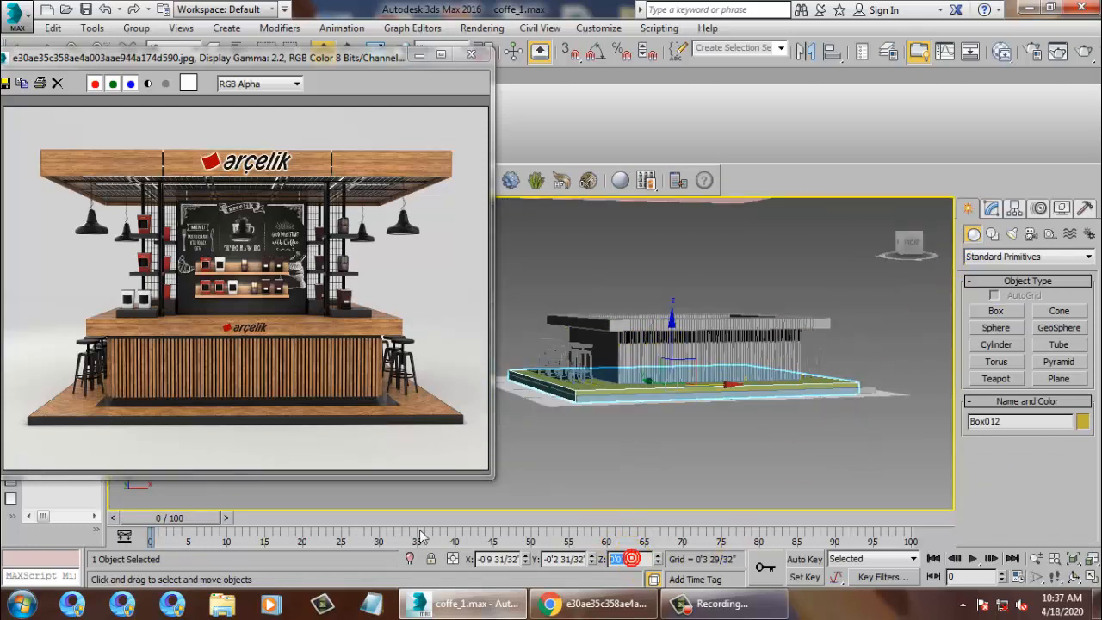
pyautogui.press('Return')
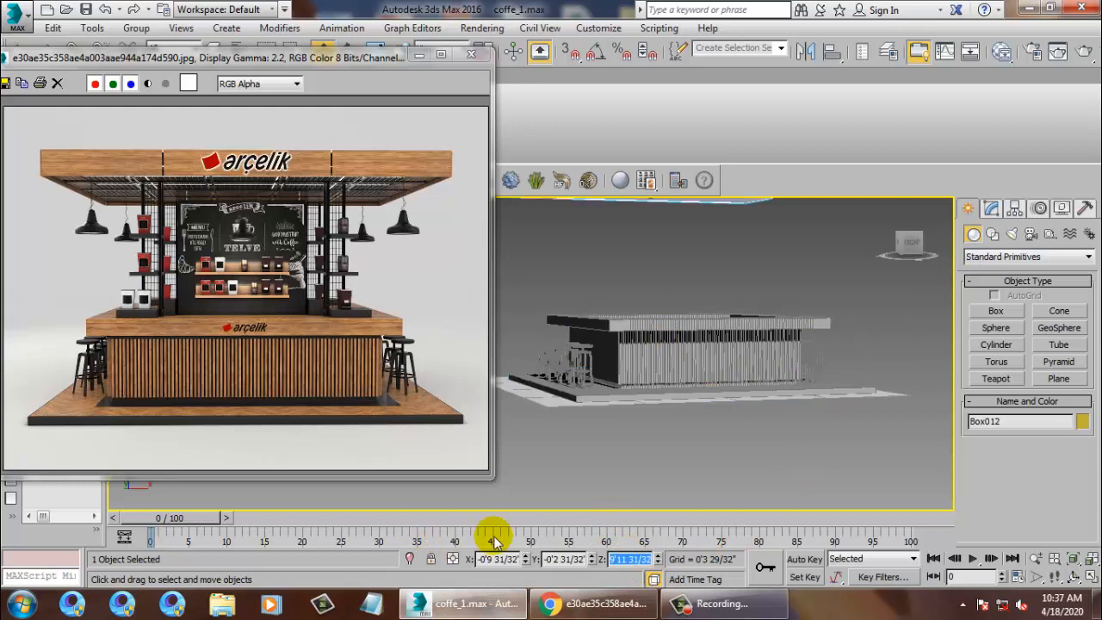
# Delete the overlapping duplicate Box011 slab, keeping Box012 selected.
pyautogui.keyDown('alt'); pyautogui.moveTo(778, 368); pyautogui.dragTo(787, 435, button='middle'); pyautogui.keyUp('alt')
pyautogui.keyDown('alt'); pyautogui.moveTo(723, 328); pyautogui.dragTo(769, 241, button='middle'); pyautogui.keyUp('alt')
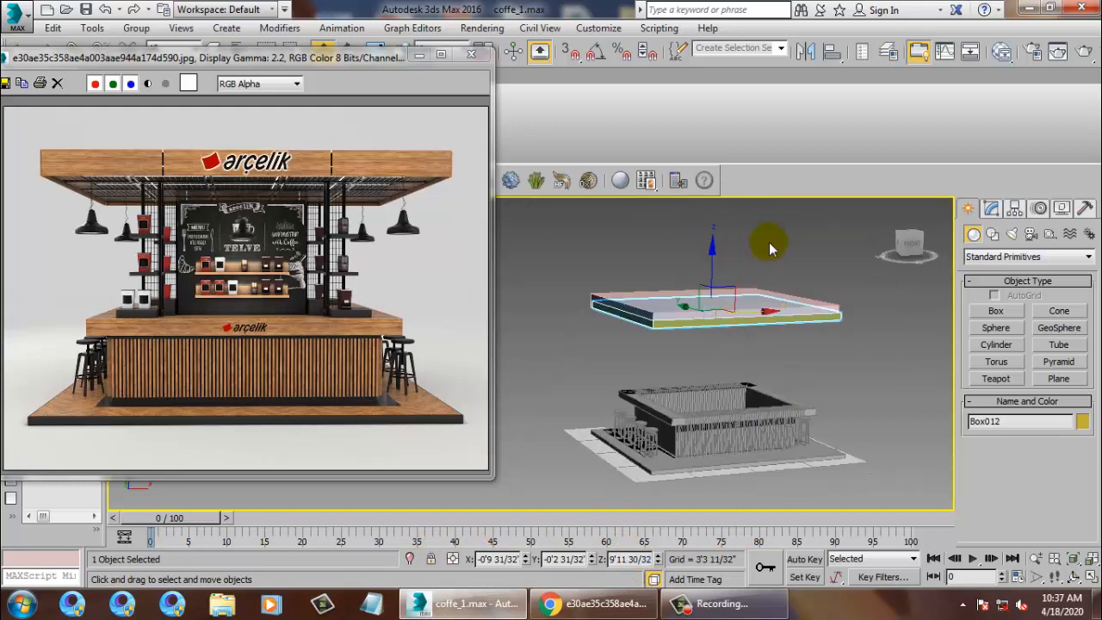
pyautogui.click(769, 242)
pyautogui.click(741, 290)
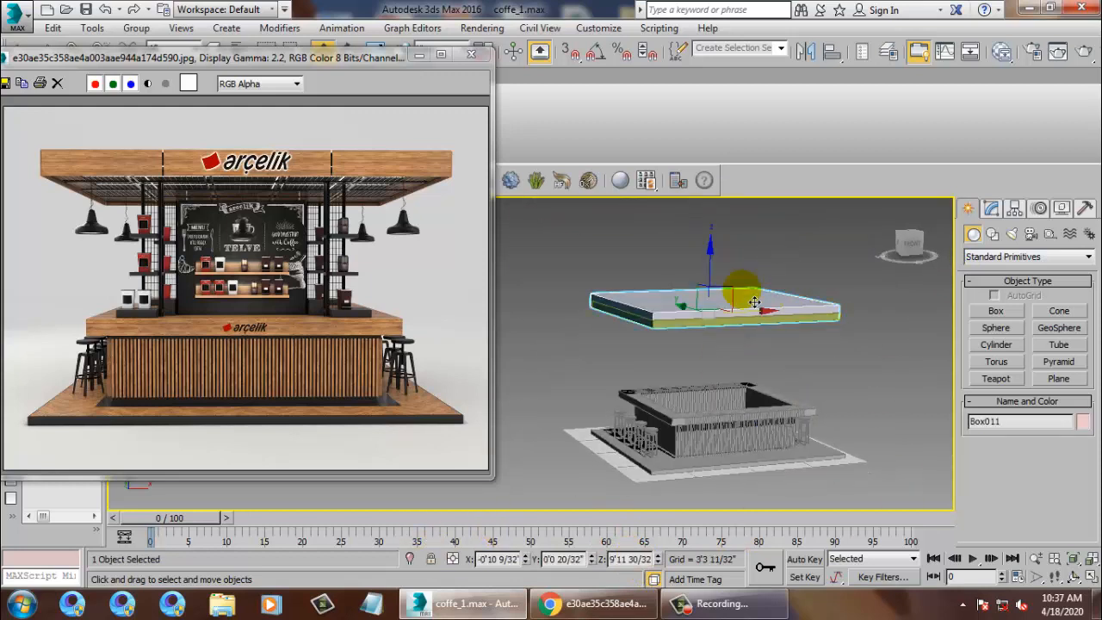
pyautogui.press('Delete')
pyautogui.click(720, 325)
# Lower Box012 slightly toward the kiosk in the Front view, to about 8'6".
pyautogui.keyDown('alt'); pyautogui.moveTo(707, 345); pyautogui.dragTo(706, 313, button='middle'); pyautogui.keyUp('alt')
pyautogui.scroll(4, 710, 331)
pyautogui.scroll(-5, 763, 365)
pyautogui.keyDown('alt'); pyautogui.moveTo(752, 356); pyautogui.dragTo(756, 375, button='middle'); pyautogui.keyUp('alt')
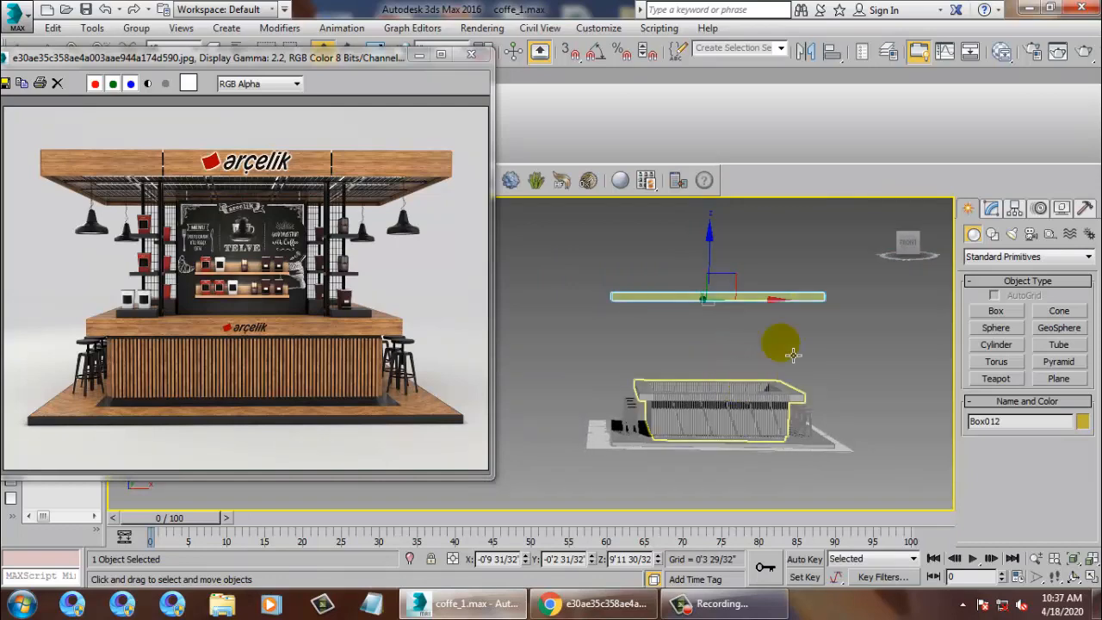
pyautogui.hotkey('alt', 'w')
pyautogui.rightClick(774, 300)
pyautogui.hotkey('alt', 'w')
pyautogui.scroll(-6, 742, 359)
pyautogui.moveTo(742, 361); pyautogui.dragTo(729, 267, button='middle')
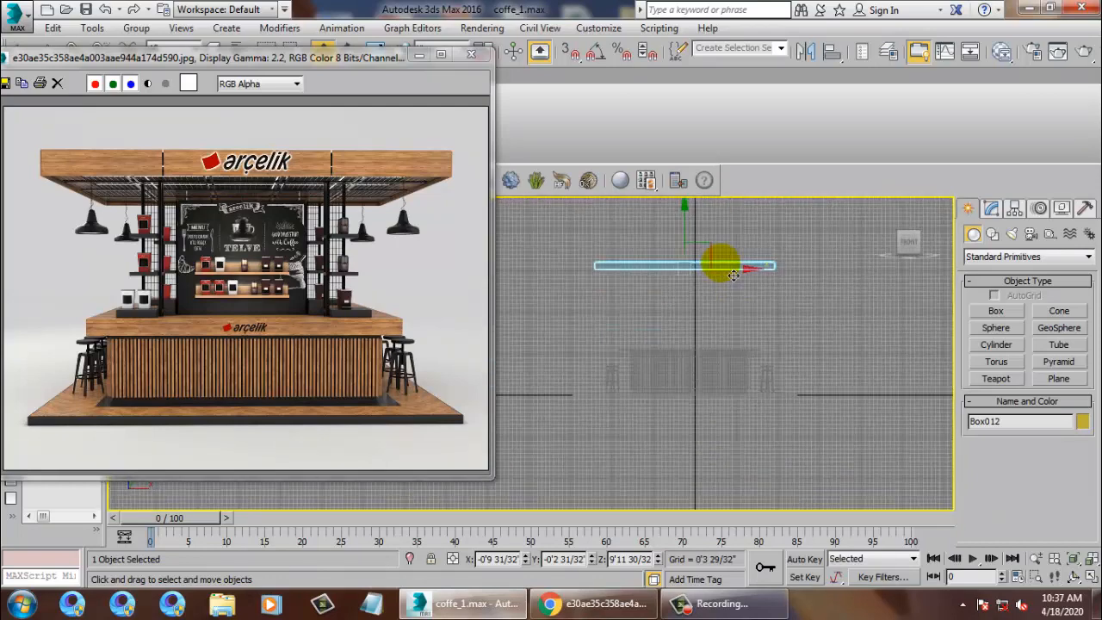
pyautogui.moveTo(695, 235)
pyautogui.mouseDown()
pyautogui.moveTo(711, 252)
pyautogui.moveTo(700, 241)
pyautogui.mouseUp()
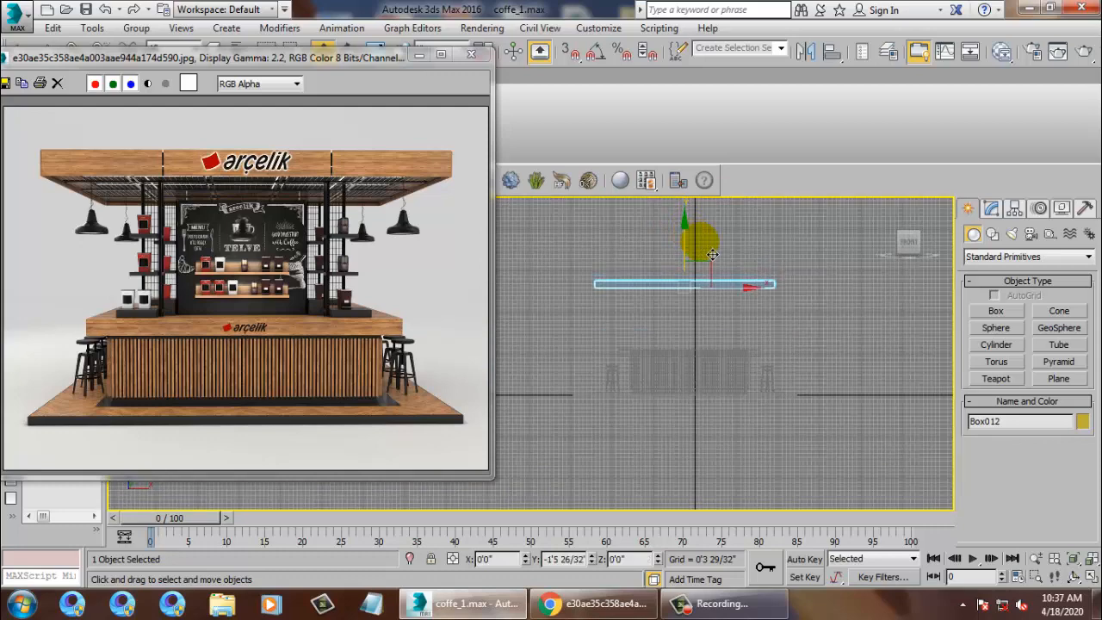
# Change Box012's object colour to grey and reselect the canopy slab.
pyautogui.hotkey('alt', 'w')
pyautogui.rightClick(762, 443)
pyautogui.hotkey('alt', 'w')
pyautogui.keyDown('alt'); pyautogui.moveTo(800, 439); pyautogui.dragTo(836, 334, button='middle'); pyautogui.keyUp('alt')
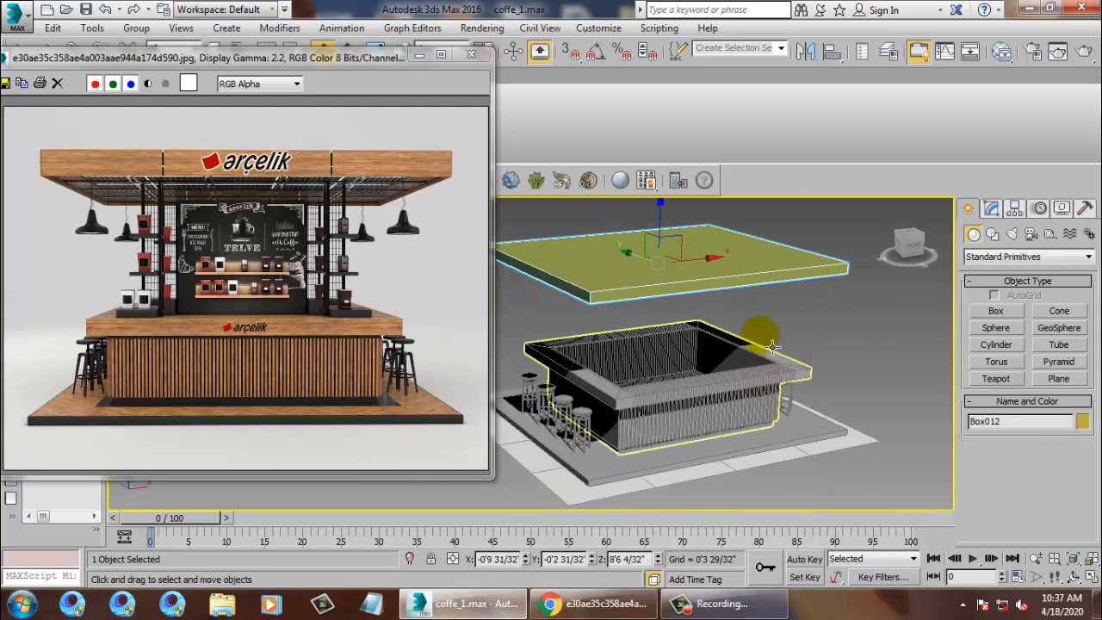
pyautogui.click(1081, 422)
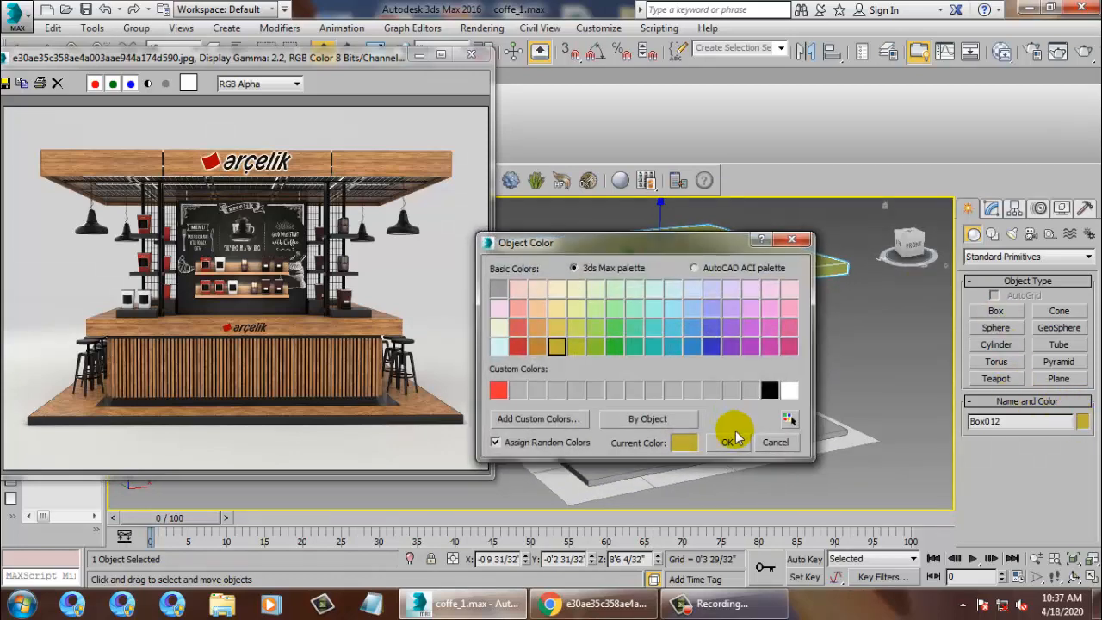
pyautogui.click(729, 442)
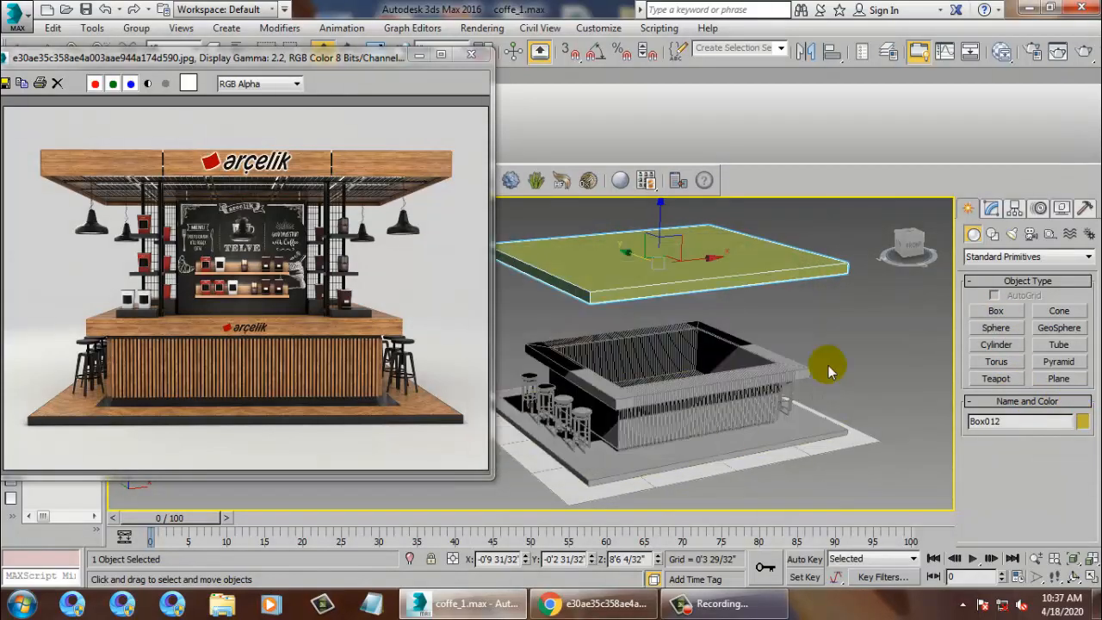
pyautogui.click(1081, 422)
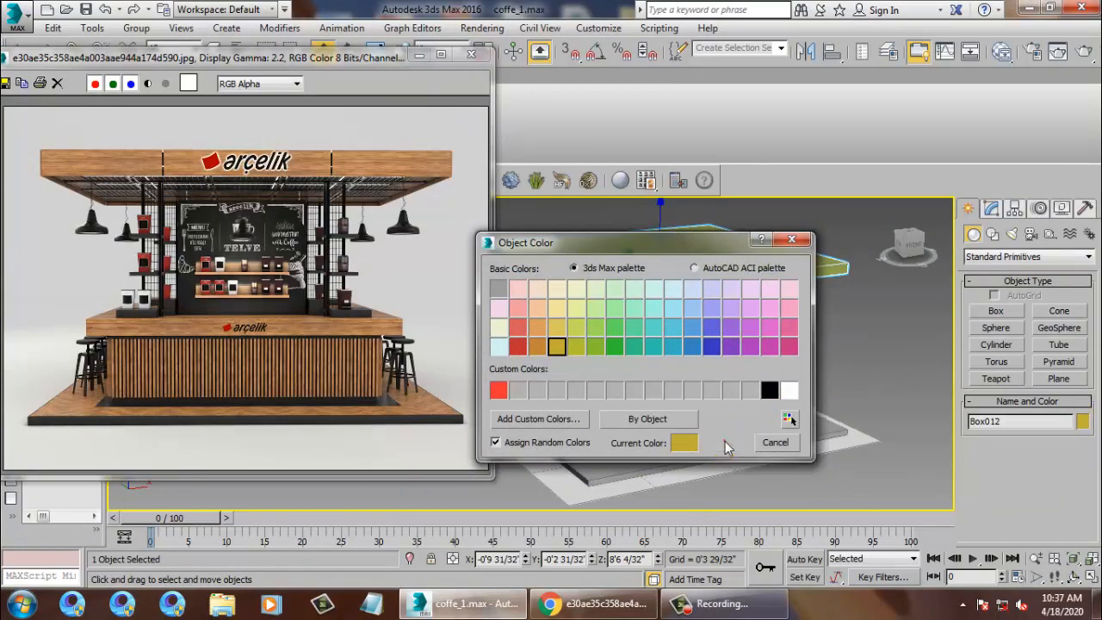
pyautogui.click(728, 442)
pyautogui.click(1082, 422)
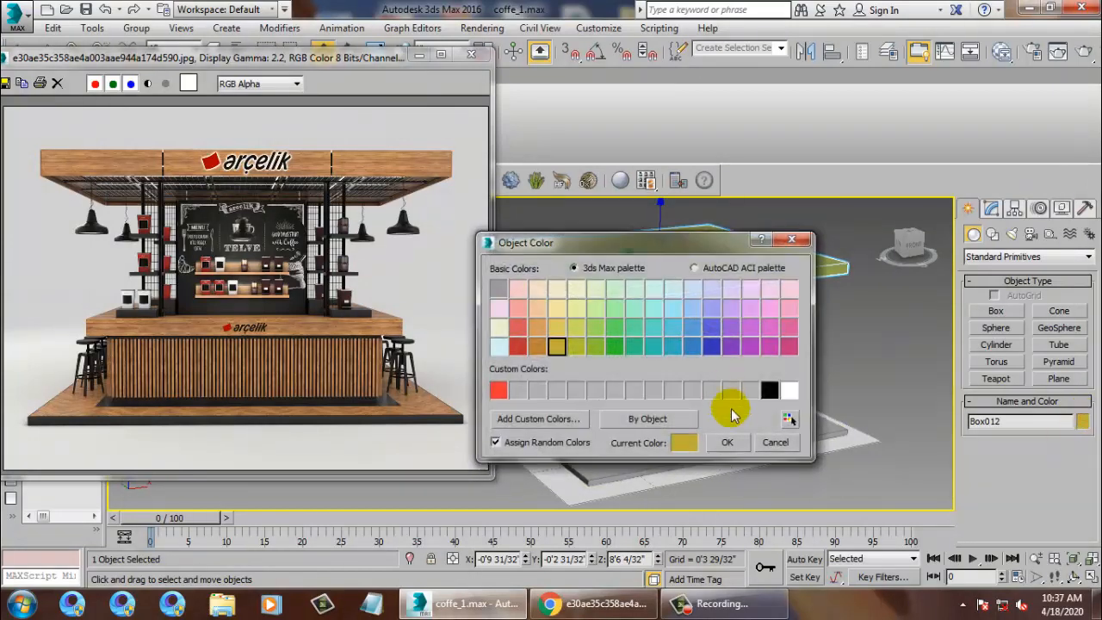
pyautogui.click(729, 443)
pyautogui.click(861, 354)
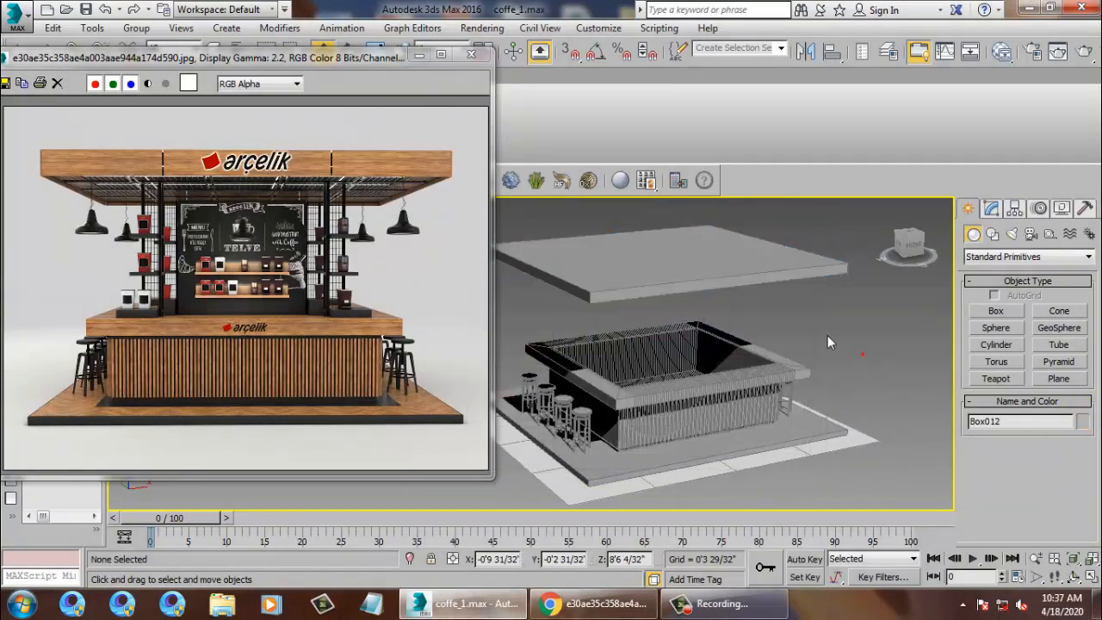
pyautogui.click(738, 289)
pyautogui.moveTo(739, 288)
pyautogui.keyDown('alt'); pyautogui.mouseDown(button='middle')
pyautogui.moveTo(666, 204)
pyautogui.moveTo(729, 298)
pyautogui.mouseUp(button='middle'); pyautogui.keyUp('alt')
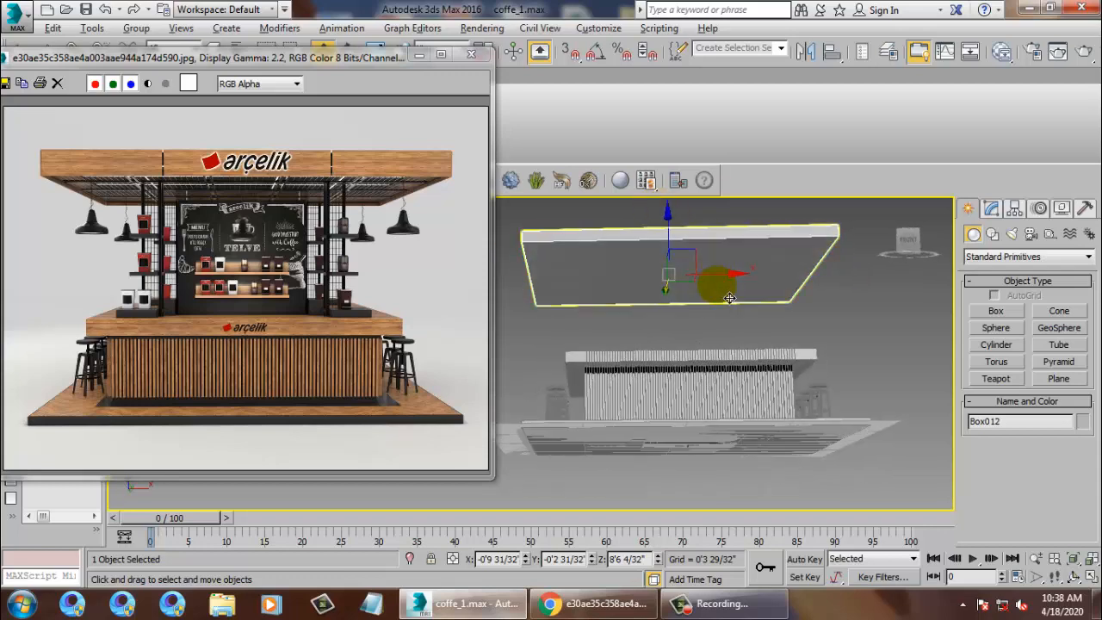
# Raise the slab's height to 0'7 5/32" and convert it to an editable poly.
pyautogui.click(989, 211)
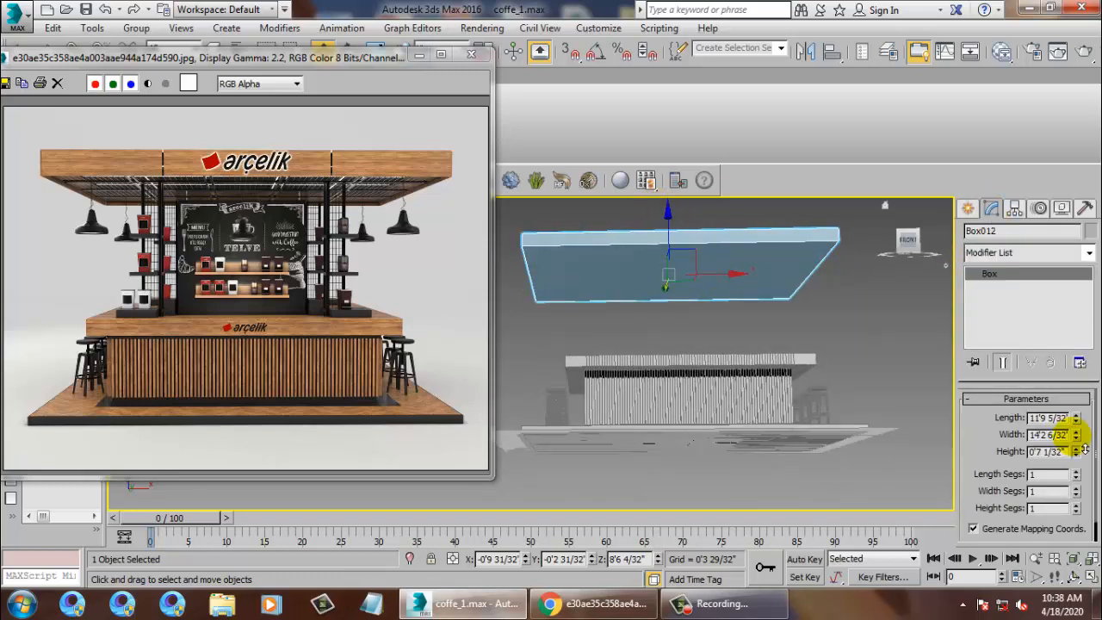
pyautogui.click(1077, 448)
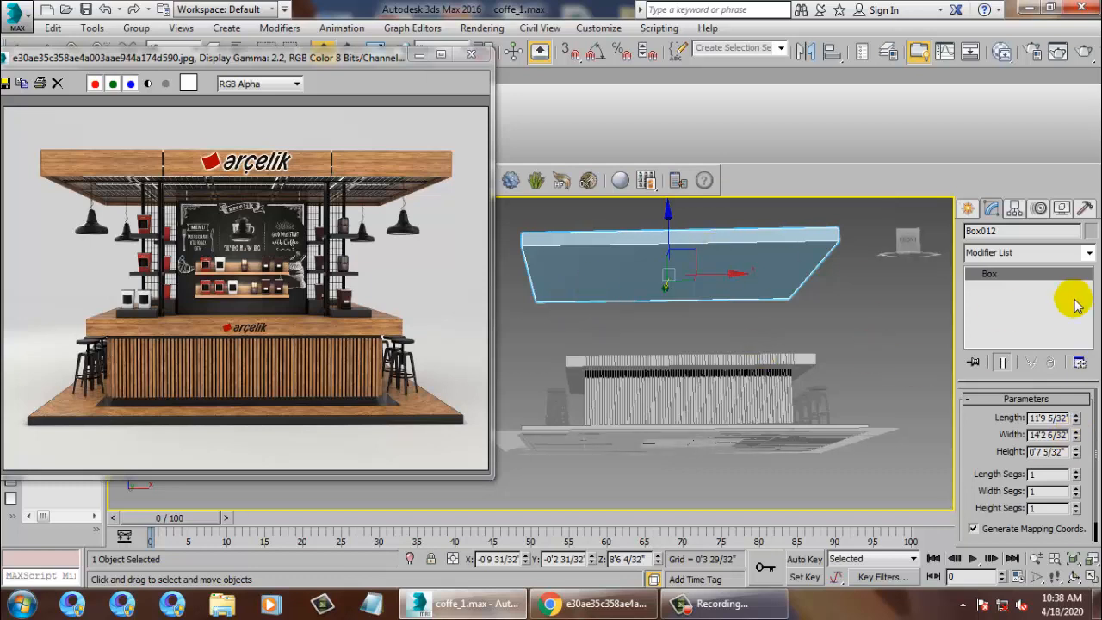
pyautogui.rightClick(1001, 277)
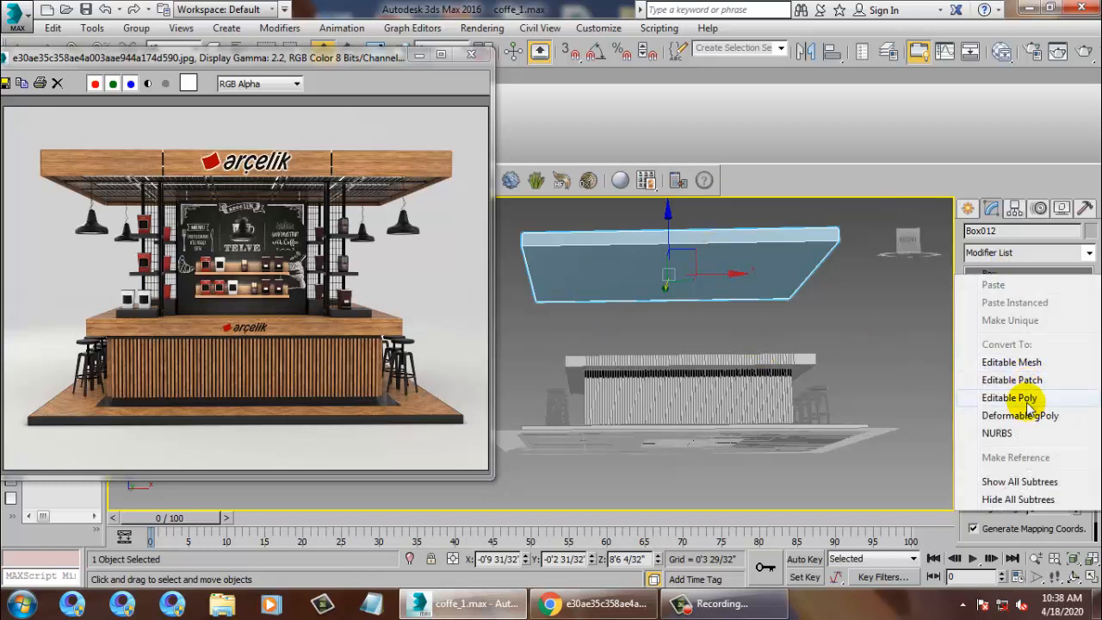
pyautogui.click(1029, 383)
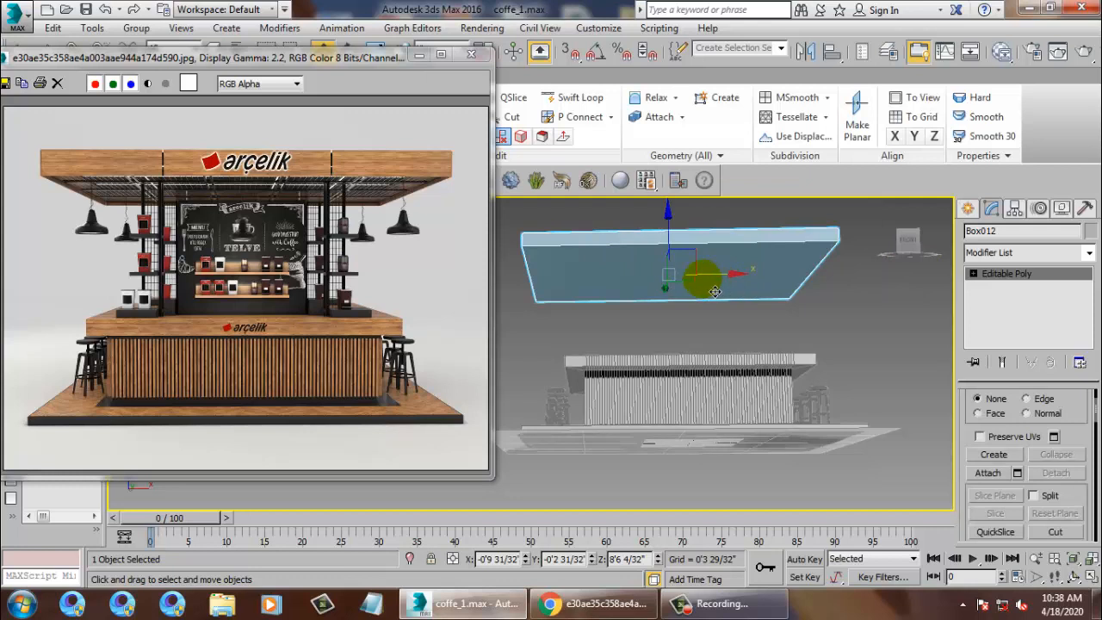
# Inset the slab's underside polygon by 0'1 21/32".
pyautogui.press('4')
pyautogui.click(628, 281)
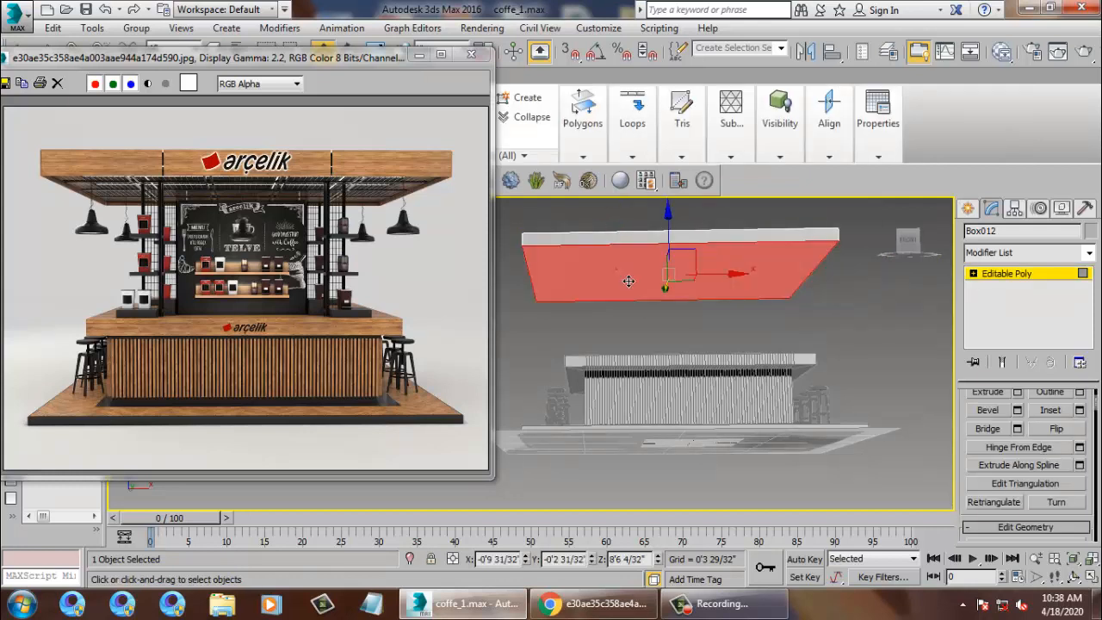
pyautogui.click(1080, 410)
pyautogui.moveTo(542, 388); pyautogui.dragTo(543, 370)
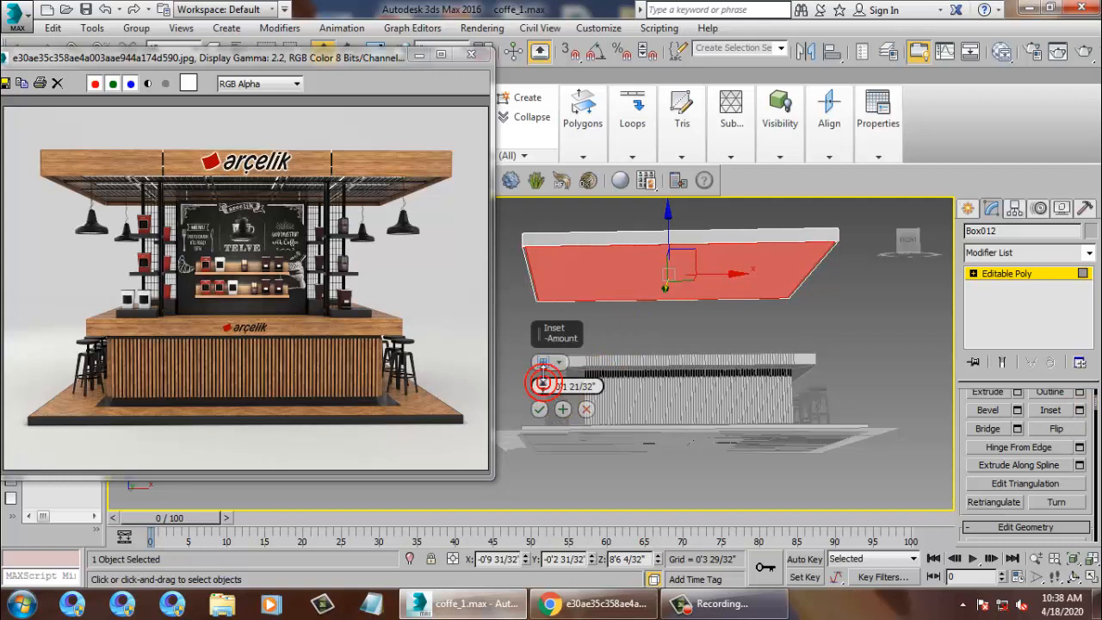
pyautogui.click(539, 409)
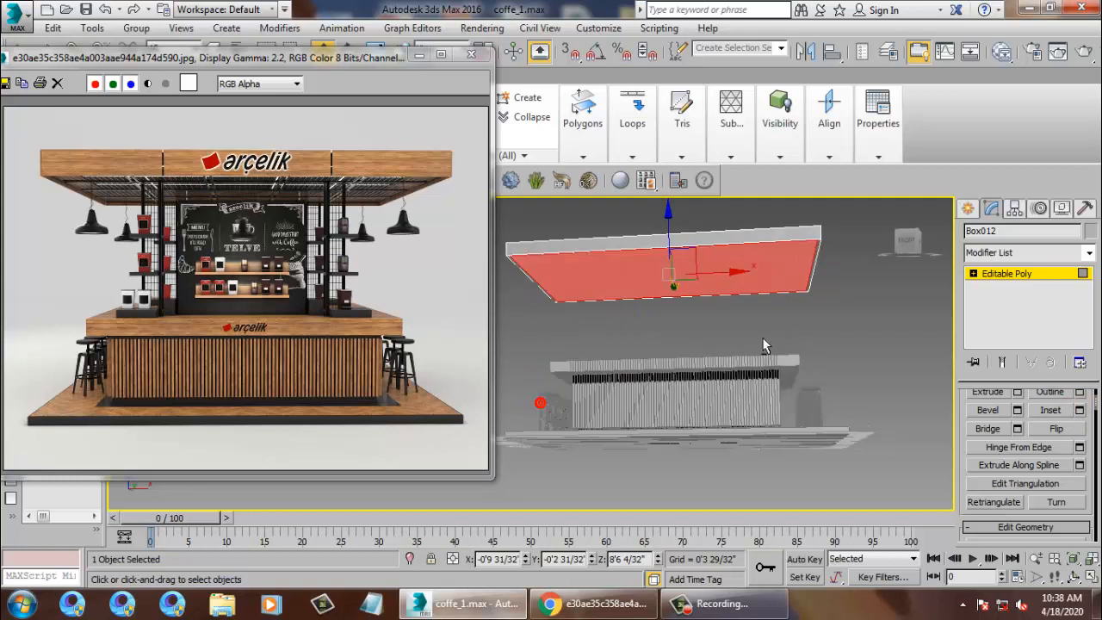
# Extrude the inset underside face by -0'5 26/32" to form the recess.
pyautogui.click(1018, 392)
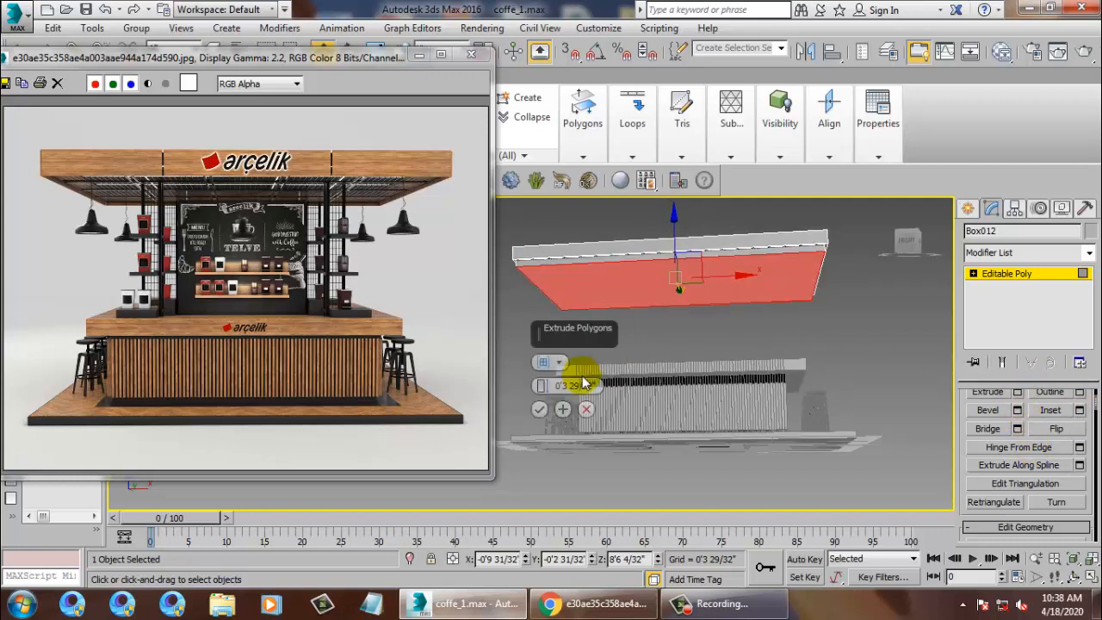
pyautogui.moveTo(543, 387); pyautogui.dragTo(605, 520)
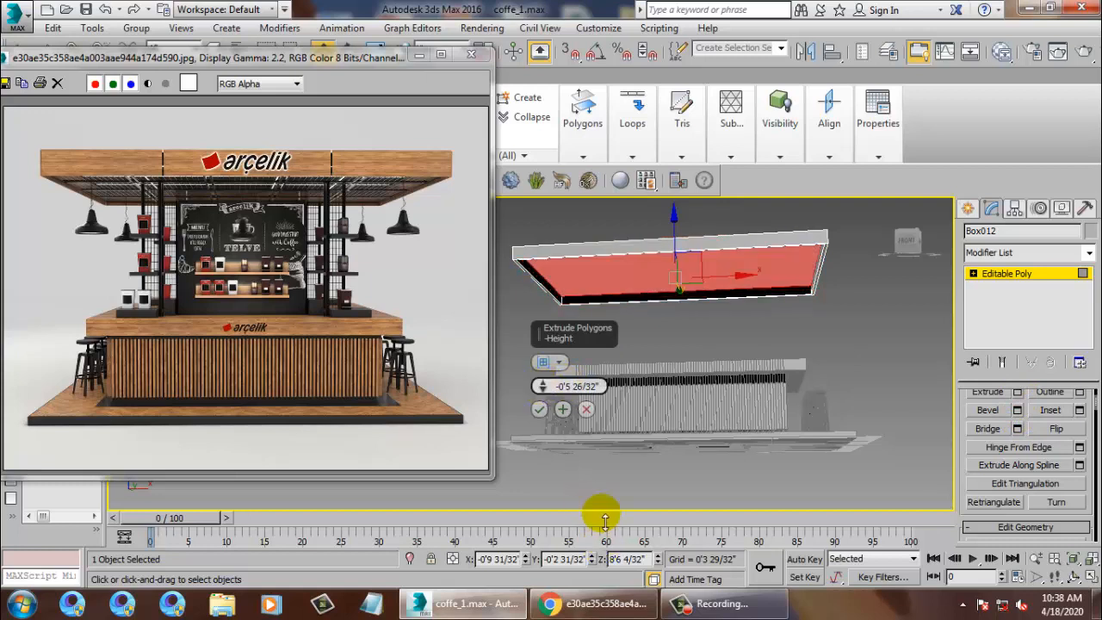
pyautogui.click(538, 411)
pyautogui.click(266, 202)
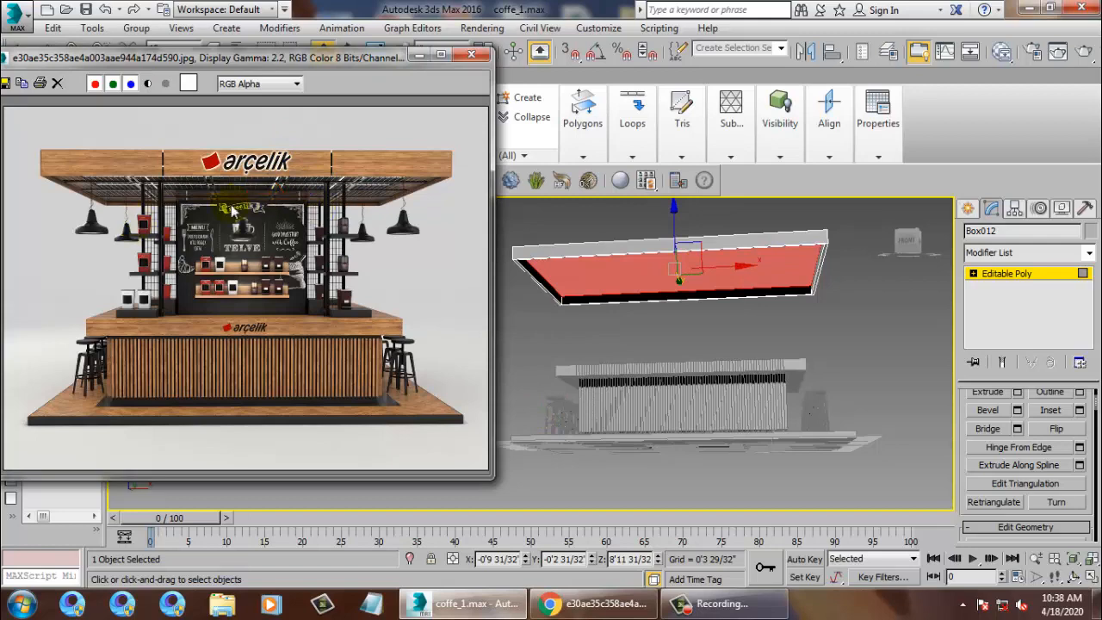
pyautogui.keyDown('alt'); pyautogui.moveTo(715, 302); pyautogui.dragTo(822, 350, button='middle'); pyautogui.keyUp('alt')
pyautogui.keyDown('alt'); pyautogui.moveTo(944, 382); pyautogui.dragTo(785, 394, button='middle'); pyautogui.keyUp('alt')
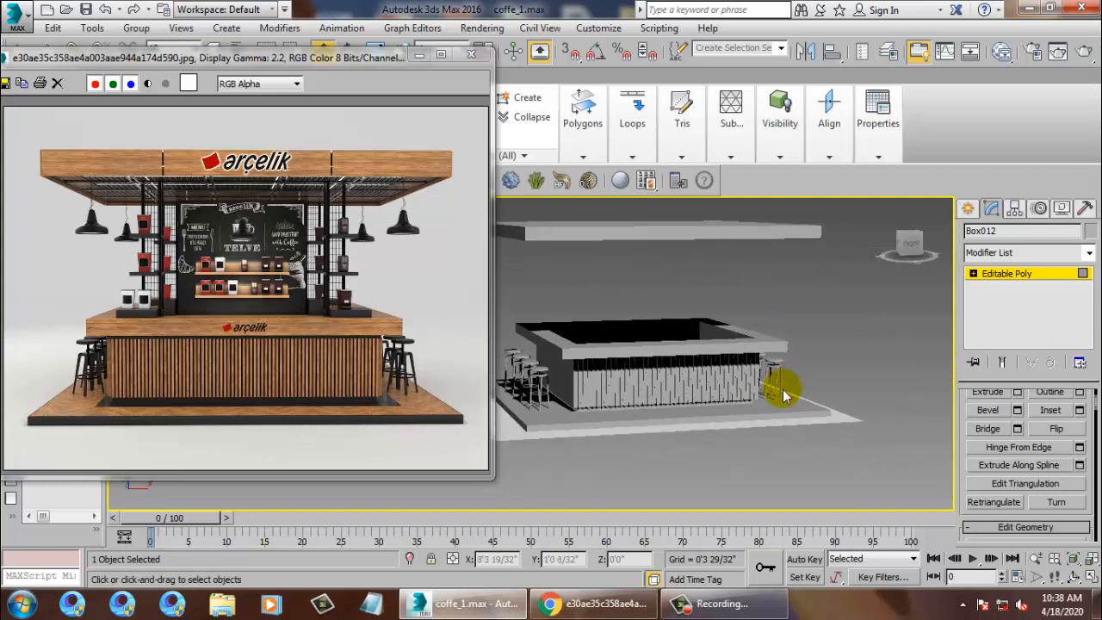
pyautogui.click(719, 603)
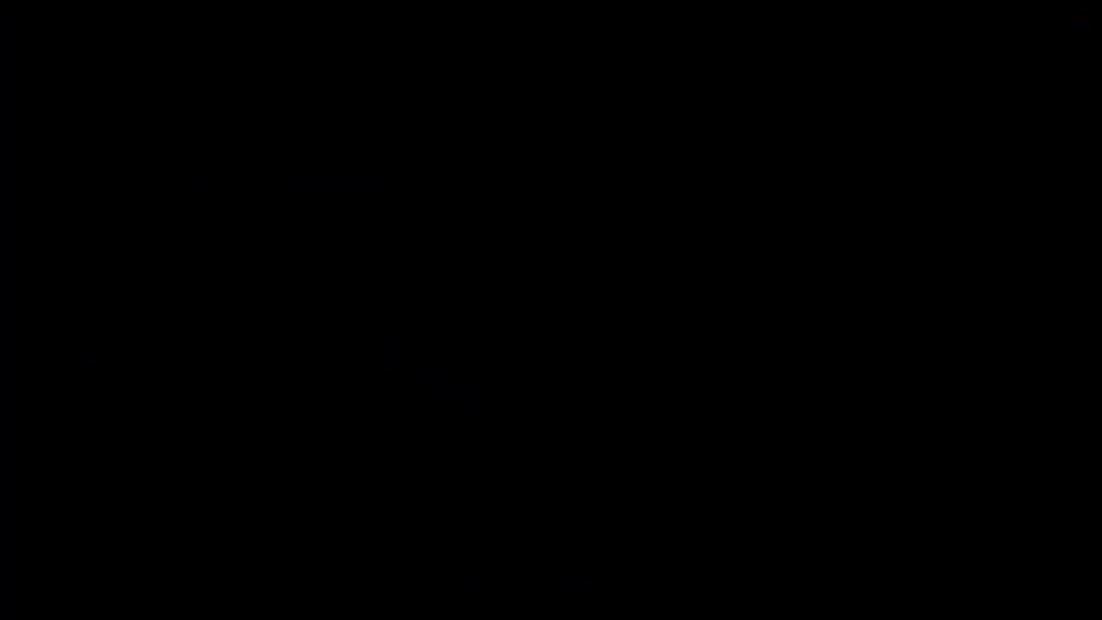